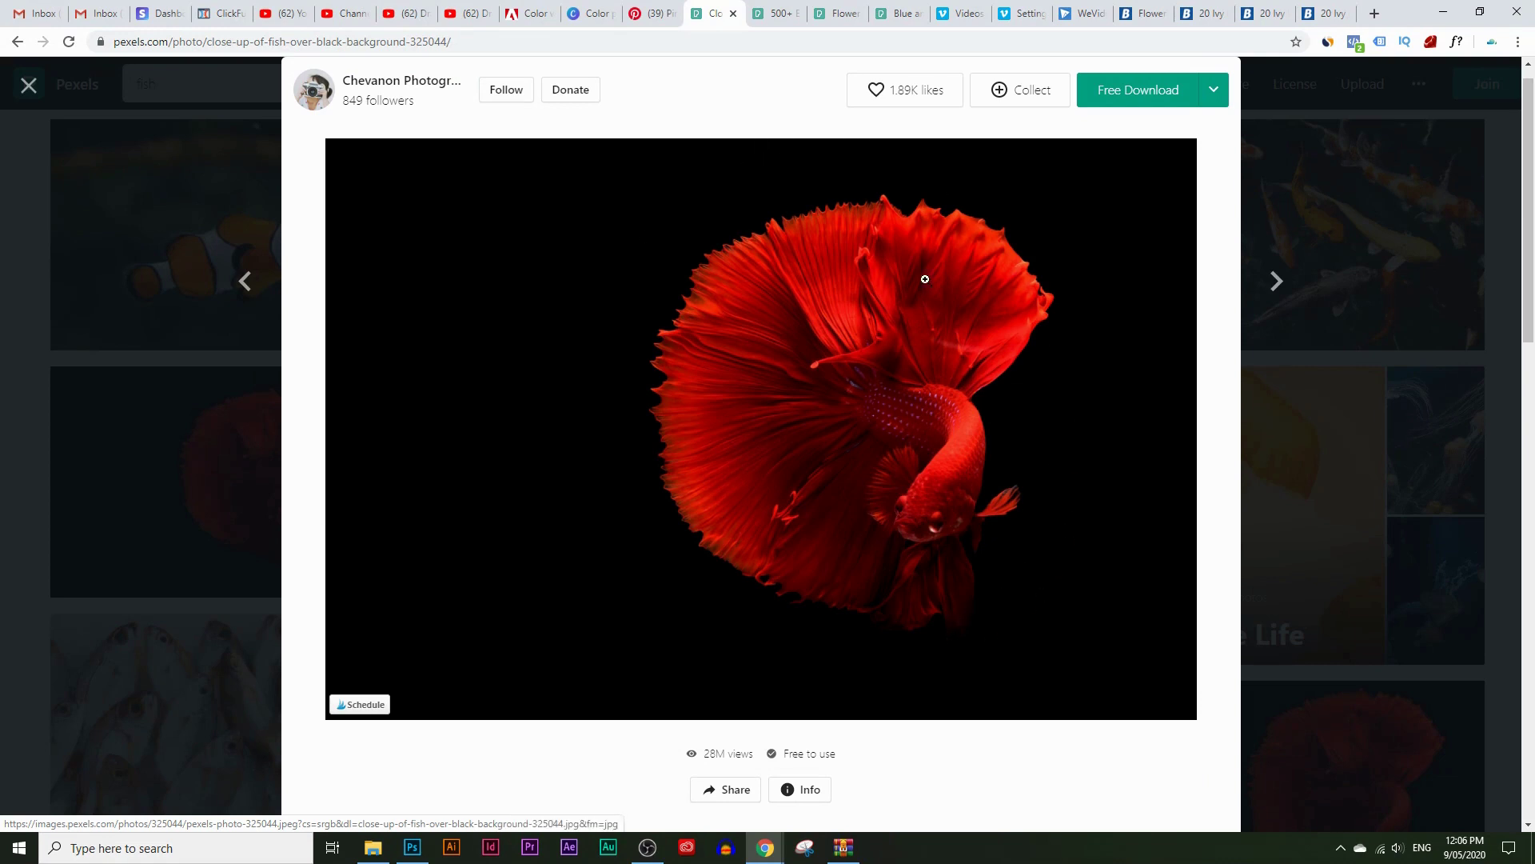
Copy the red betta fish photo from the Pexels page and switch to Photoshop.
right_click(608, 302)
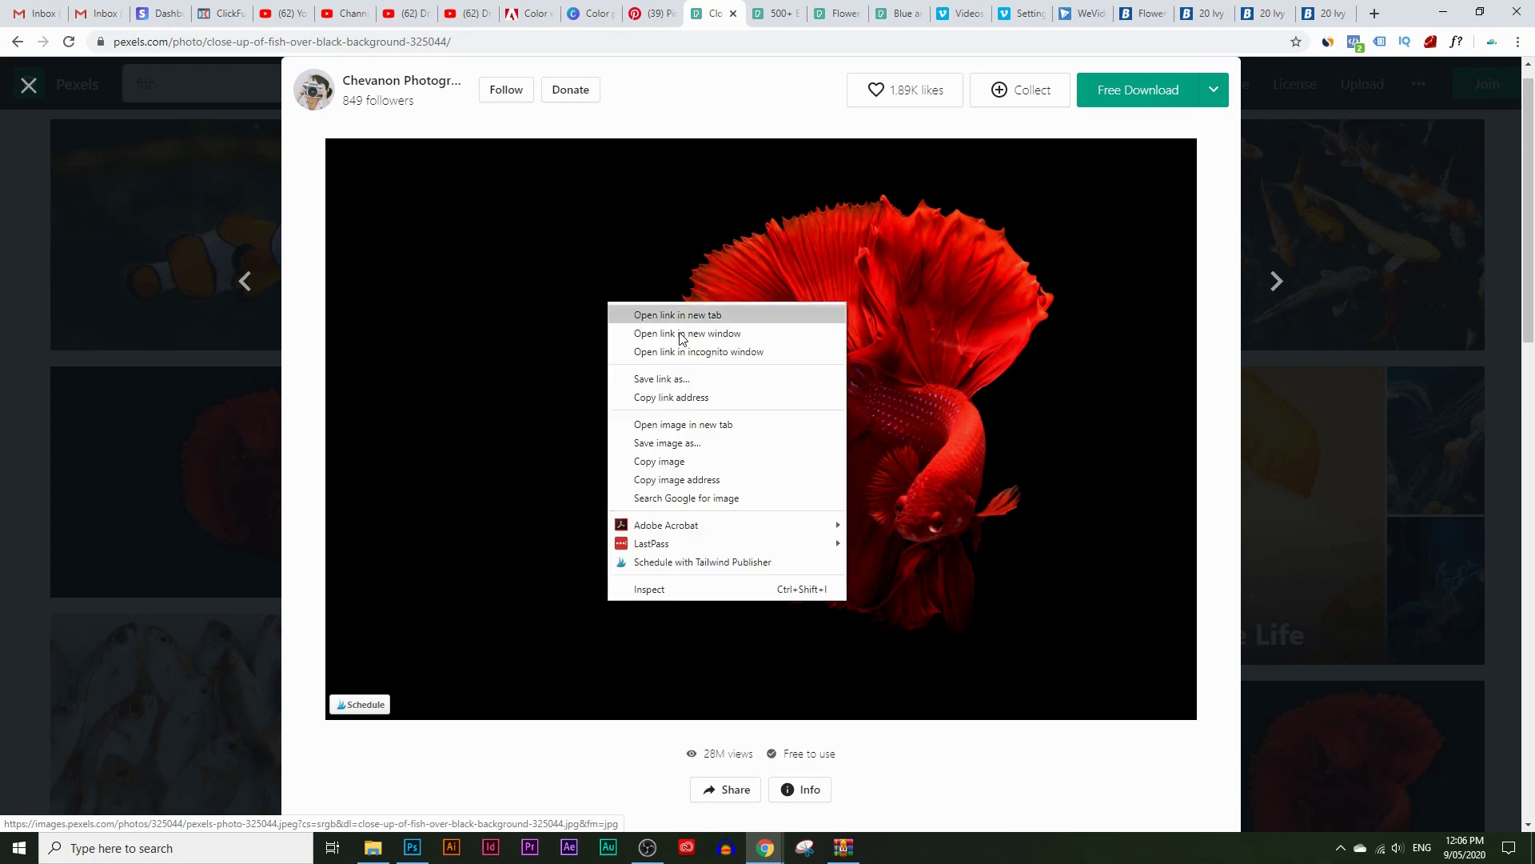
left_click(723, 454)
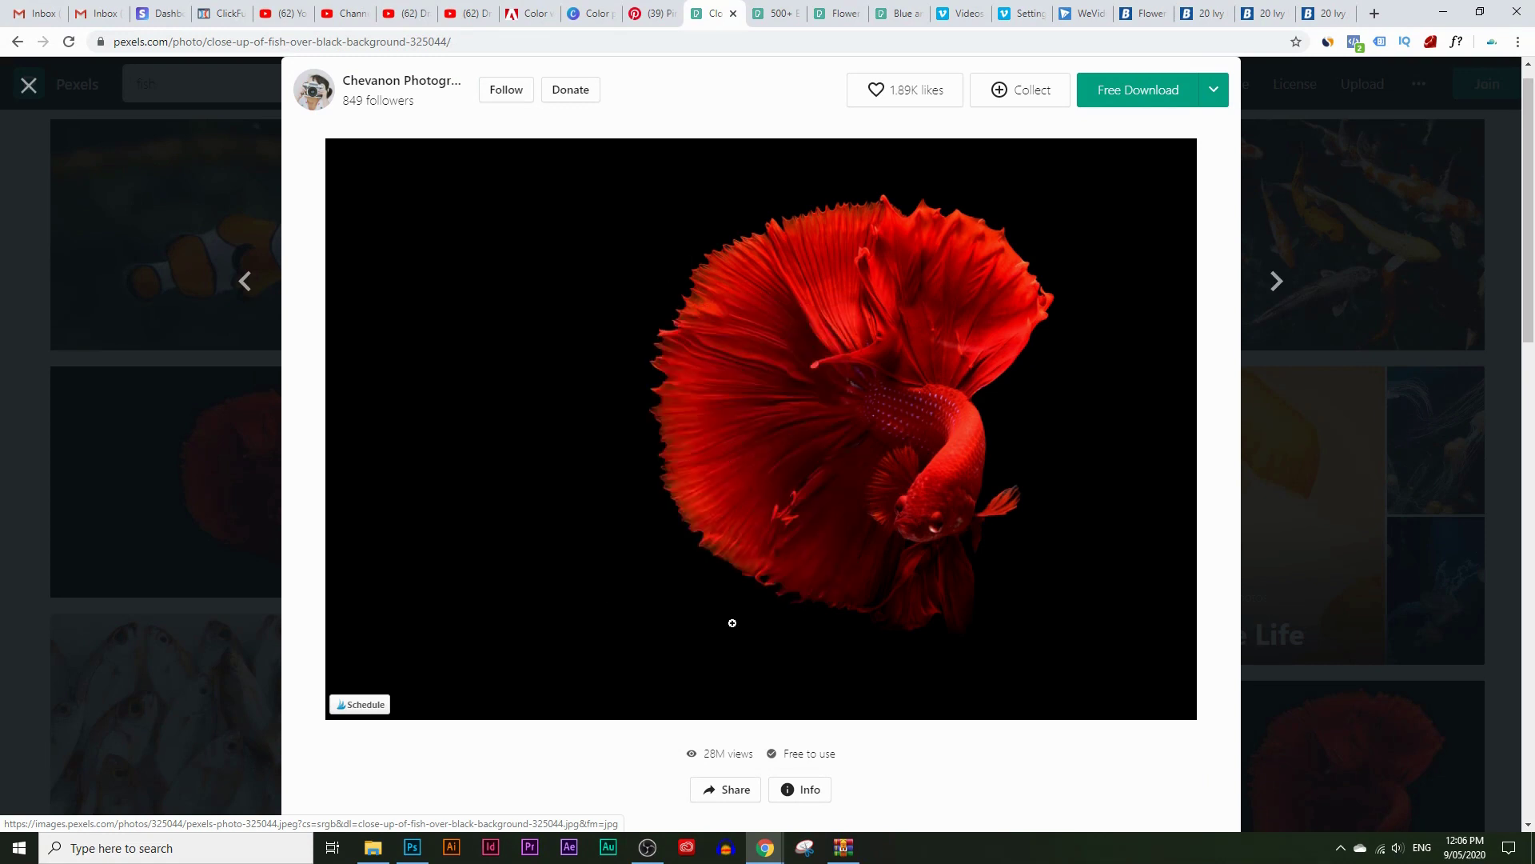
left_click(412, 846)
Create a new 2250 x 1500 pixel document at 72 pixels/inch in RGB Color with a white background.
left_click(37, 12)
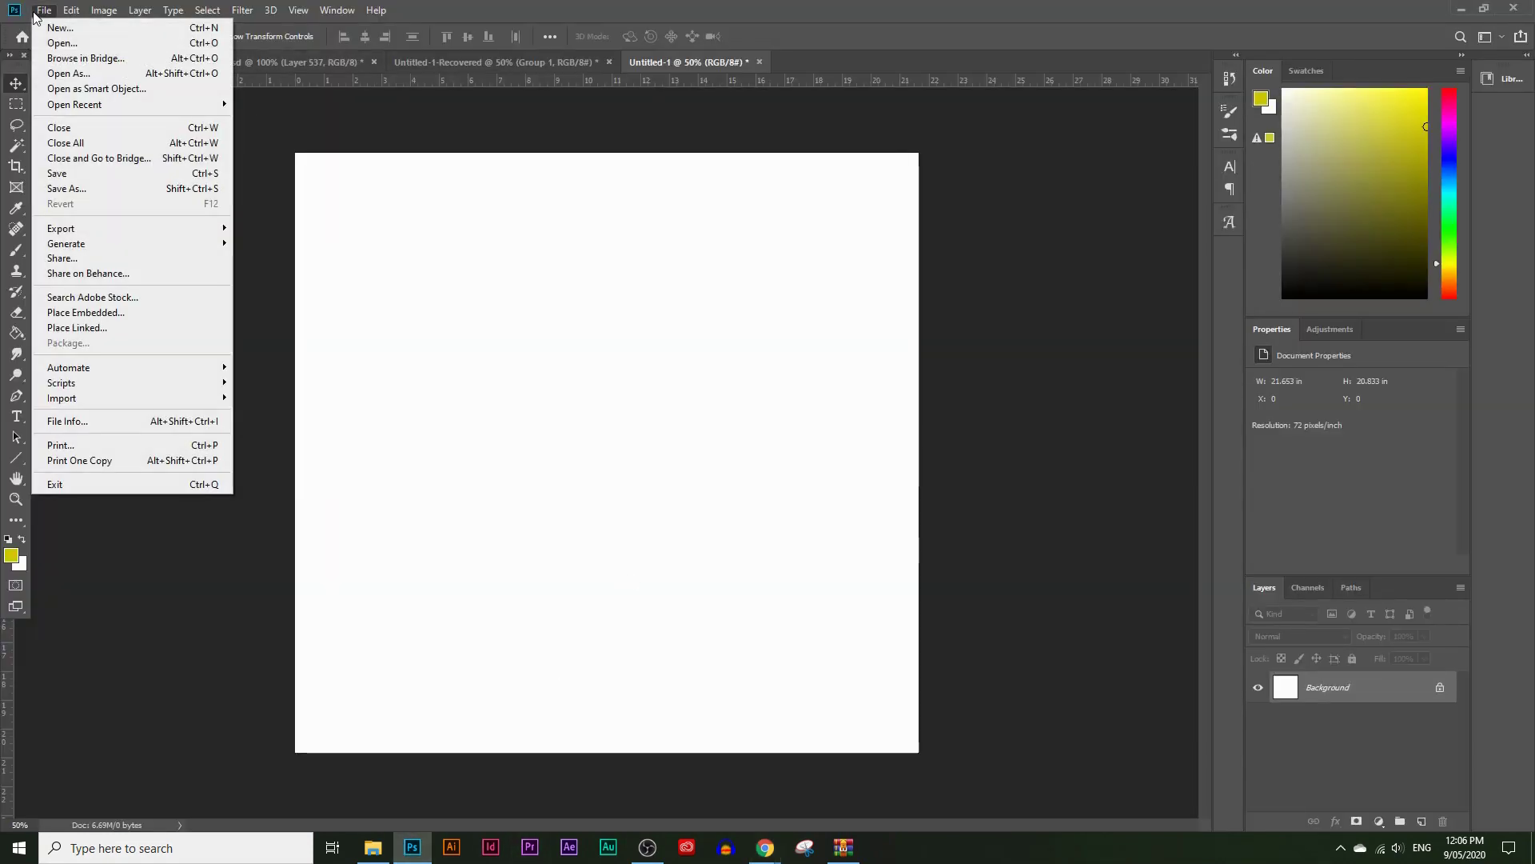
left_click(61, 28)
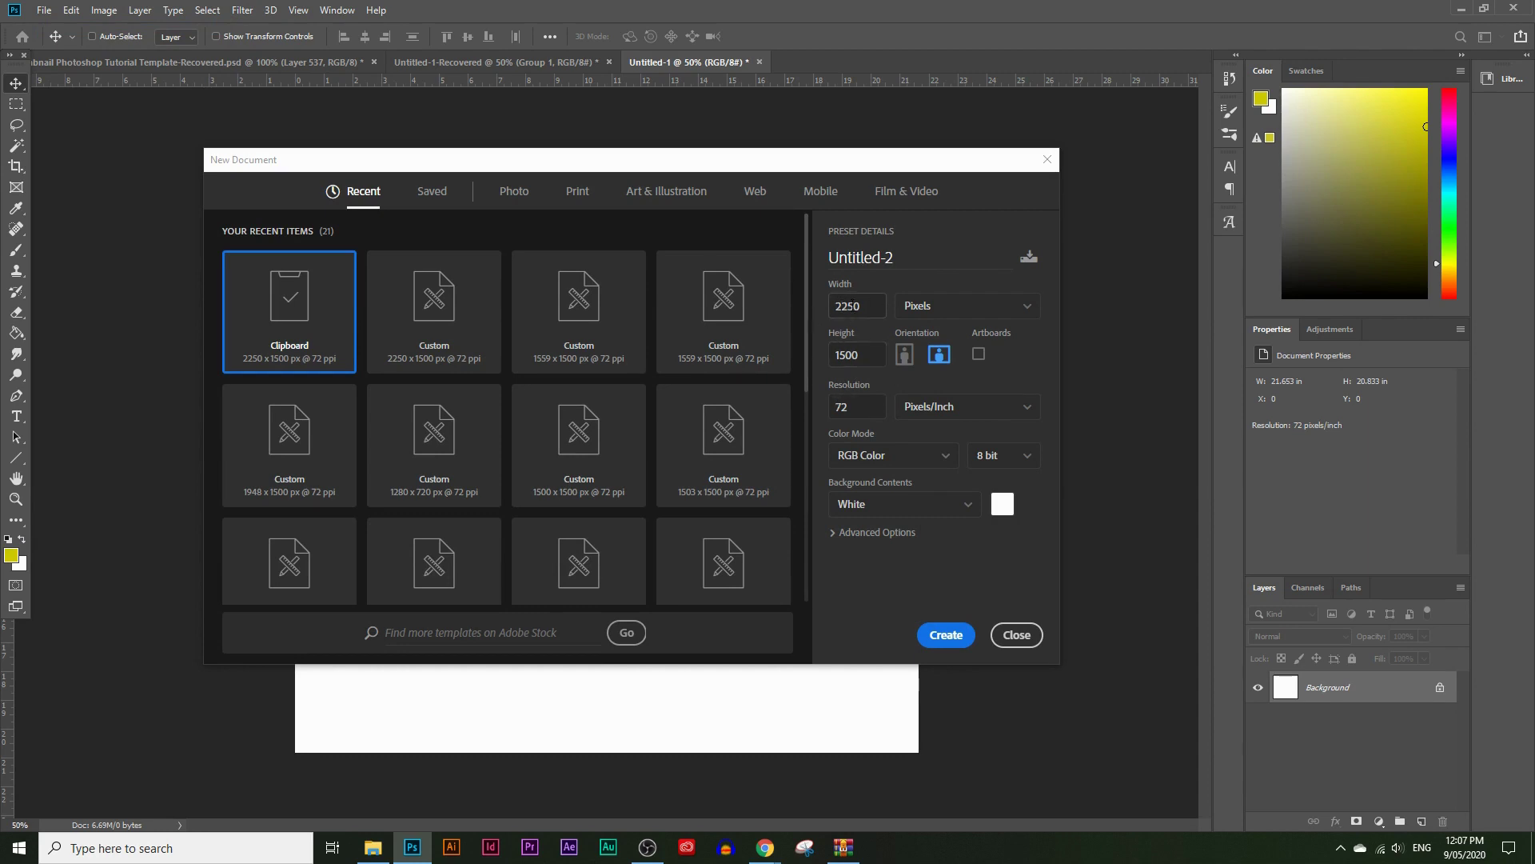
left_click(926, 314)
left_click(945, 258)
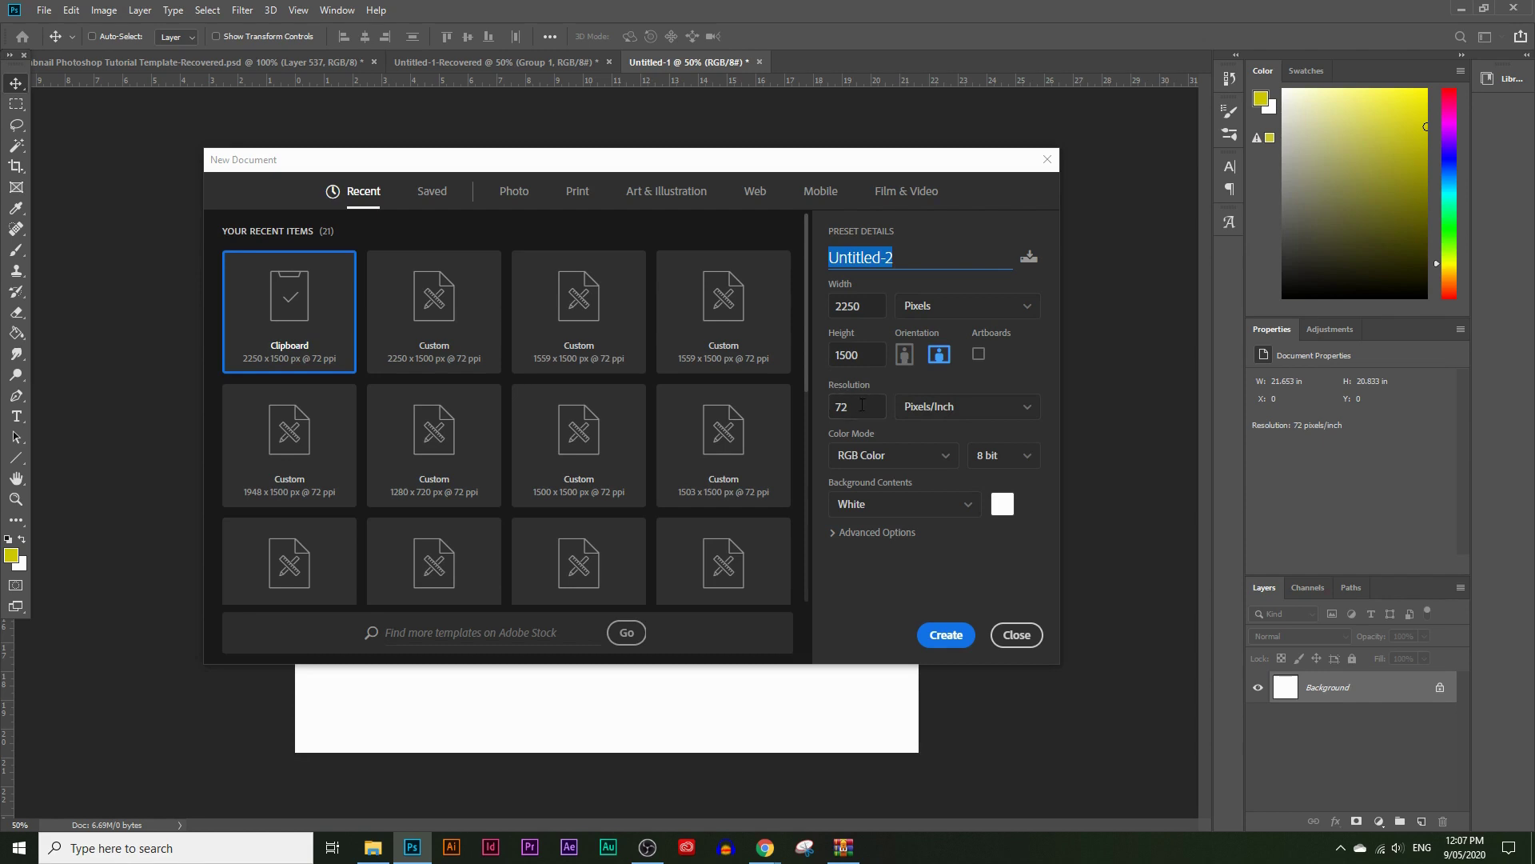
left_click(865, 457)
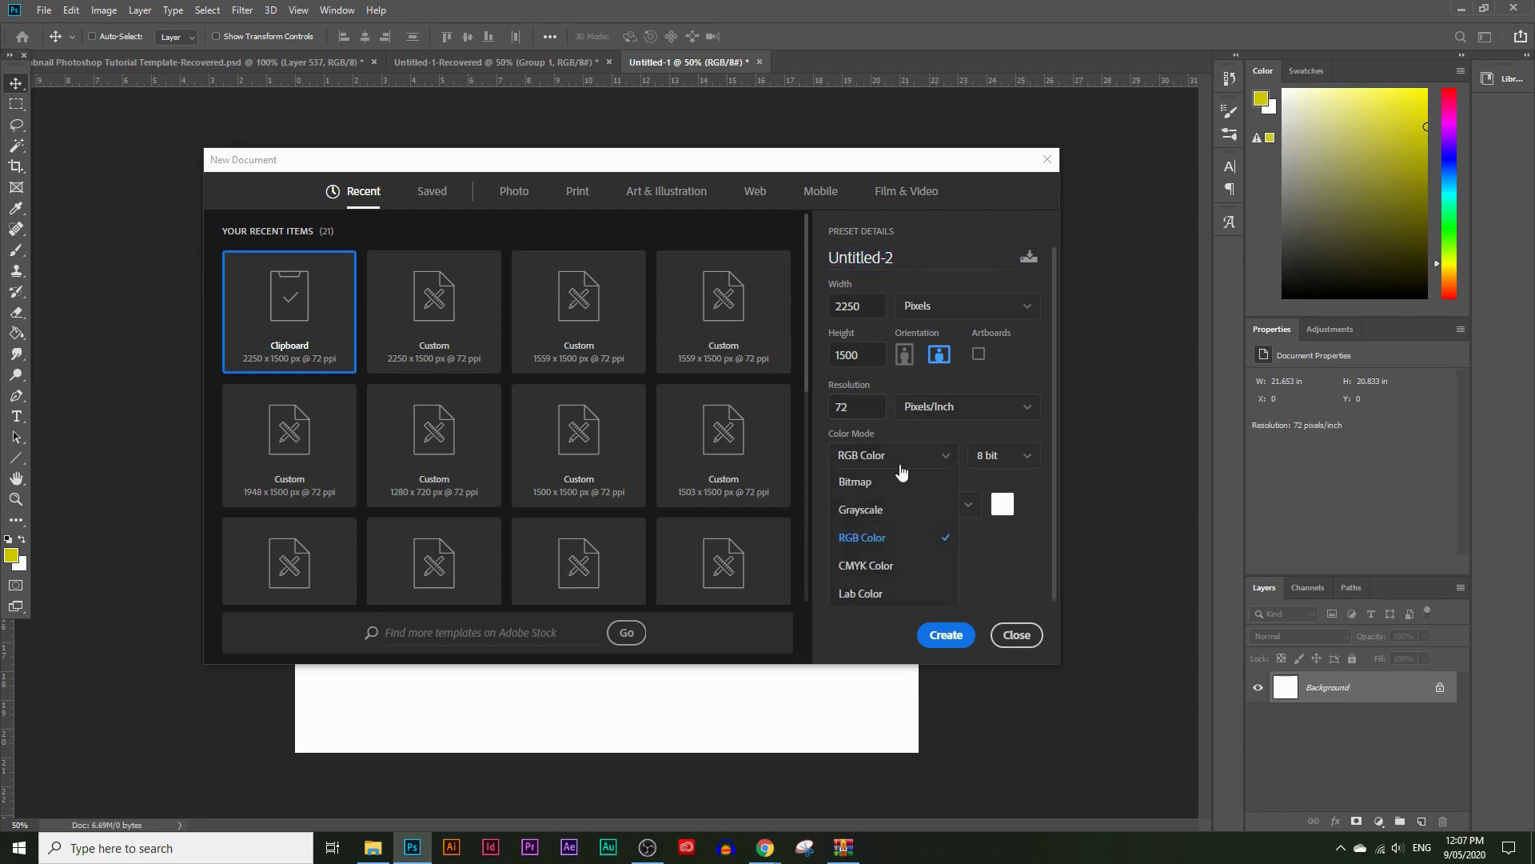
left_click(922, 538)
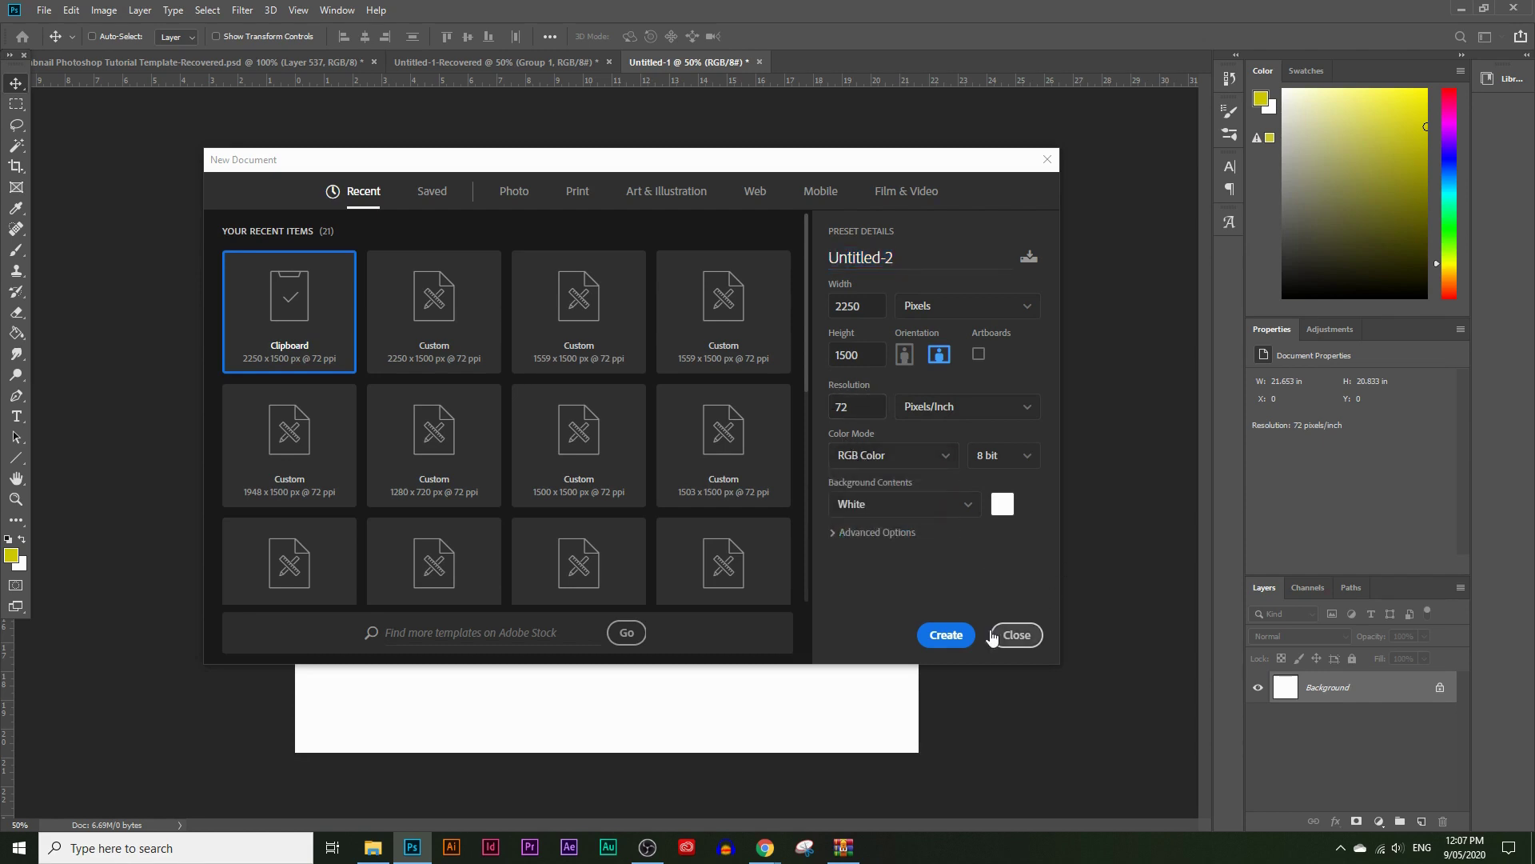
left_click(946, 639)
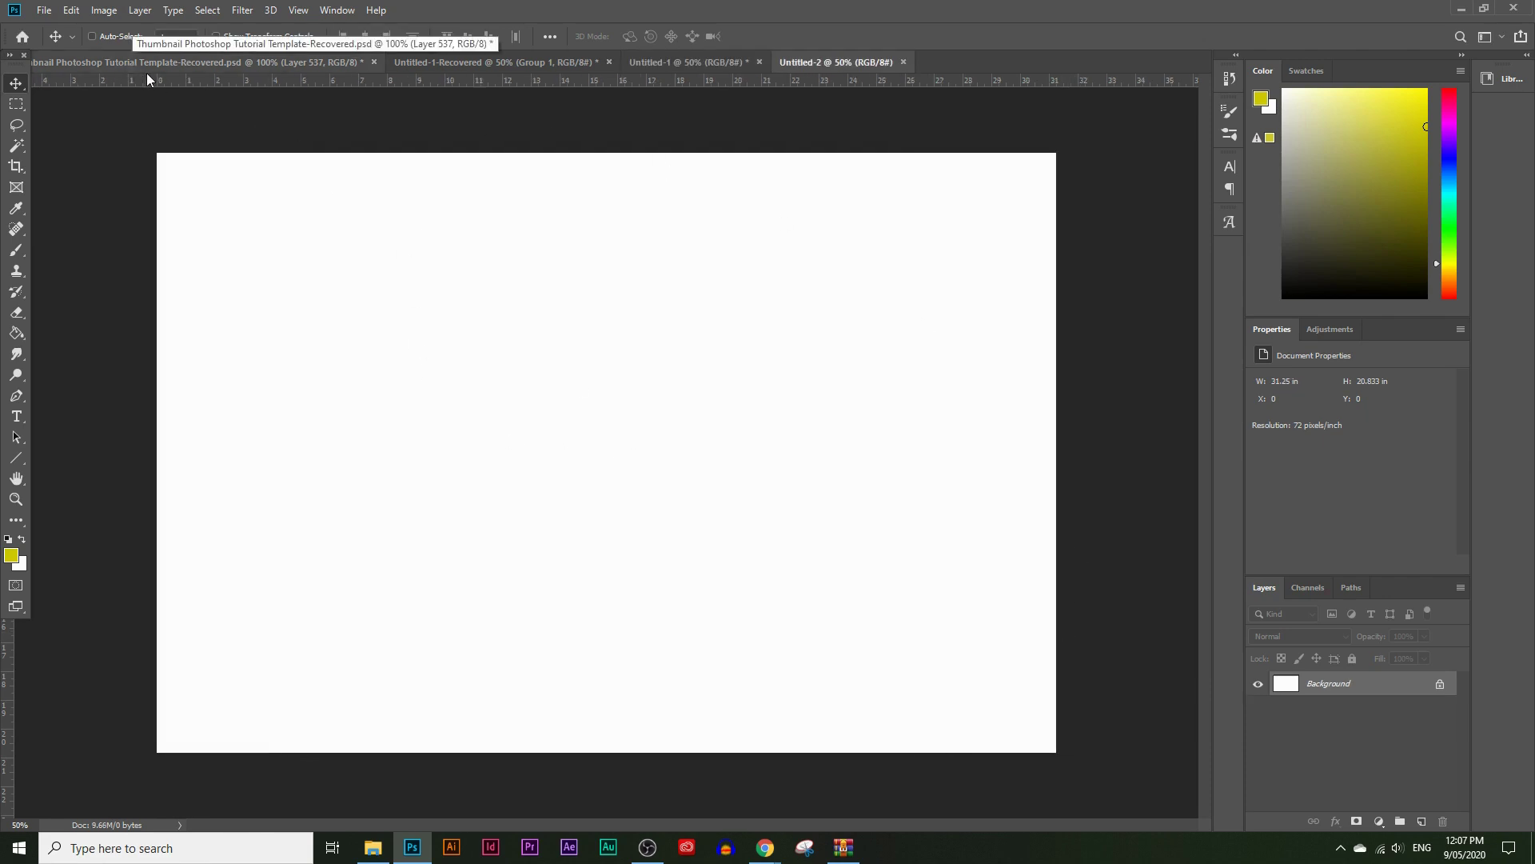
Paste the copied fish photo into the new document as its own layer.
key("ctrl+v")
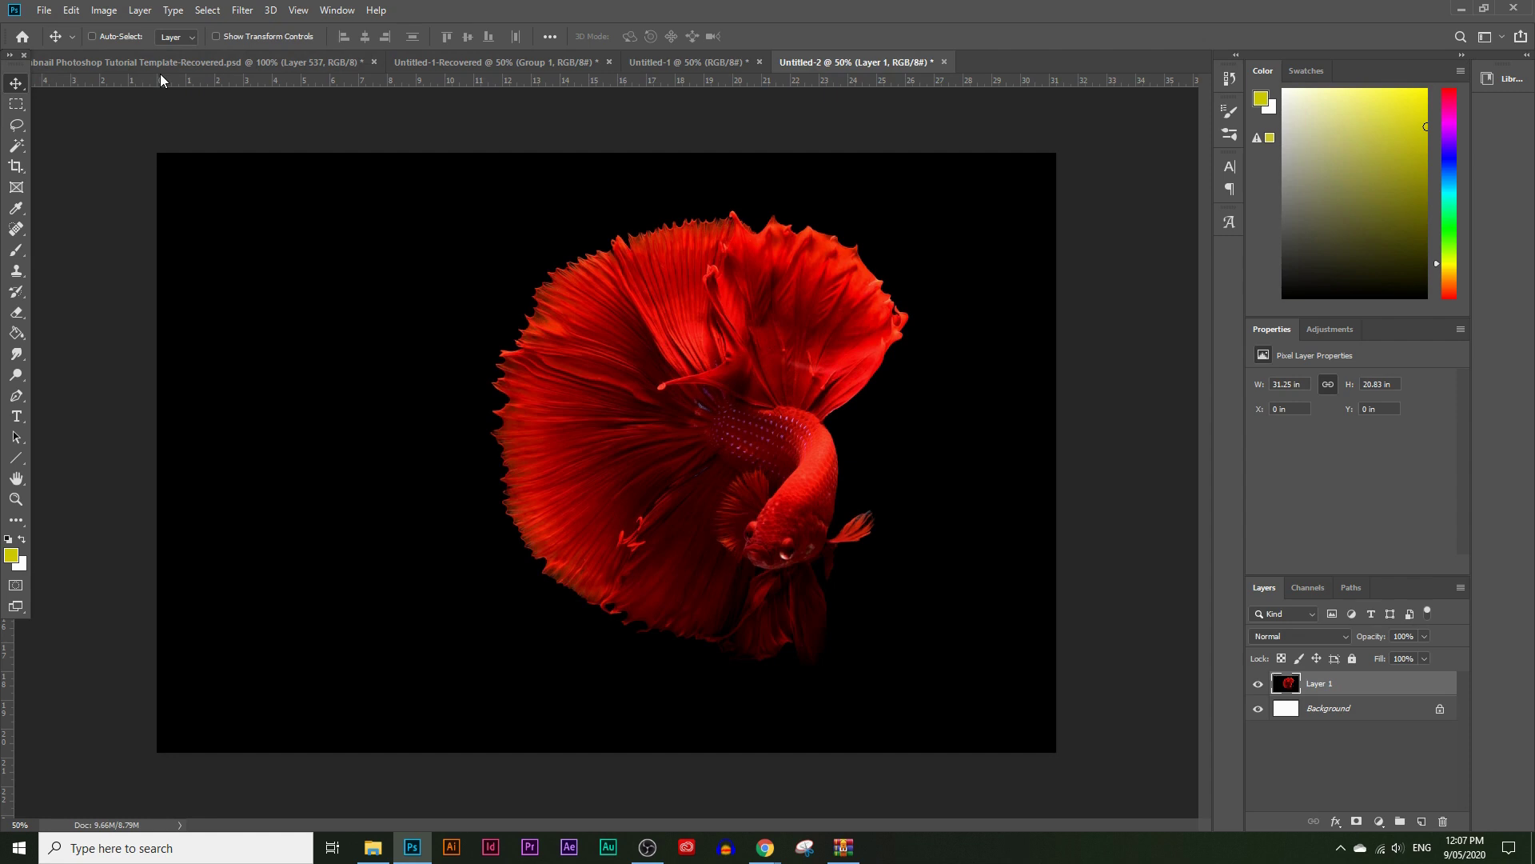
left_click(70, 10)
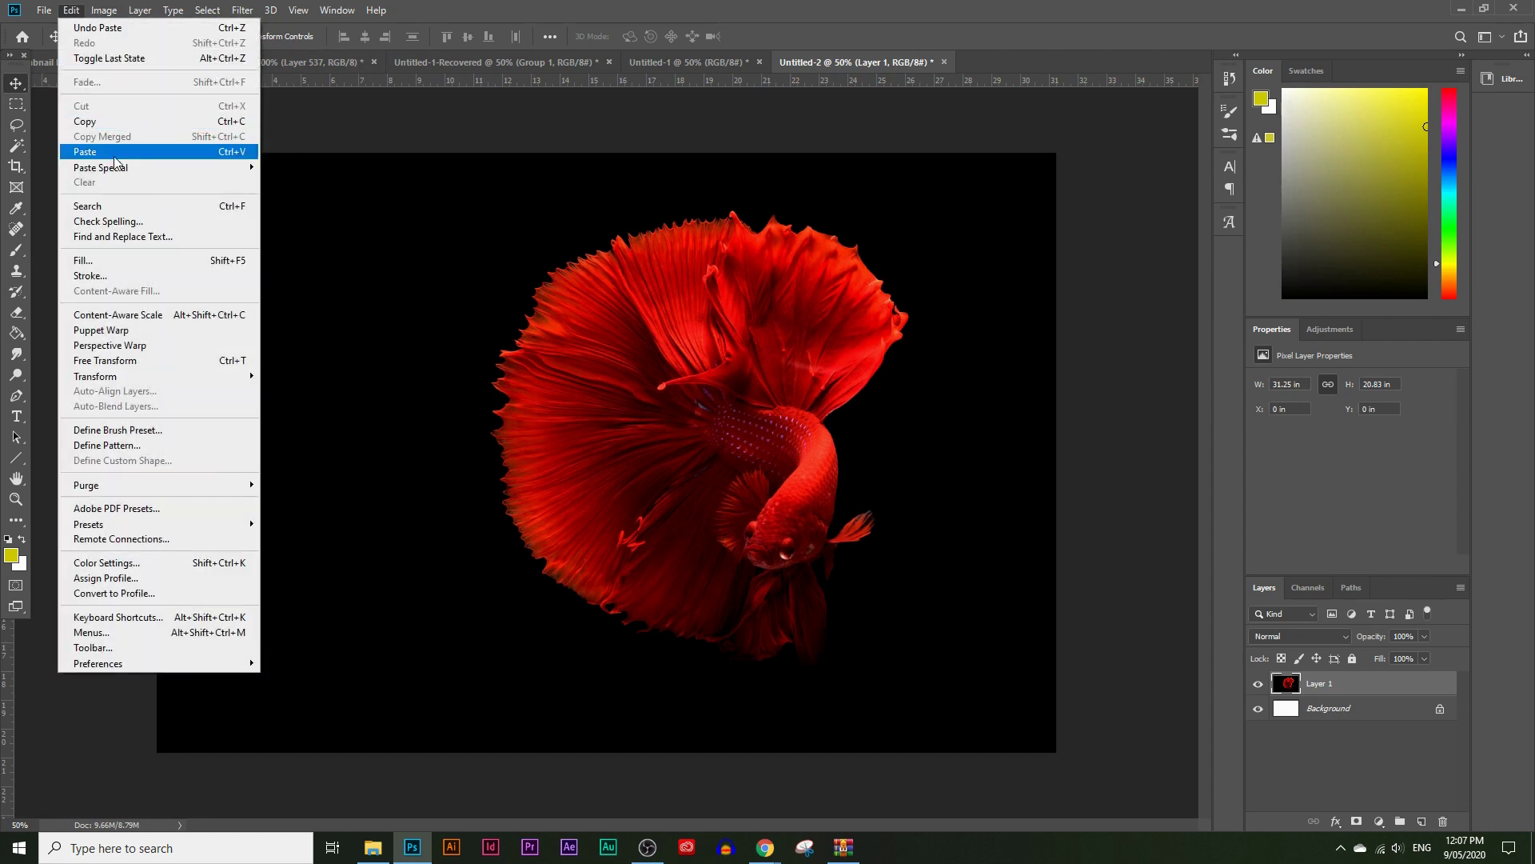
key("Escape")
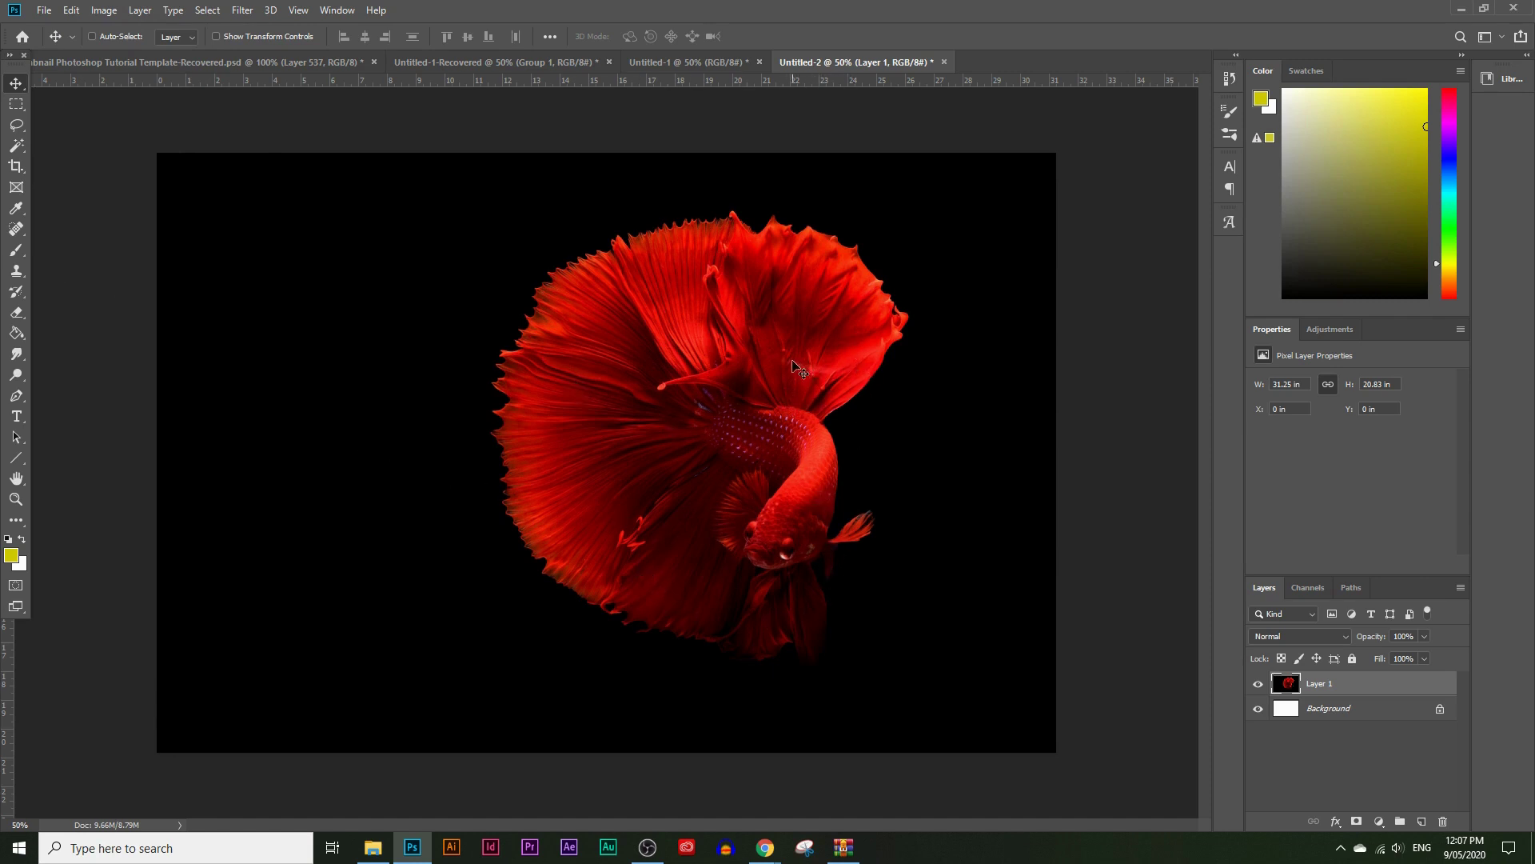
Add a capital letter S over the fish as yellow Times New Roman Regular text at 836.59 pt.
left_click(16, 416)
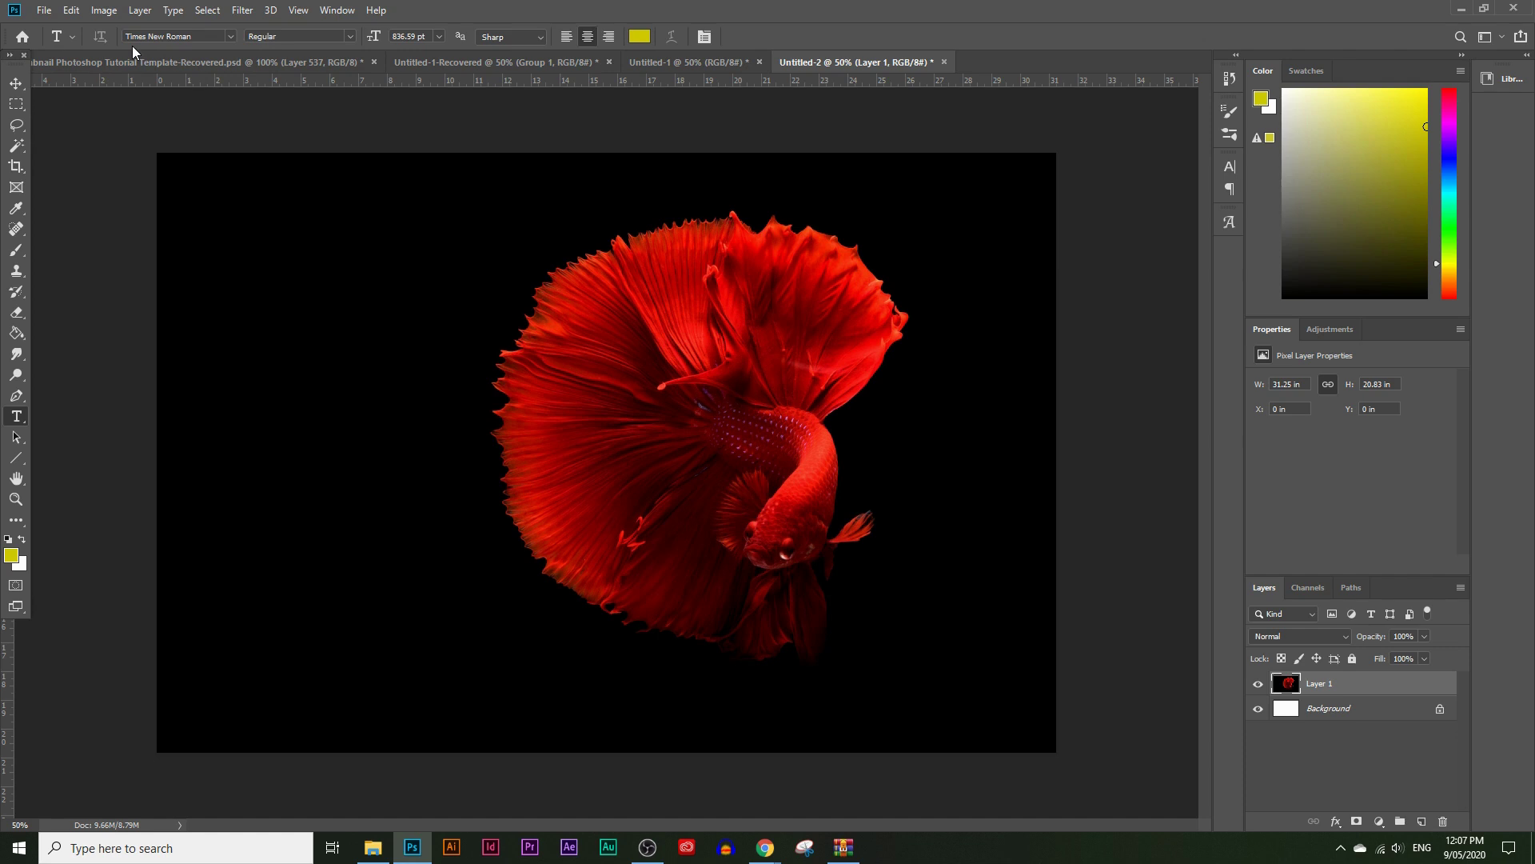
left_click(230, 36)
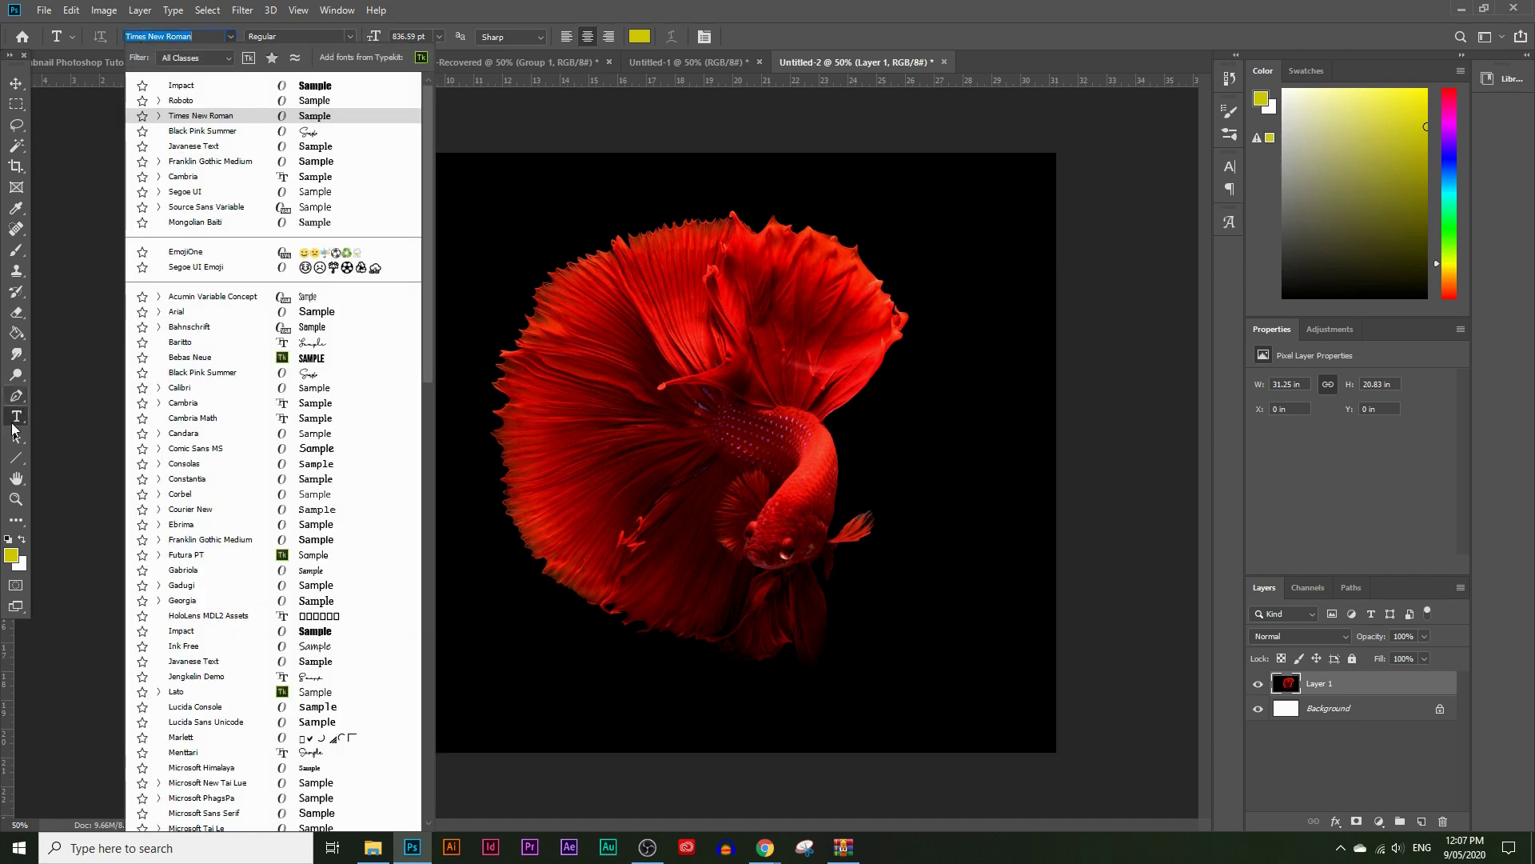
left_click(14, 421)
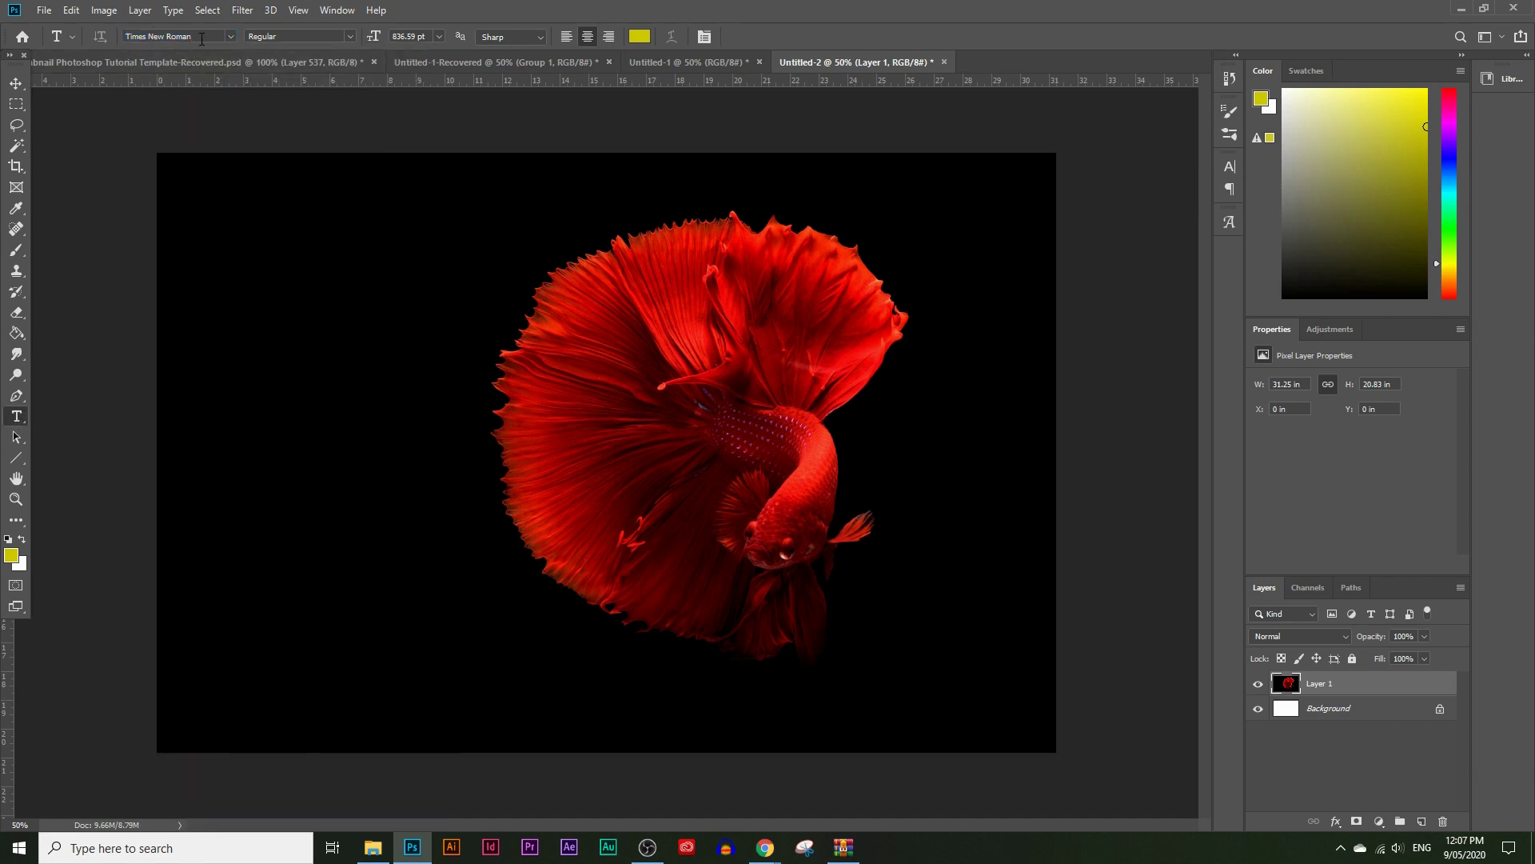
left_click(652, 457)
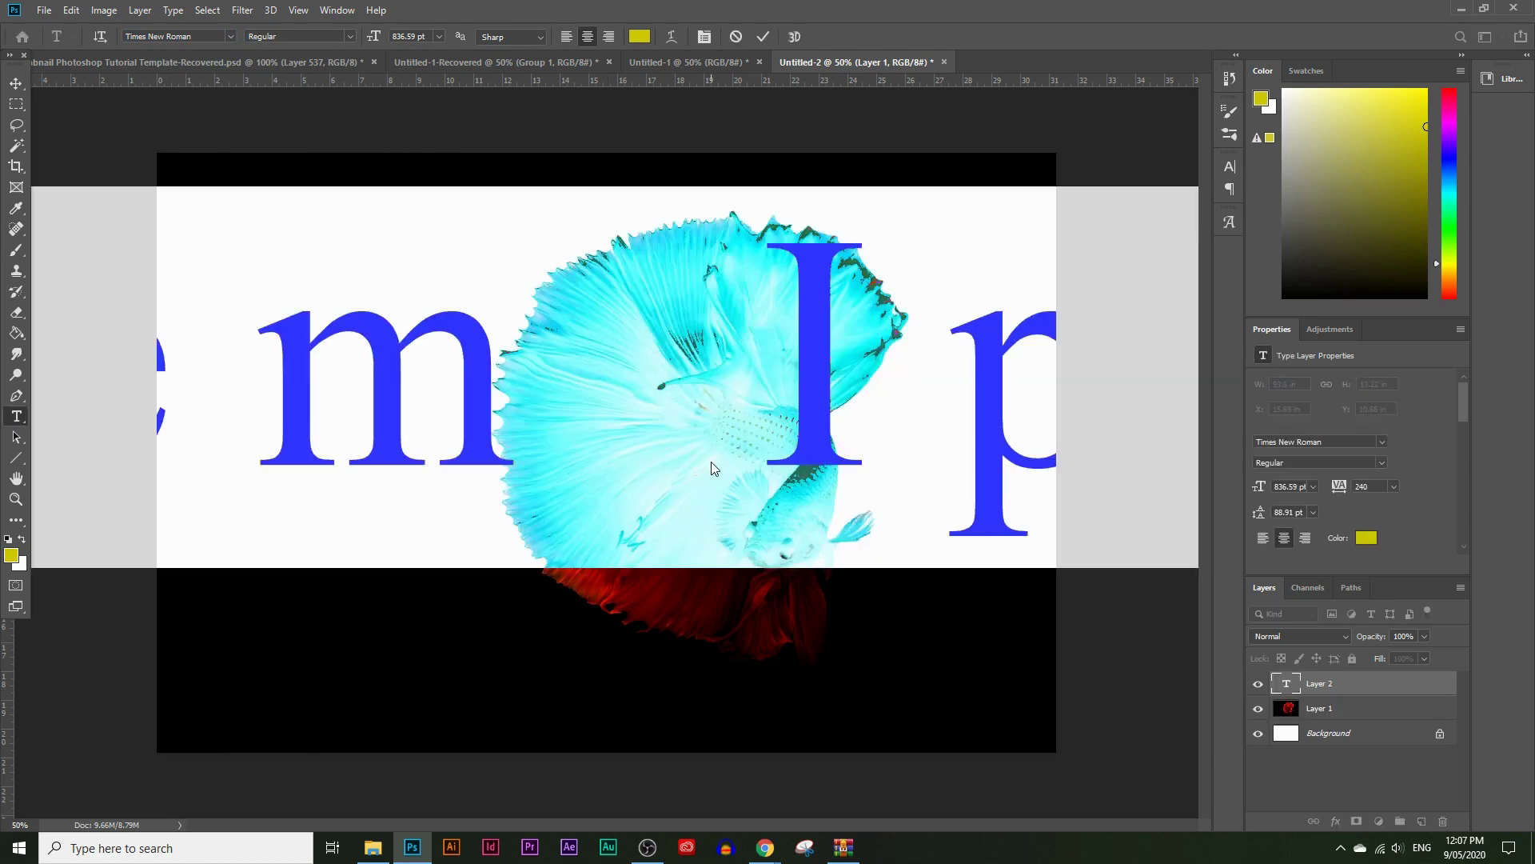
type("S")
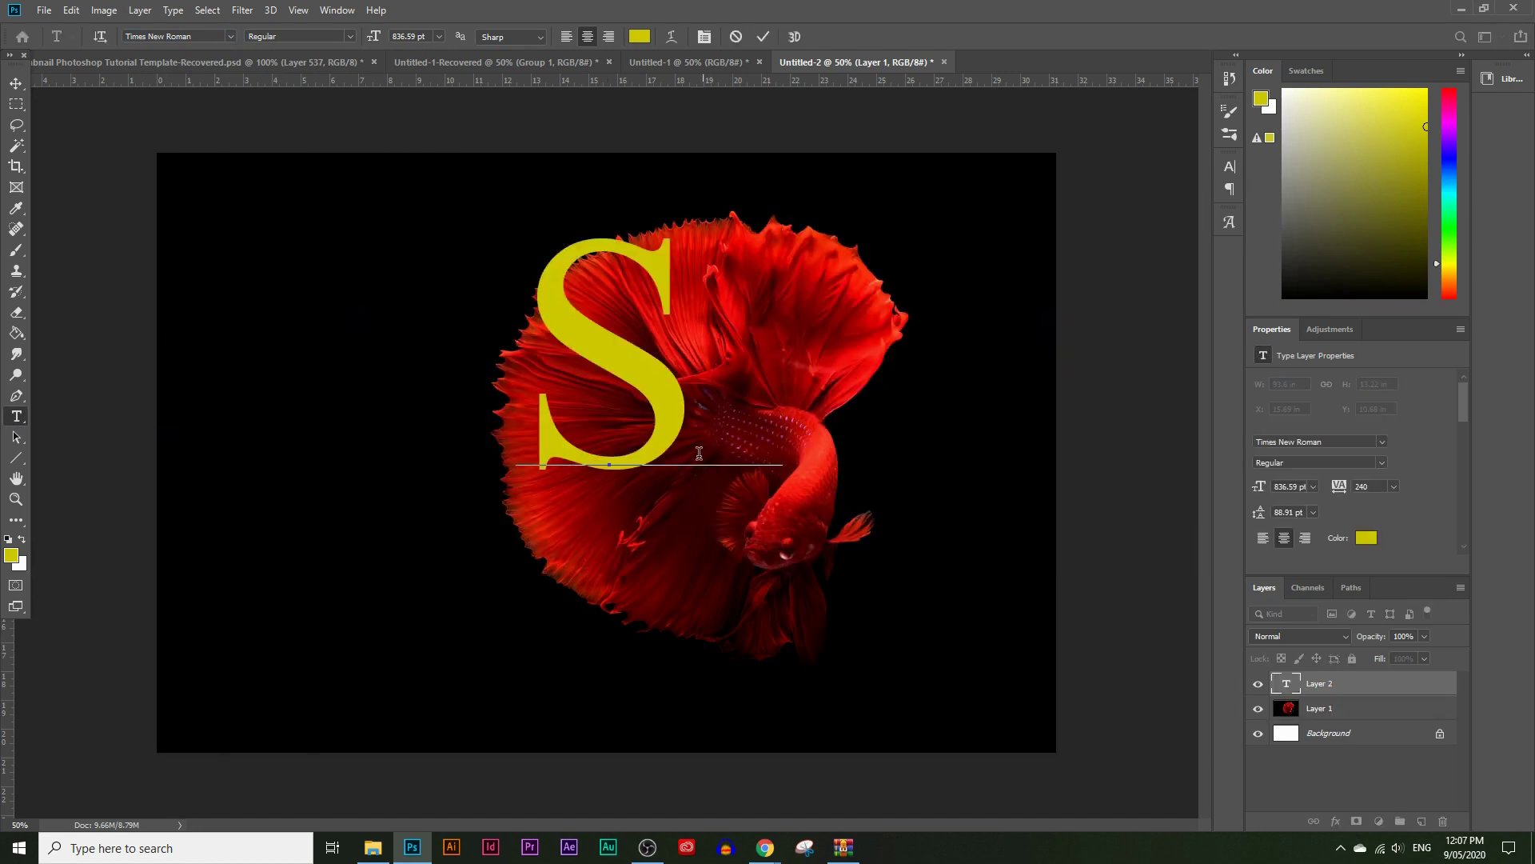
left_click_drag(663, 417, 585, 232)
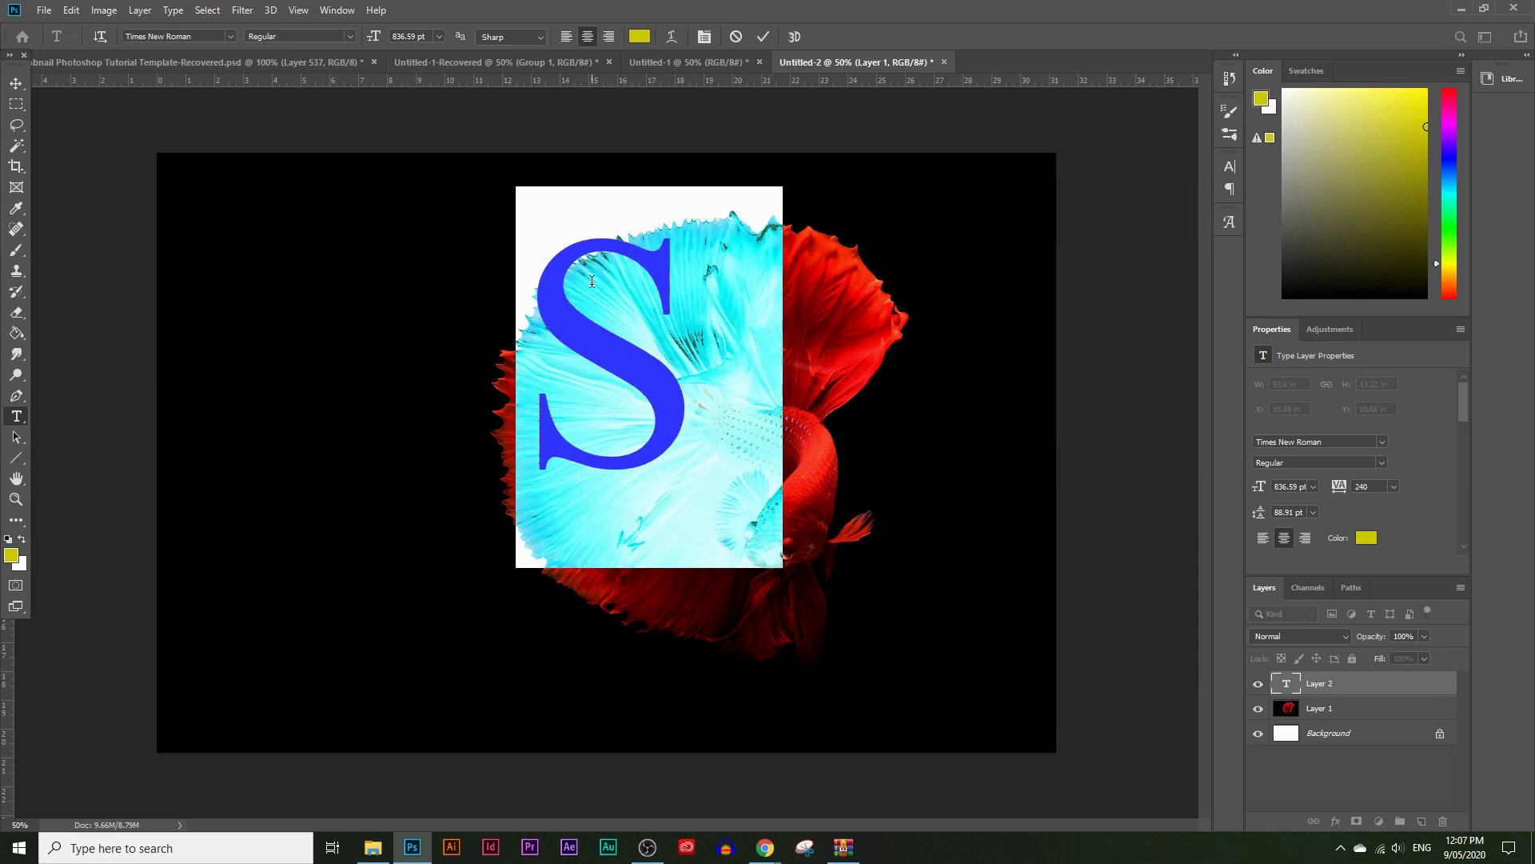
type("S")
key("BackSpace")
type("S")
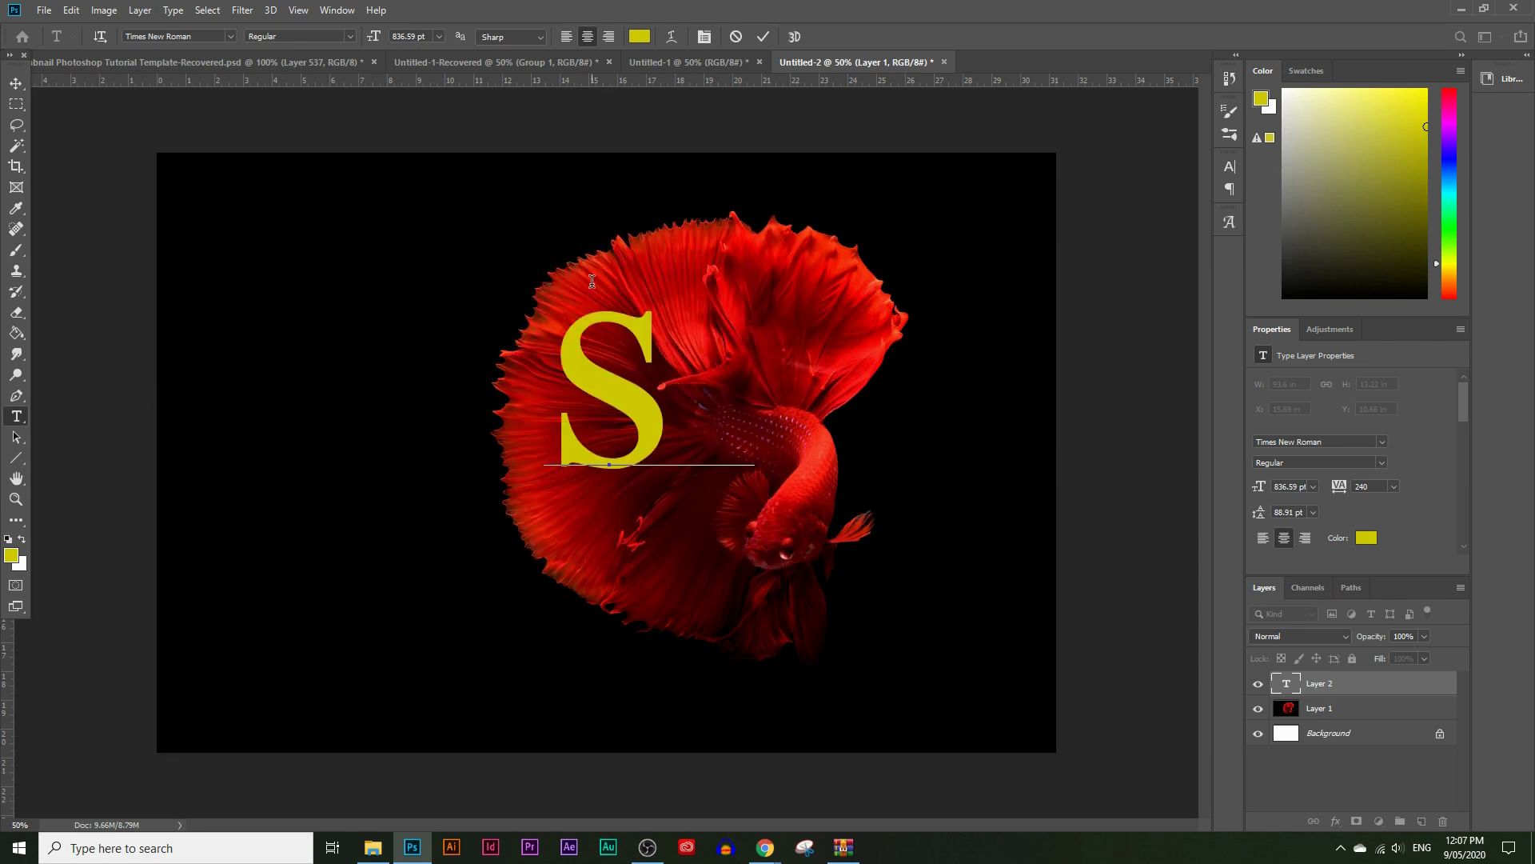
double_click(641, 400)
type("S")
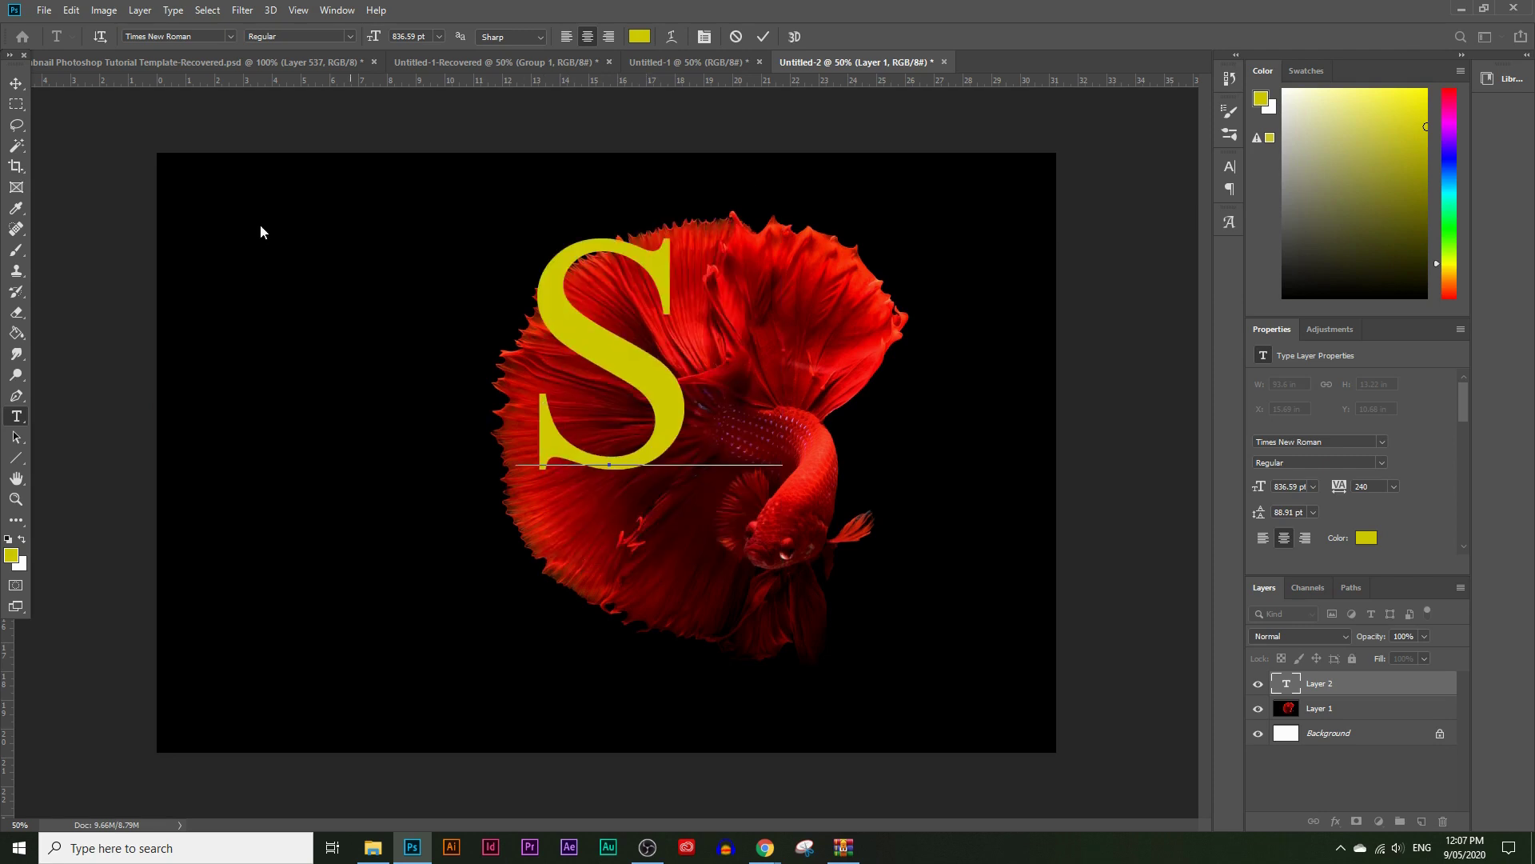
left_click(16, 83)
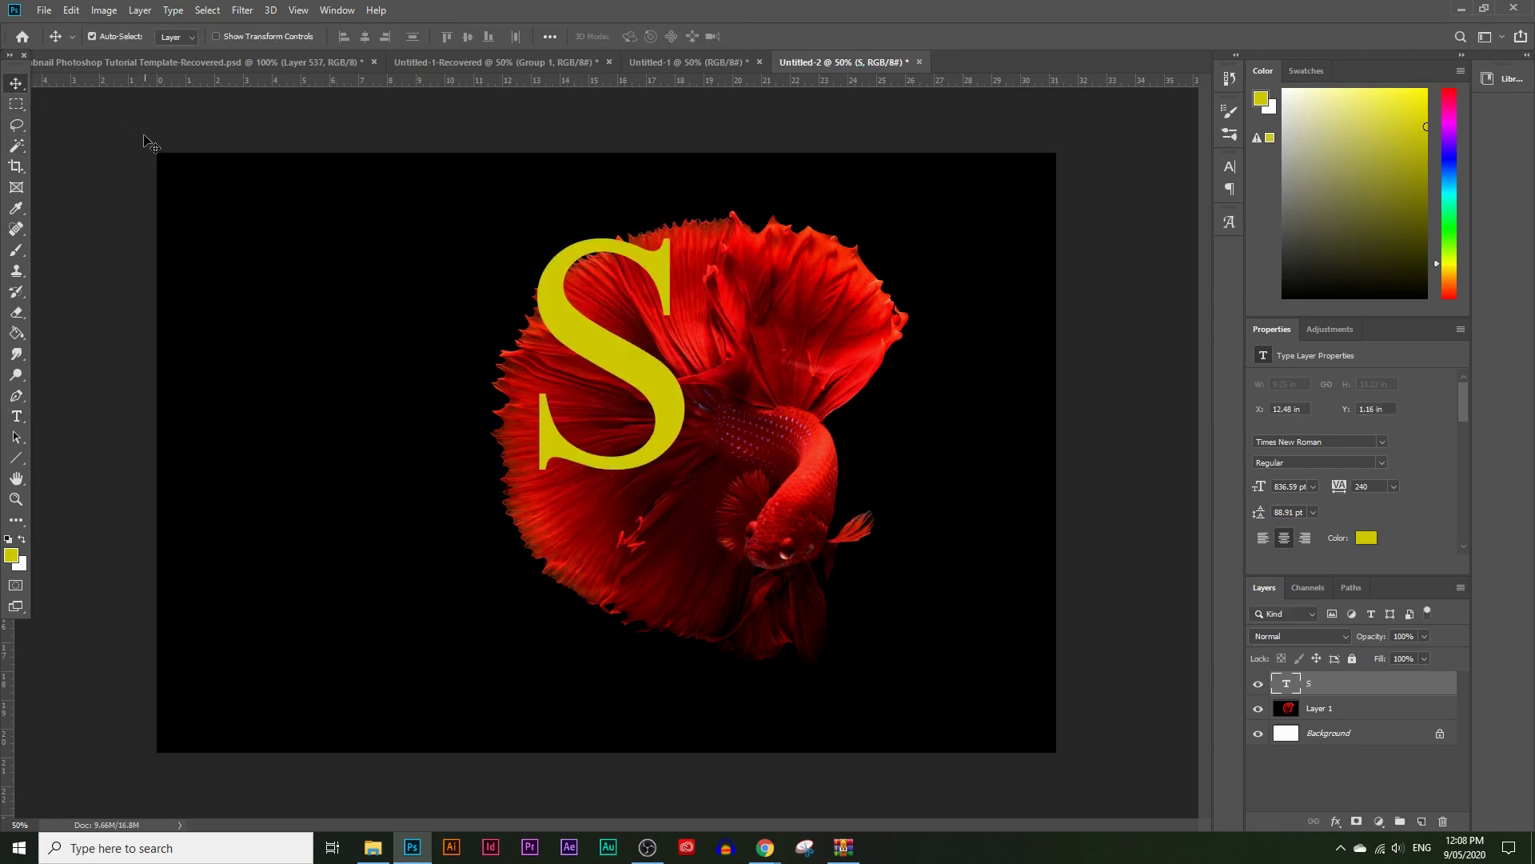
Enlarge the letter S to about 200% with Free Transform and position it over the fish's body.
key("ctrl+t")
left_click_drag(648, 566, 649, 738)
left_click_drag(521, 381, 635, 407)
left_click_drag(969, 493, 1026, 488)
left_click_drag(785, 475, 695, 424)
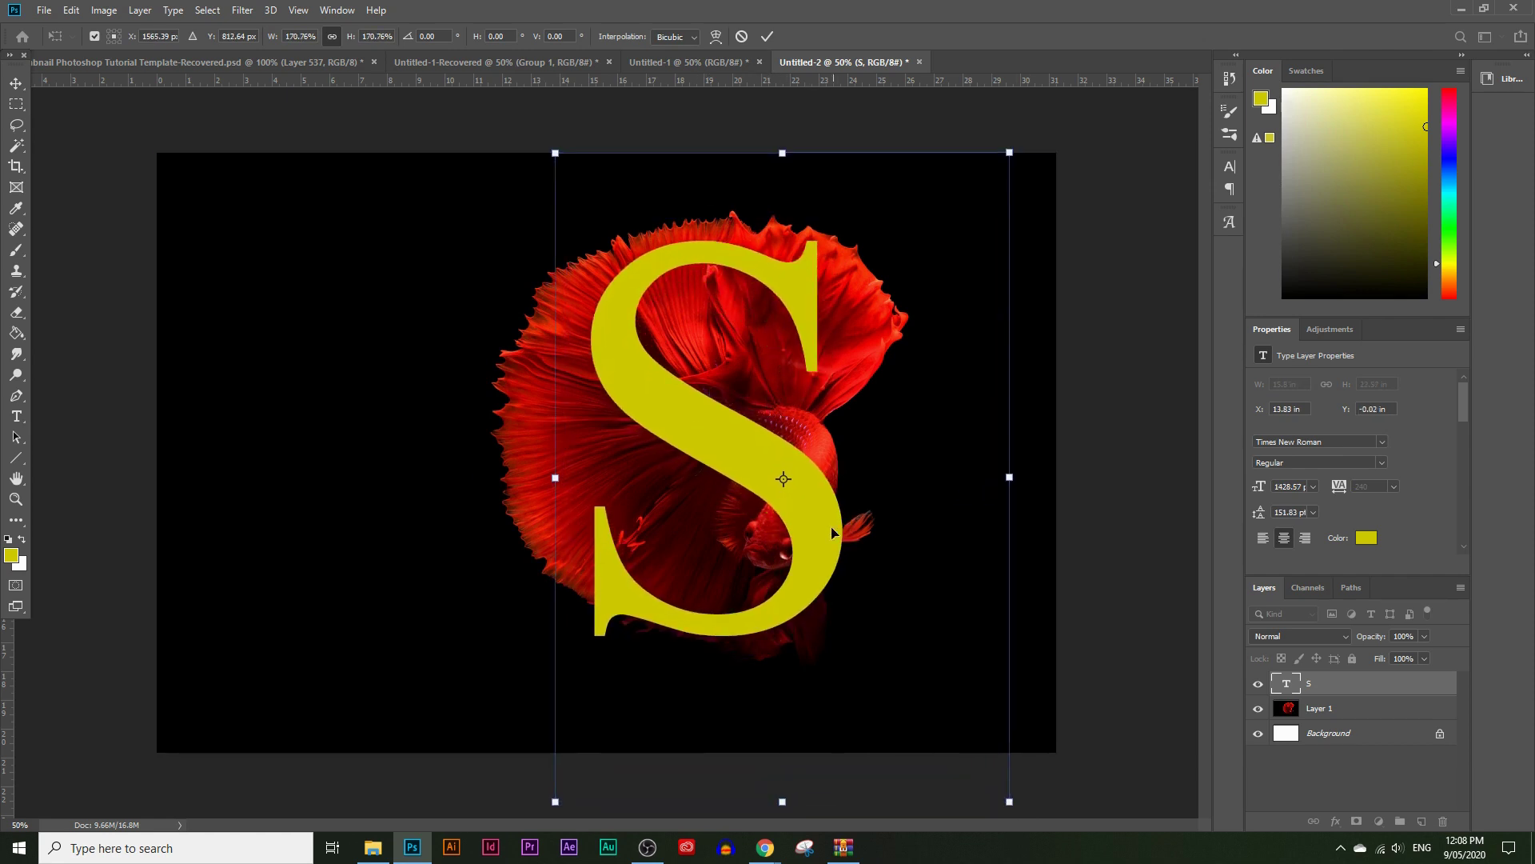
left_click_drag(724, 411, 676, 468)
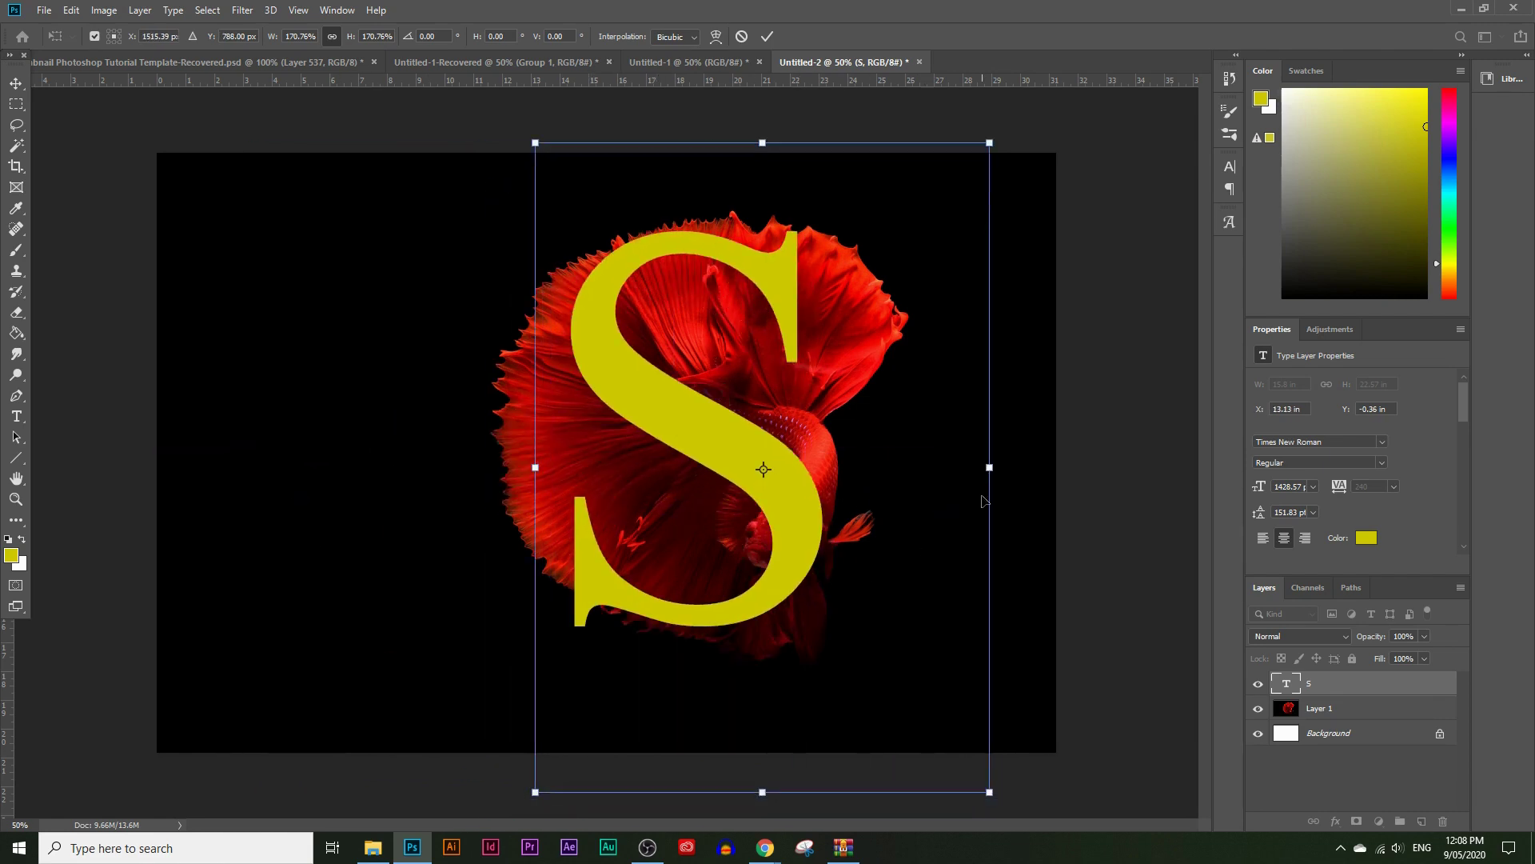
left_click_drag(987, 466, 1066, 470)
mouse_move(764, 435)
left_mouse_down()
mouse_move(751, 410)
mouse_move(744, 441)
left_mouse_up()
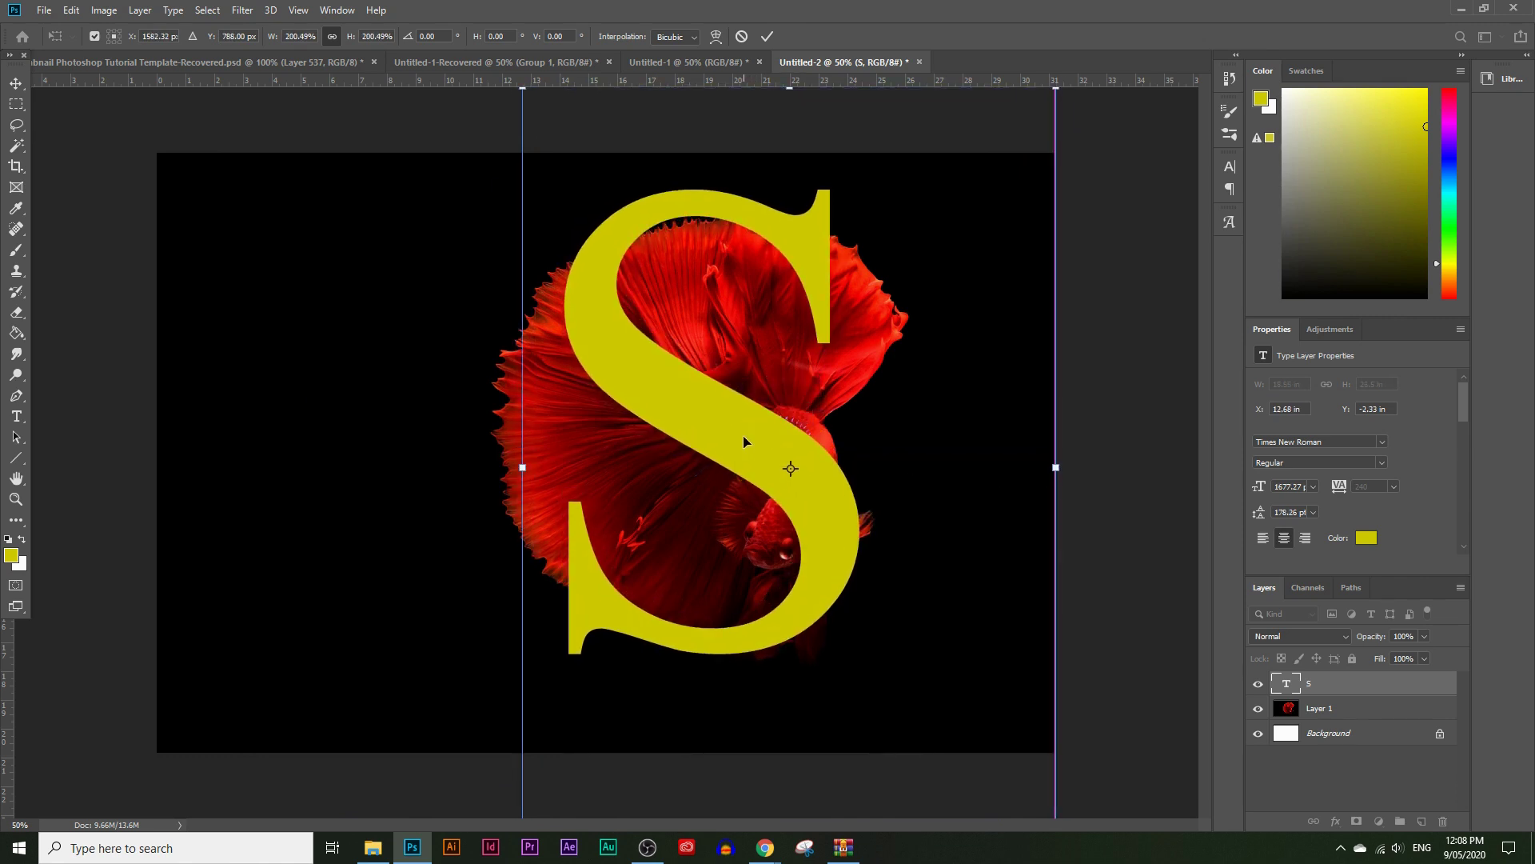
key("Return")
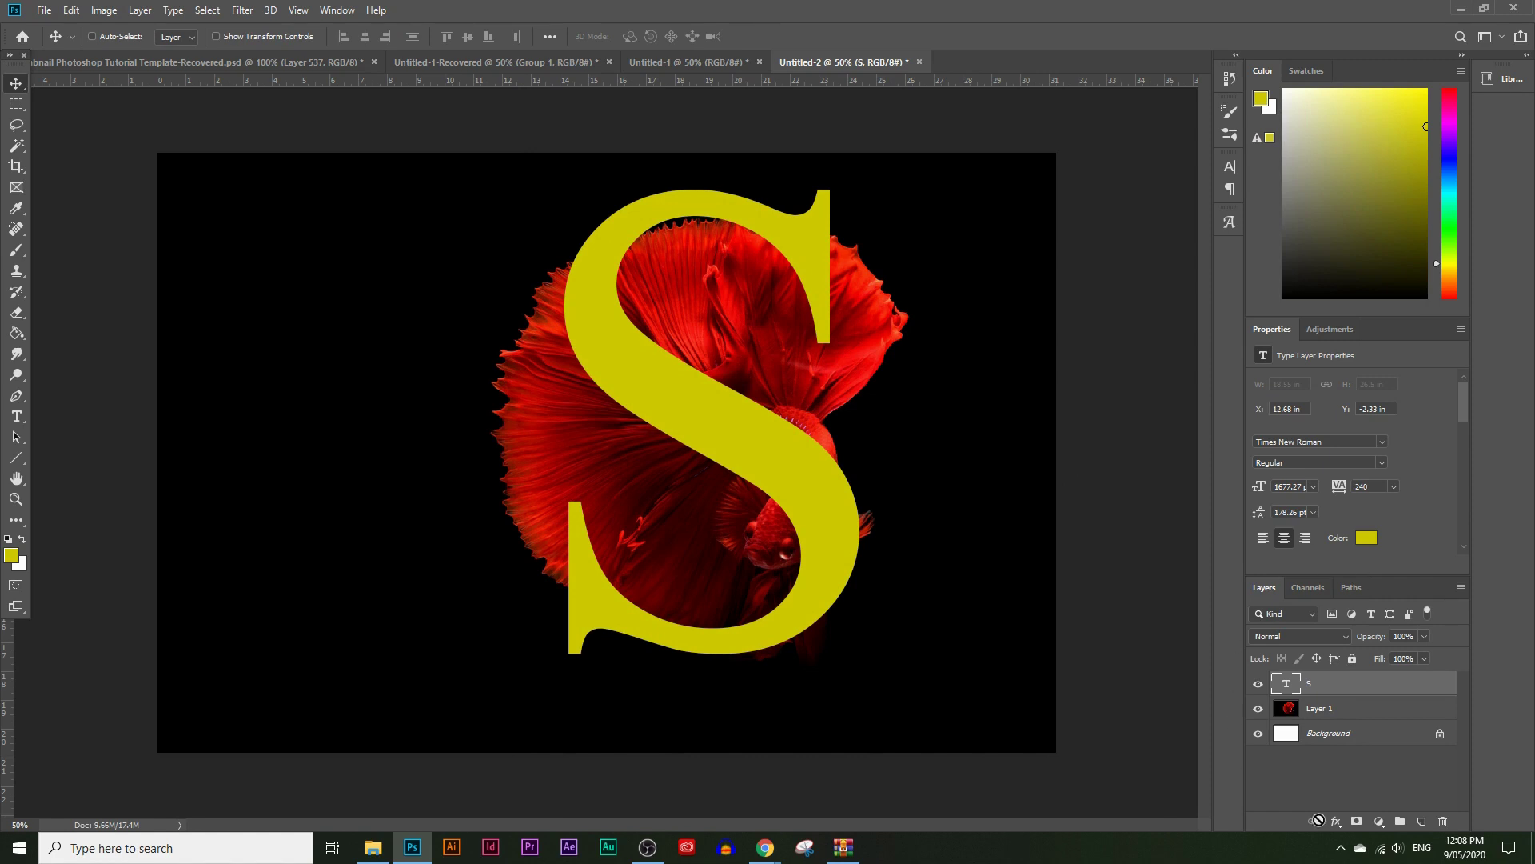
left_click(337, 10)
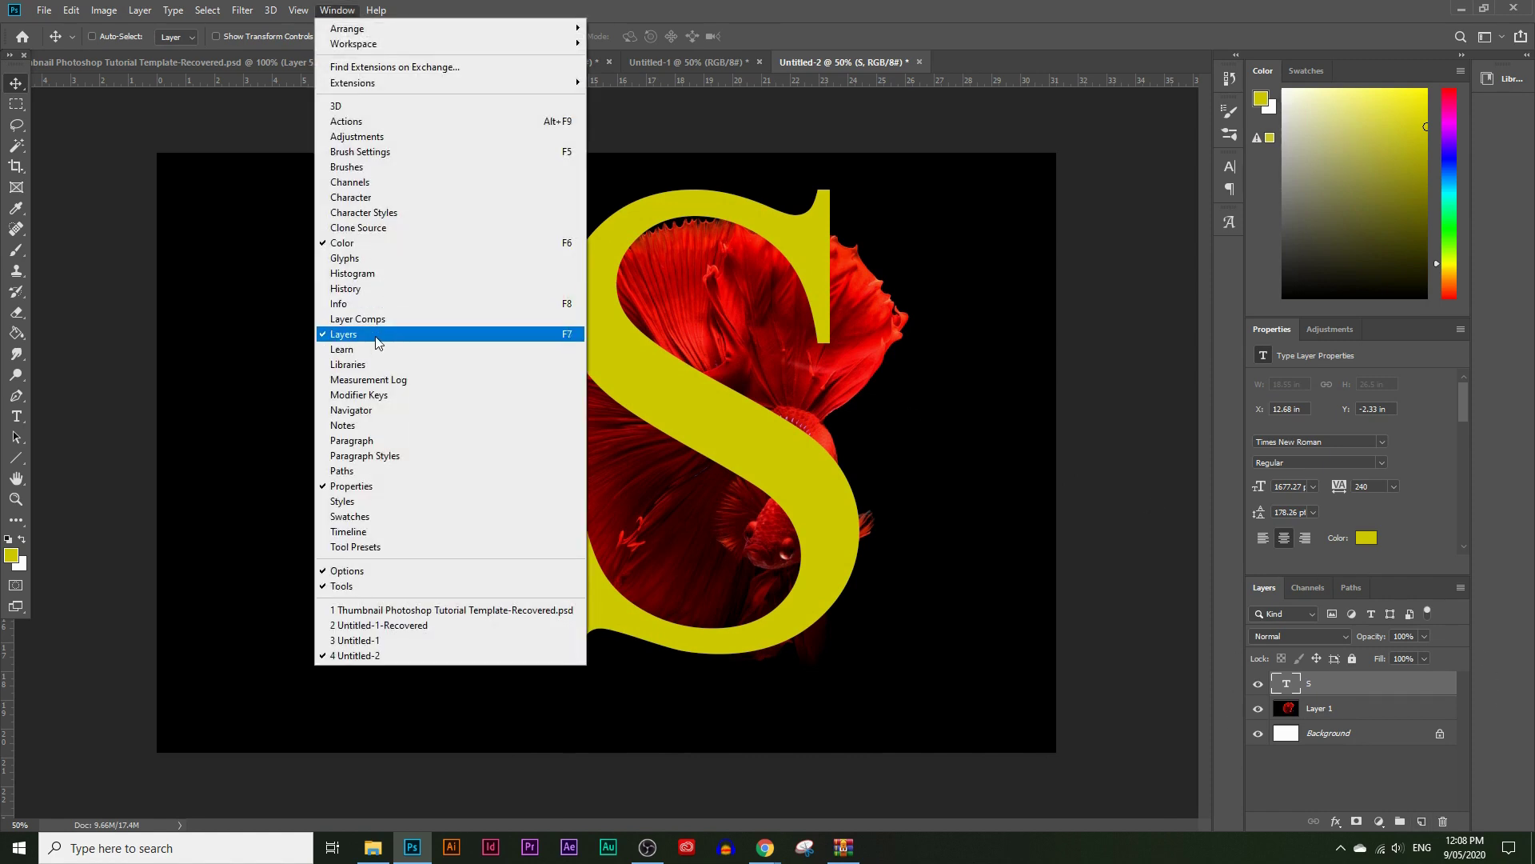
left_click(1, 426)
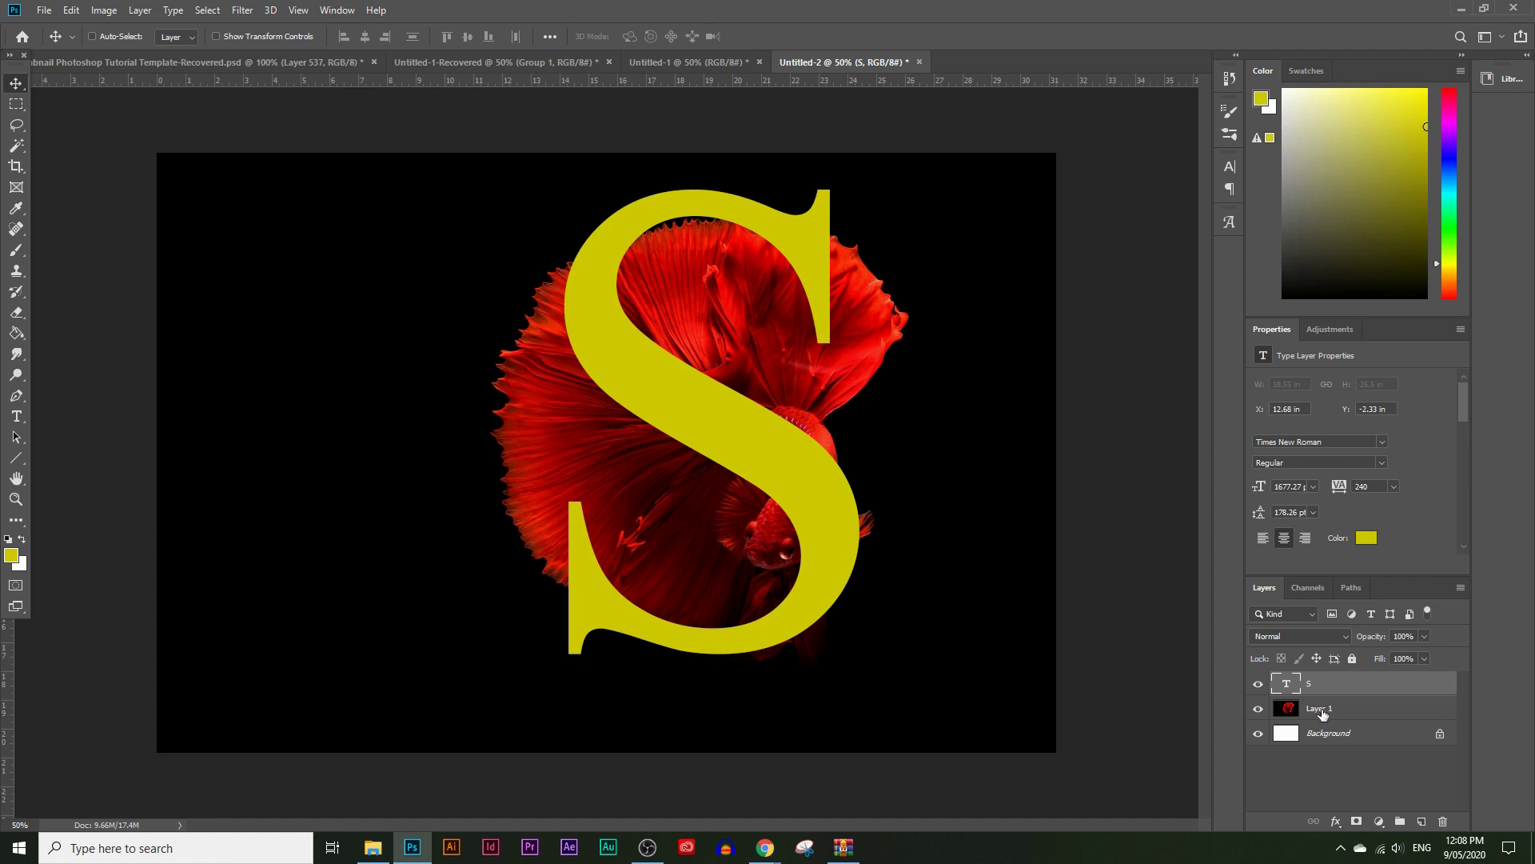
Rename the pasted photo's layer to FISH.
double_click(1319, 708)
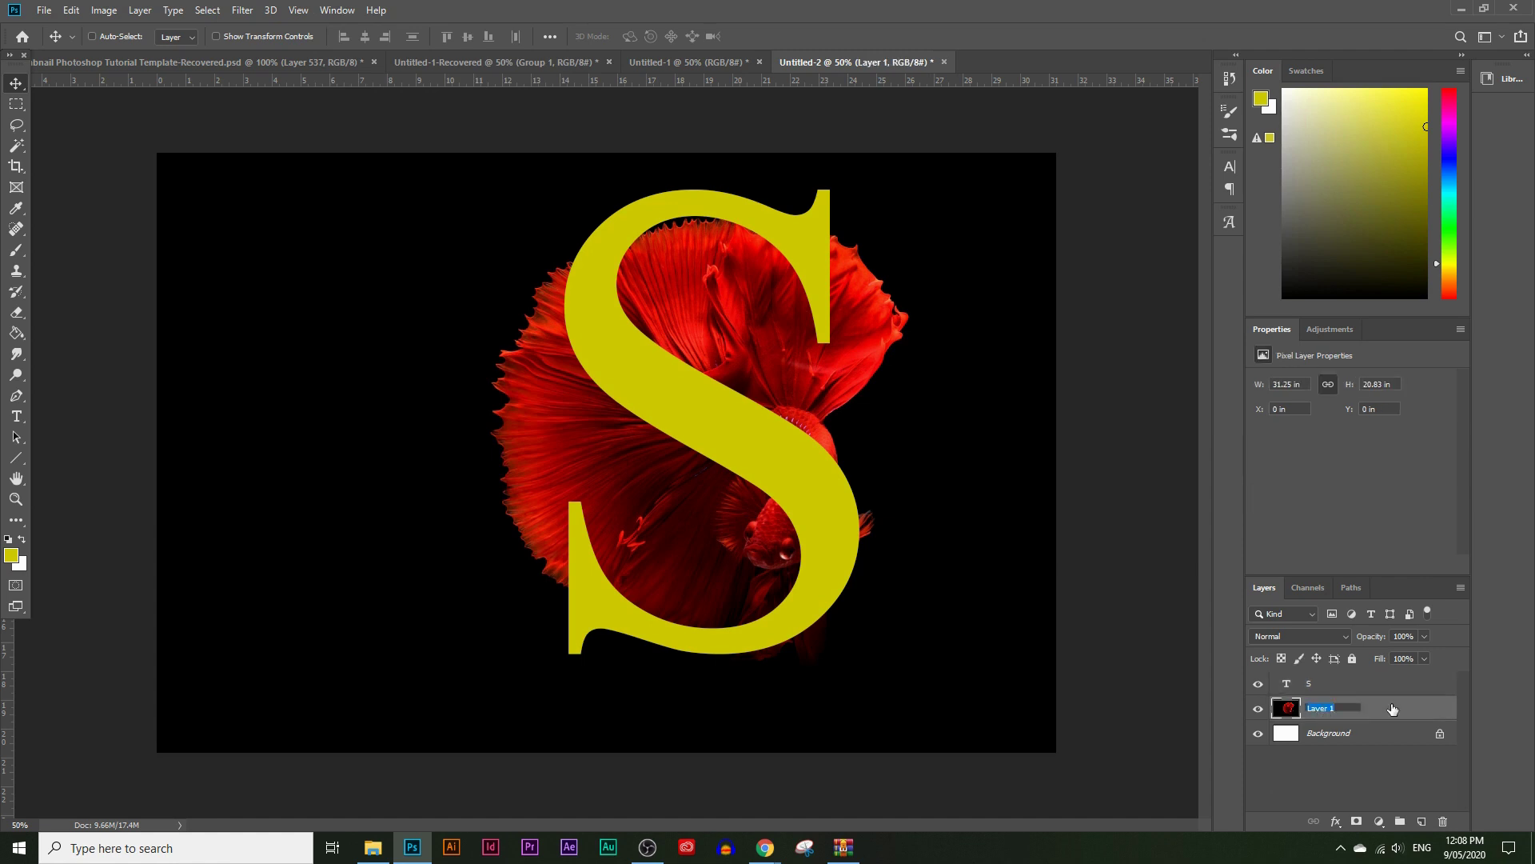
key("Return")
Lower the S text layer's opacity to 25% and shift the letter to follow the curve of the fish.
left_click(1320, 686)
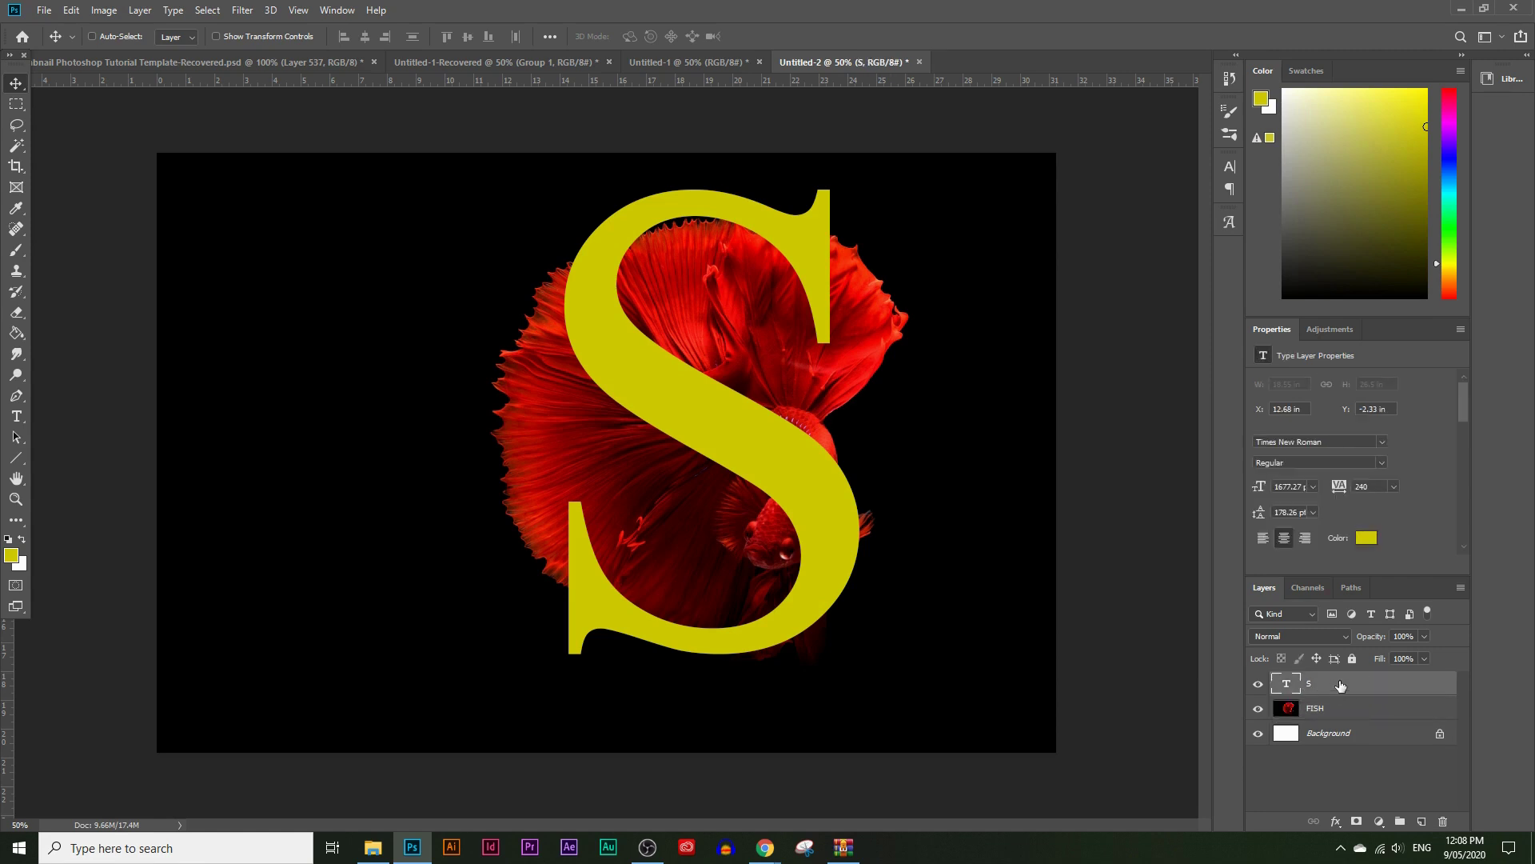
left_click_drag(1407, 654, 1385, 652)
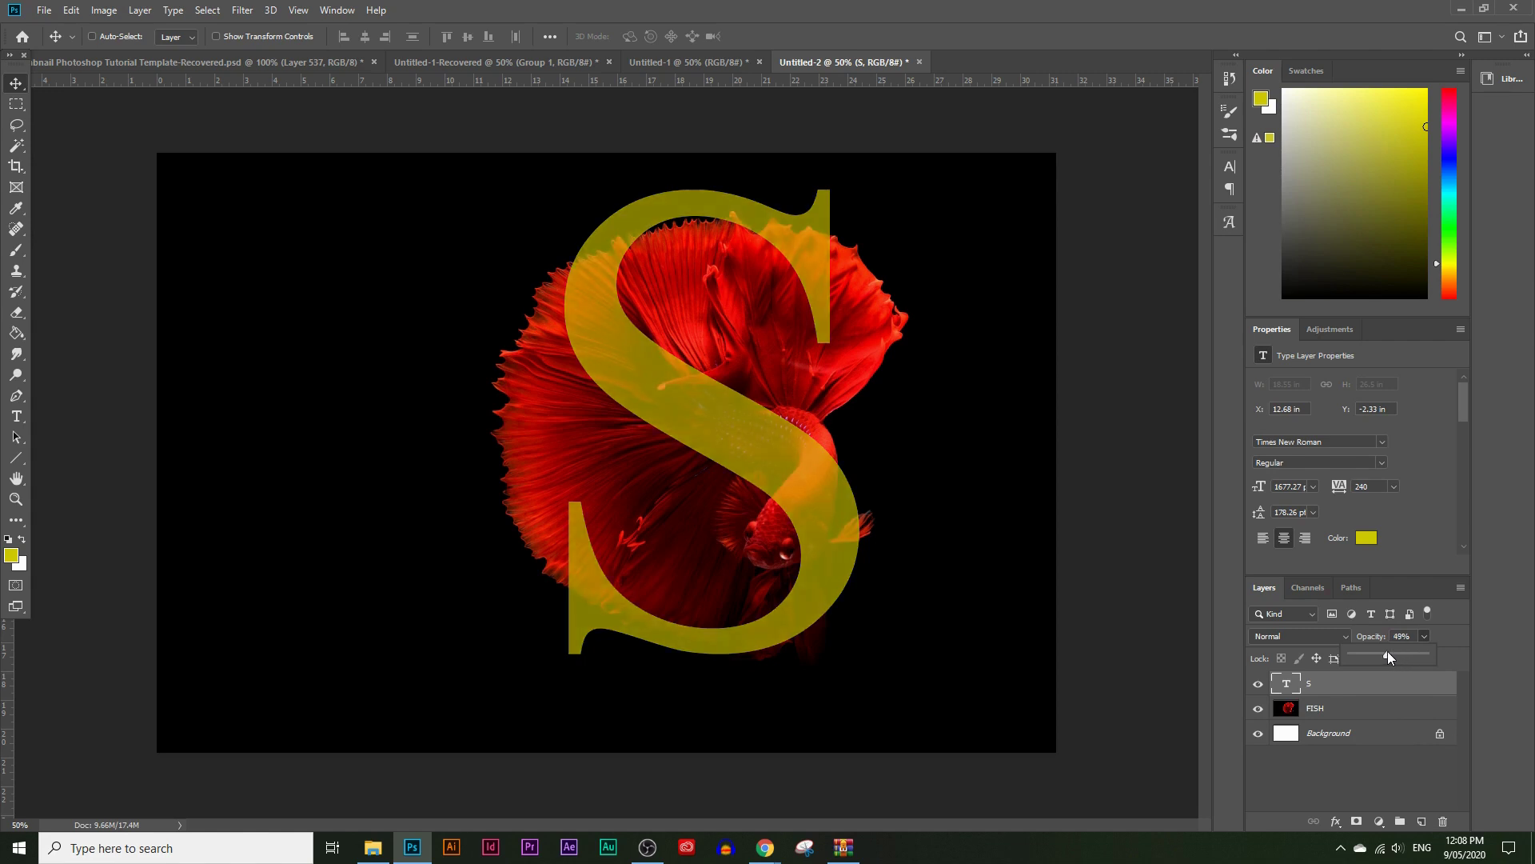
left_click_drag(846, 507, 848, 504)
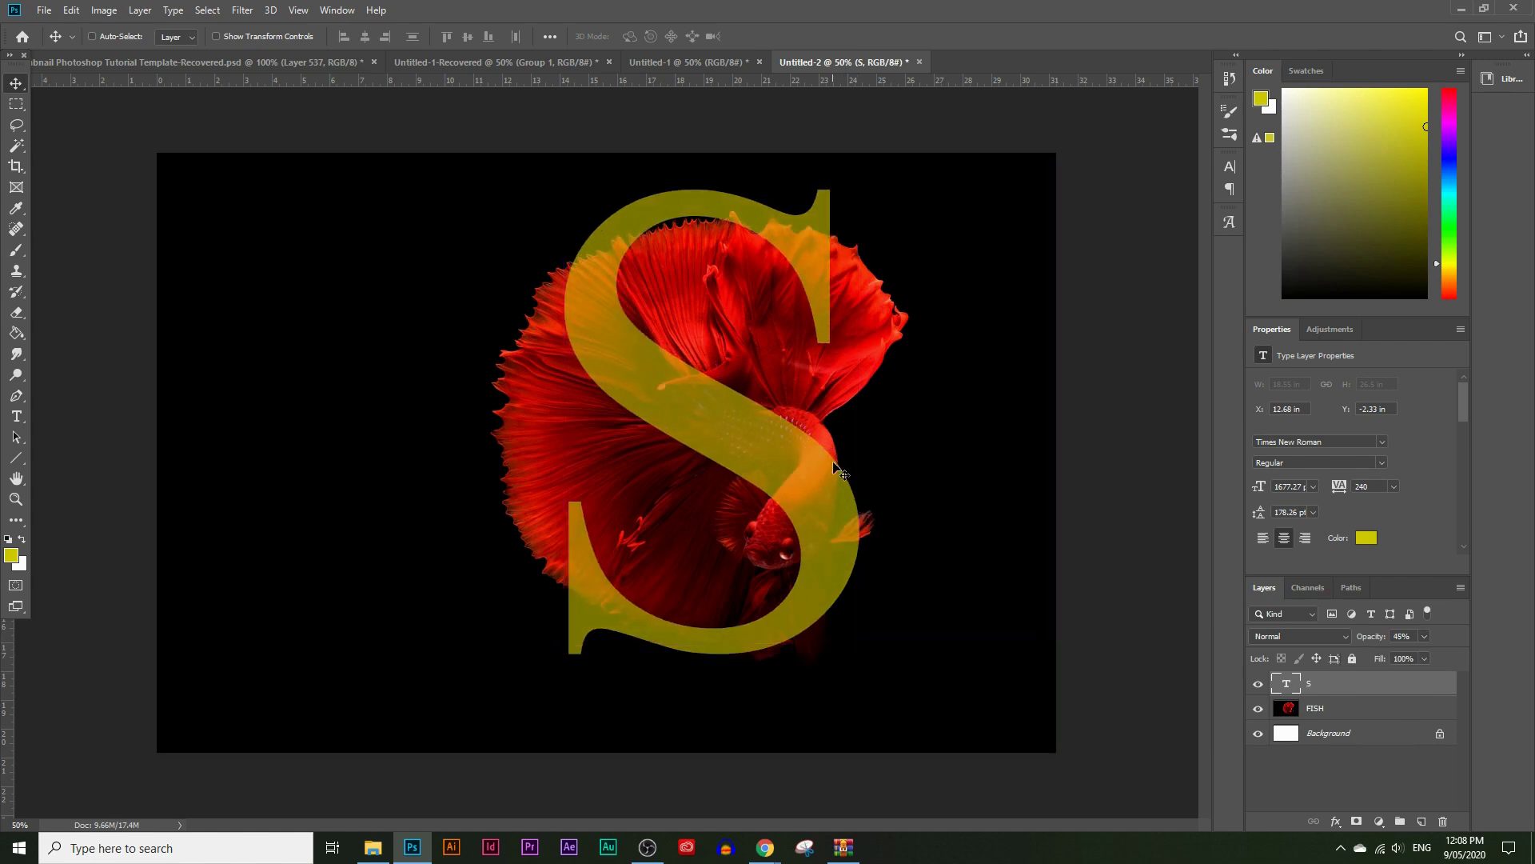
left_click_drag(776, 449, 747, 470)
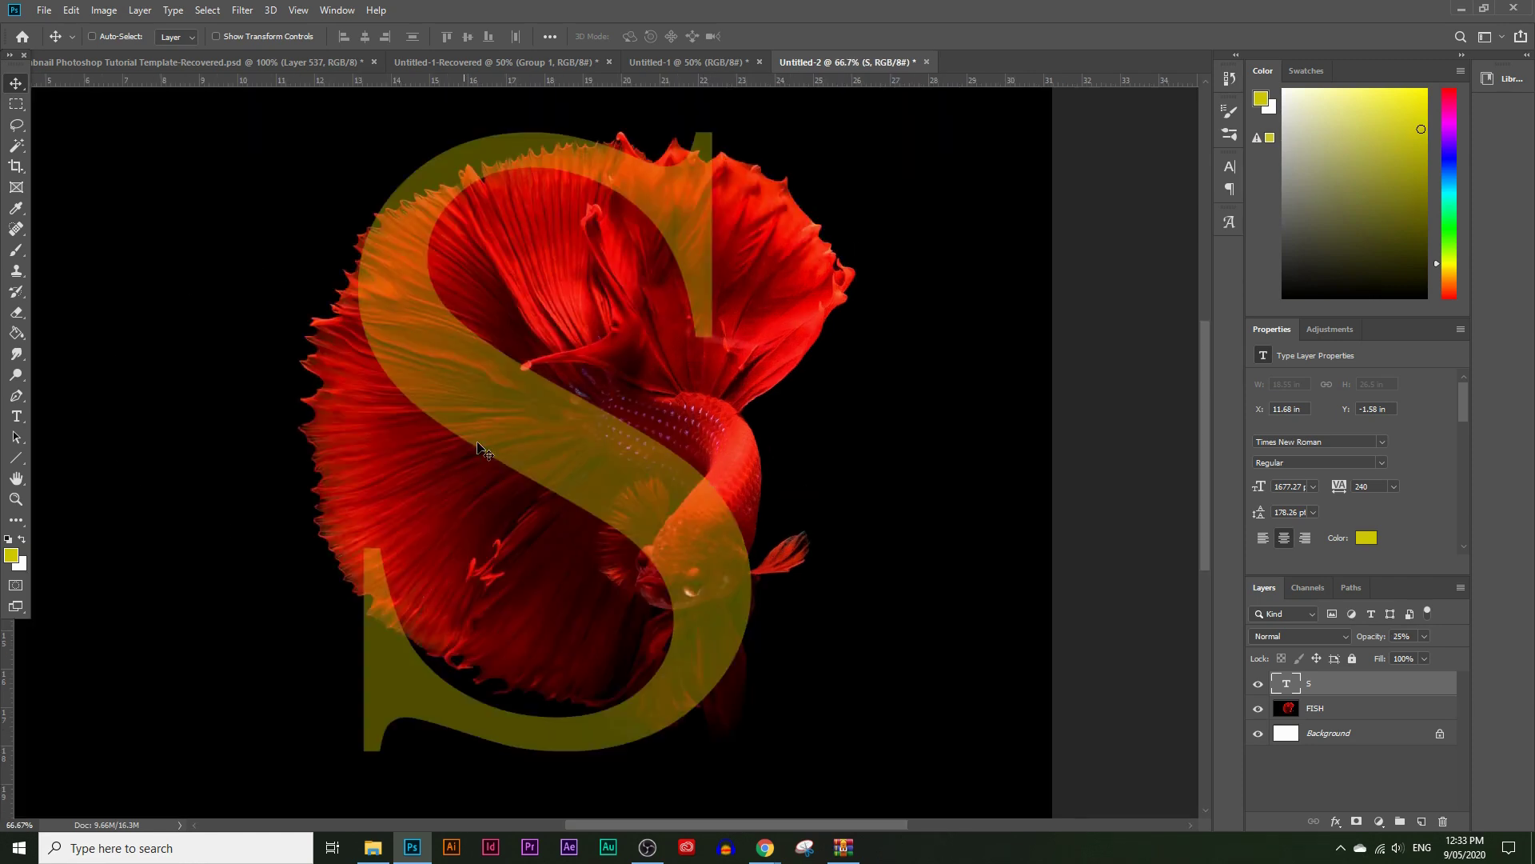
Change the colour of the letter S to white (ffffff) and finish editing the text.
left_click(16, 415)
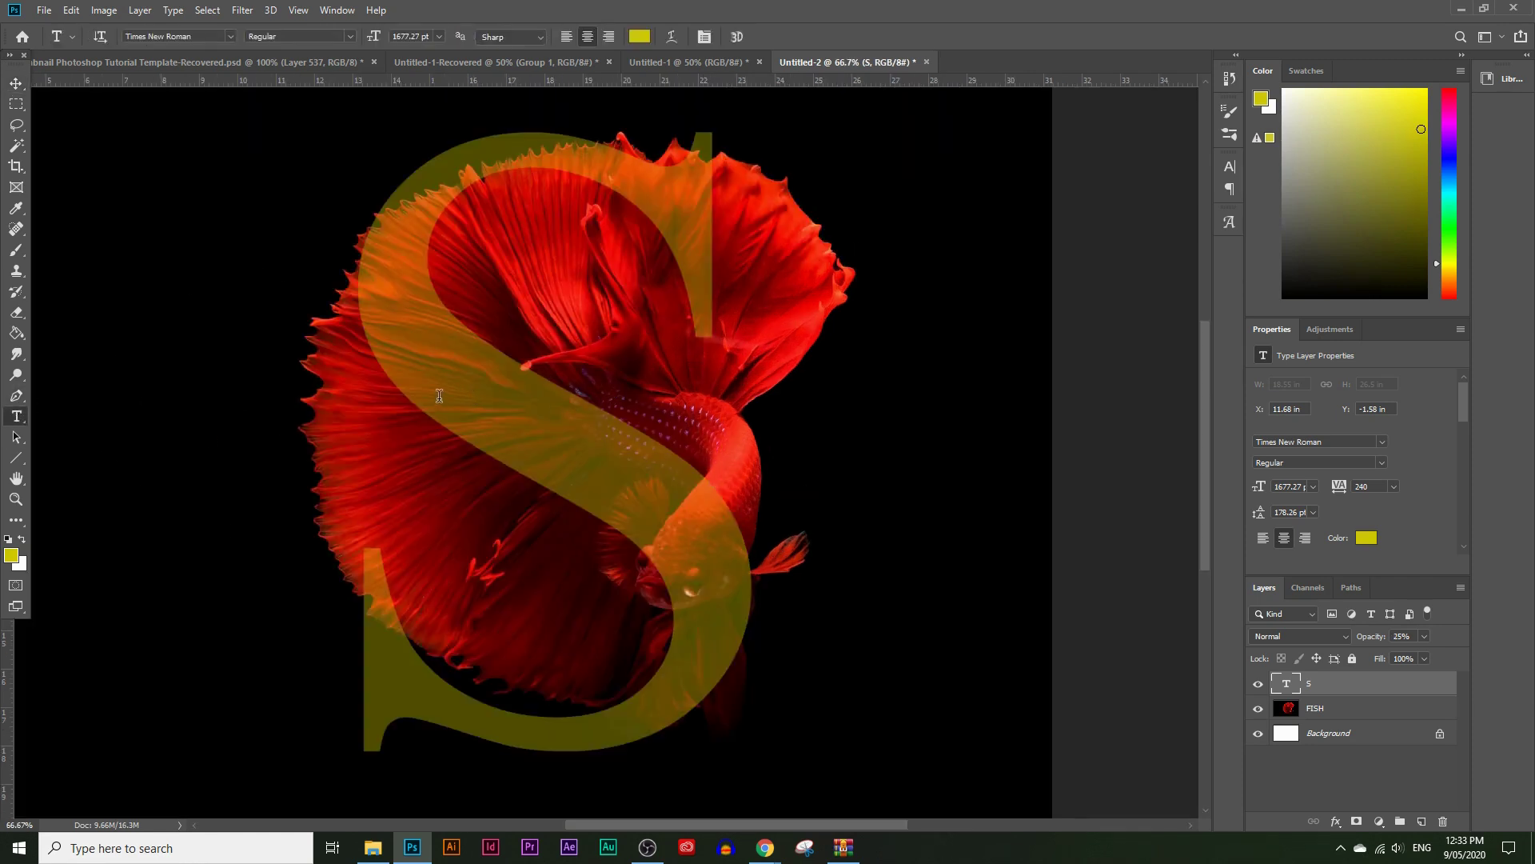
double_click(628, 401)
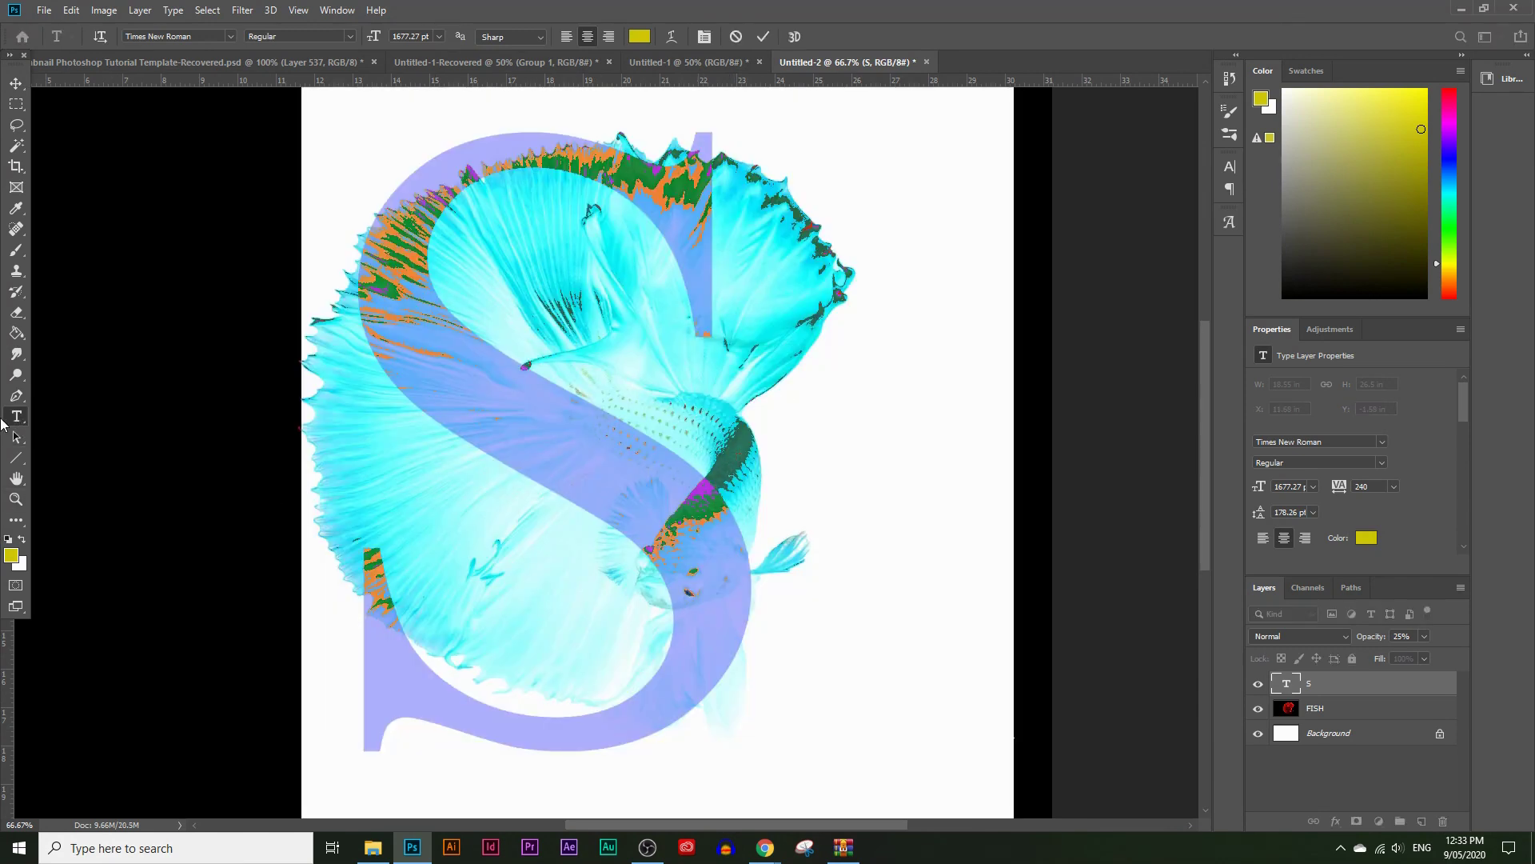
left_click(11, 553)
left_click(877, 293)
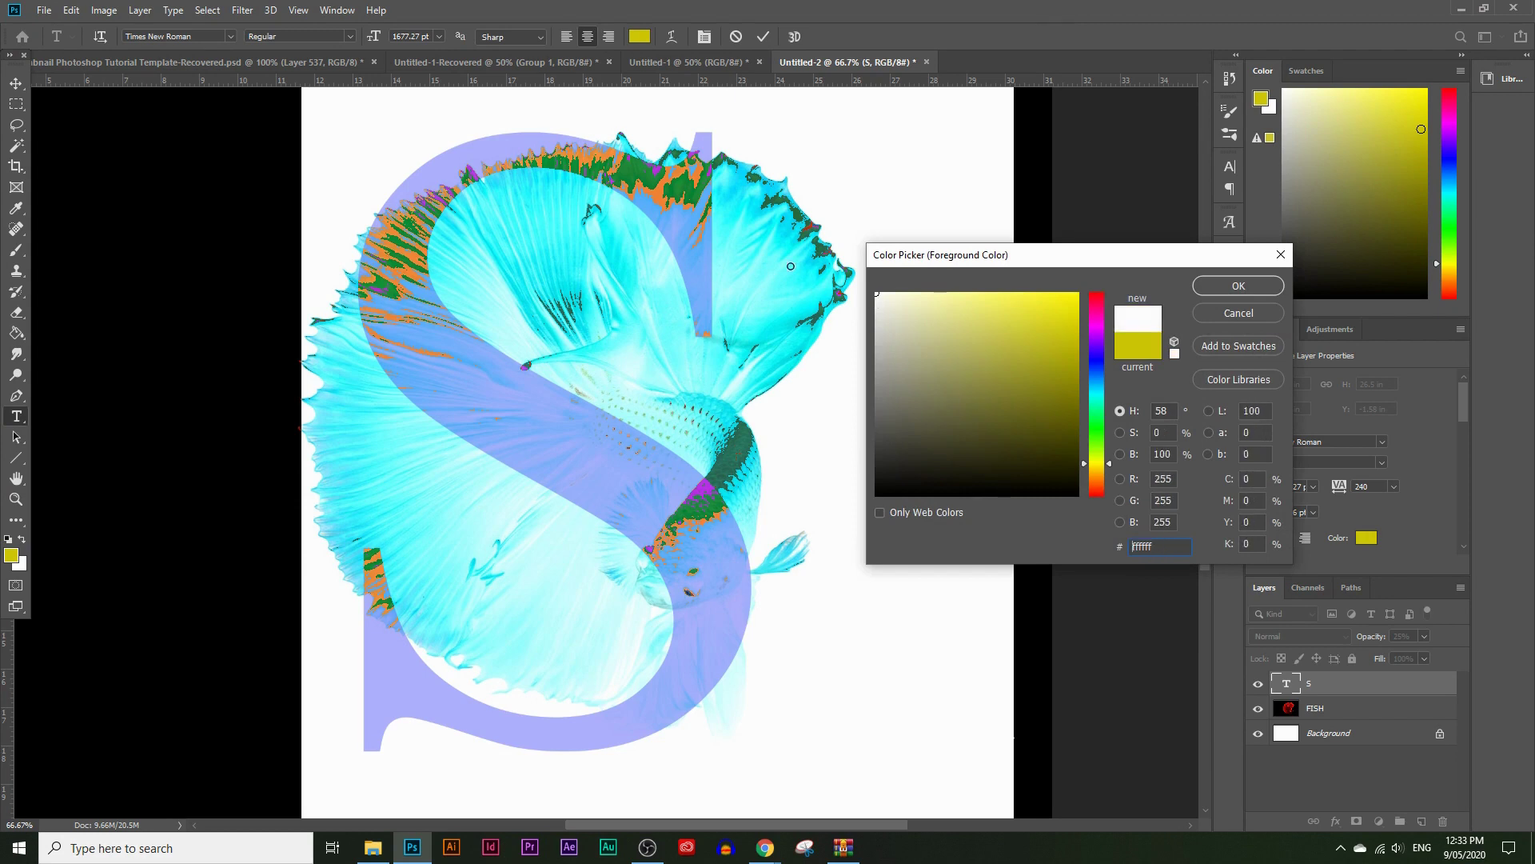
left_click(1238, 285)
left_click(15, 83)
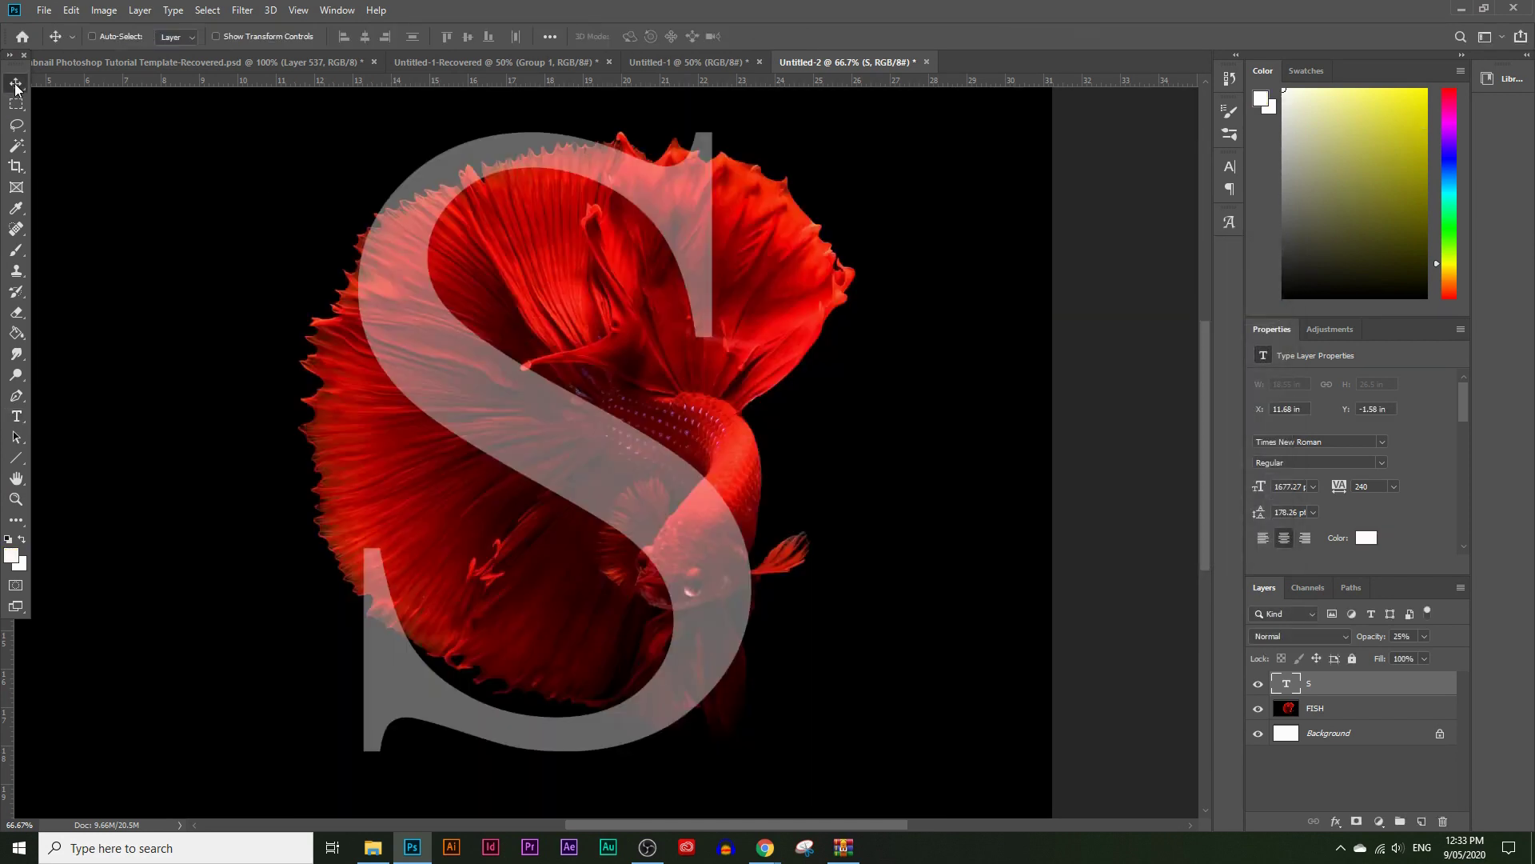
Lower the S text layer's opacity to 17% and add a layer mask to it.
left_click_drag(1399, 655, 1399, 651)
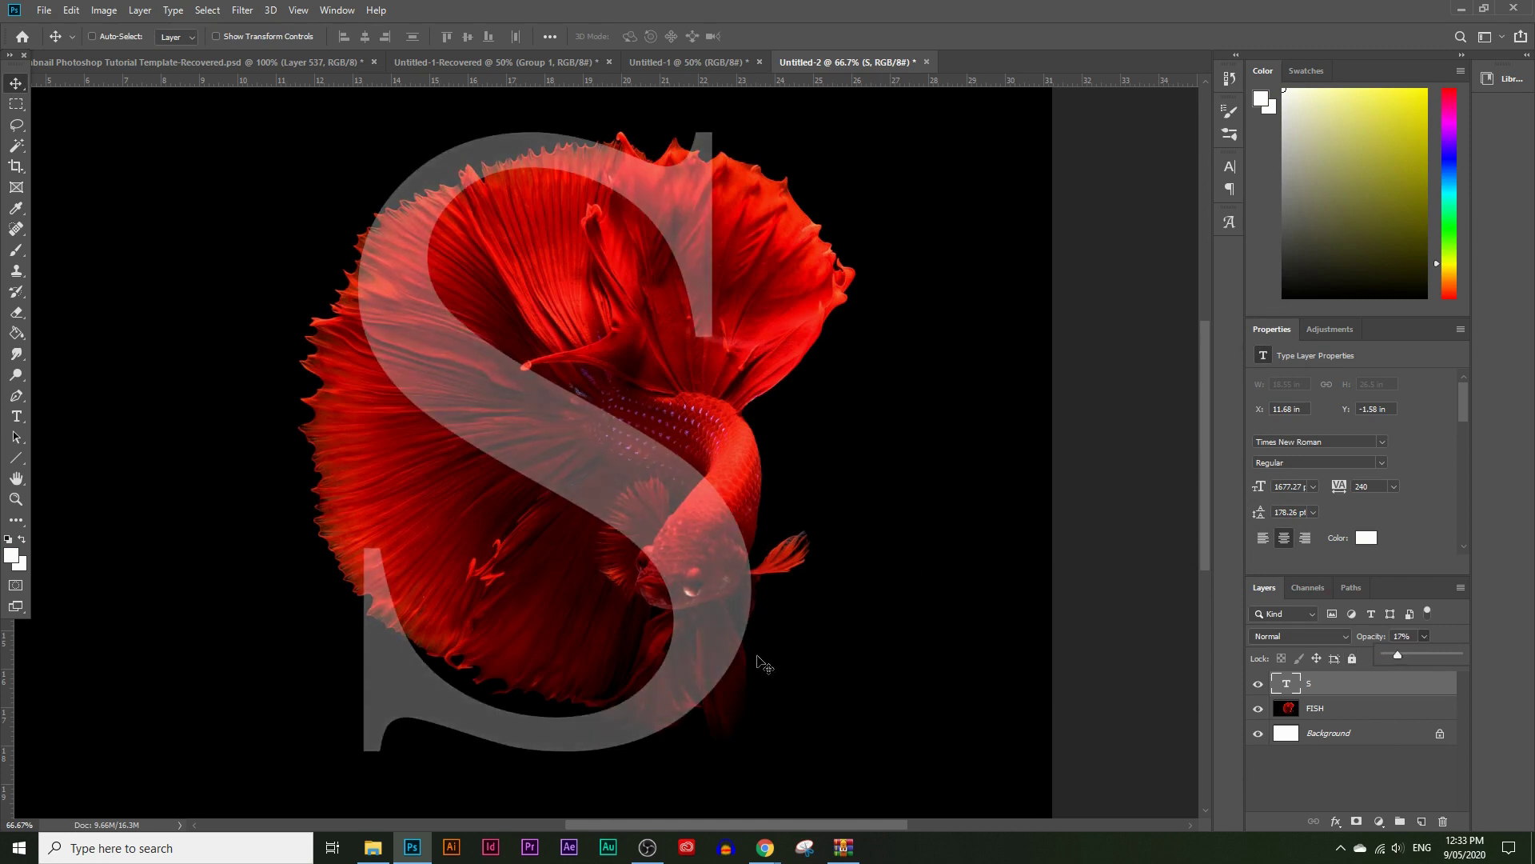
left_click(15, 498)
left_click(734, 566)
left_click(734, 566)
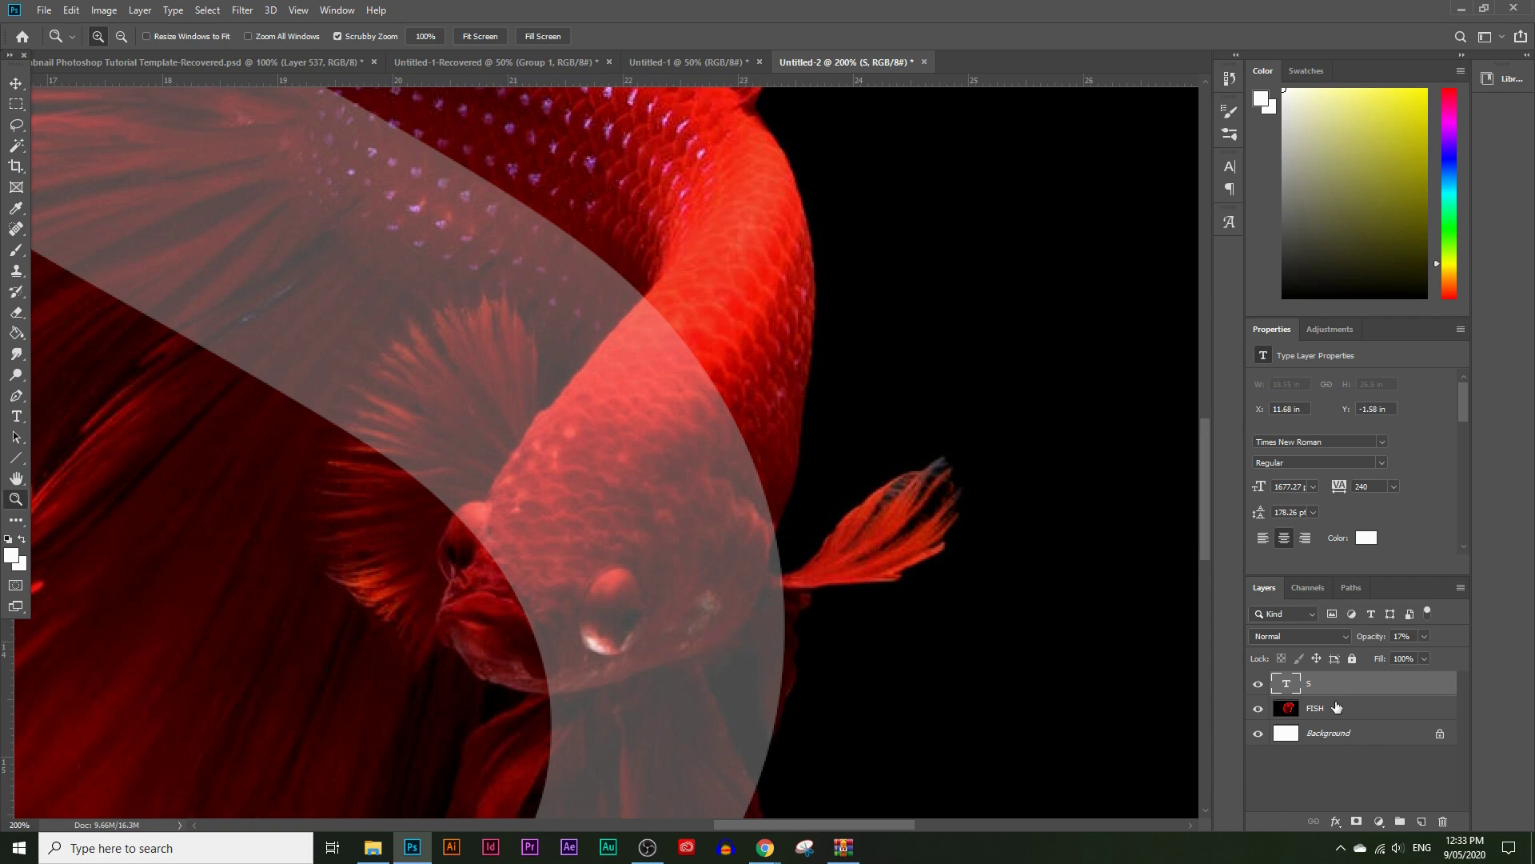
left_click(1357, 822)
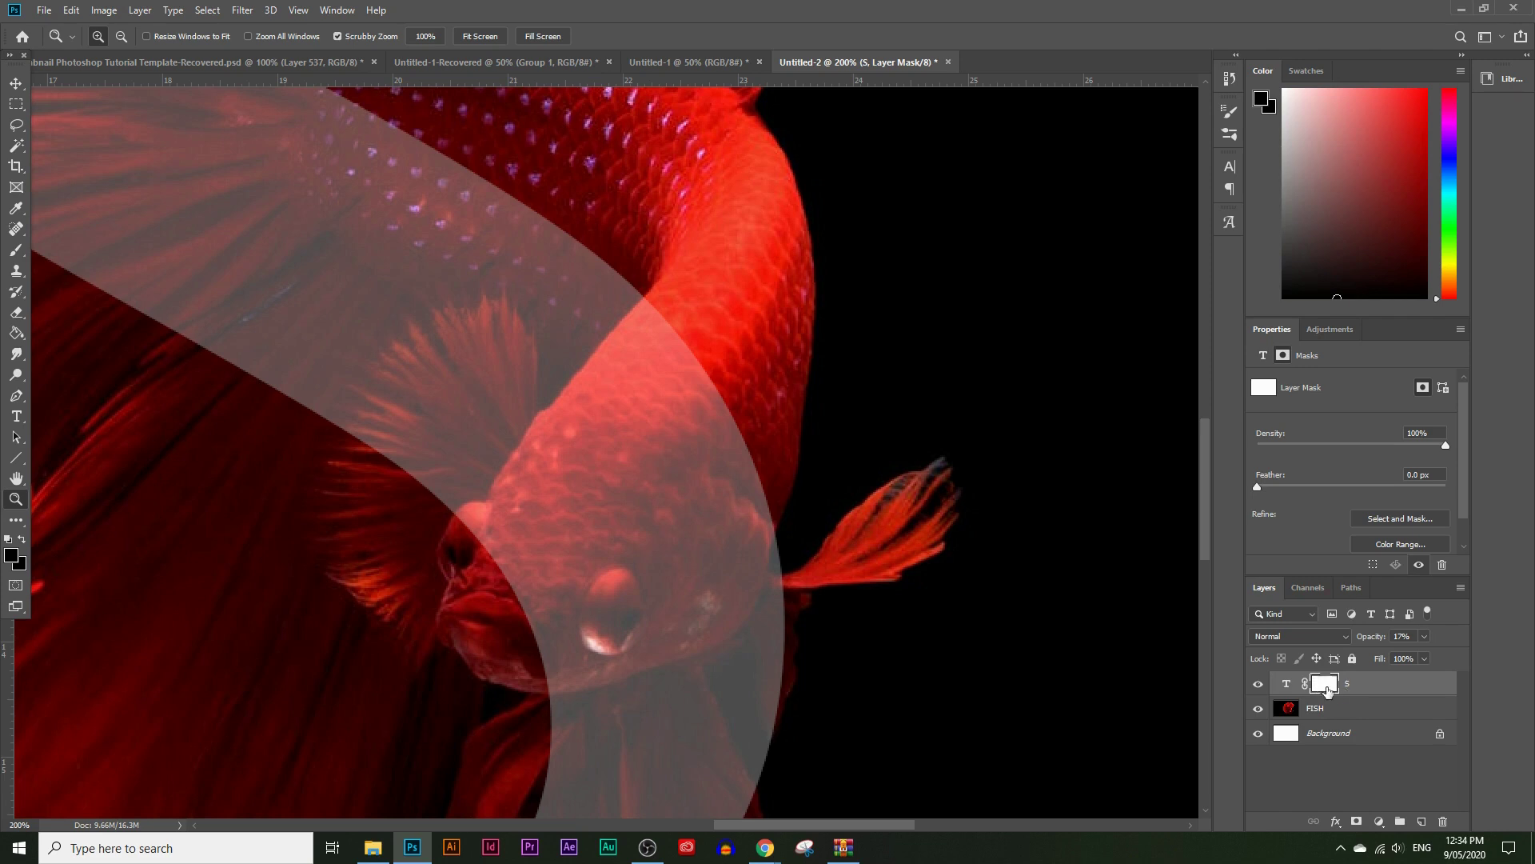
Paint the S layer's mask with a soft black brush to hide the letter over the fish's head.
left_click(16, 253)
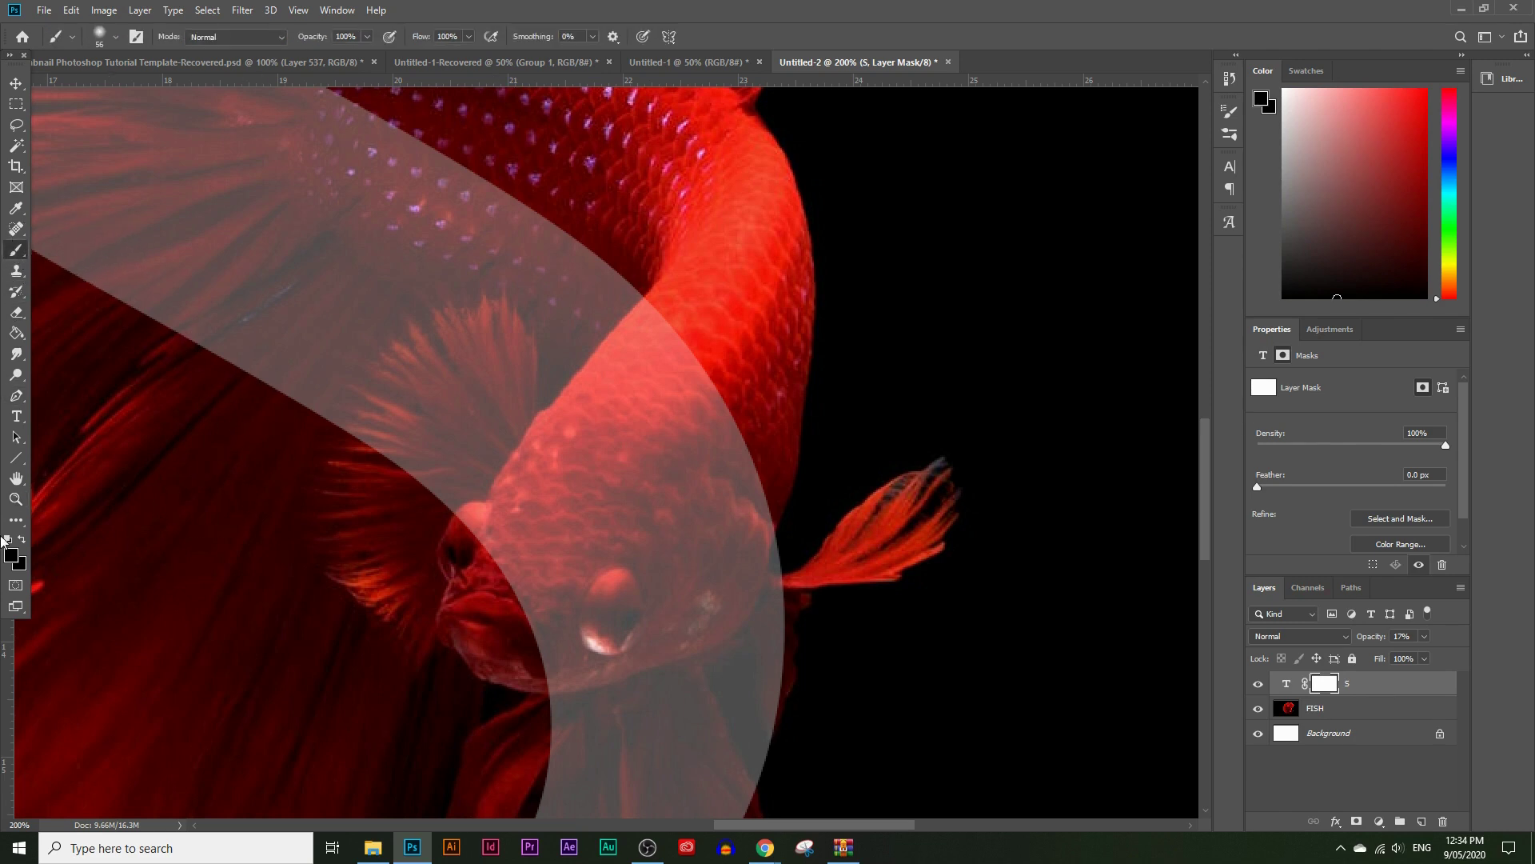
left_click(11, 559)
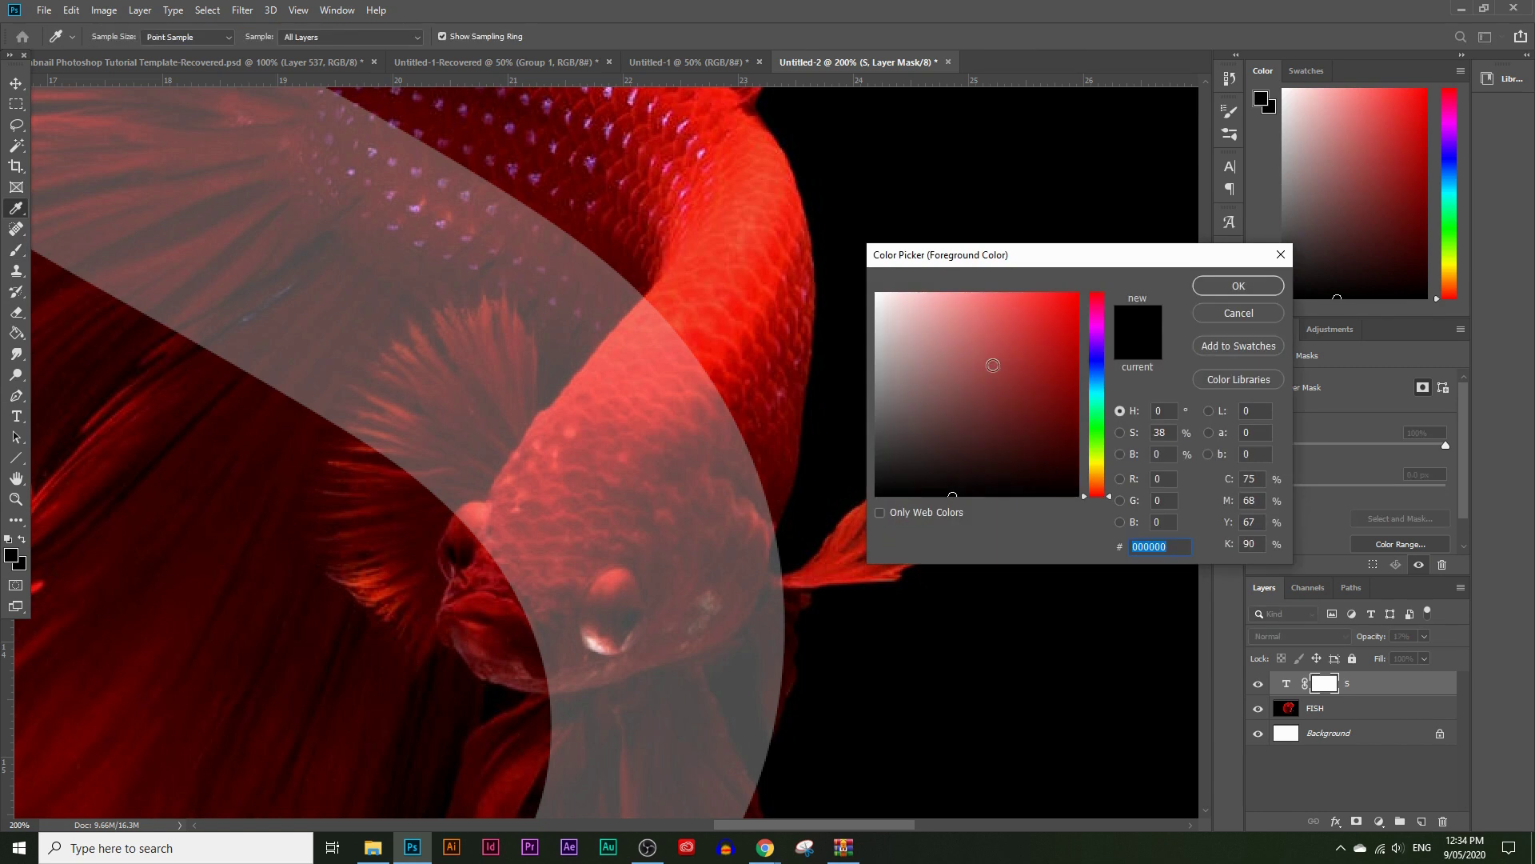
left_click(1204, 286)
left_click_drag(702, 411, 505, 630)
mouse_move(643, 553)
left_mouse_down()
mouse_move(701, 478)
mouse_move(708, 419)
mouse_move(505, 617)
mouse_move(684, 413)
left_mouse_up()
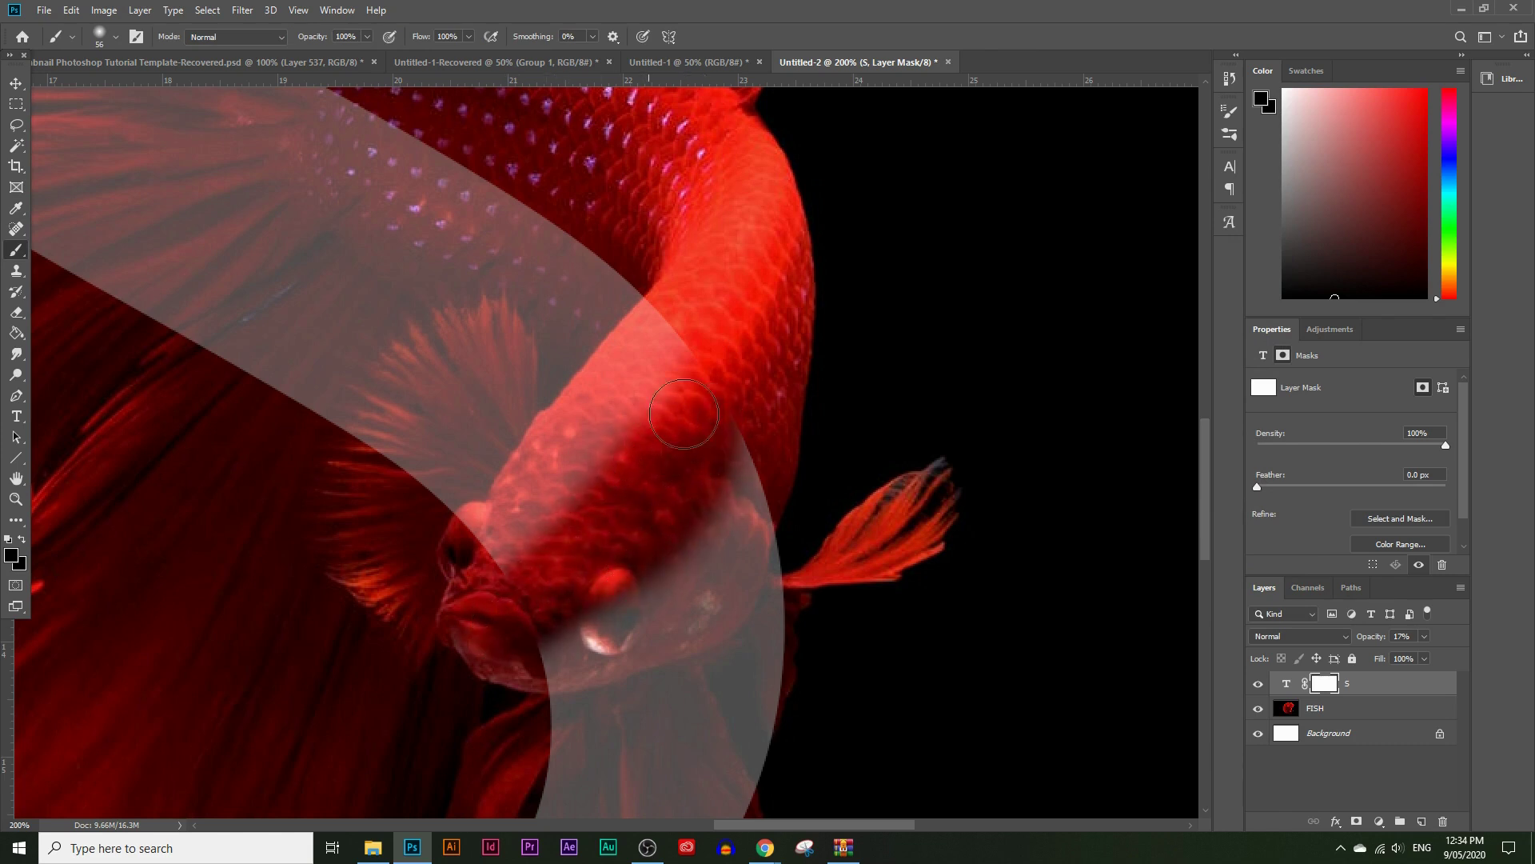
left_click(607, 556)
Set the foreground colour to white and paint on the mask to bring the letter back over the fish's head.
left_click(11, 556)
left_click(876, 294)
left_click(1238, 286)
mouse_move(565, 535)
left_mouse_down()
mouse_move(520, 615)
mouse_move(584, 592)
mouse_move(649, 528)
mouse_move(579, 587)
left_mouse_up()
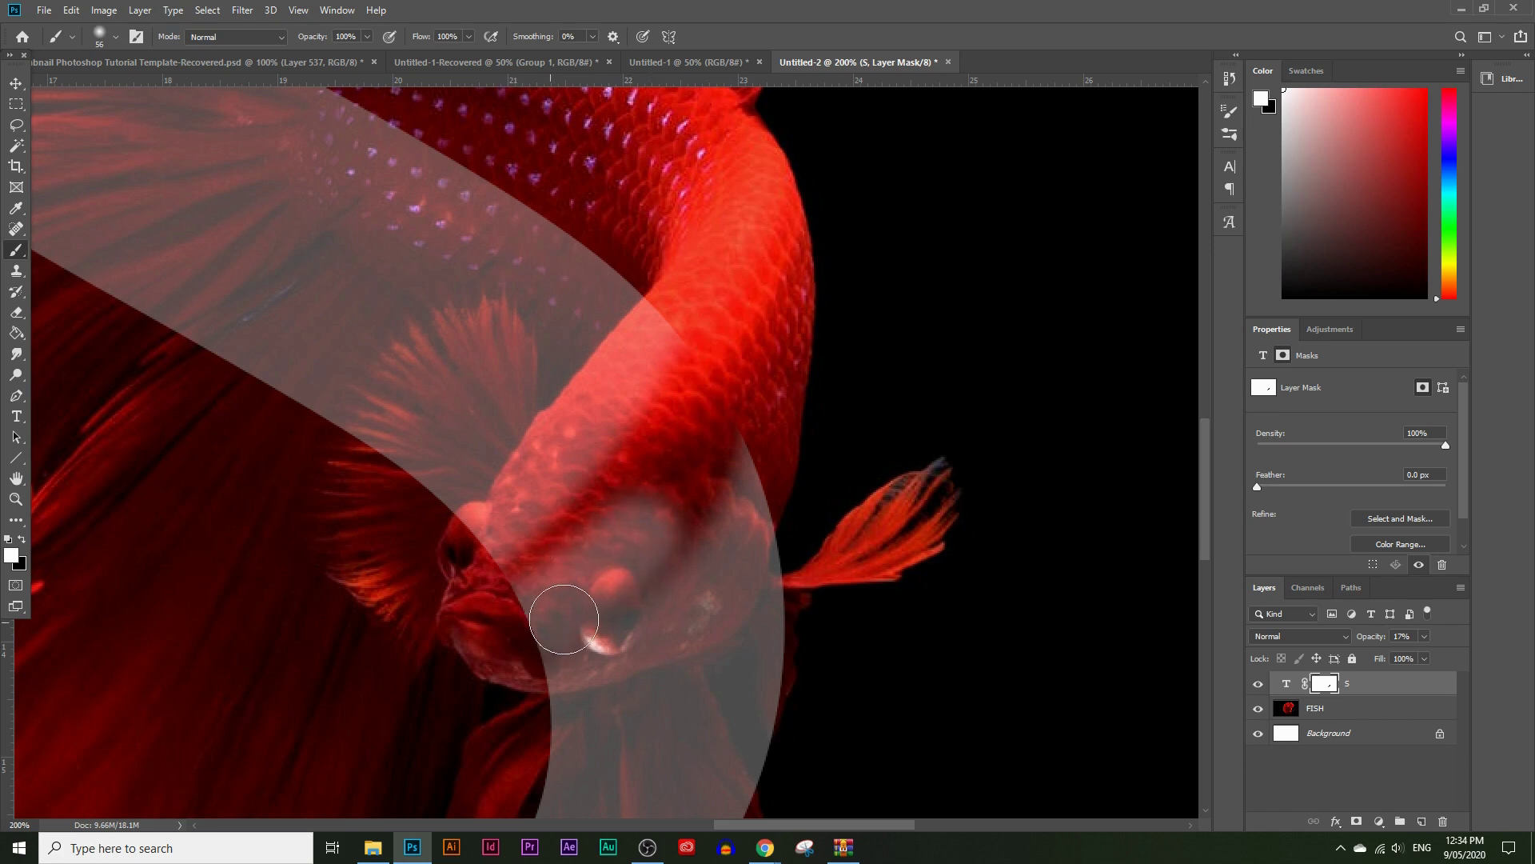
Paint the mask over the fish's head in mid grey, then view the mask on its own and return to the image.
left_click(11, 555)
mouse_move(876, 397)
left_mouse_down()
mouse_move(834, 415)
mouse_move(830, 378)
left_mouse_up()
left_click(1238, 286)
mouse_move(661, 516)
left_mouse_down()
mouse_move(725, 418)
mouse_move(543, 596)
mouse_move(571, 600)
mouse_move(683, 459)
mouse_move(716, 388)
mouse_move(550, 580)
mouse_move(627, 533)
mouse_move(737, 345)
mouse_move(688, 470)
mouse_move(504, 632)
mouse_move(674, 511)
left_mouse_up()
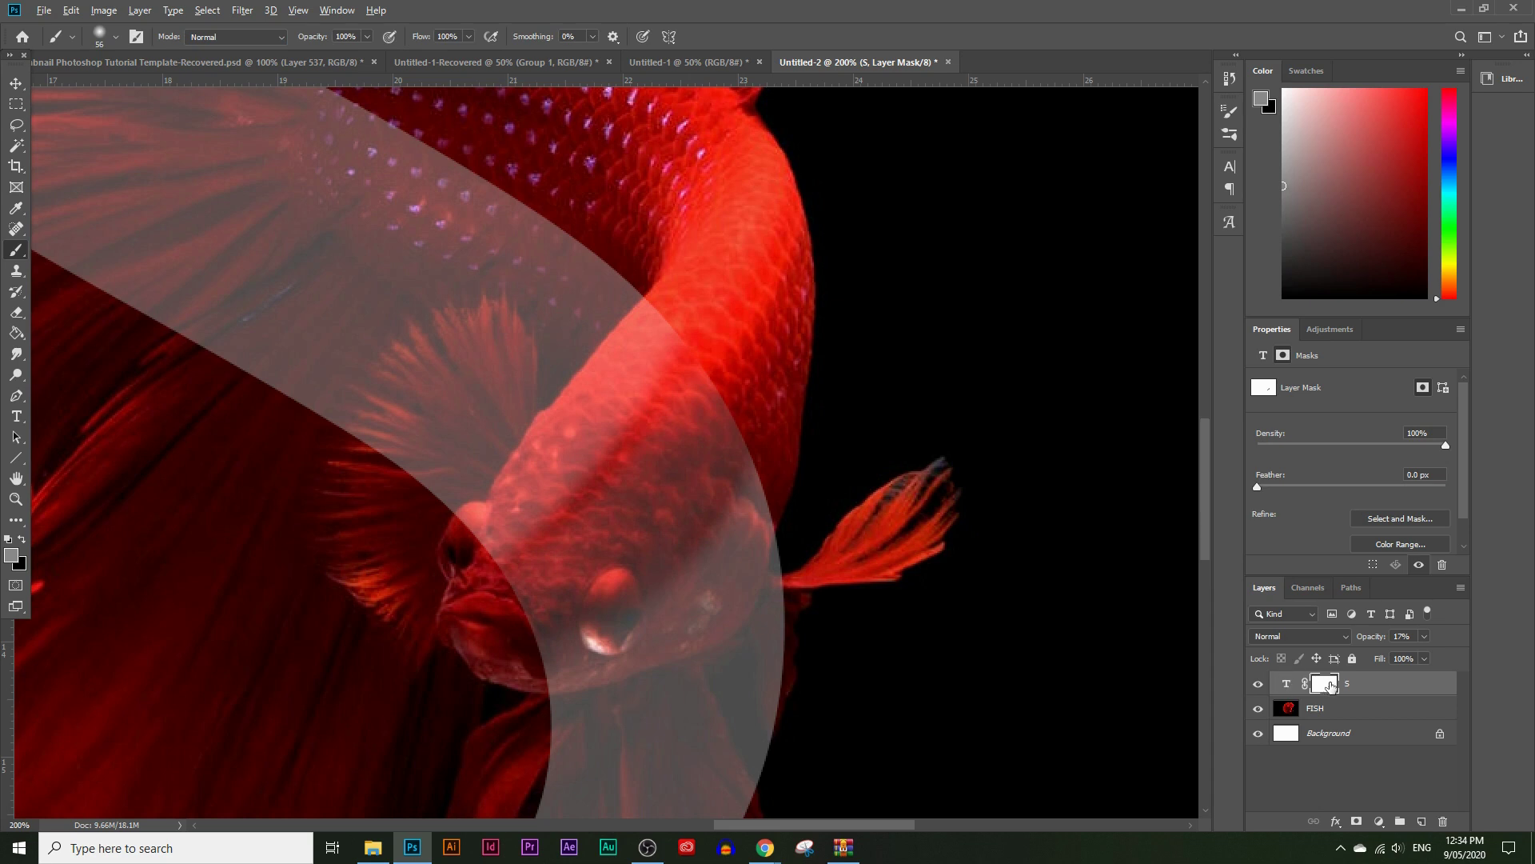
left_click(1323, 688, "alt")
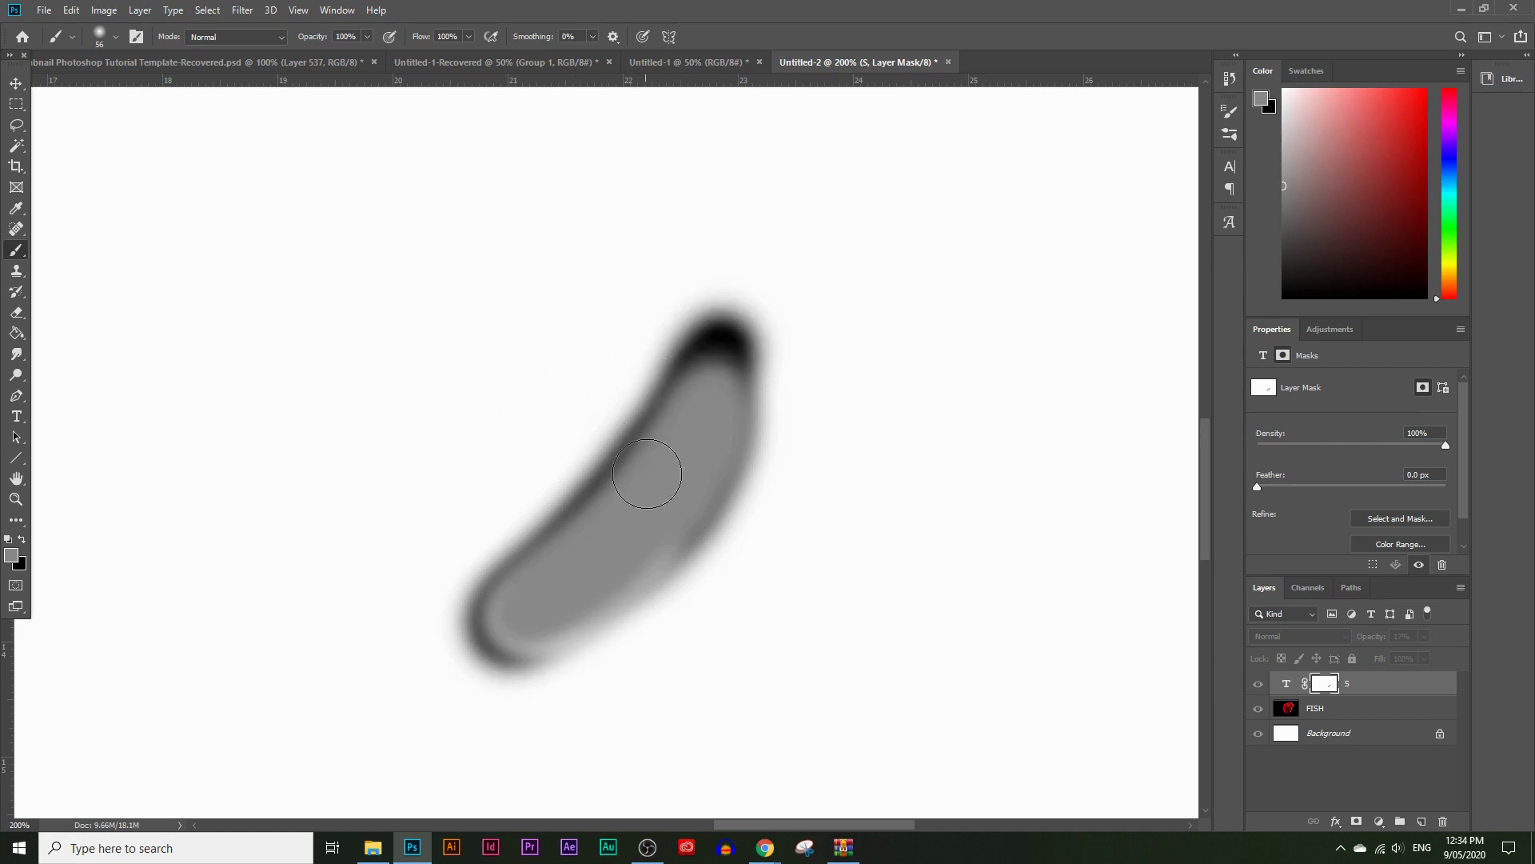
left_click(1325, 686, "alt")
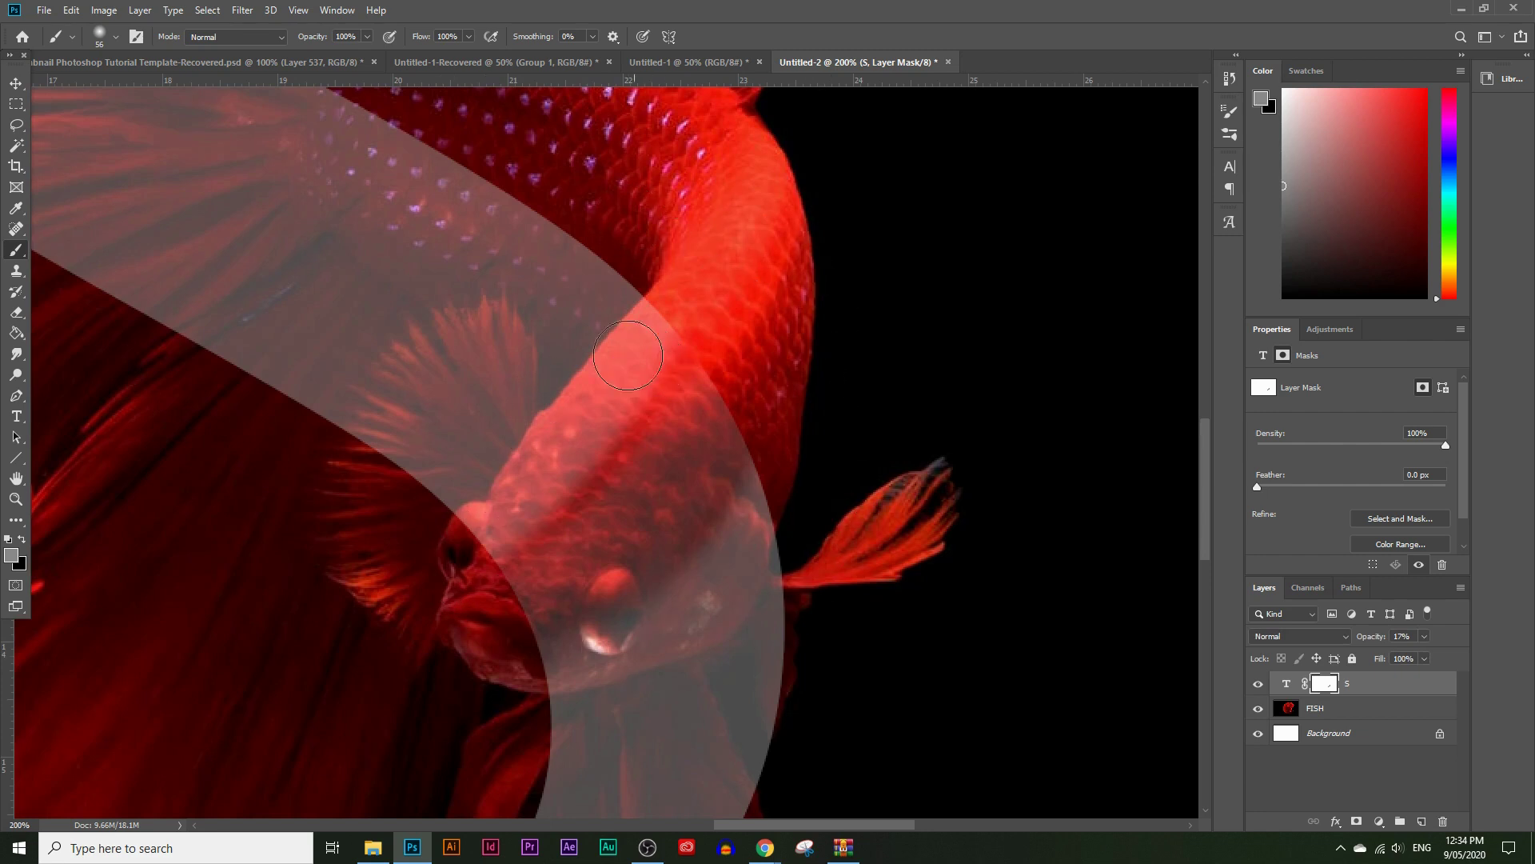
Set the foreground colour back to black and mask the letter off the fish's head and upper body.
left_click(11, 554)
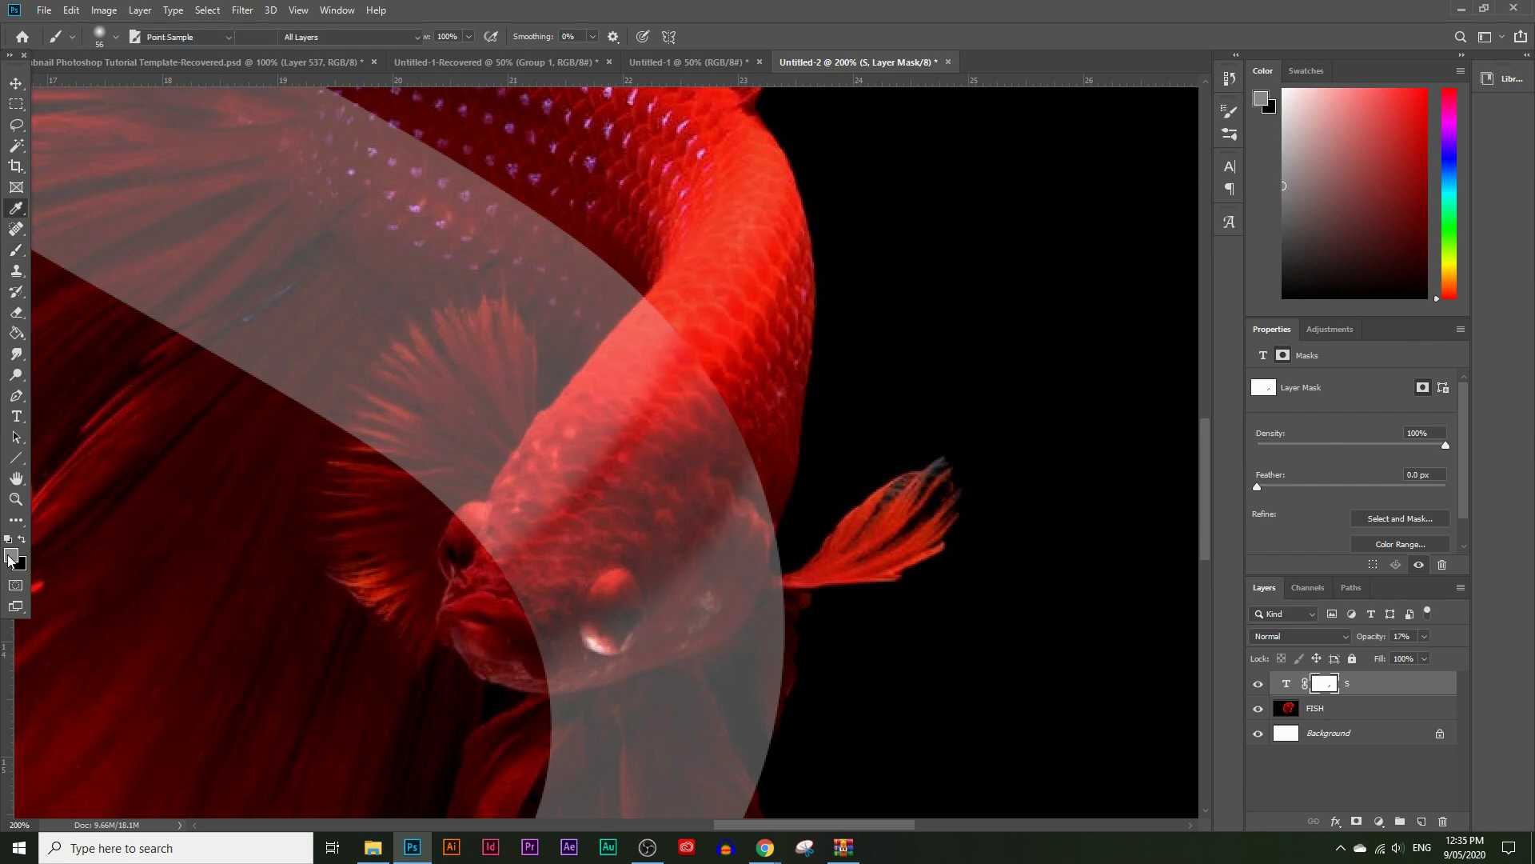
left_click(959, 496)
left_click(1227, 288)
mouse_move(685, 421)
left_mouse_down()
mouse_move(671, 475)
mouse_move(523, 588)
mouse_move(728, 395)
mouse_move(737, 439)
mouse_move(656, 568)
mouse_move(528, 612)
mouse_move(541, 641)
mouse_move(645, 592)
mouse_move(686, 541)
mouse_move(680, 578)
mouse_move(650, 595)
mouse_move(724, 501)
mouse_move(697, 575)
mouse_move(652, 594)
mouse_move(540, 531)
mouse_move(686, 347)
mouse_move(742, 490)
mouse_move(726, 520)
mouse_move(683, 396)
left_mouse_up()
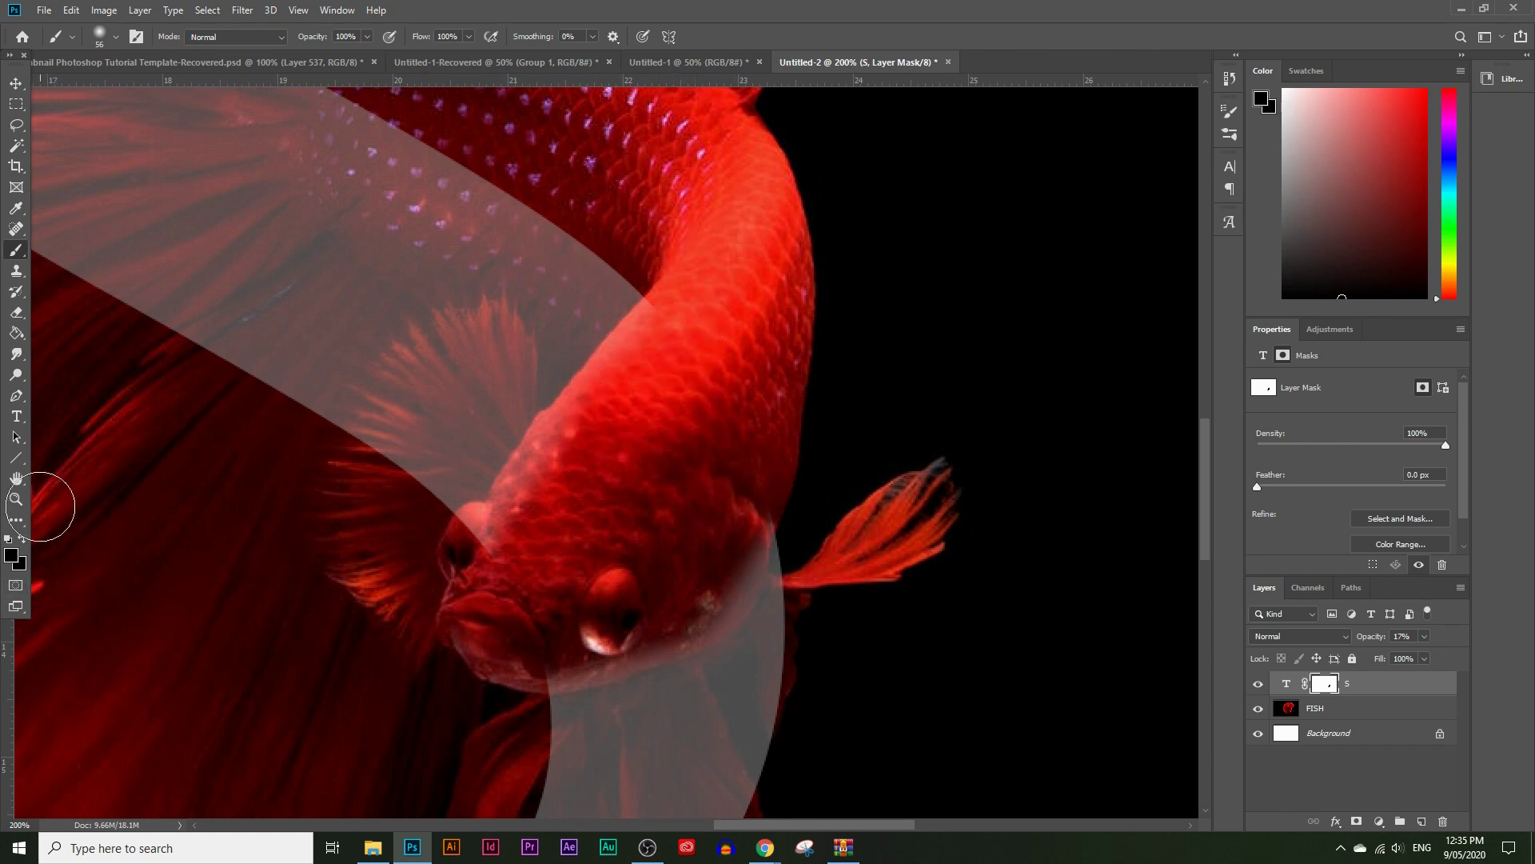
Raise the brush hardness and mask the letter along the upper edge of the fish's back.
left_click(15, 498)
left_click_drag(491, 339, 608, 320)
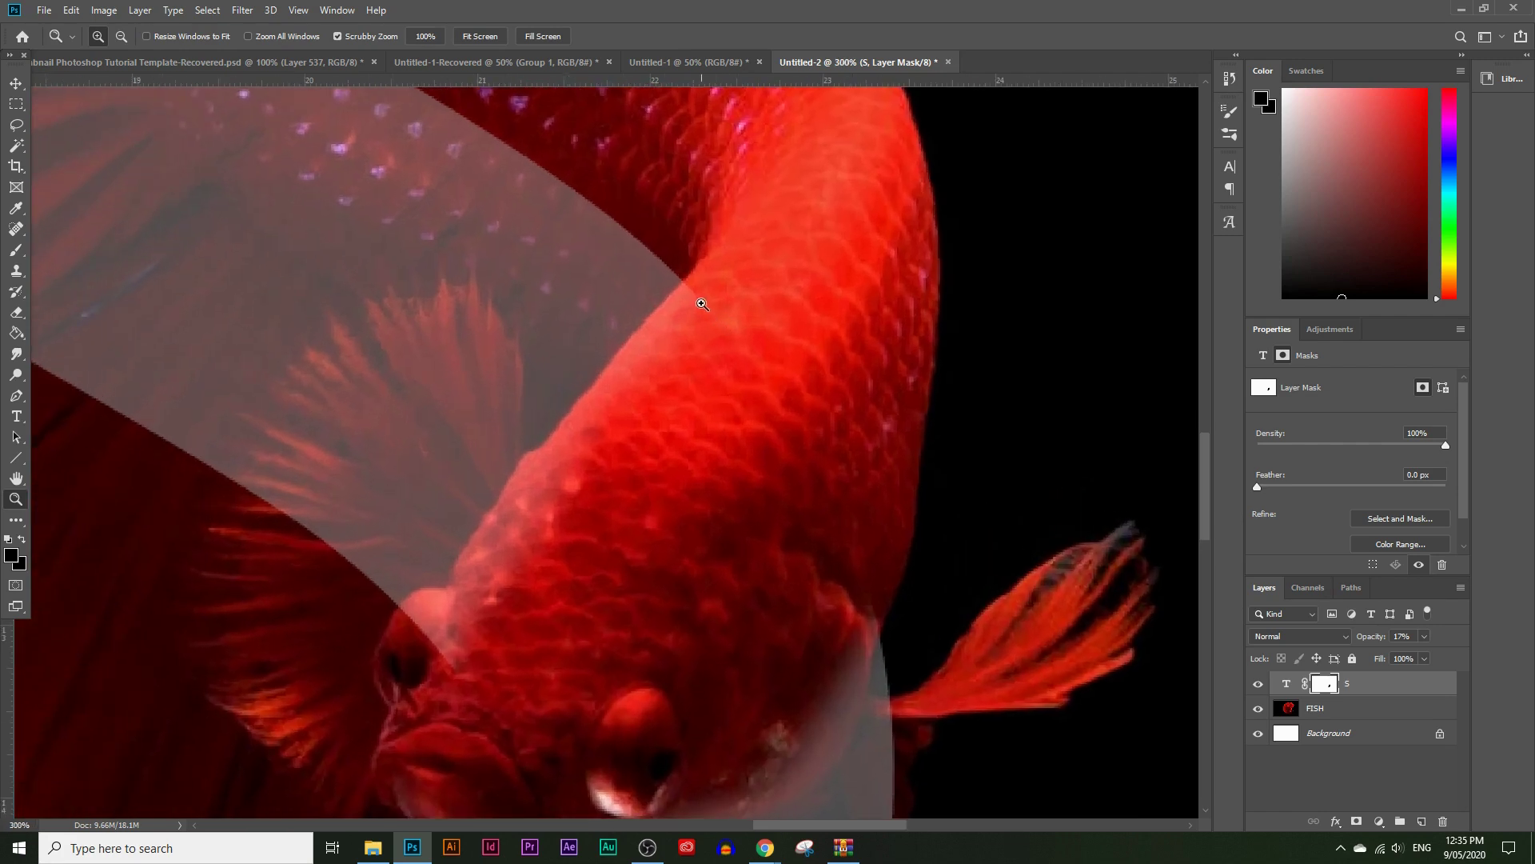
left_click(683, 273)
left_click(682, 274)
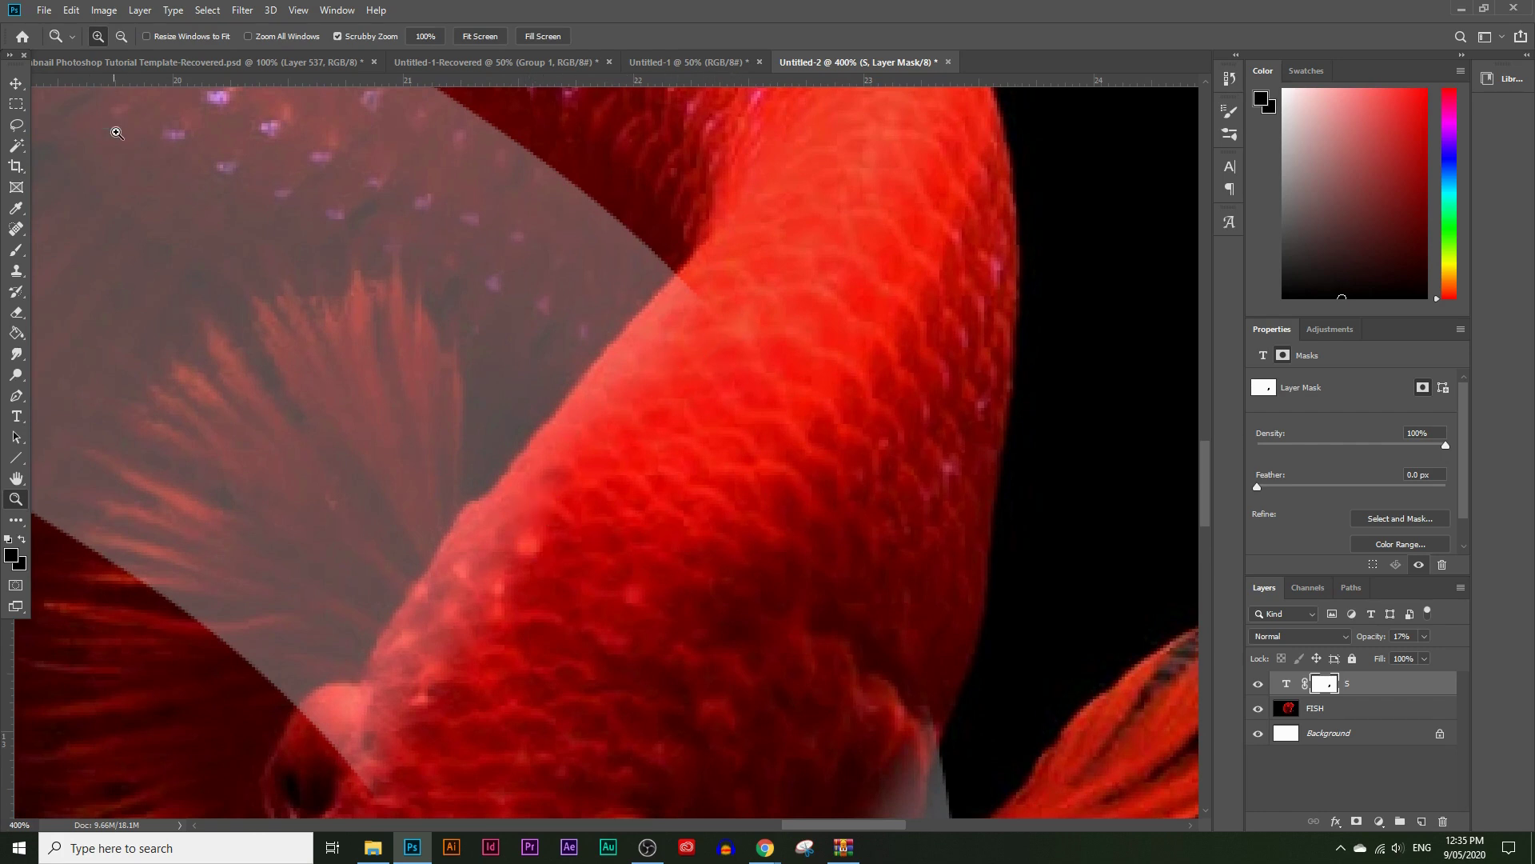
left_click(17, 251)
left_click(117, 36)
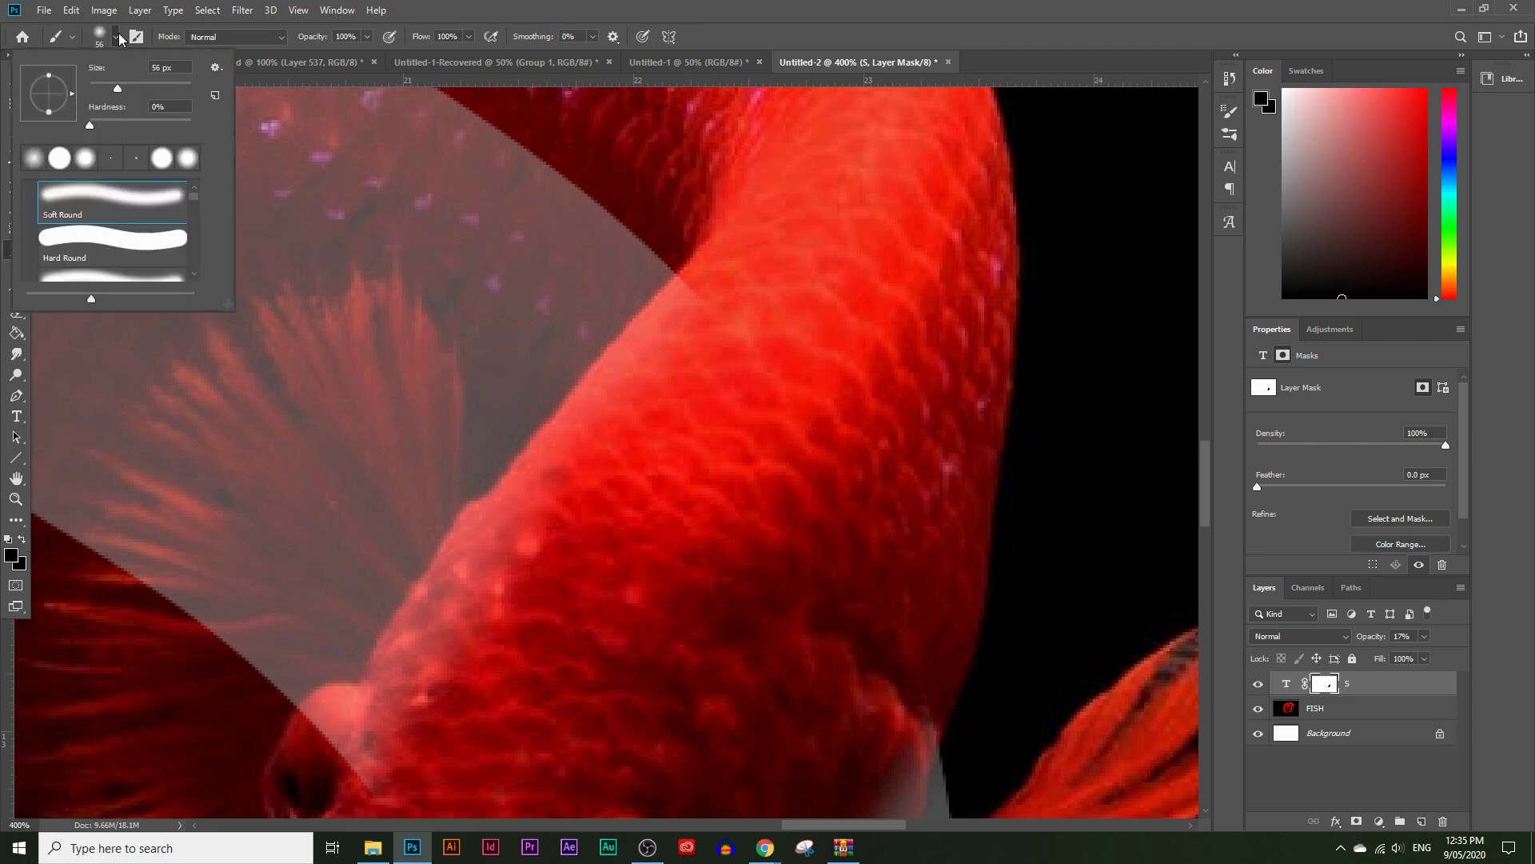
left_click_drag(106, 124, 117, 122)
left_click(321, 492)
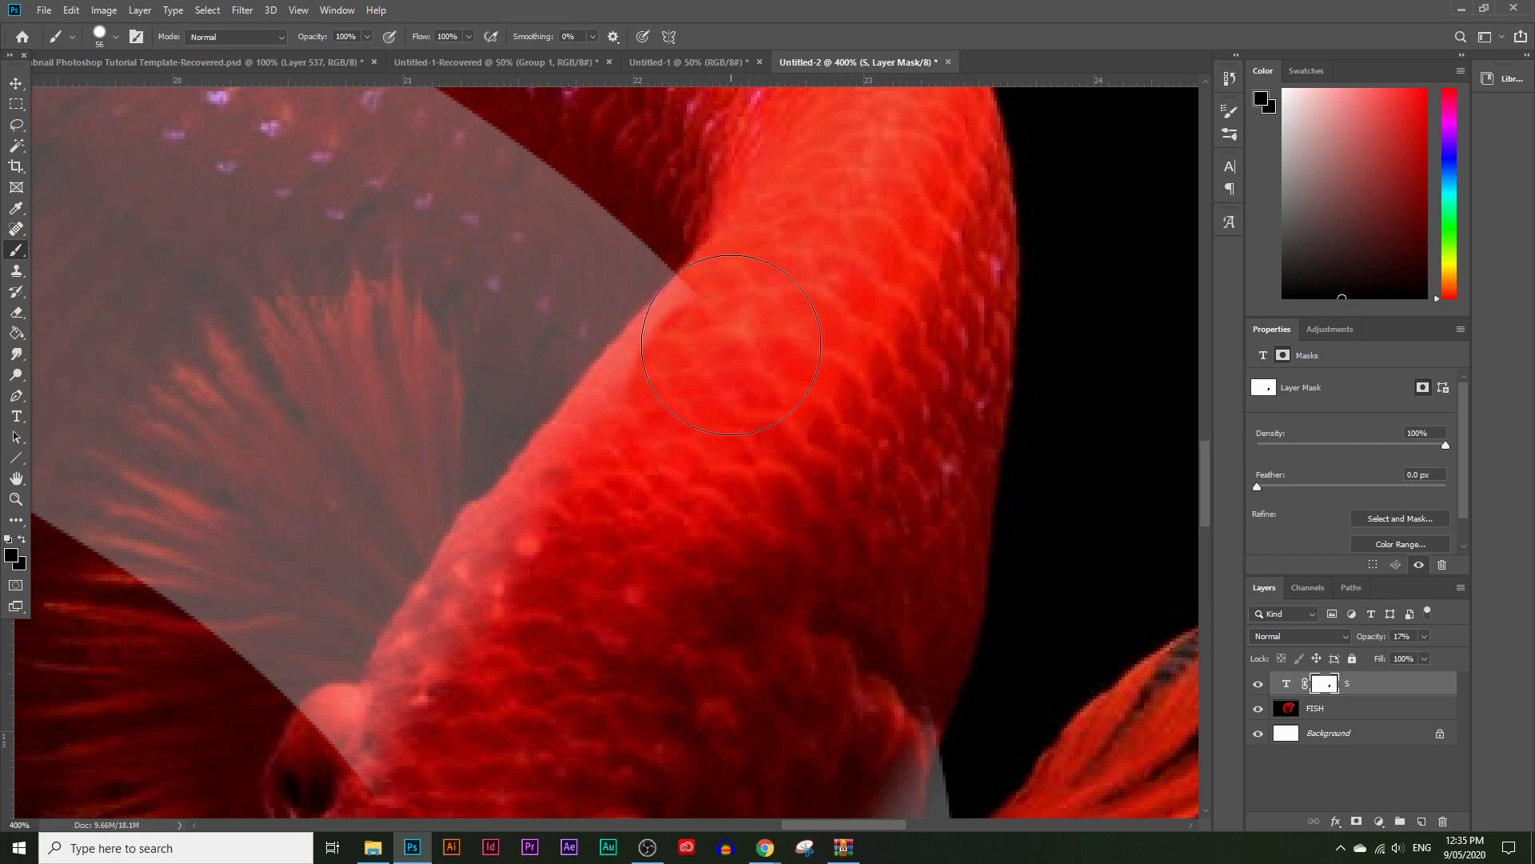
mouse_move(665, 403)
left_mouse_down()
mouse_move(632, 477)
mouse_move(613, 436)
mouse_move(724, 400)
mouse_move(724, 360)
mouse_move(673, 396)
mouse_move(588, 508)
mouse_move(490, 517)
left_mouse_up()
Set the brush hardness to 95% and mask the letter along the edge of the body down towards the far eye.
left_click(116, 37)
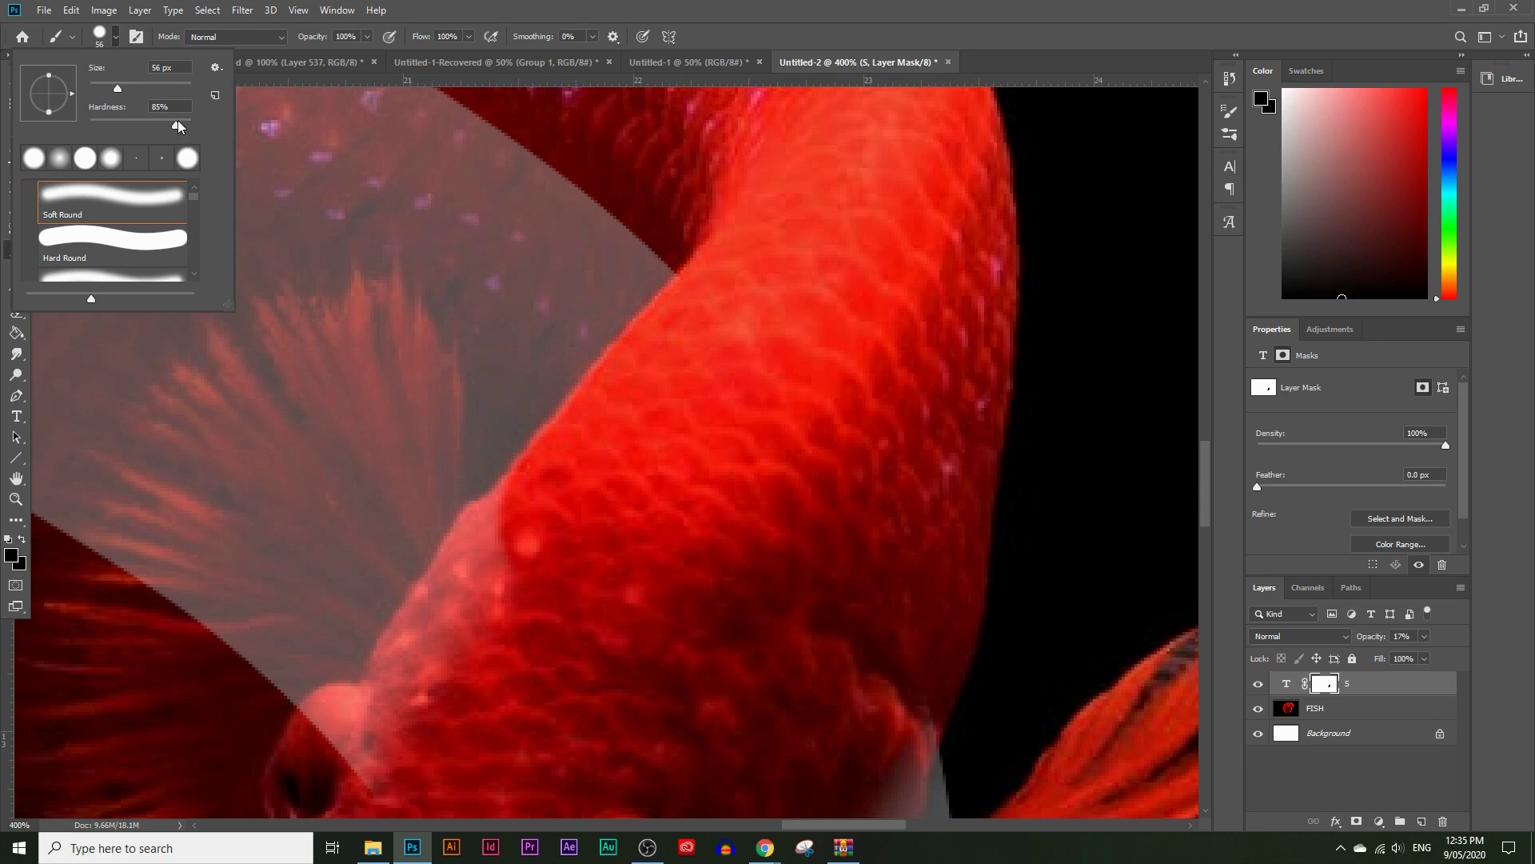
key("Return")
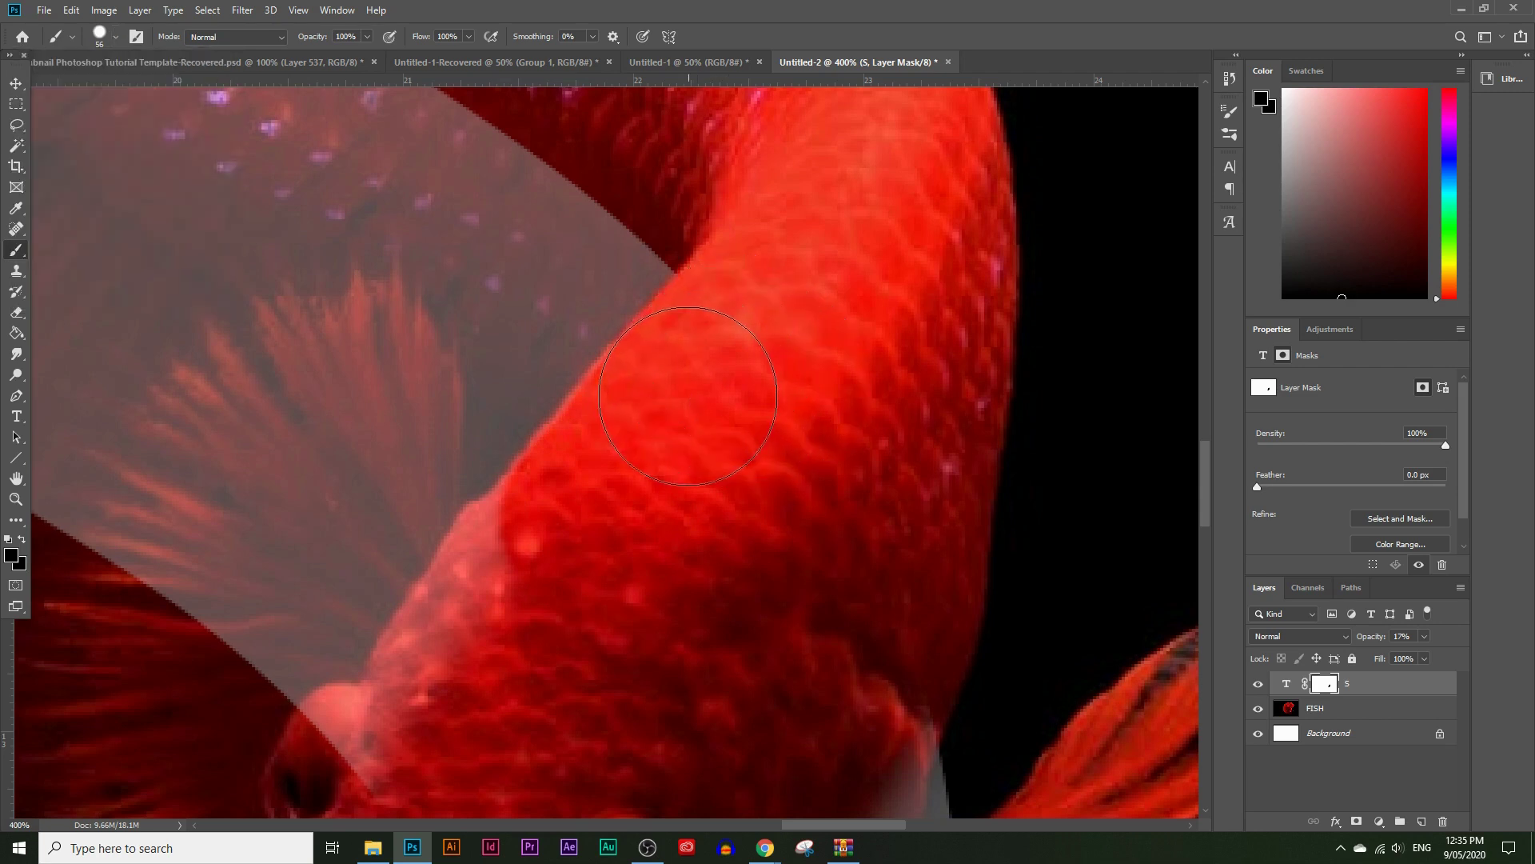
mouse_move(588, 514)
left_mouse_down()
mouse_move(498, 617)
mouse_move(481, 663)
mouse_move(538, 565)
left_mouse_up()
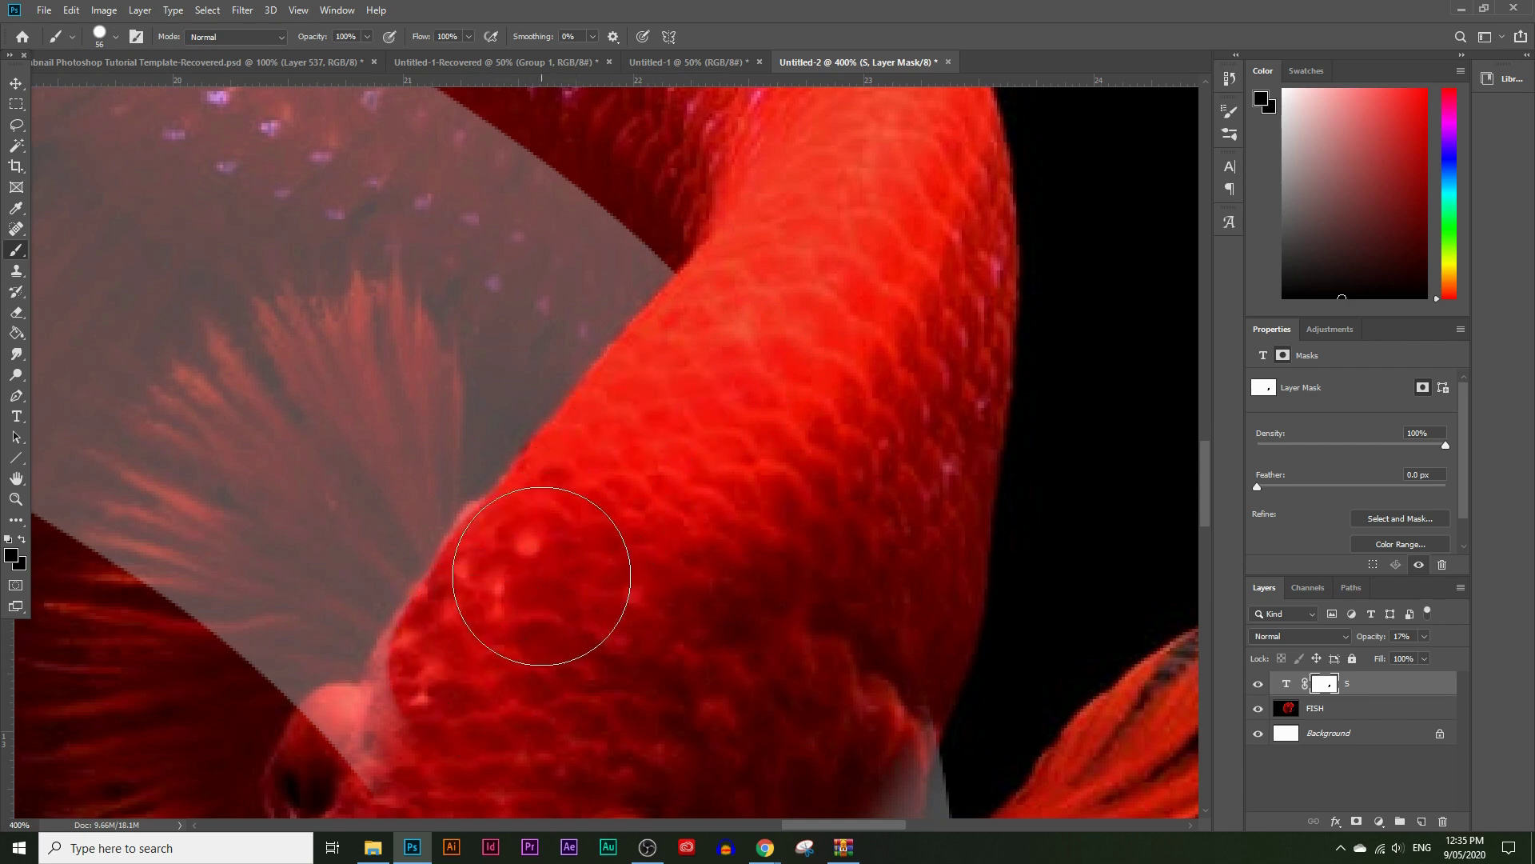
Reduce the brush size to 29 px and mask the letter around the far eye, mouth and chin of the fish.
left_click(116, 36)
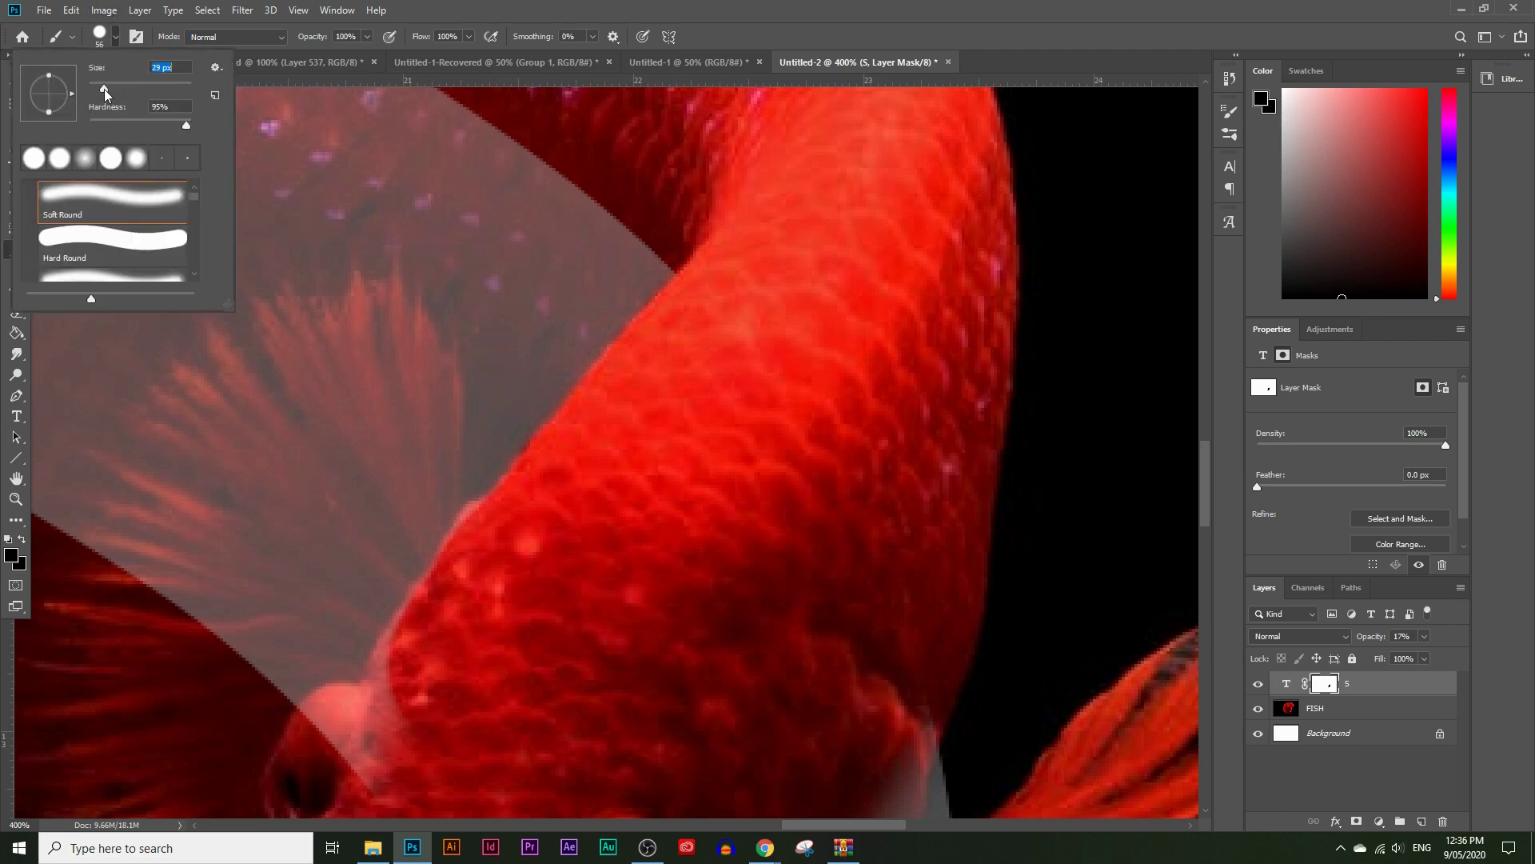
left_click(120, 376)
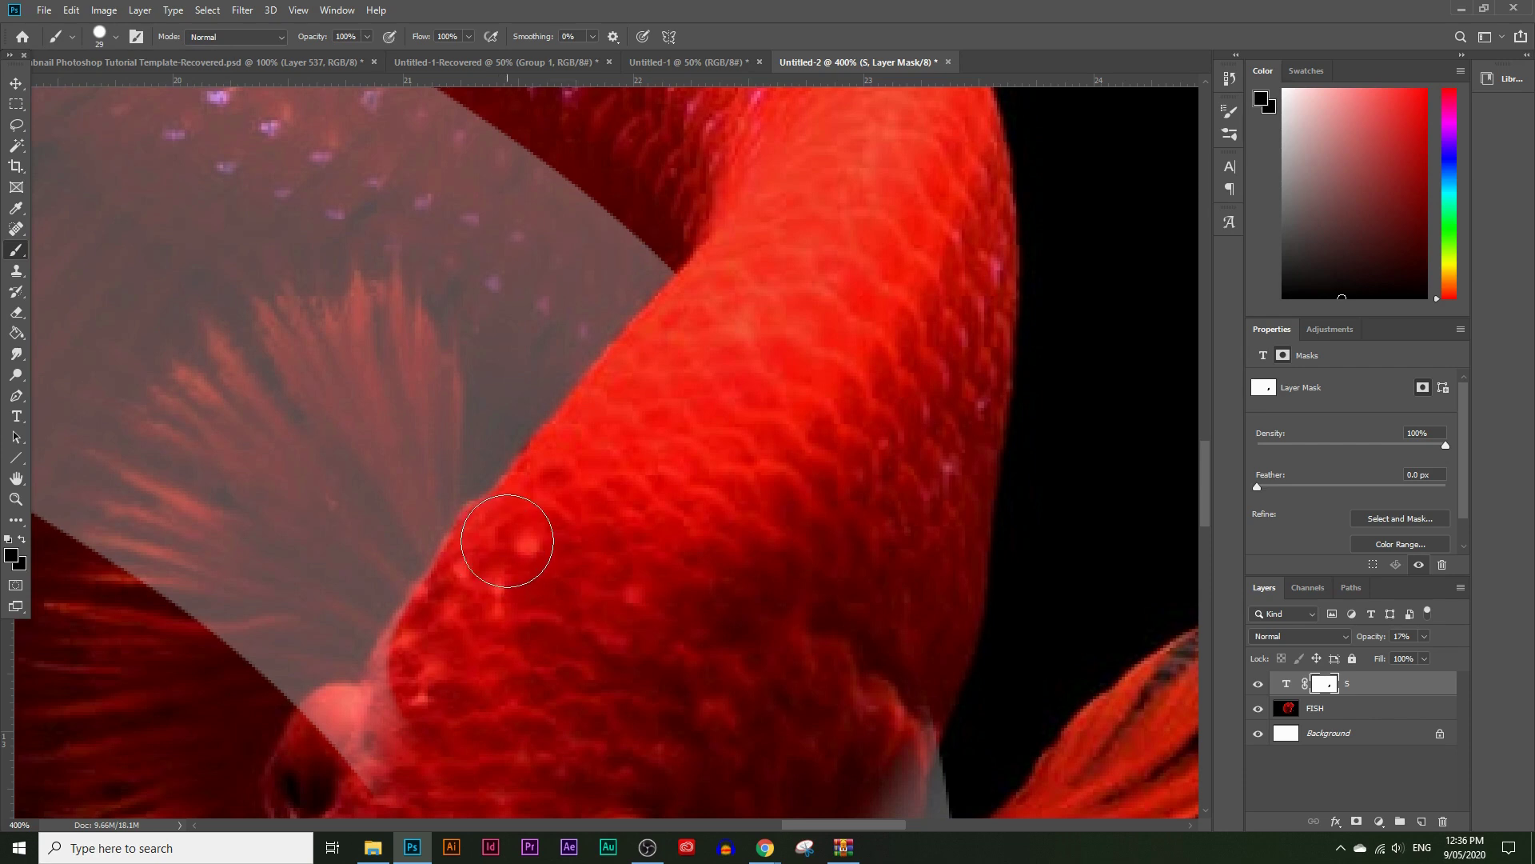
scroll(610, 576, "down", 4)
mouse_move(391, 502)
left_mouse_down()
mouse_move(328, 496)
mouse_move(381, 479)
mouse_move(449, 328)
left_mouse_up()
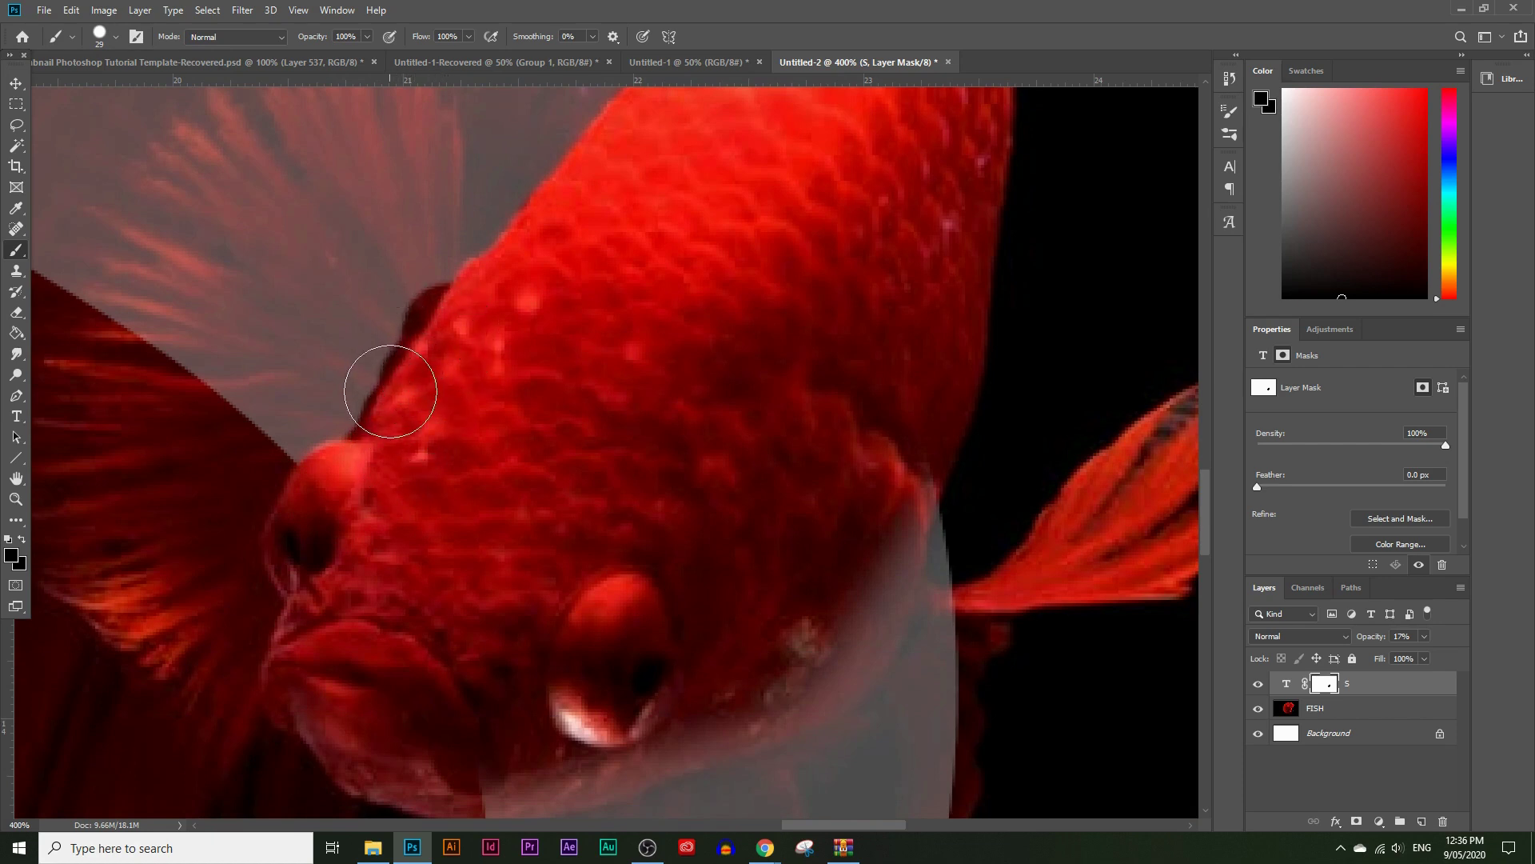
scroll(397, 376, "up", 2)
scroll(514, 538, "down", 5)
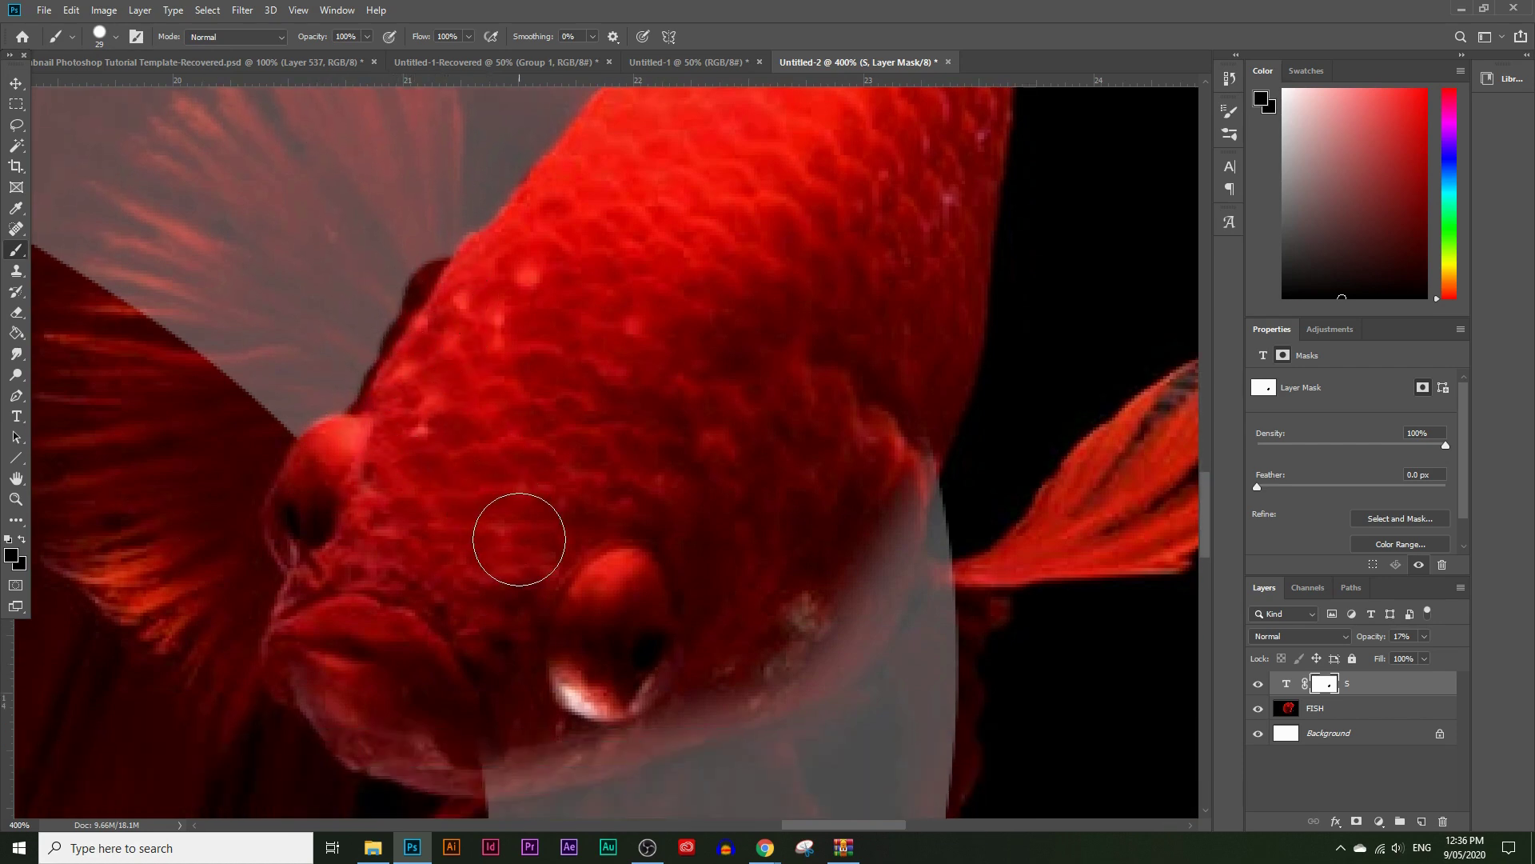
mouse_move(491, 662)
left_mouse_down()
mouse_move(531, 634)
mouse_move(497, 644)
mouse_move(581, 646)
mouse_move(674, 607)
left_mouse_up()
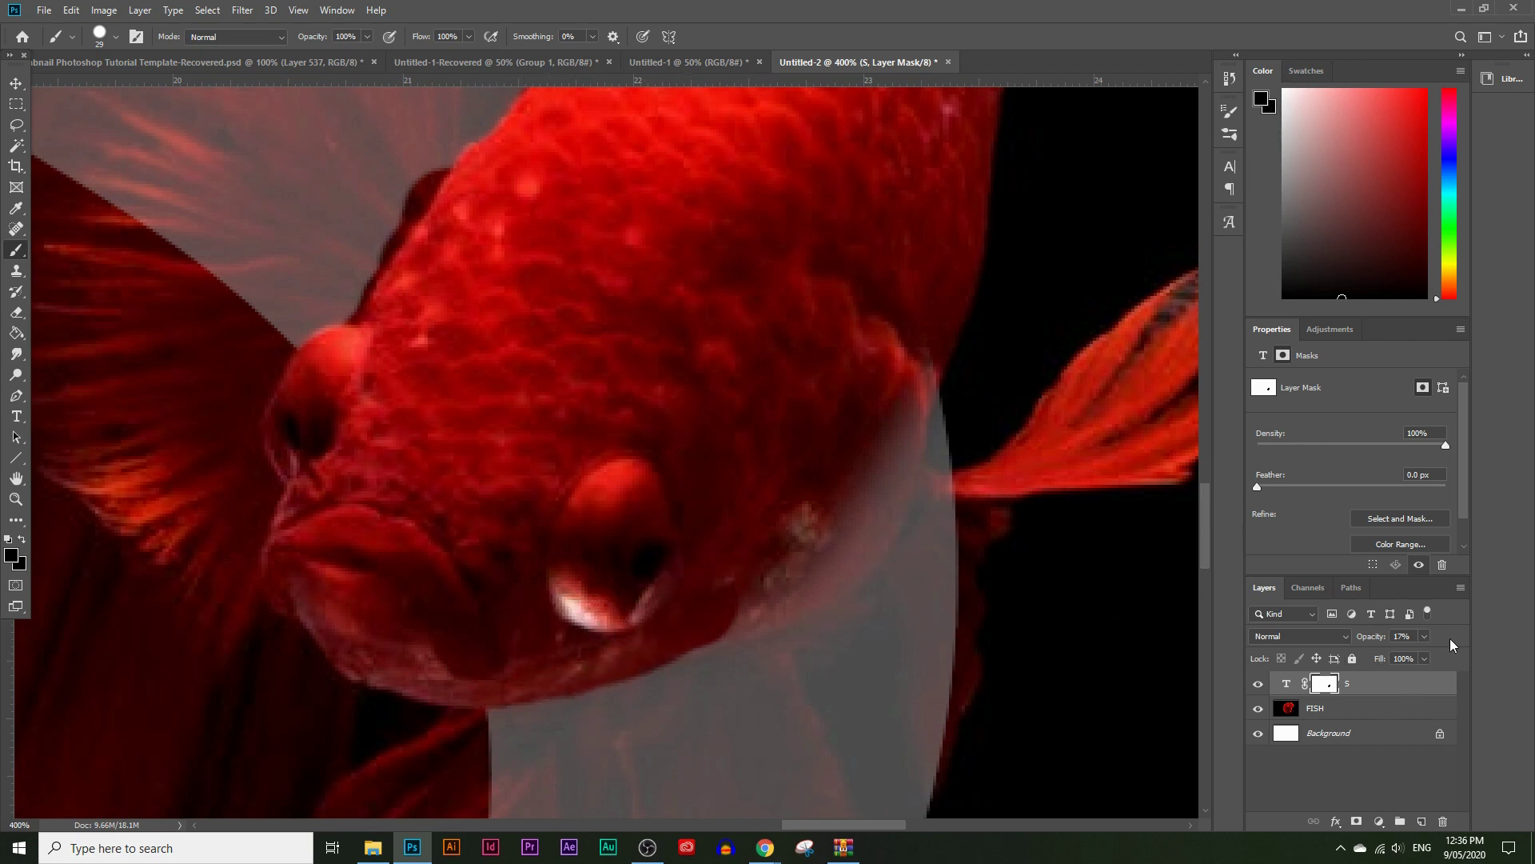
Lower the S layer's opacity to 7% and mask the cheek and side fin base, reducing the brush to 6 px.
left_click_drag(1397, 654, 1393, 654)
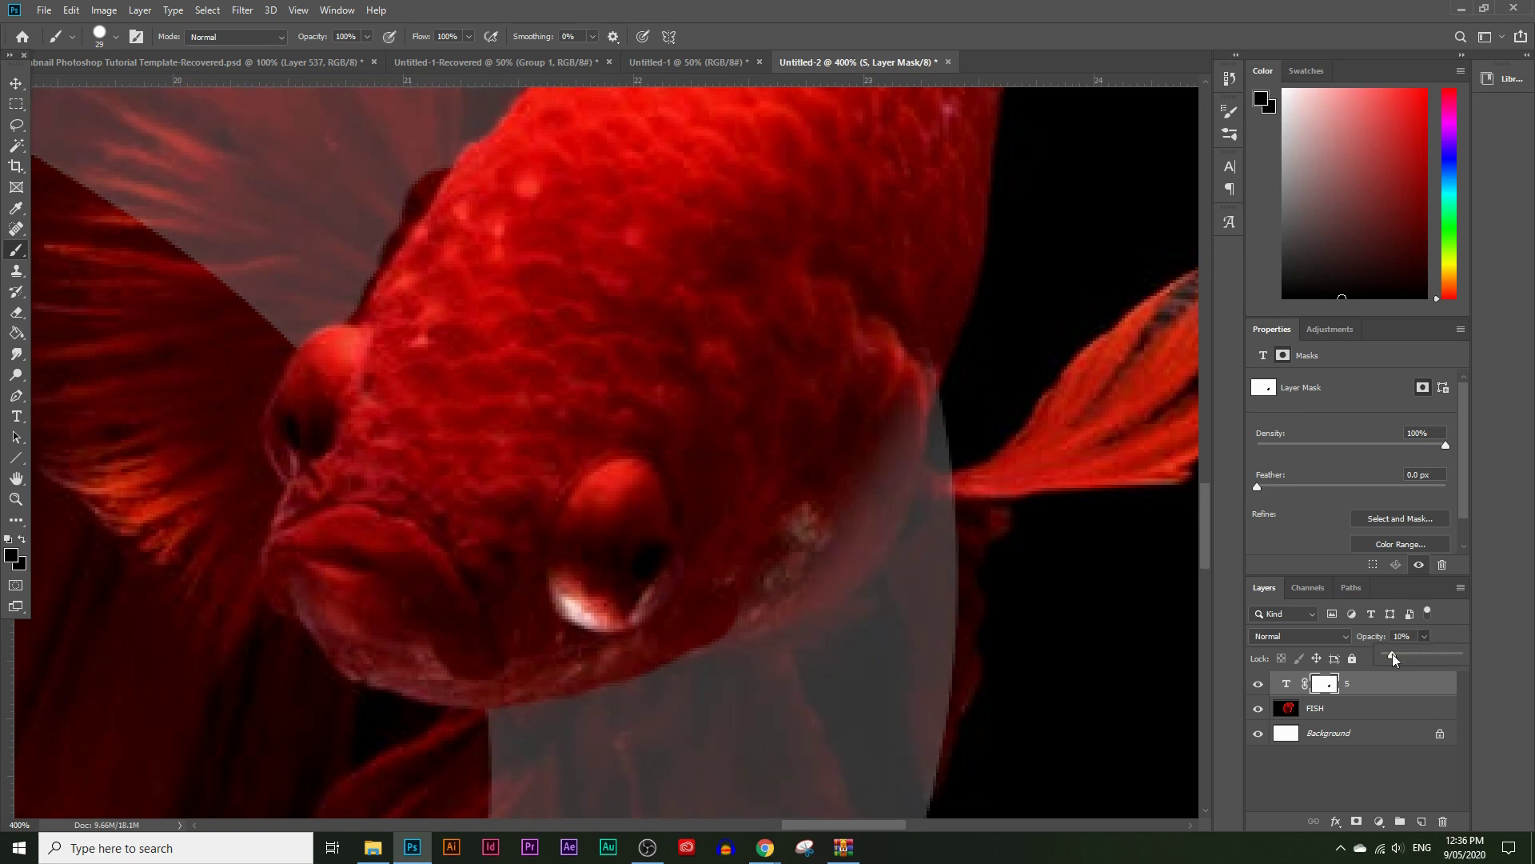
left_click(703, 593)
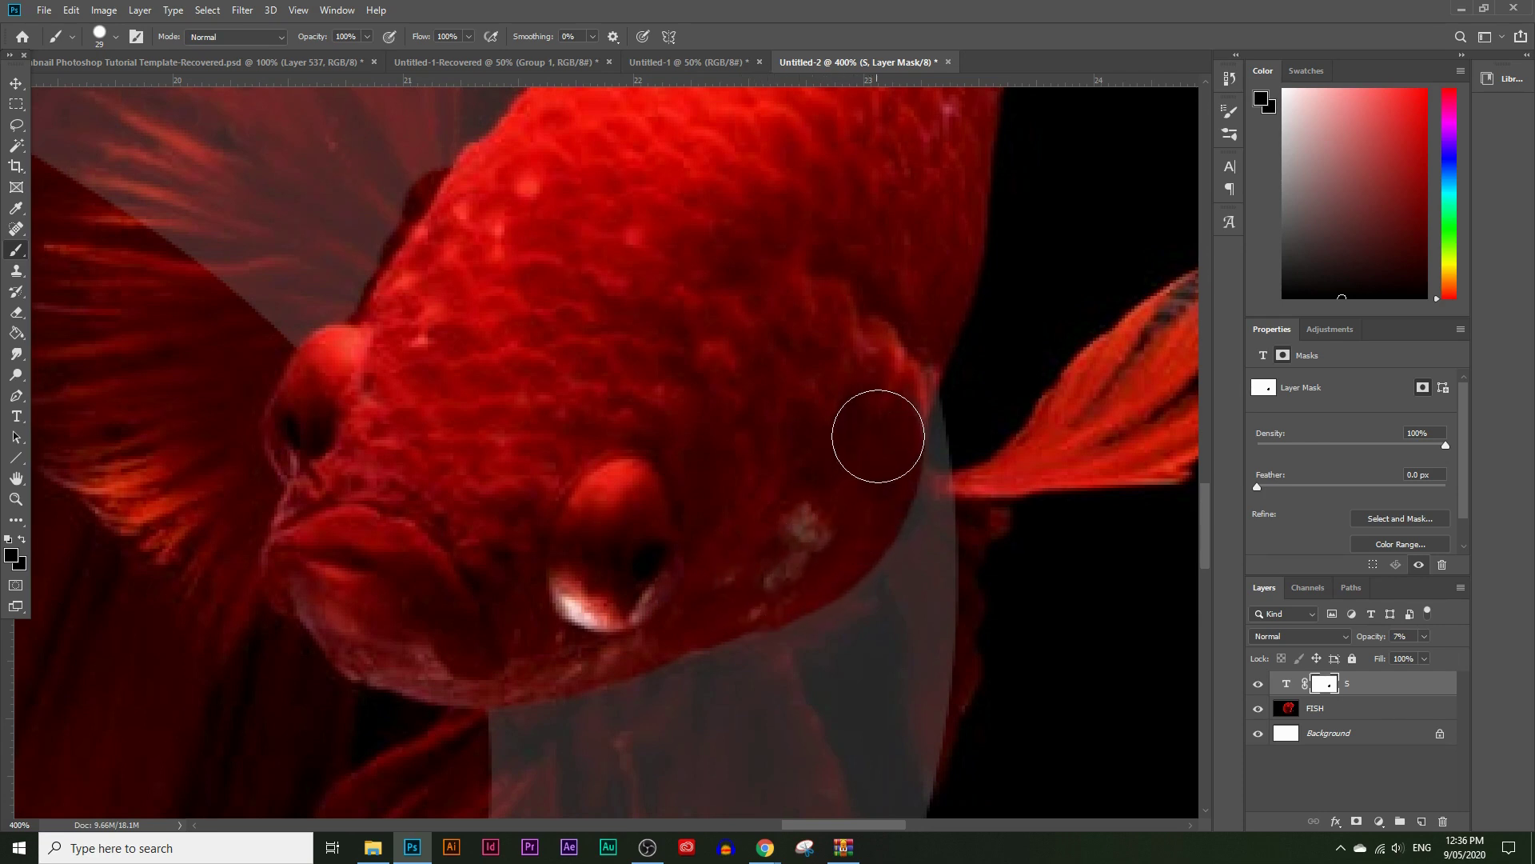
mouse_move(871, 480)
left_mouse_down()
mouse_move(894, 371)
mouse_move(876, 431)
left_mouse_up()
key("bracketleft")
key("bracketleft")
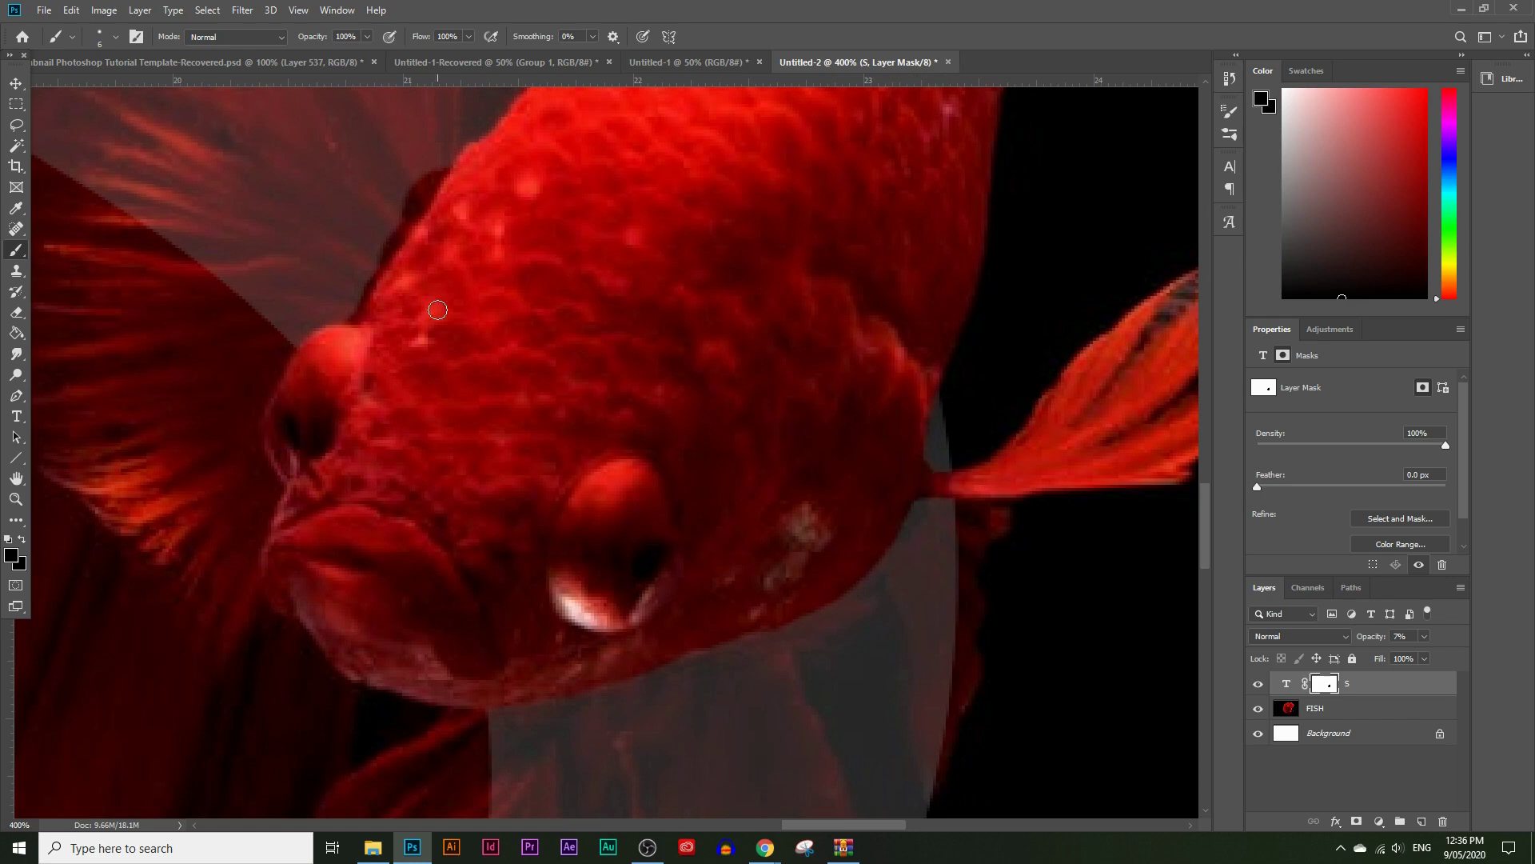
Set the brush size to 14 px and mask the letter off the inner part of the fin behind the head.
scroll(437, 310, "up", 5)
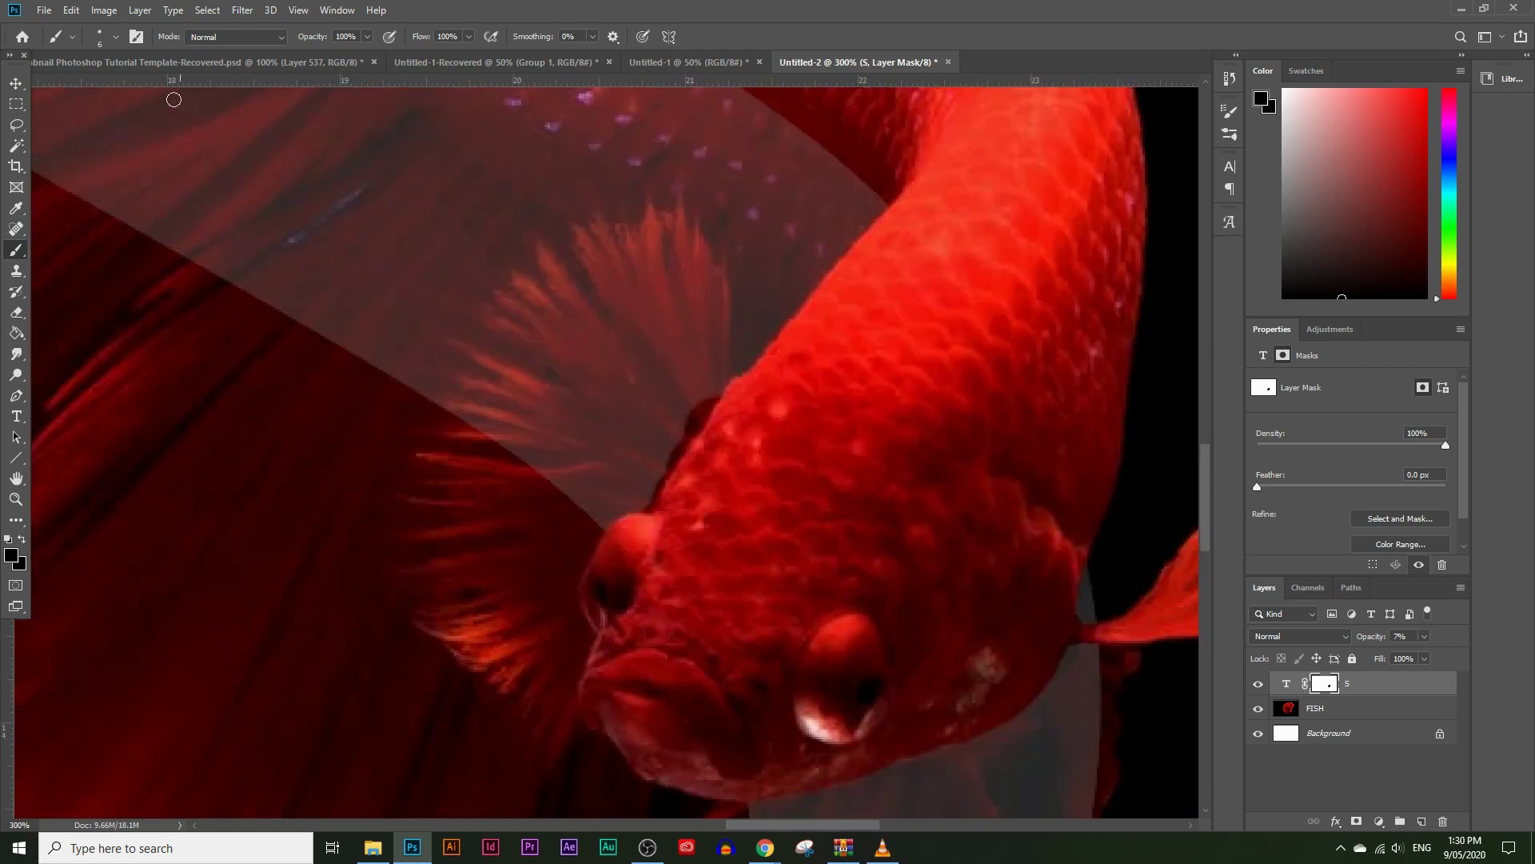
left_click(116, 37)
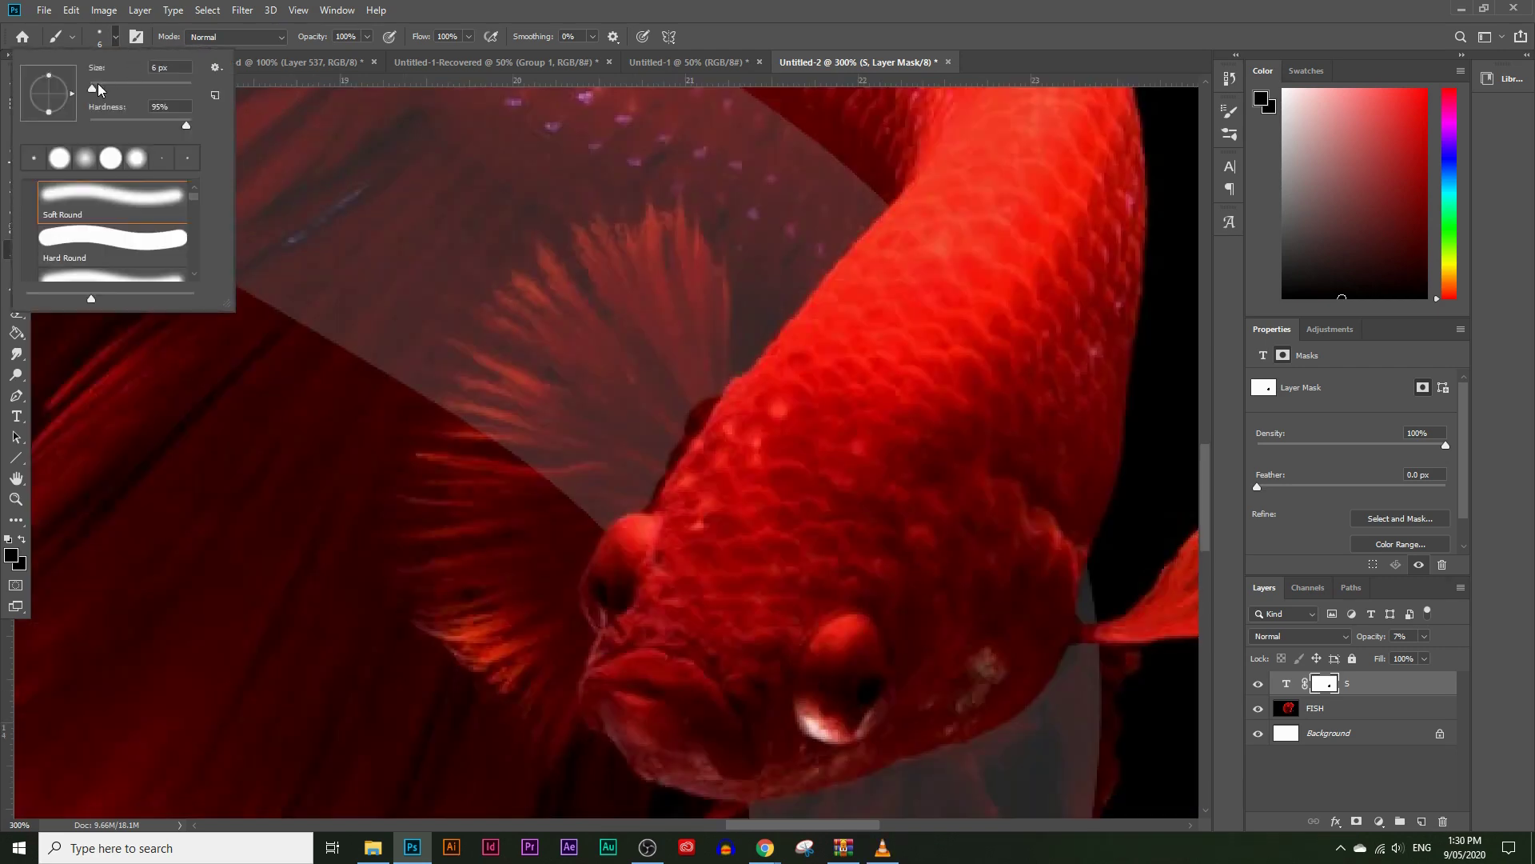
left_click_drag(97, 85, 96, 85)
mouse_move(621, 413)
left_mouse_down()
mouse_move(573, 346)
mouse_move(613, 369)
mouse_move(633, 321)
mouse_move(623, 279)
mouse_move(648, 322)
mouse_move(647, 276)
mouse_move(670, 353)
mouse_move(686, 294)
mouse_move(675, 314)
mouse_move(698, 293)
mouse_move(701, 398)
left_mouse_up()
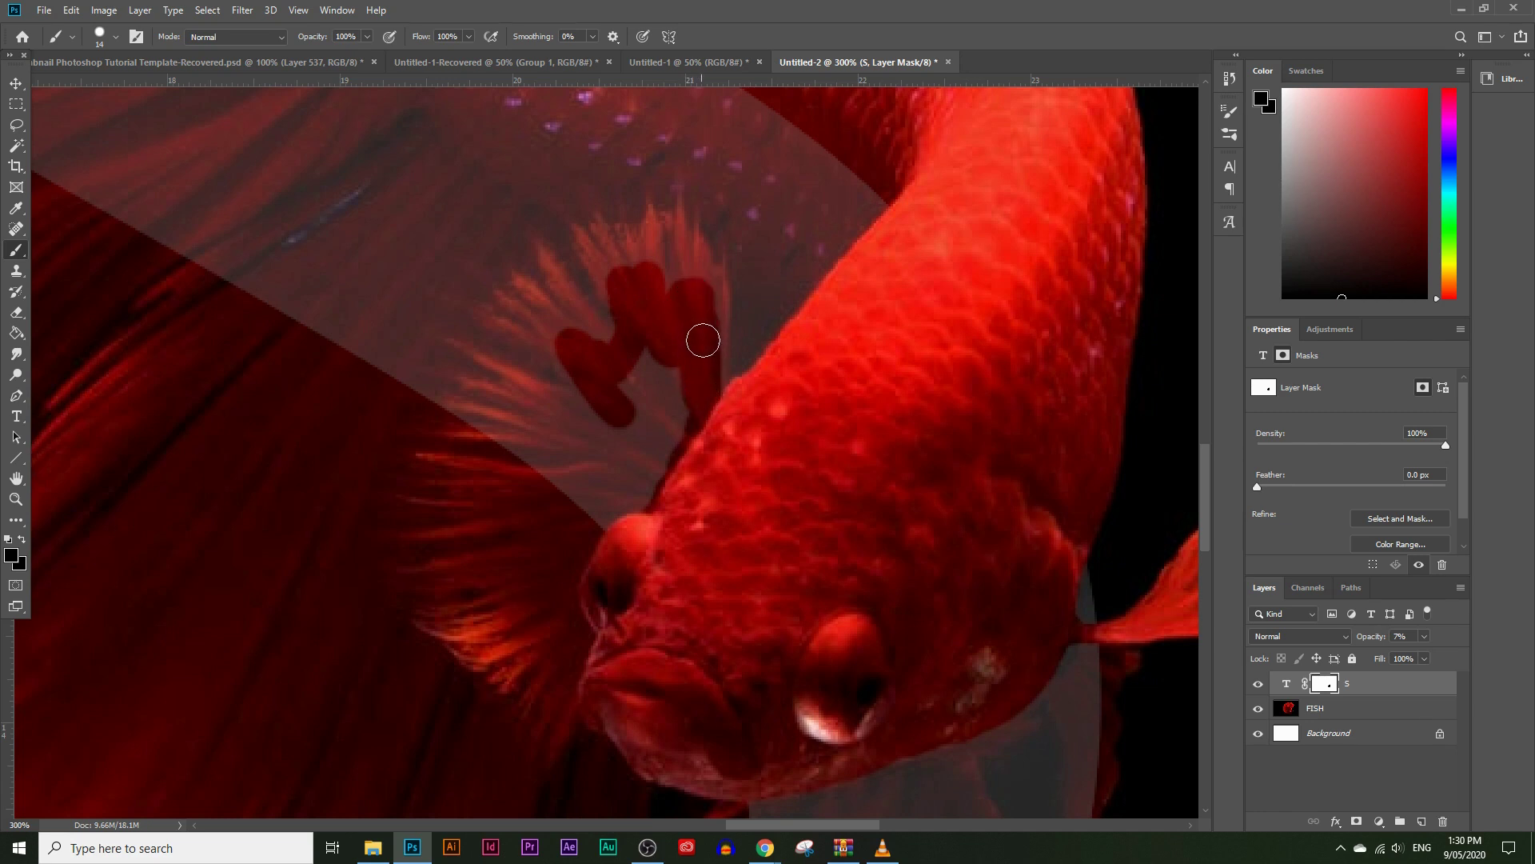
mouse_move(701, 352)
left_mouse_down()
mouse_move(640, 413)
mouse_move(593, 518)
mouse_move(631, 506)
mouse_move(652, 482)
mouse_move(609, 512)
mouse_move(509, 456)
mouse_move(566, 445)
mouse_move(529, 407)
mouse_move(563, 414)
mouse_move(573, 385)
mouse_move(573, 475)
mouse_move(603, 412)
mouse_move(586, 464)
mouse_move(639, 391)
mouse_move(601, 345)
mouse_move(676, 428)
mouse_move(634, 473)
left_mouse_up()
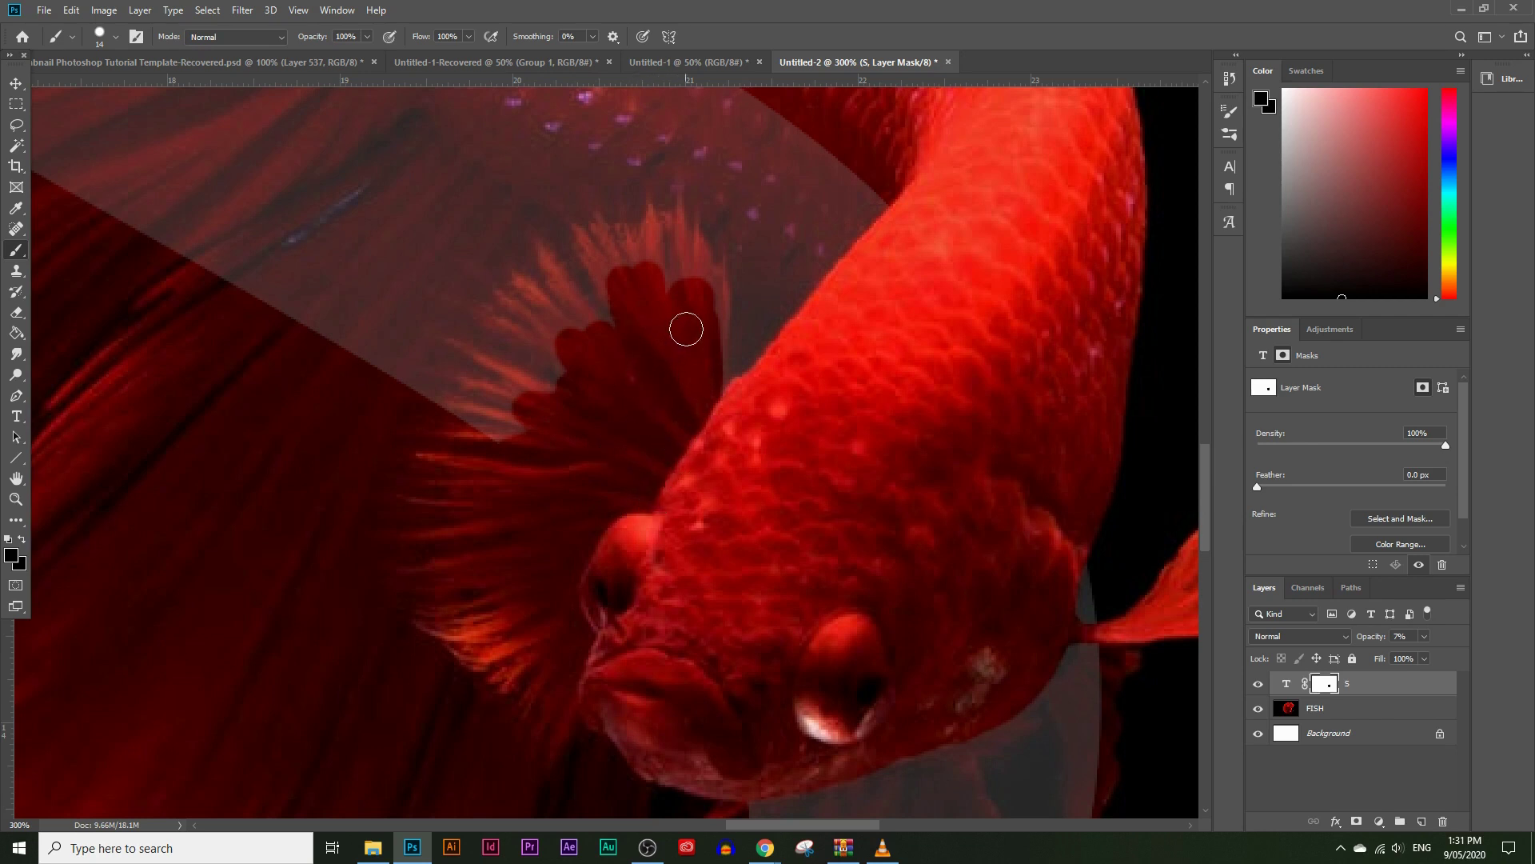
Set the brush to 1 px with 0% hardness and mask the letter off the thin spines along the fin's left edge.
left_click(116, 37)
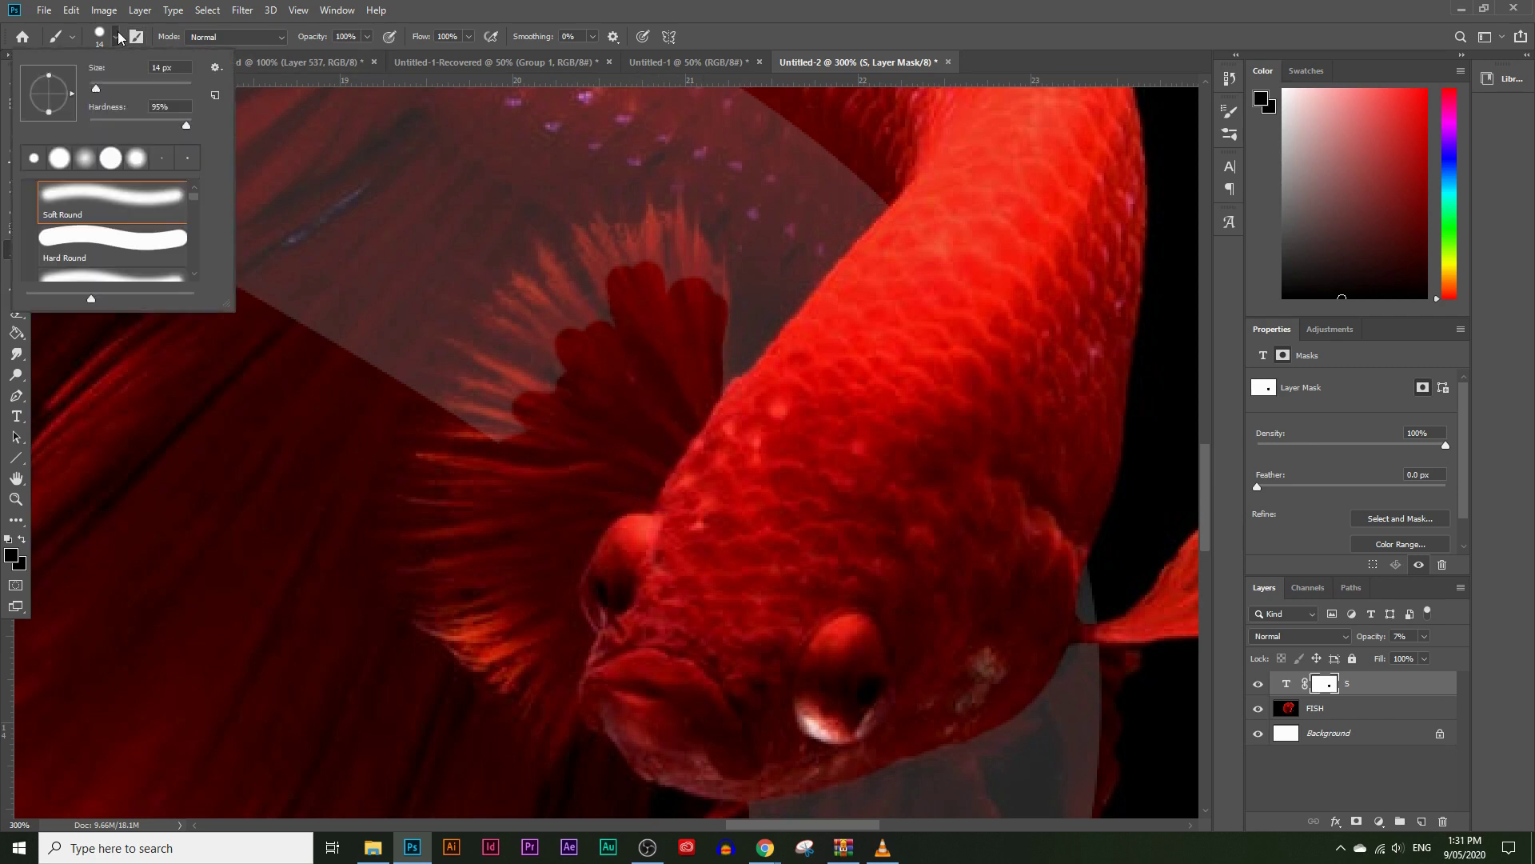
left_click_drag(92, 97, 87, 90)
left_click(106, 122)
left_click_drag(106, 121, 76, 128)
key("Return")
left_click(17, 501)
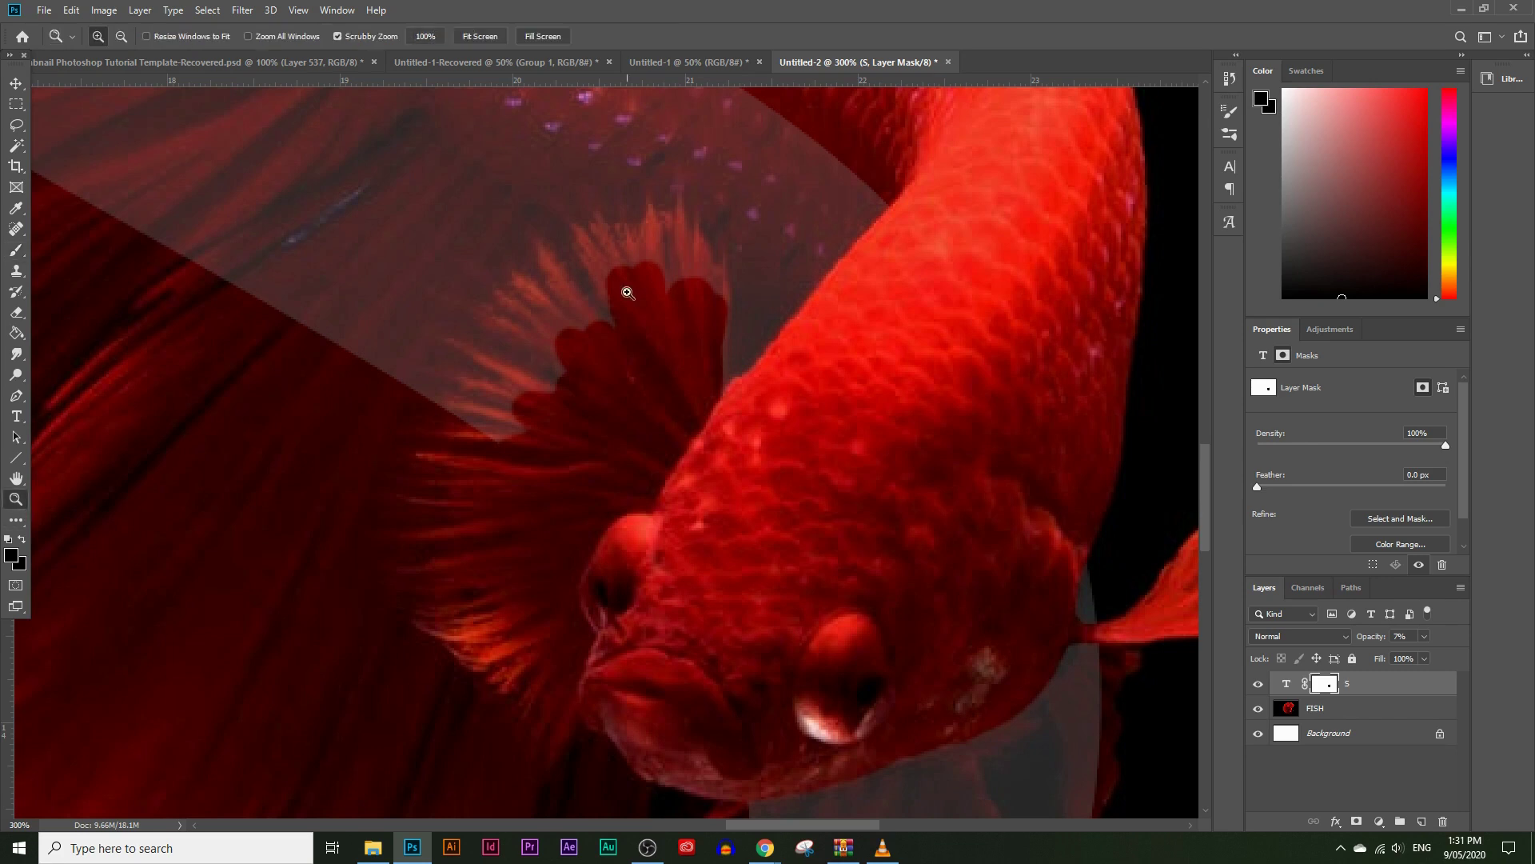
left_click(627, 288)
left_click(590, 230)
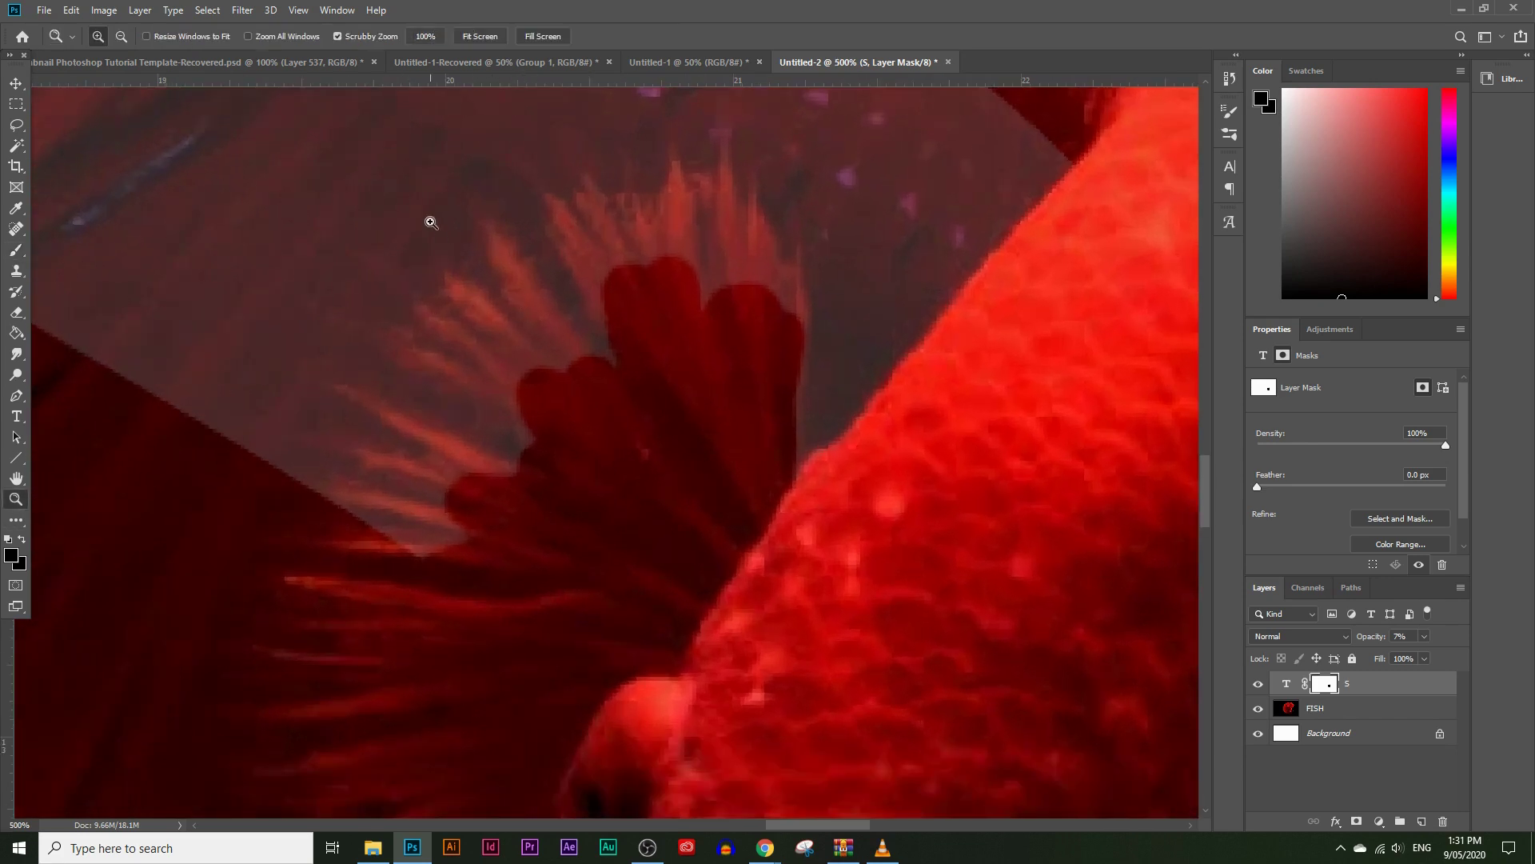
left_click(15, 250)
mouse_move(524, 419)
left_mouse_down()
mouse_move(443, 366)
mouse_move(519, 408)
mouse_move(497, 369)
mouse_move(516, 356)
mouse_move(484, 324)
mouse_move(476, 340)
mouse_move(542, 409)
left_mouse_up()
mouse_move(479, 364)
left_mouse_down()
mouse_move(571, 385)
mouse_move(502, 306)
mouse_move(551, 382)
mouse_move(485, 314)
mouse_move(557, 379)
mouse_move(474, 300)
mouse_move(546, 392)
mouse_move(516, 384)
mouse_move(532, 417)
mouse_move(436, 379)
mouse_move(518, 428)
mouse_move(482, 389)
mouse_move(536, 445)
mouse_move(533, 429)
mouse_move(530, 457)
mouse_move(473, 456)
mouse_move(512, 477)
mouse_move(405, 416)
mouse_move(503, 480)
mouse_move(407, 435)
mouse_move(479, 458)
left_mouse_up()
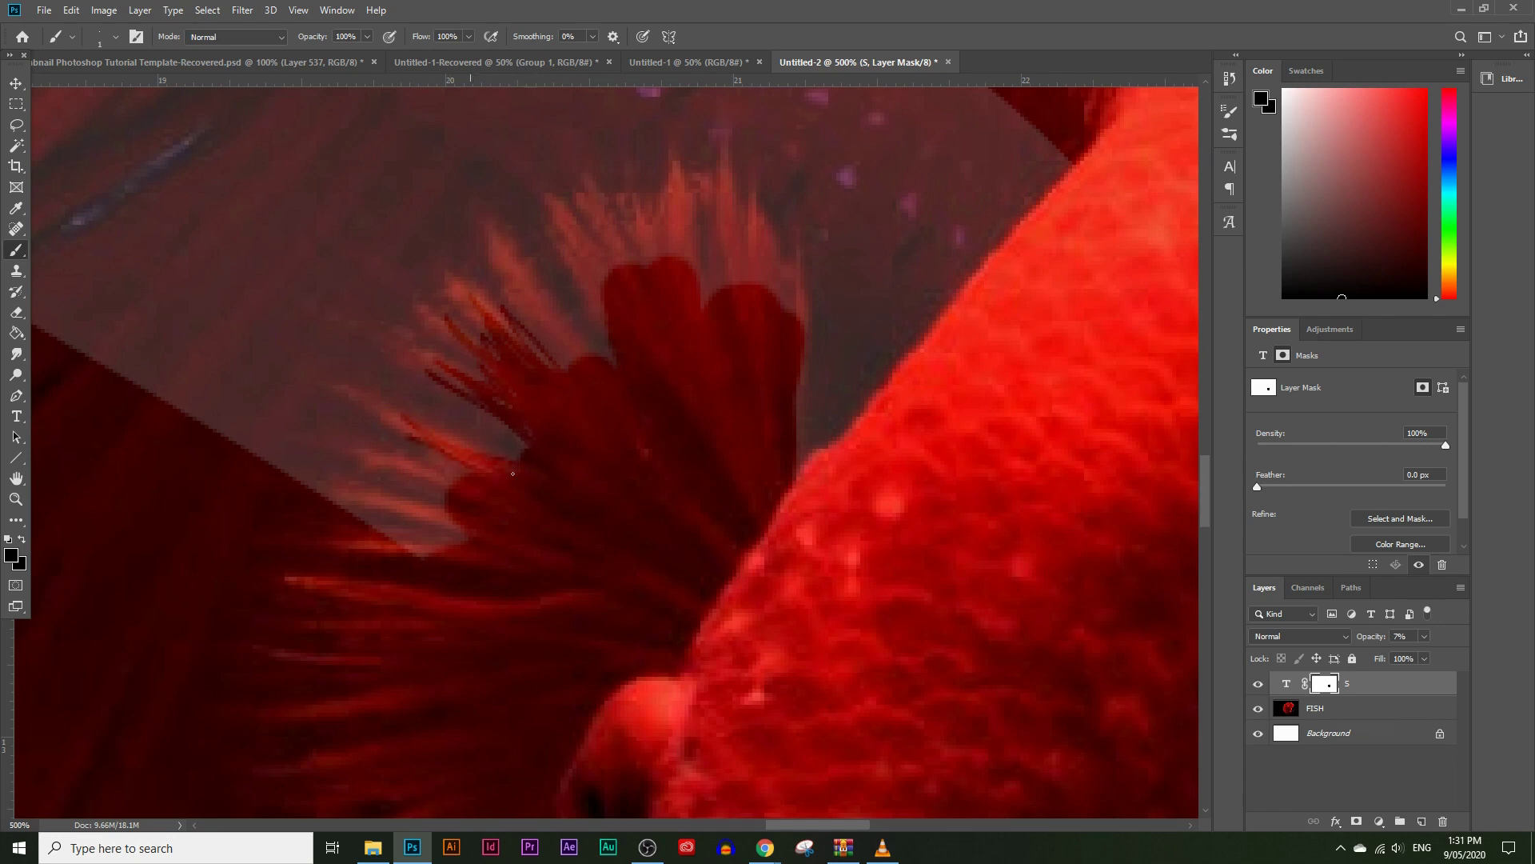
mouse_move(500, 435)
left_mouse_down()
mouse_move(478, 413)
mouse_move(568, 473)
mouse_move(497, 443)
mouse_move(529, 474)
mouse_move(477, 430)
left_mouse_up()
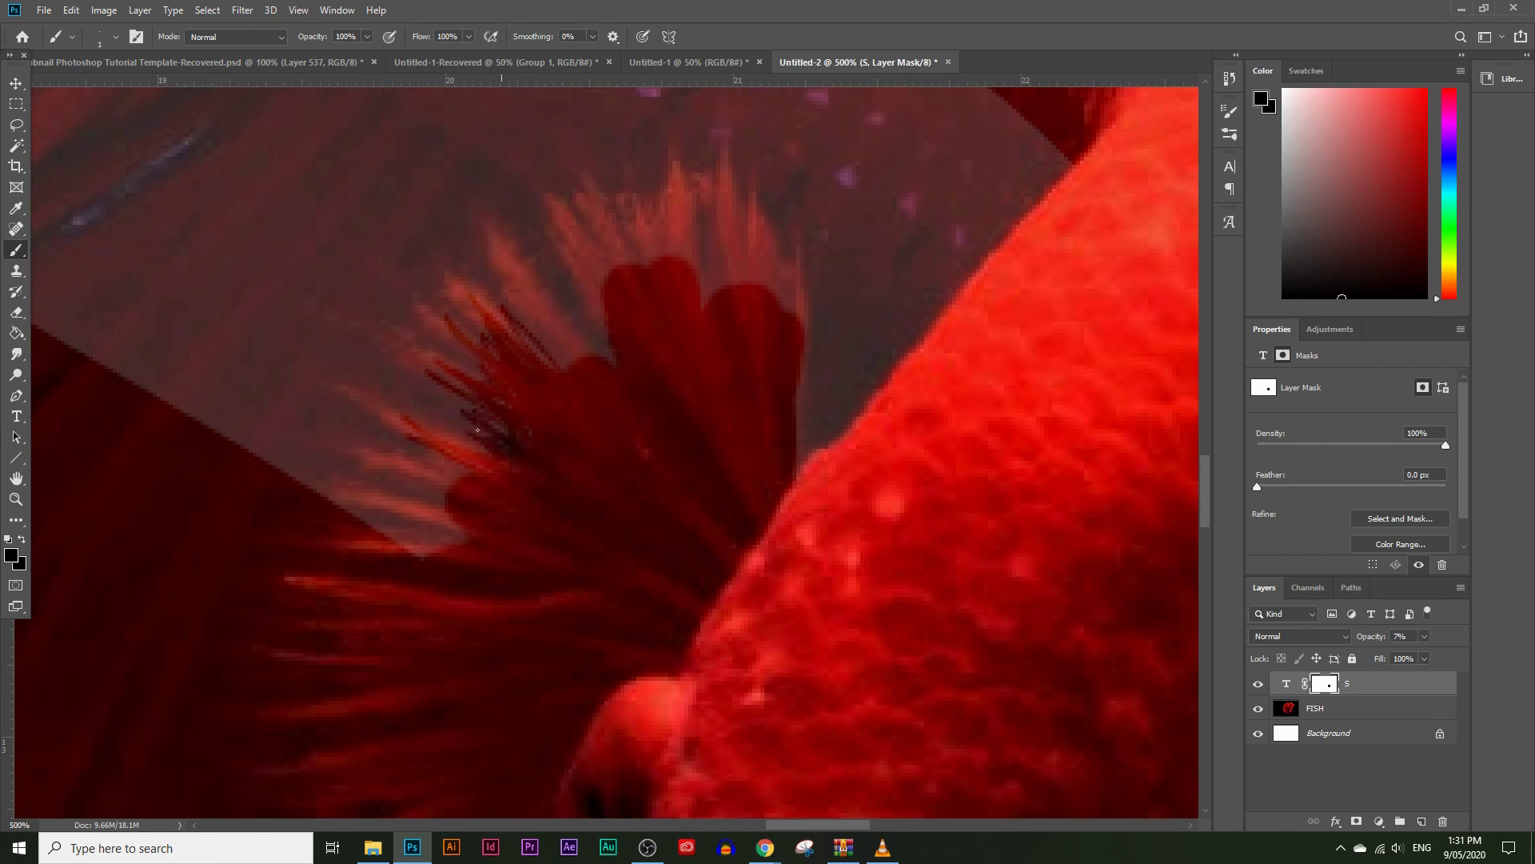
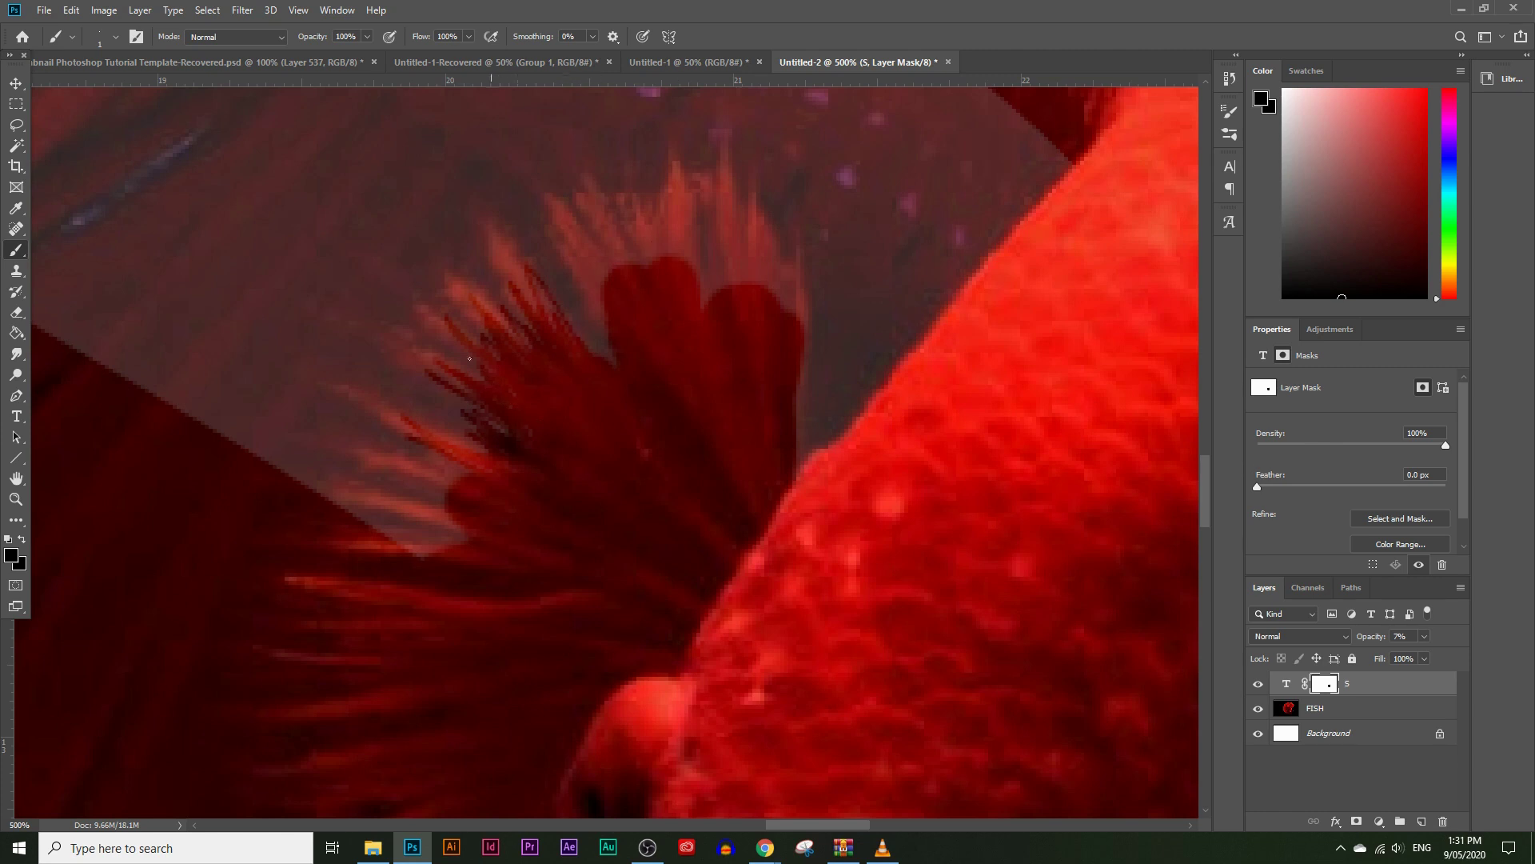
left_click_drag(460, 352, 482, 377)
Raise the S layer's opacity to 100% and examine the masked fin spines against the solid letter.
left_click(16, 499)
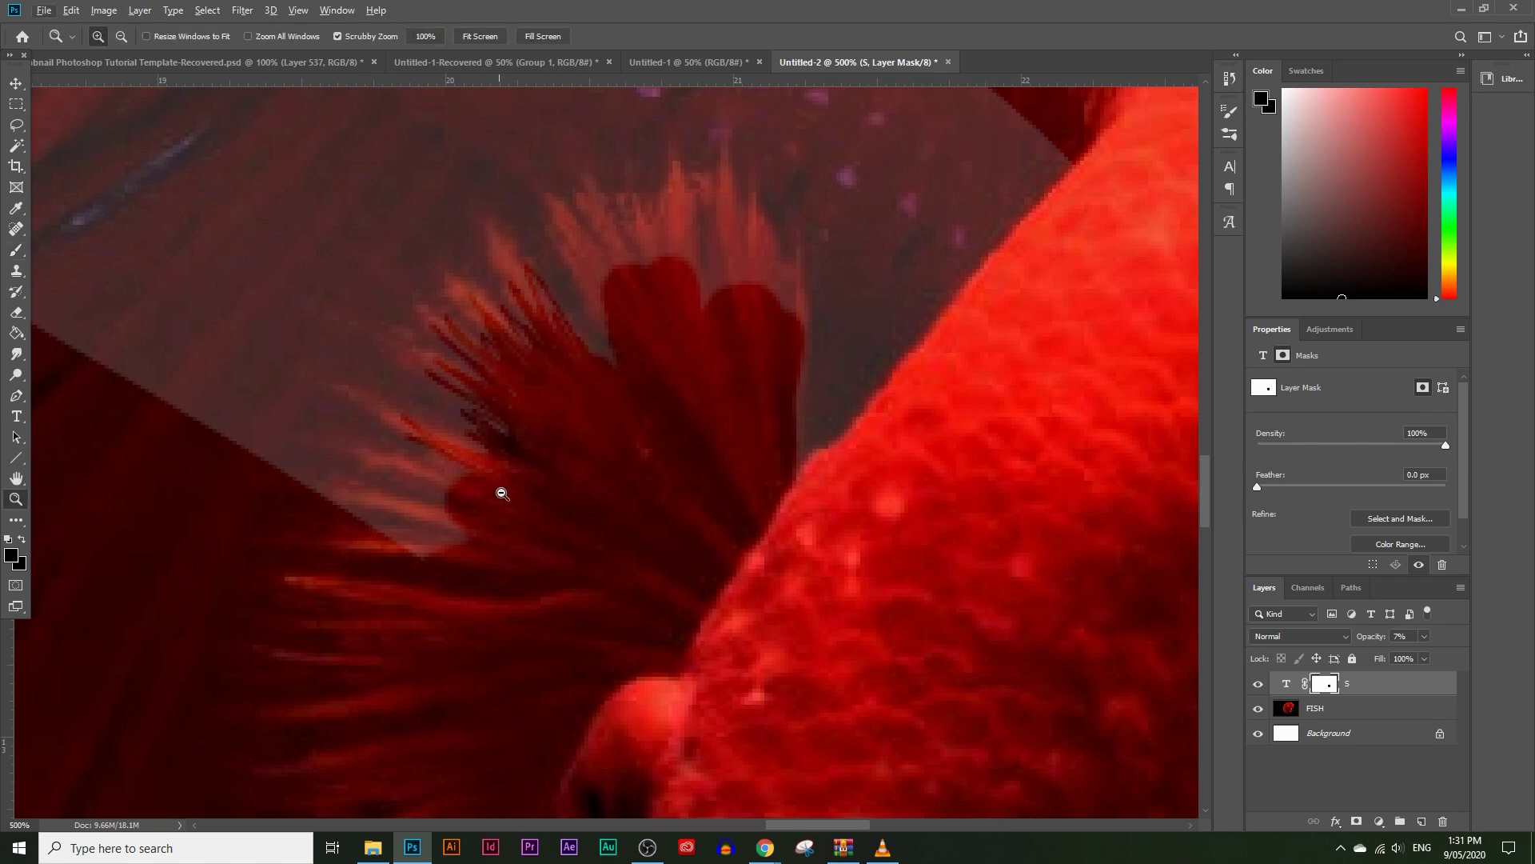
left_click(613, 456, "alt")
left_click(614, 457, "alt")
left_click(614, 458, "alt")
left_click(614, 457, "alt")
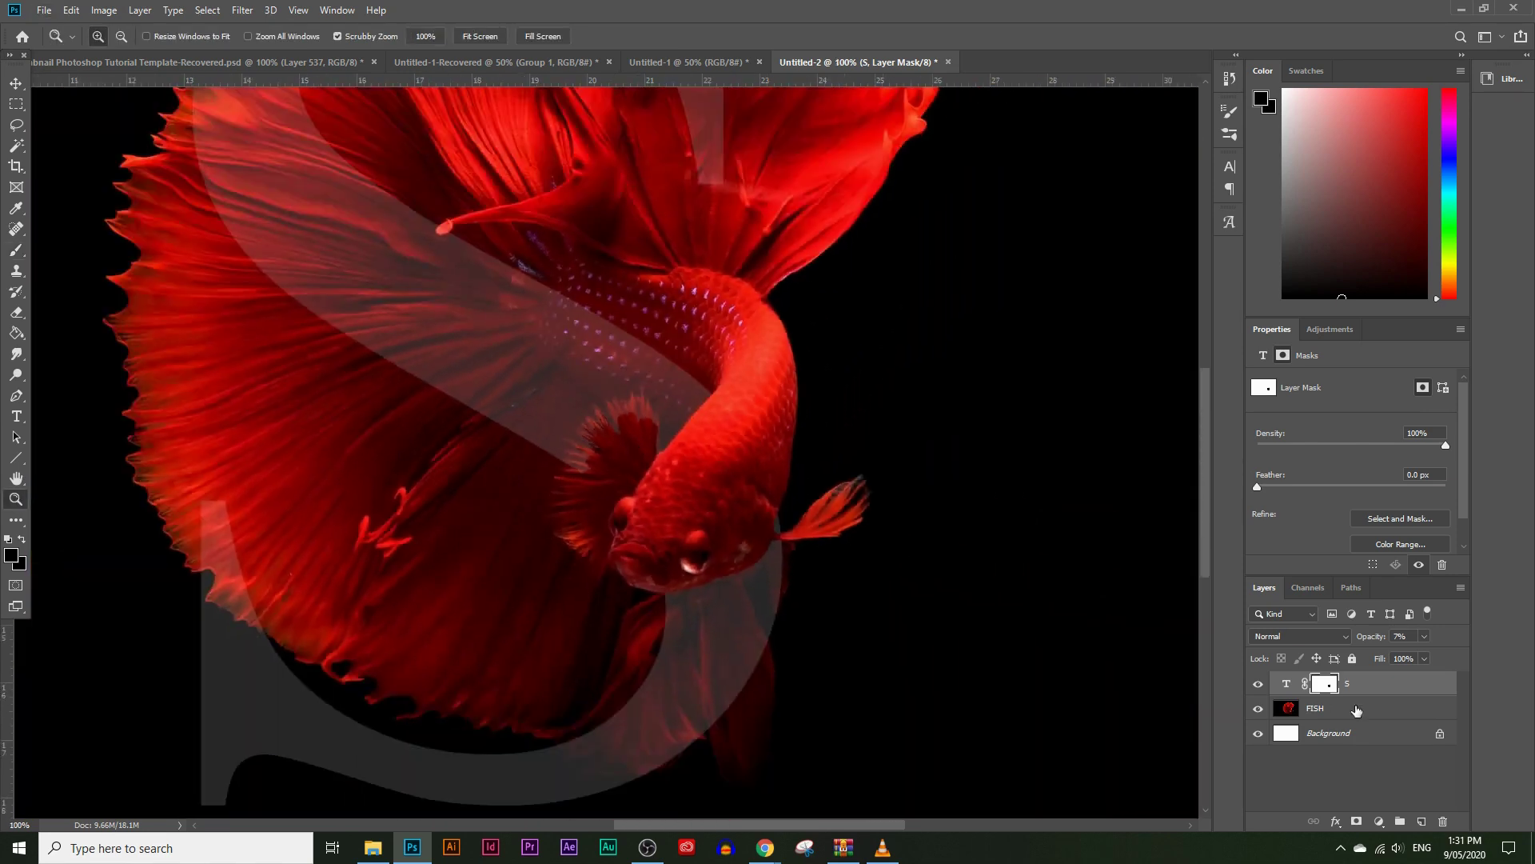
left_click_drag(1454, 646, 1459, 646)
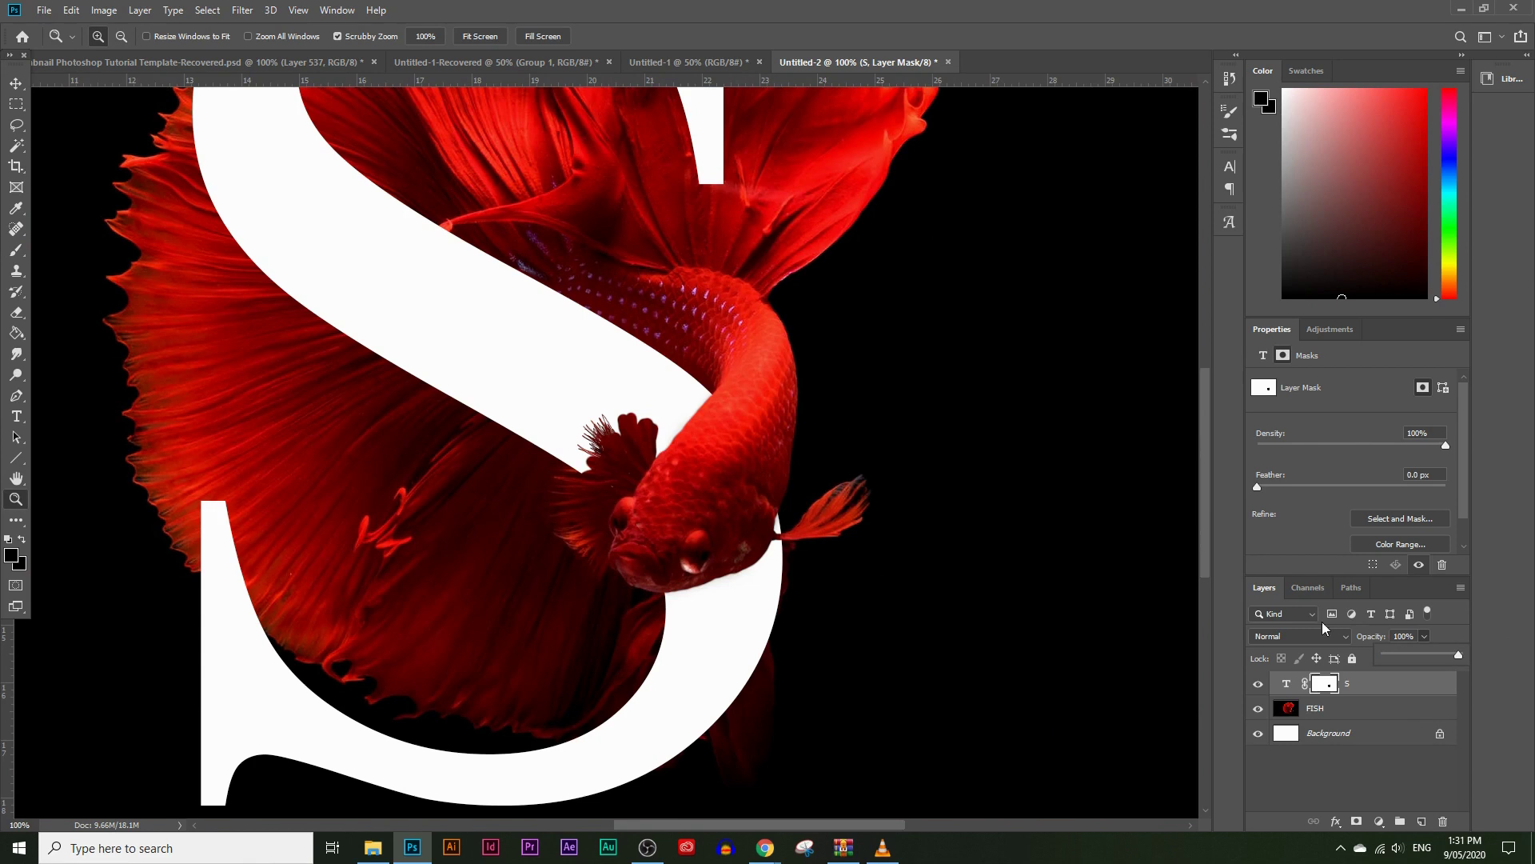
left_click(591, 424)
left_click(590, 424)
left_click(590, 424)
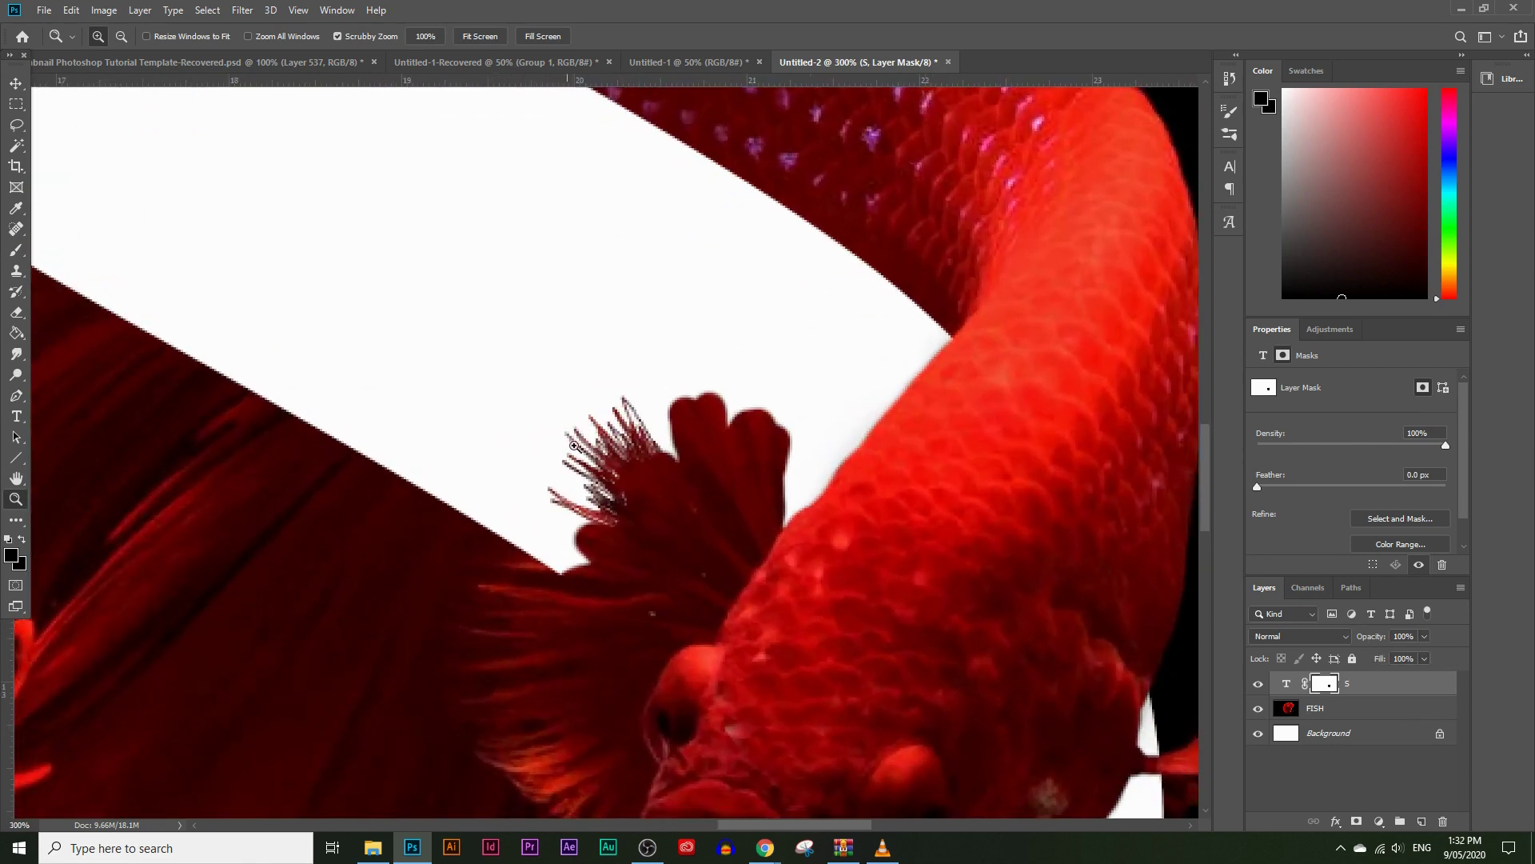
scroll(620, 472, "down", 2)
scroll(625, 463, "down", 1)
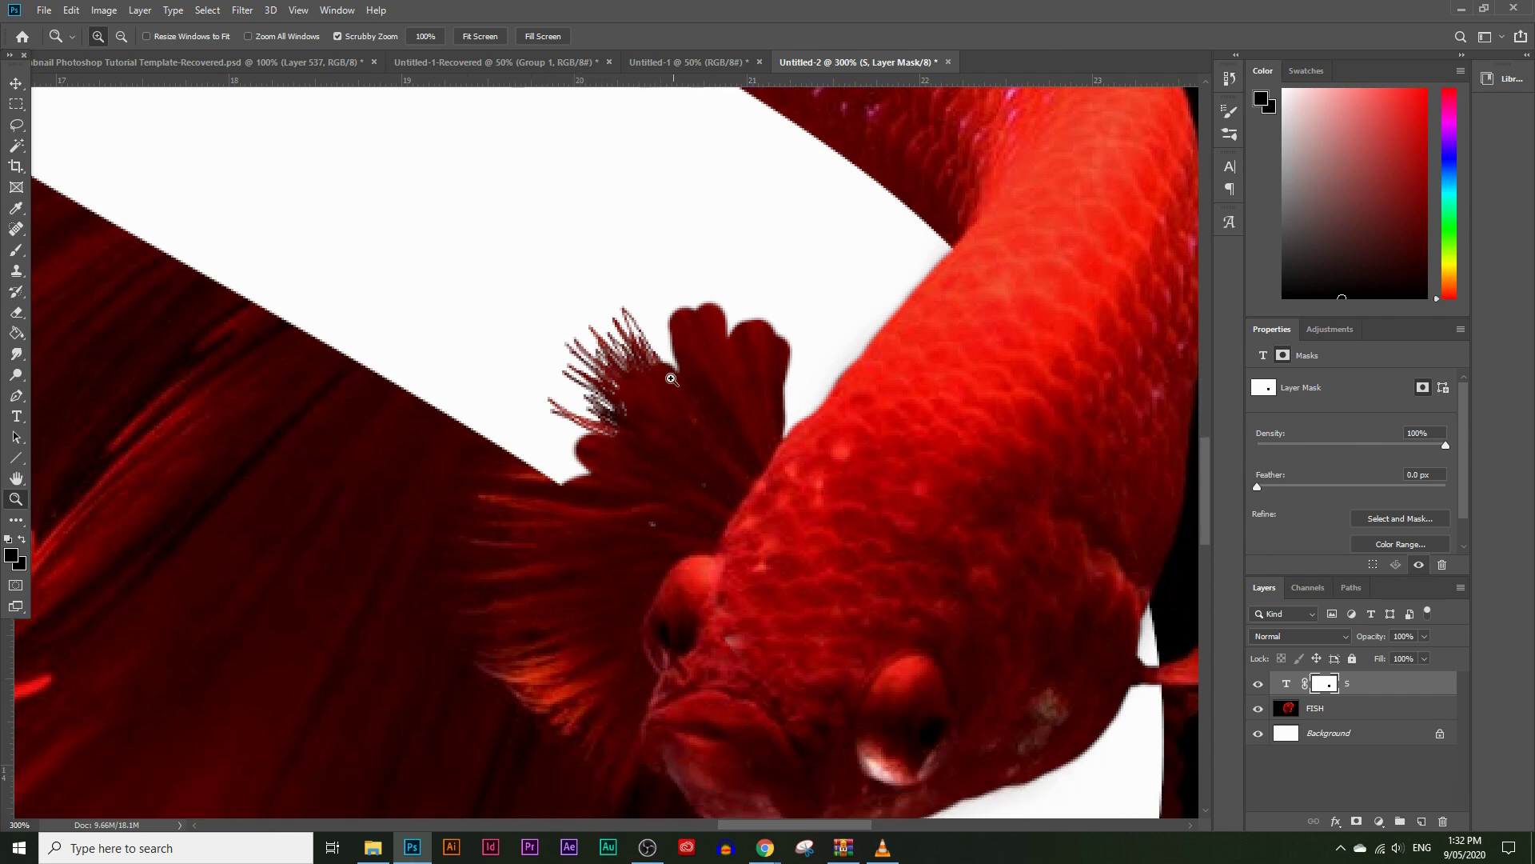
left_click(605, 301)
left_click(605, 301)
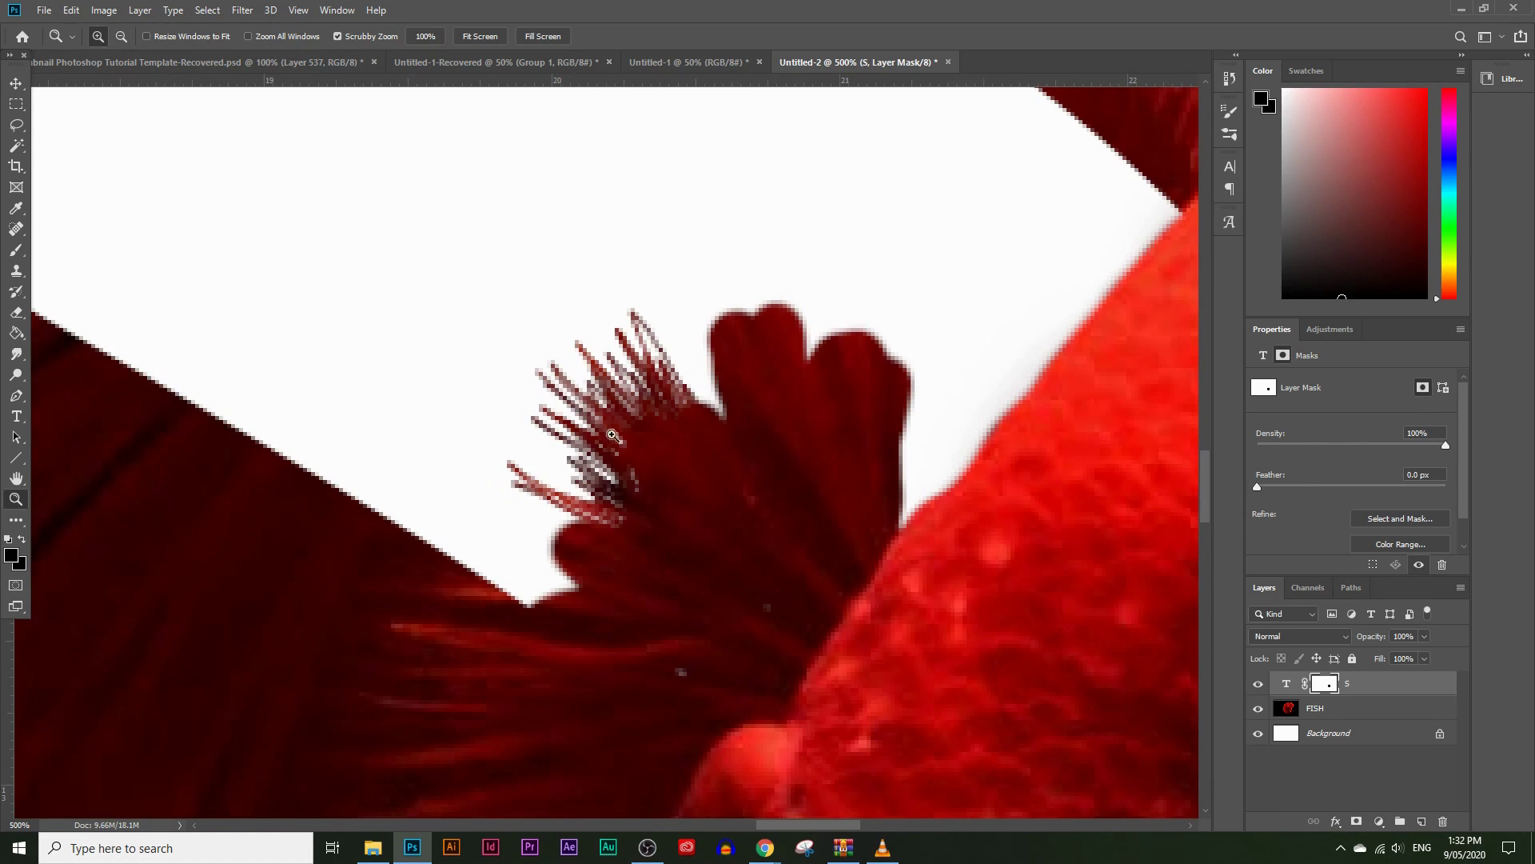
left_click(589, 426)
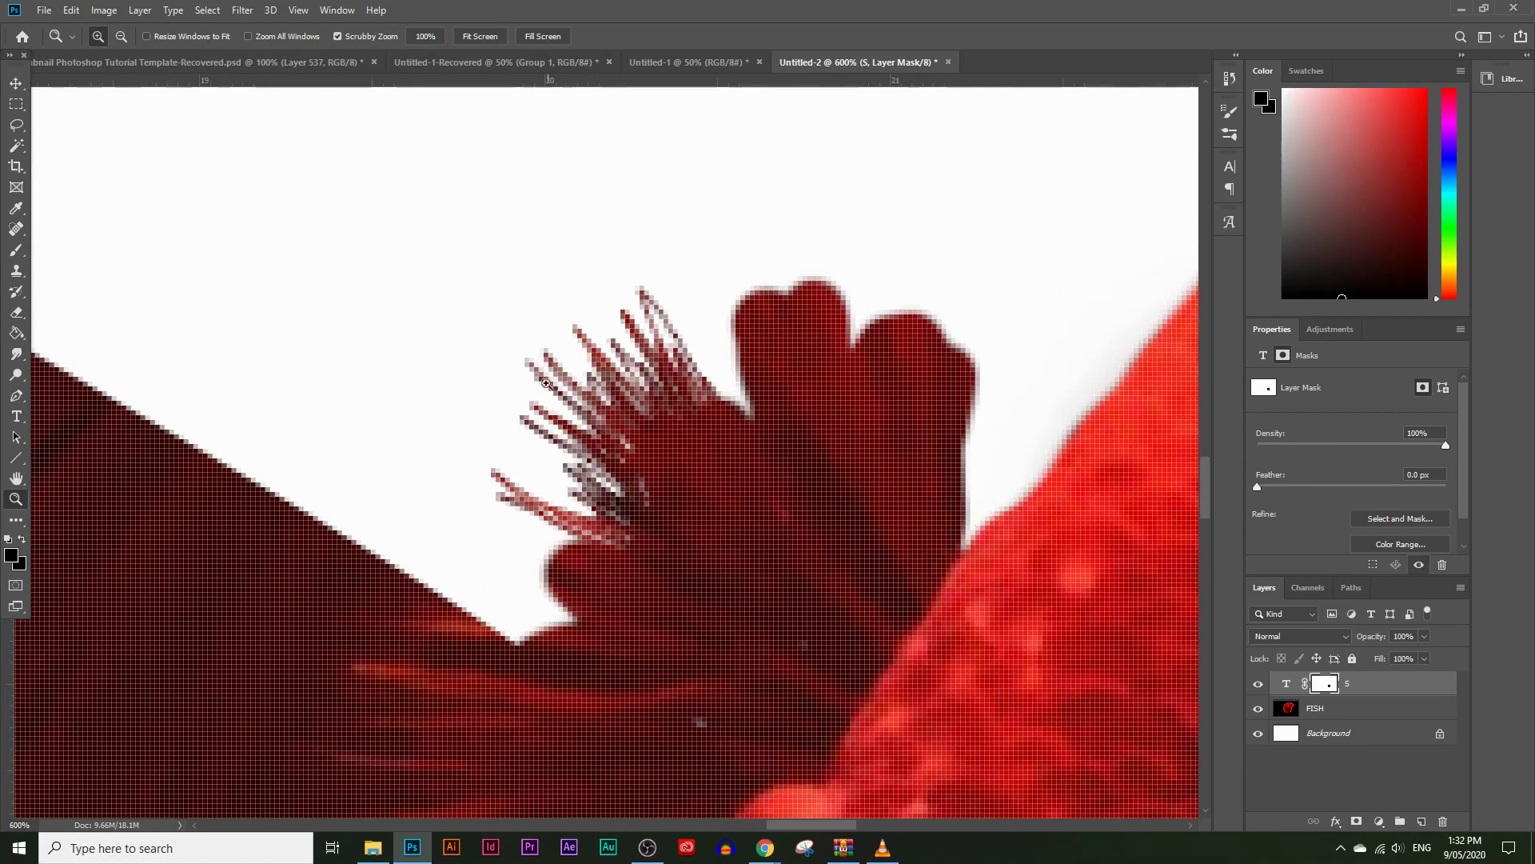
key("alt")
left_click(658, 409, "alt")
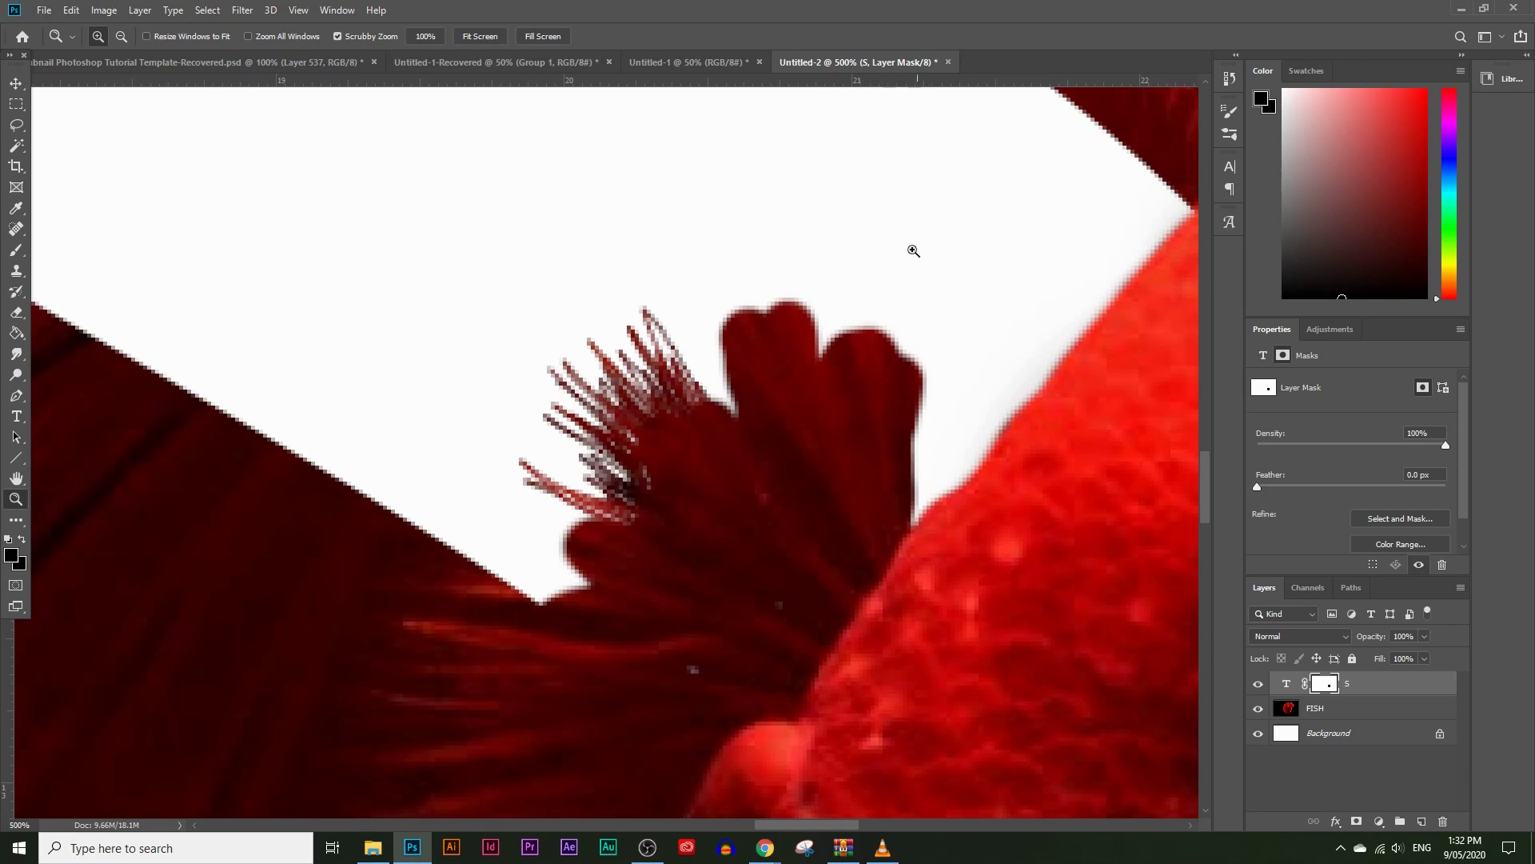
Lower the S layer's opacity to 15% so the fin spines can be seen through the letter.
left_click(1424, 636)
left_click_drag(1413, 649, 1363, 655)
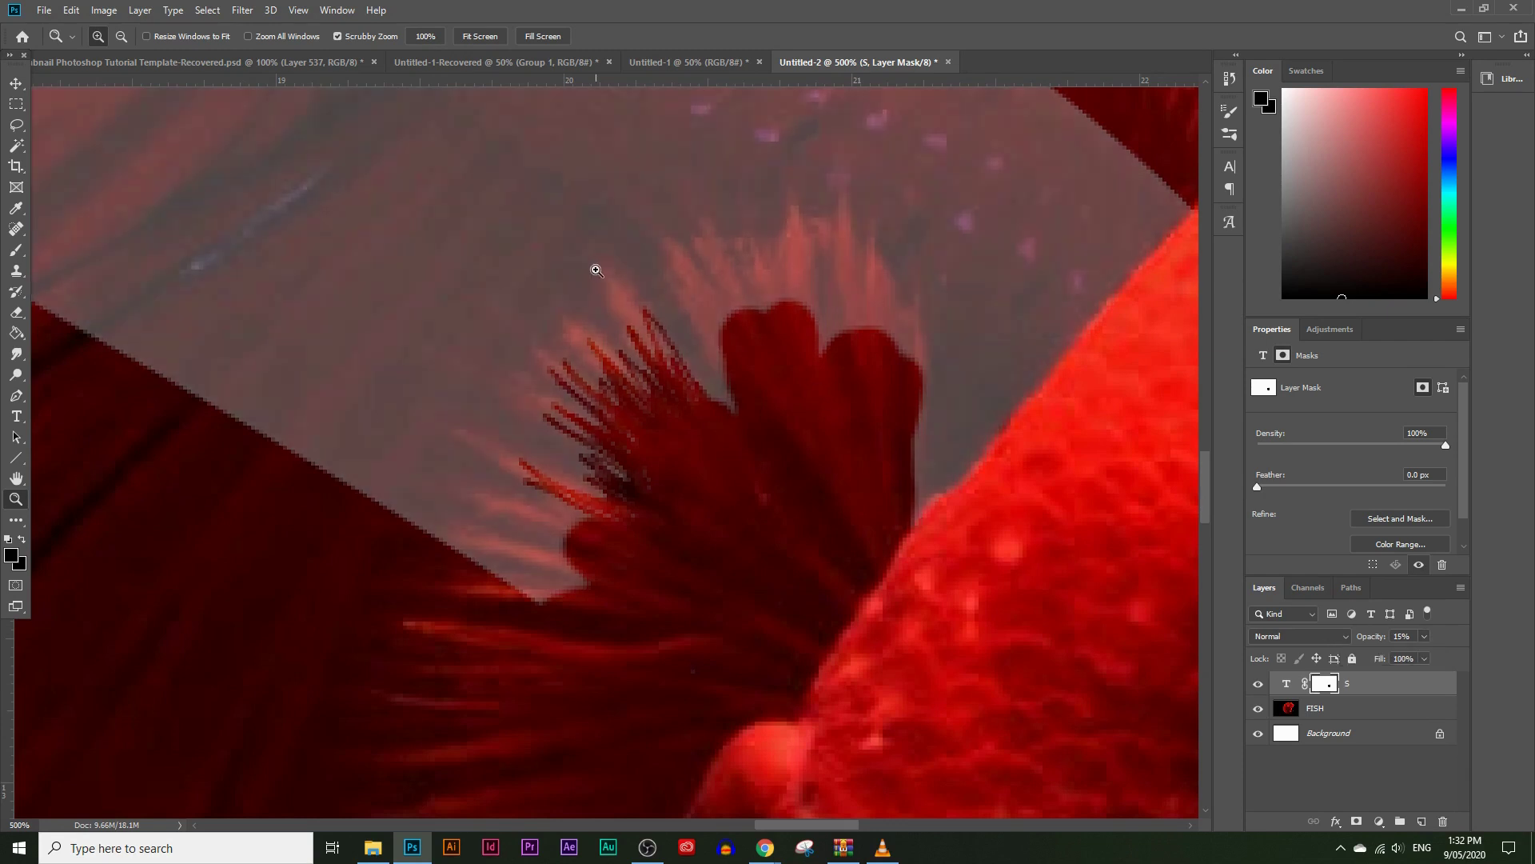
left_click(617, 318)
left_click(646, 348, "alt")
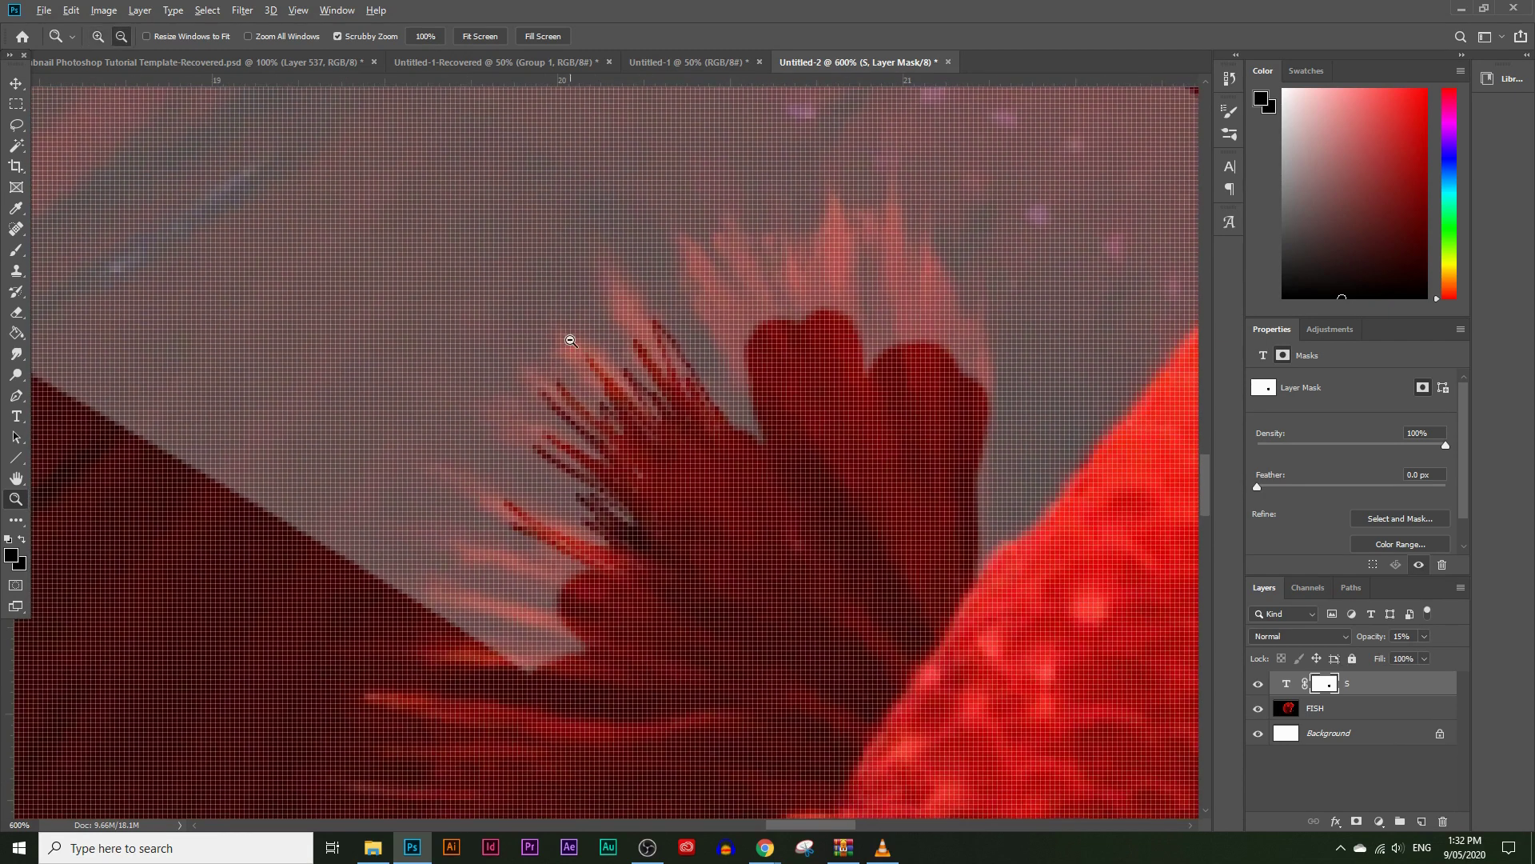
left_click(512, 312, "alt")
Set the brush size to 2 px and extend the masking over the spines on the fin's left edge.
left_click(16, 249)
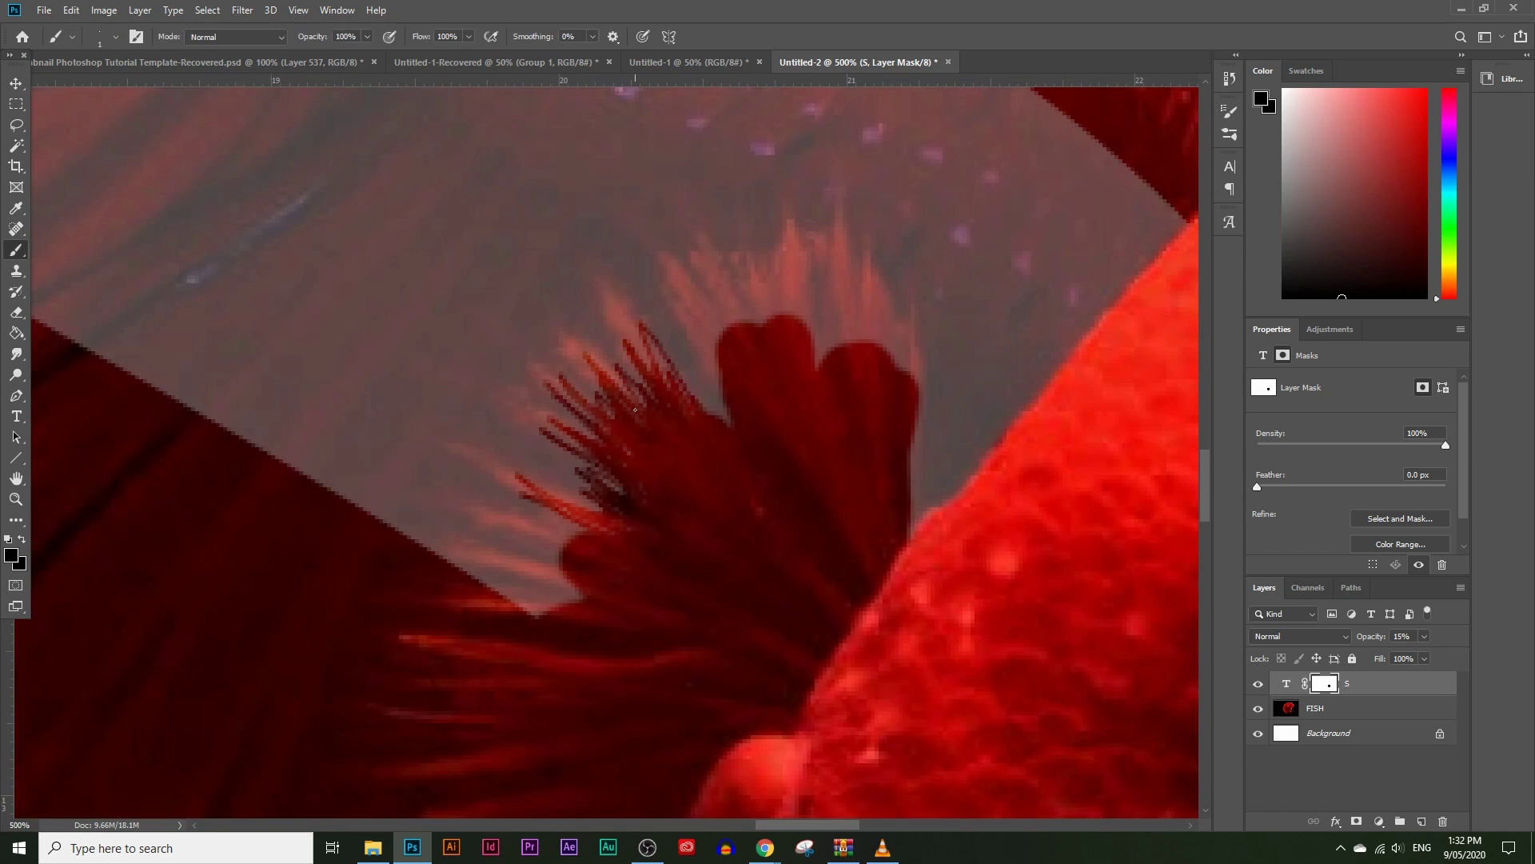
left_click(112, 44)
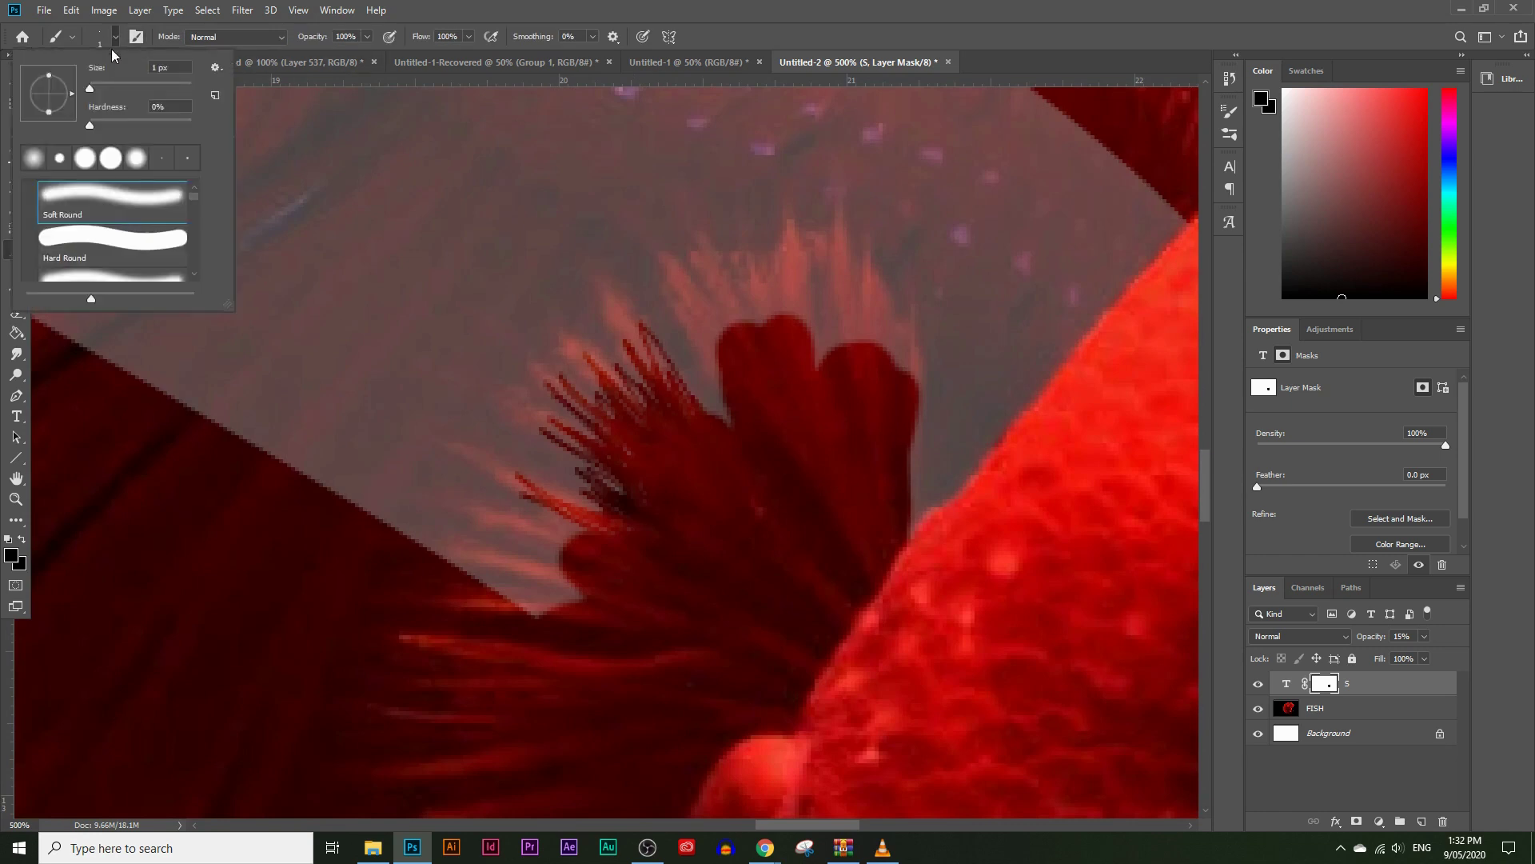
left_click(93, 89)
type("2")
key("Return")
left_click_drag(638, 344, 660, 382)
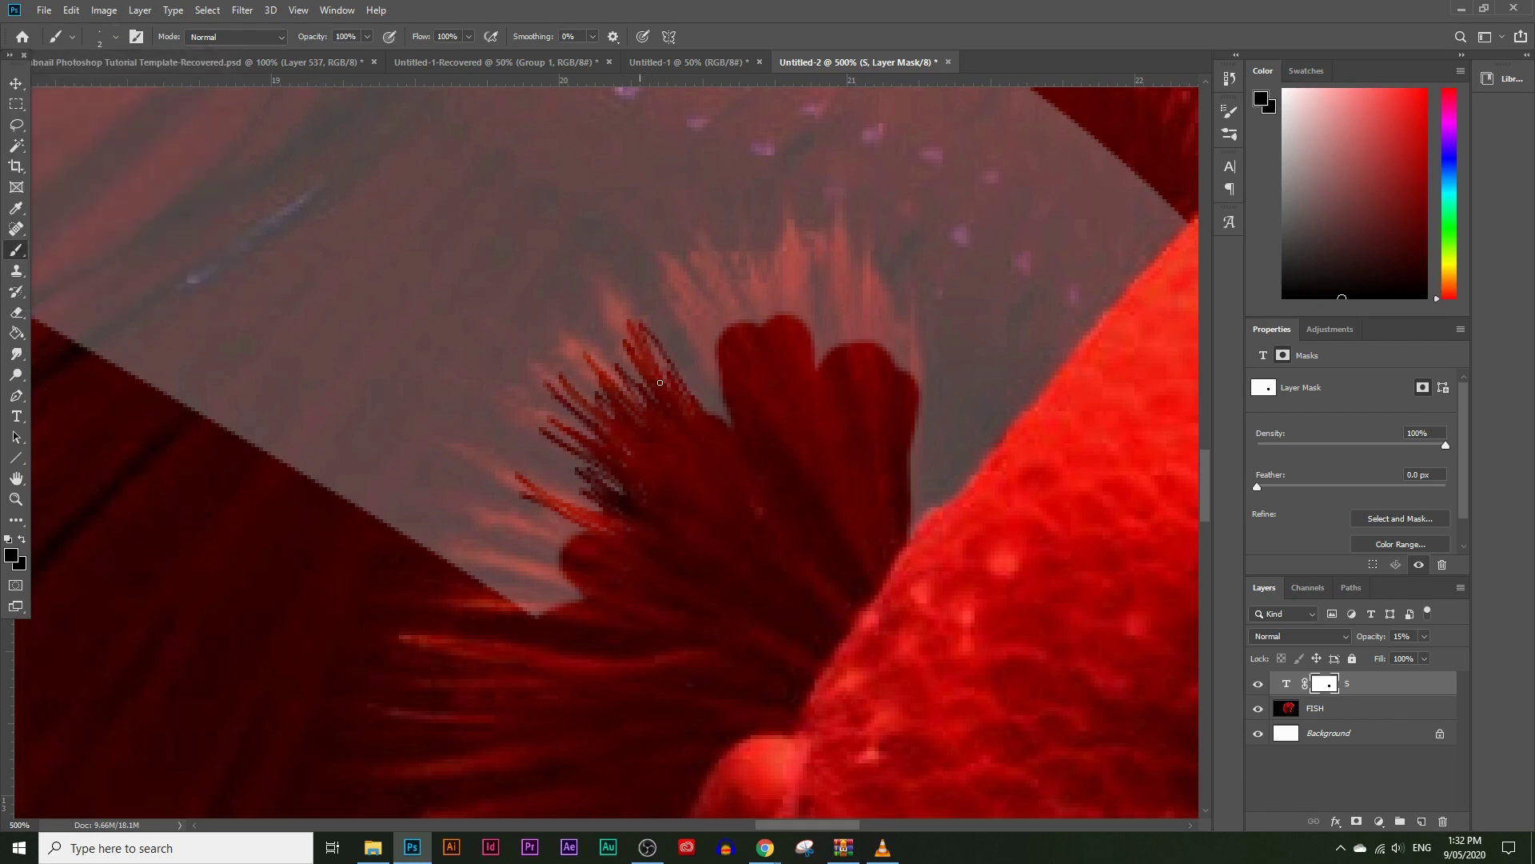
mouse_move(613, 312)
left_mouse_down()
mouse_move(688, 409)
mouse_move(647, 424)
mouse_move(573, 358)
left_mouse_up()
left_click_drag(640, 406, 591, 357)
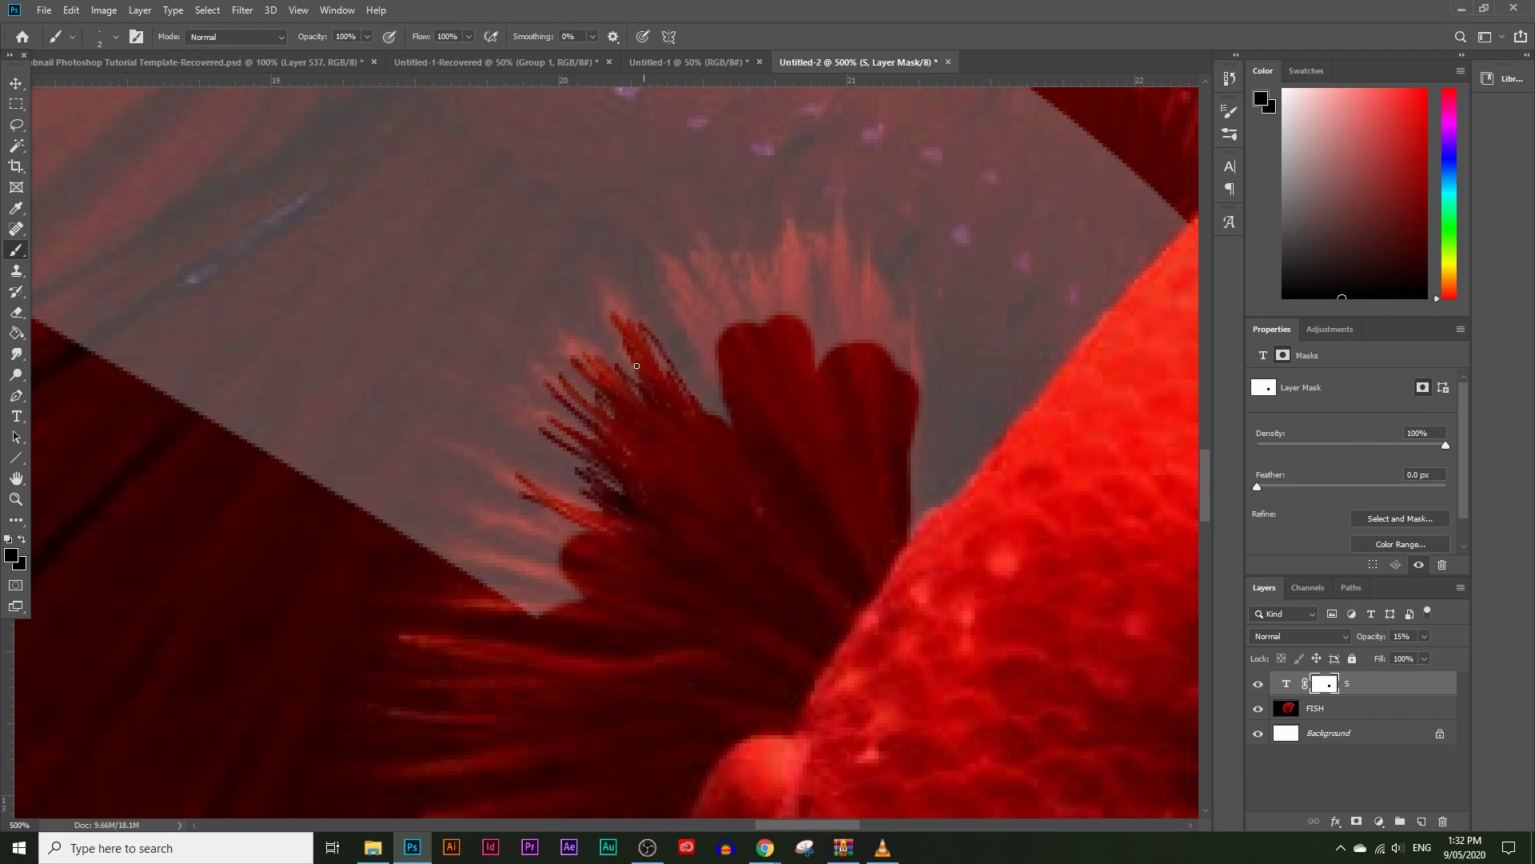
mouse_move(594, 422)
left_mouse_down()
mouse_move(560, 388)
mouse_move(581, 411)
mouse_move(564, 427)
mouse_move(526, 413)
left_mouse_up()
mouse_move(607, 471)
left_mouse_down()
mouse_move(614, 542)
mouse_move(526, 528)
left_mouse_up()
Lower the S layer's opacity to 5% and mask the fin's lower-left spines and the remaining tips above them.
left_click_drag(1408, 654, 1388, 652)
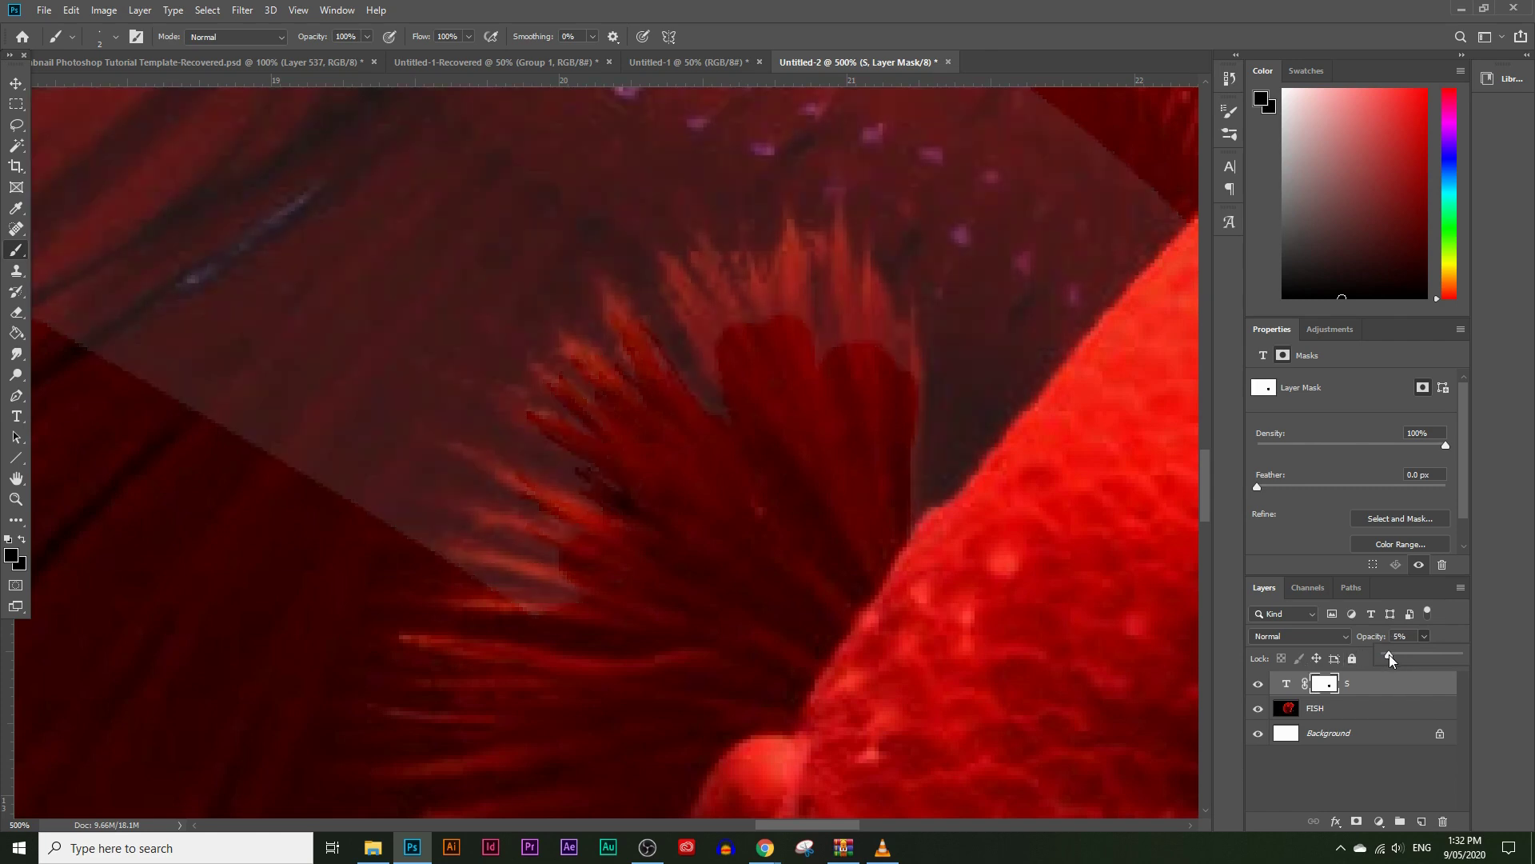
left_click(600, 598)
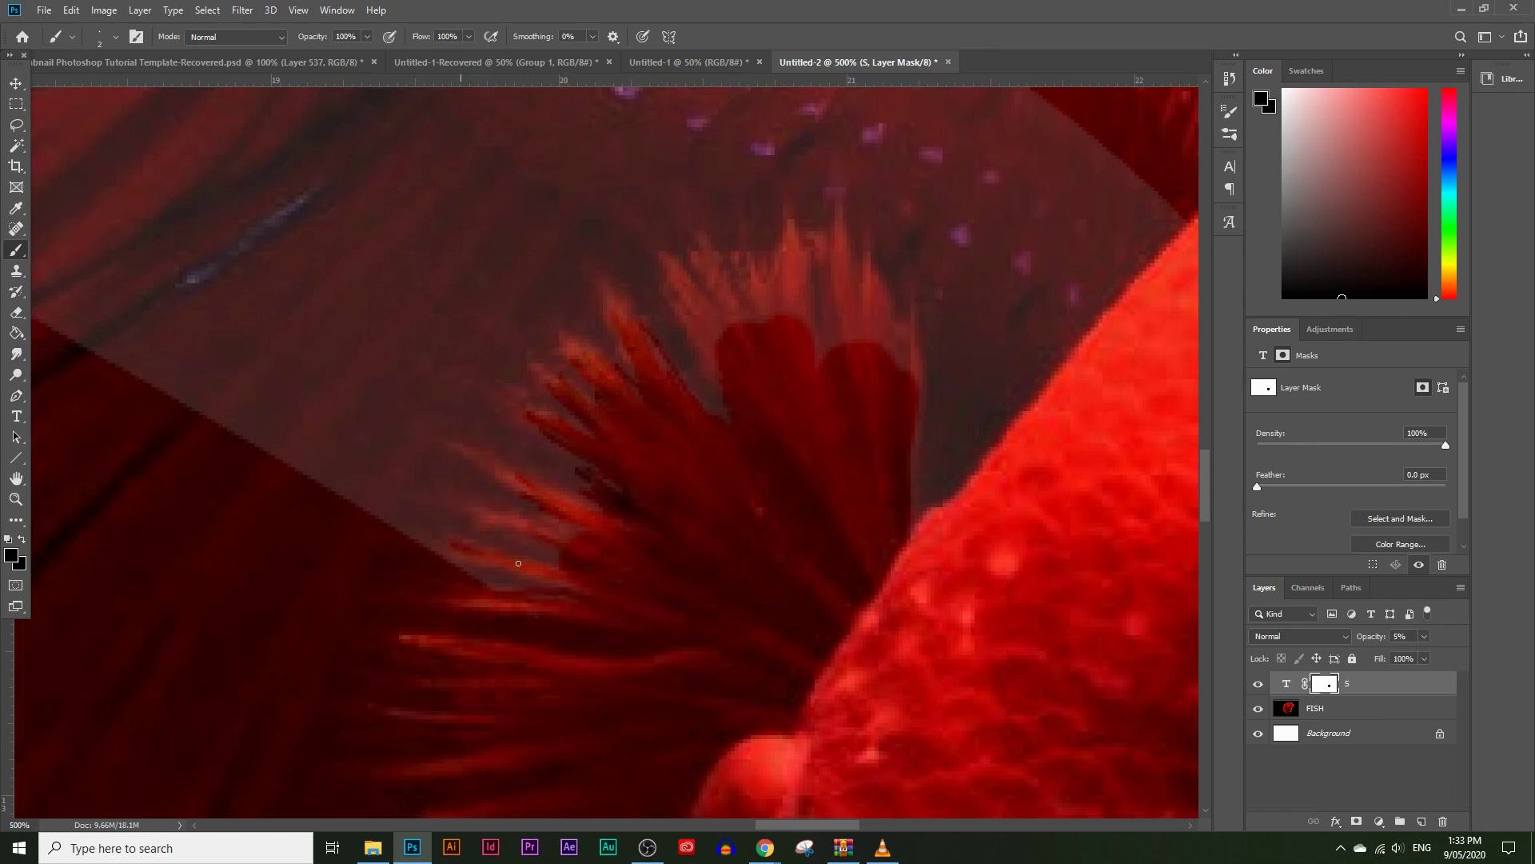
mouse_move(454, 507)
left_mouse_down()
mouse_move(606, 557)
mouse_move(598, 513)
mouse_move(555, 517)
mouse_move(588, 530)
mouse_move(483, 467)
left_mouse_up()
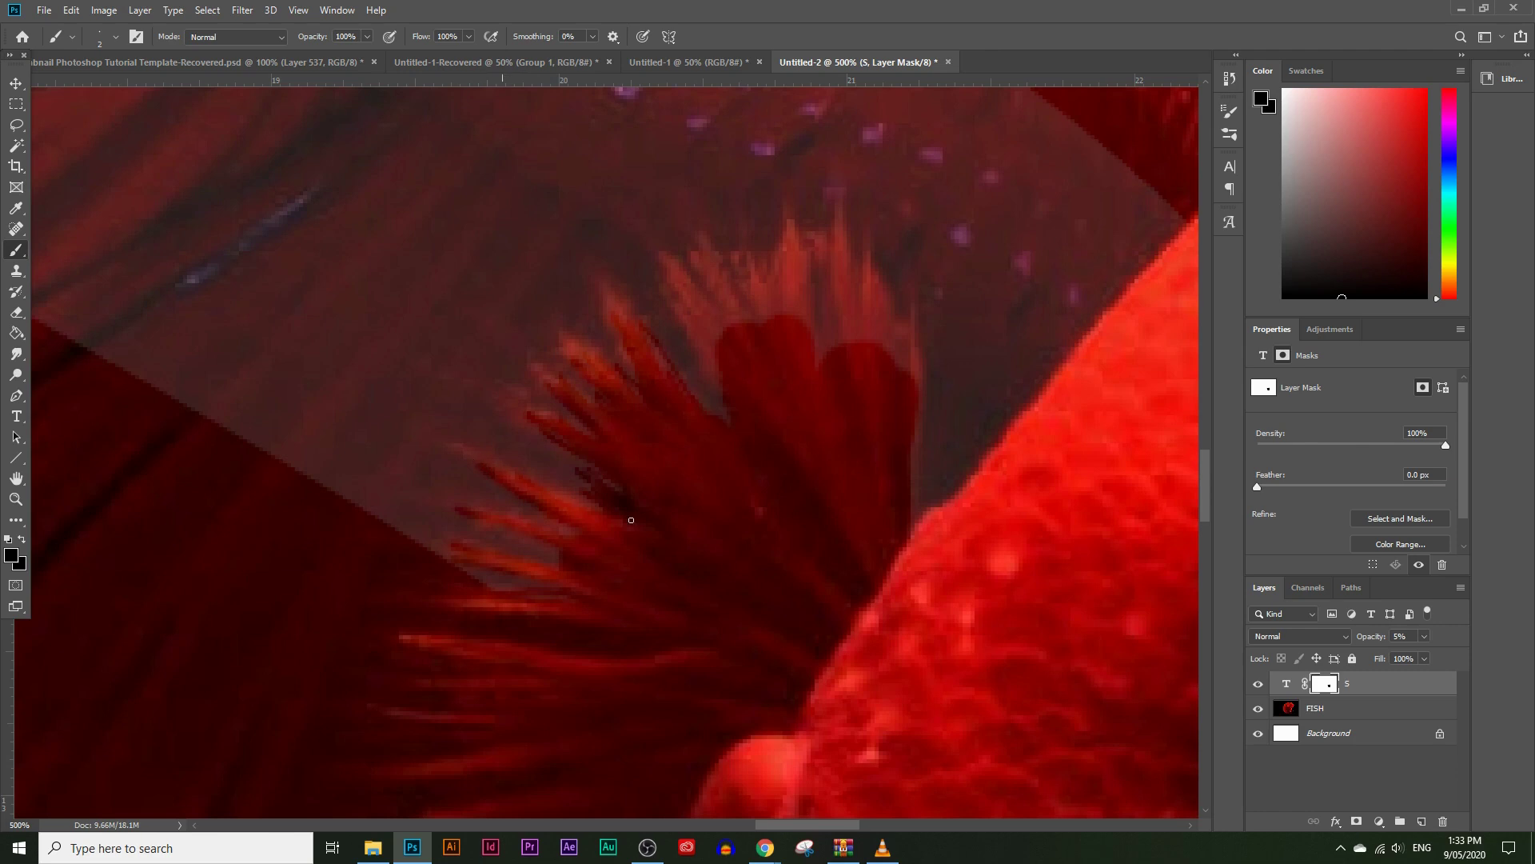
mouse_move(563, 354)
left_mouse_down()
mouse_move(528, 382)
mouse_move(565, 351)
mouse_move(616, 372)
left_mouse_up()
left_click_drag(611, 294, 605, 286)
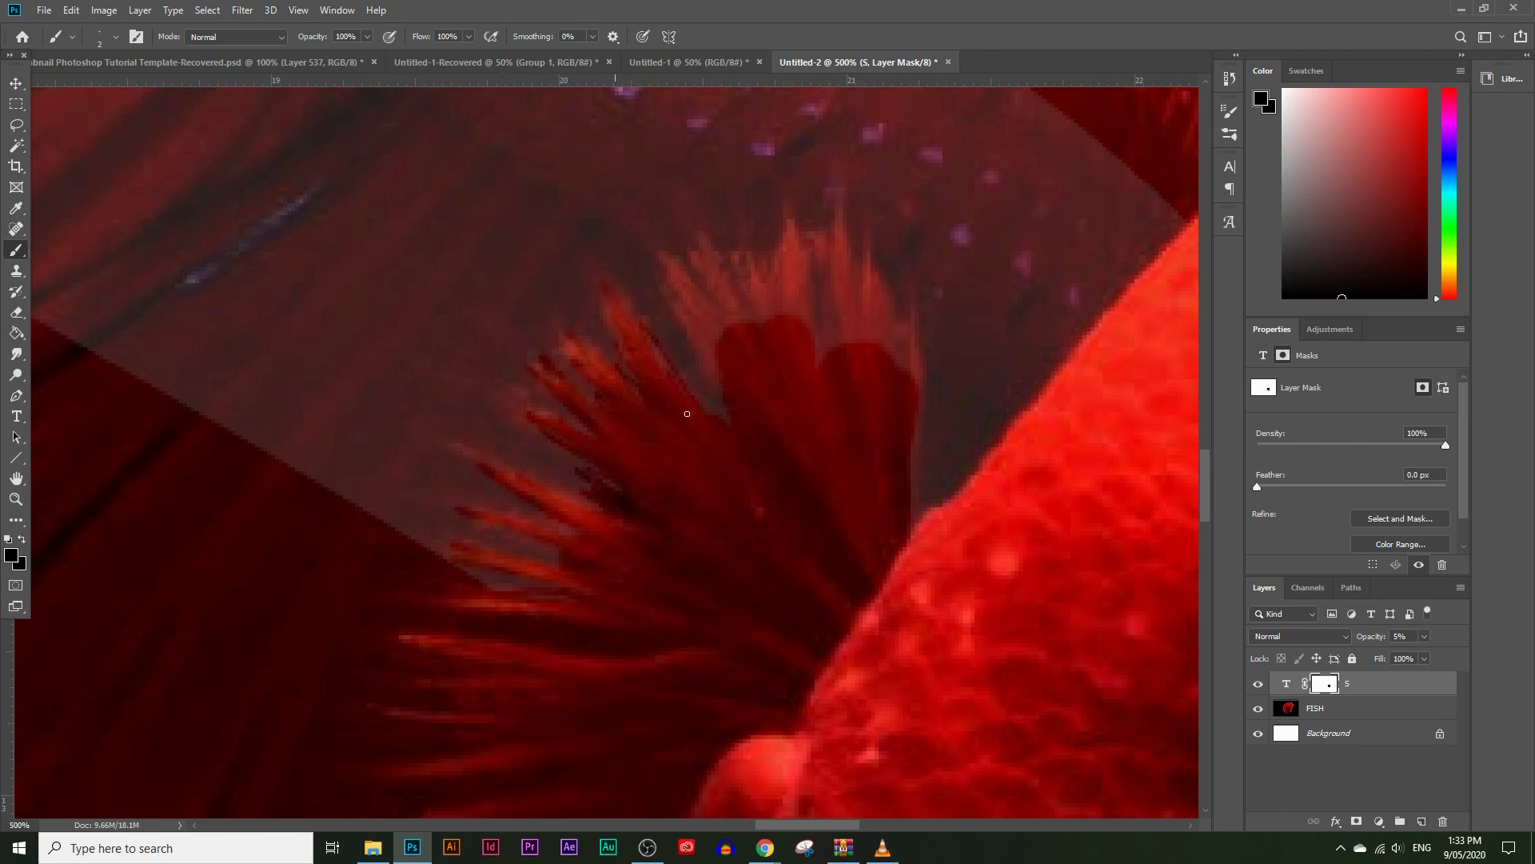
left_click_drag(552, 432, 588, 470)
Mask the letter off the spines along the fin's upper edge and the side facing the body.
mouse_move(721, 317)
left_mouse_down()
mouse_move(725, 402)
mouse_move(690, 329)
mouse_move(730, 396)
mouse_move(700, 313)
mouse_move(721, 367)
mouse_move(705, 341)
mouse_move(704, 305)
mouse_move(726, 308)
mouse_move(708, 266)
mouse_move(723, 318)
mouse_move(754, 341)
mouse_move(801, 240)
mouse_move(809, 356)
mouse_move(814, 283)
mouse_move(755, 337)
mouse_move(749, 280)
mouse_move(792, 304)
mouse_move(795, 226)
mouse_move(816, 345)
mouse_move(831, 343)
mouse_move(849, 215)
mouse_move(845, 343)
mouse_move(843, 257)
mouse_move(870, 371)
mouse_move(853, 285)
mouse_move(852, 349)
mouse_move(823, 266)
mouse_move(833, 381)
mouse_move(854, 324)
mouse_move(899, 348)
mouse_move(882, 312)
mouse_move(917, 411)
mouse_move(907, 362)
mouse_move(857, 281)
mouse_move(884, 363)
mouse_move(866, 246)
left_mouse_up()
left_click_drag(889, 325, 914, 410)
left_click_drag(695, 302, 690, 324)
Set the S layer's opacity to 27% and touch up the mask in the gaps and along the edges of the fin spines.
scroll(776, 435, "up", 2)
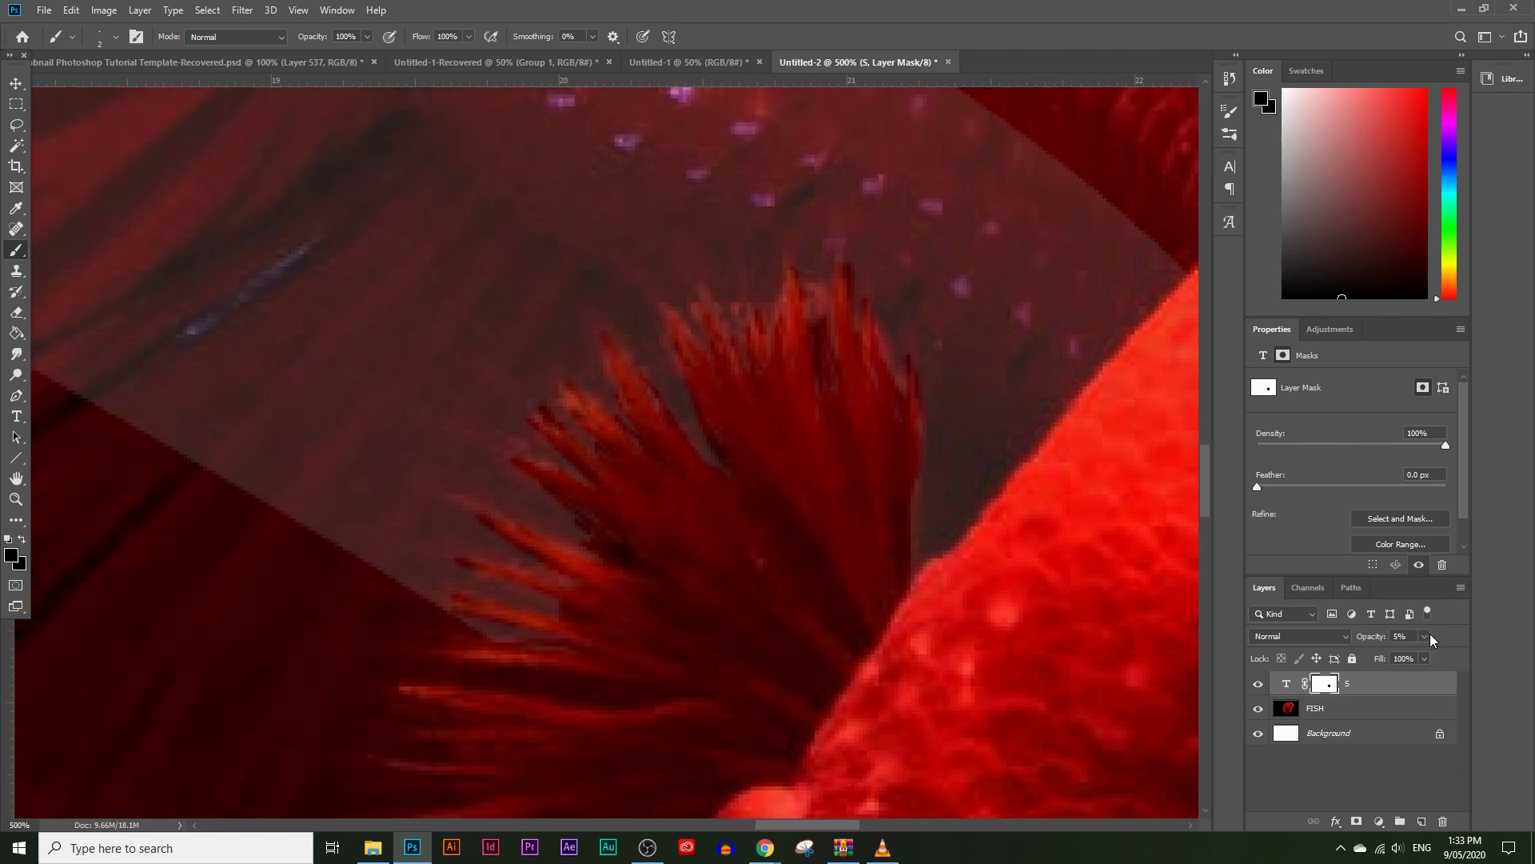
left_click_drag(1407, 658, 1406, 655)
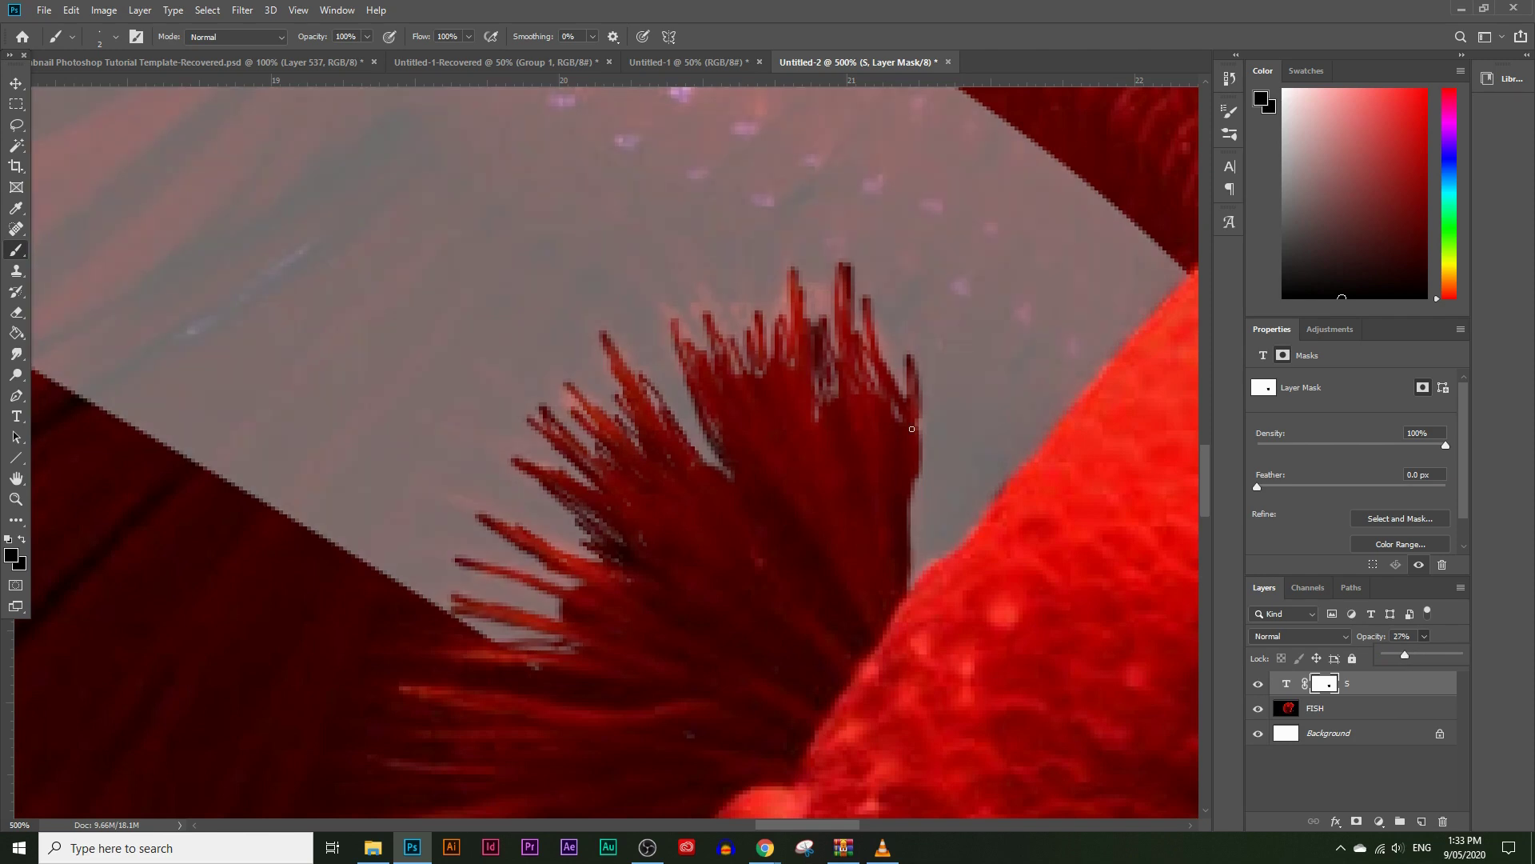
mouse_move(716, 298)
left_mouse_down()
mouse_move(749, 394)
mouse_move(728, 346)
mouse_move(746, 379)
mouse_move(762, 351)
mouse_move(771, 365)
mouse_move(789, 293)
mouse_move(796, 364)
left_mouse_up()
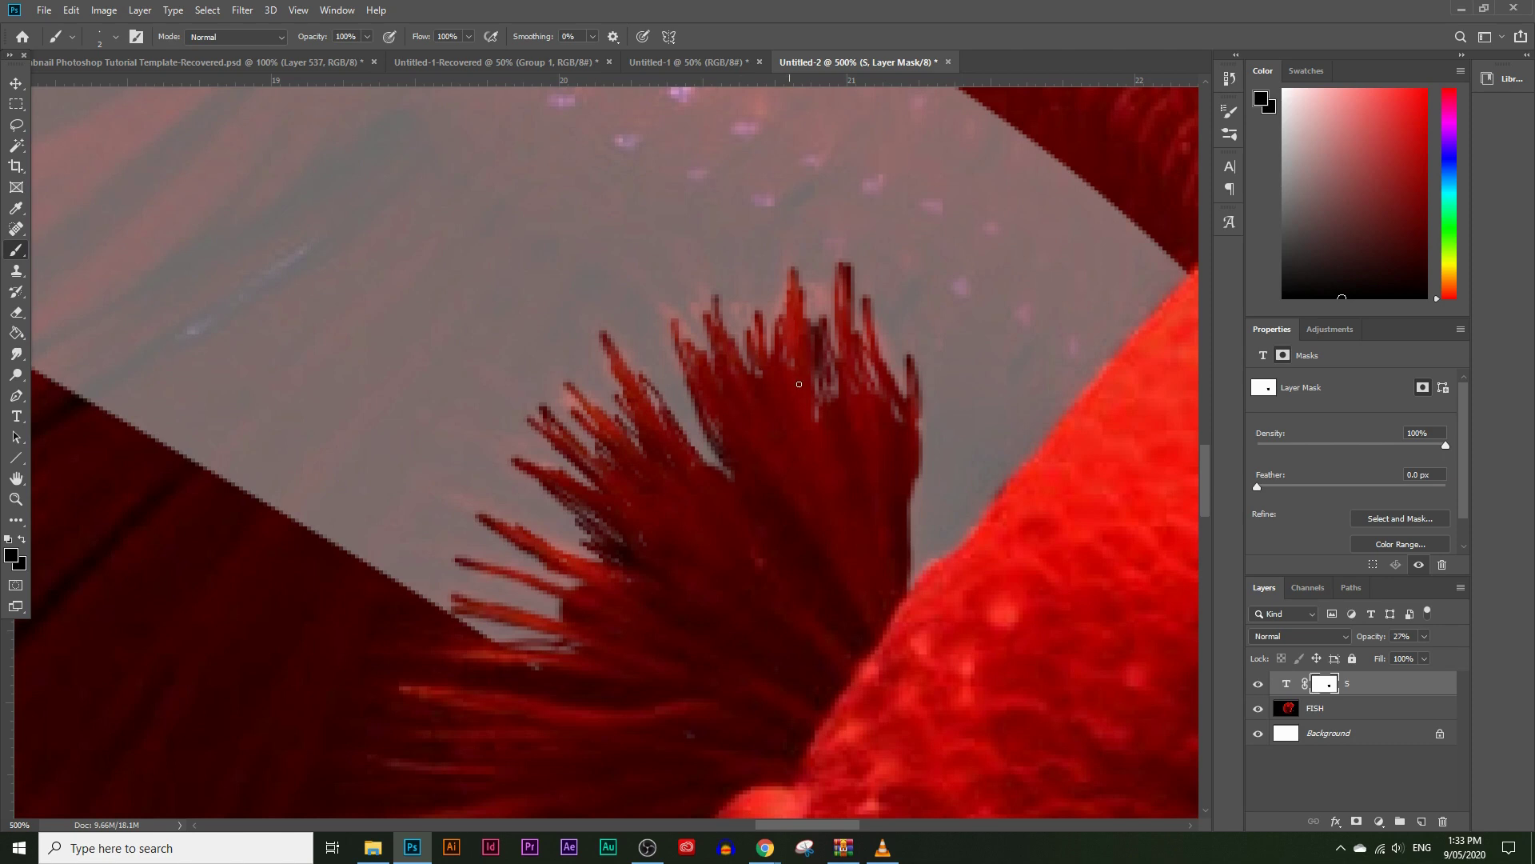
mouse_move(621, 383)
left_mouse_down()
mouse_move(652, 463)
mouse_move(555, 397)
mouse_move(647, 468)
mouse_move(563, 400)
mouse_move(655, 461)
mouse_move(608, 387)
mouse_move(660, 461)
mouse_move(658, 432)
mouse_move(728, 478)
left_mouse_up()
mouse_move(569, 544)
left_mouse_down()
mouse_move(581, 626)
mouse_move(537, 585)
mouse_move(571, 602)
mouse_move(434, 623)
mouse_move(459, 608)
mouse_move(436, 609)
mouse_move(489, 602)
mouse_move(444, 611)
mouse_move(602, 643)
mouse_move(541, 581)
mouse_move(429, 563)
mouse_move(547, 598)
left_mouse_up()
left_click_drag(547, 512, 616, 561)
left_click_drag(706, 442, 729, 474)
left_click_drag(917, 484, 909, 579)
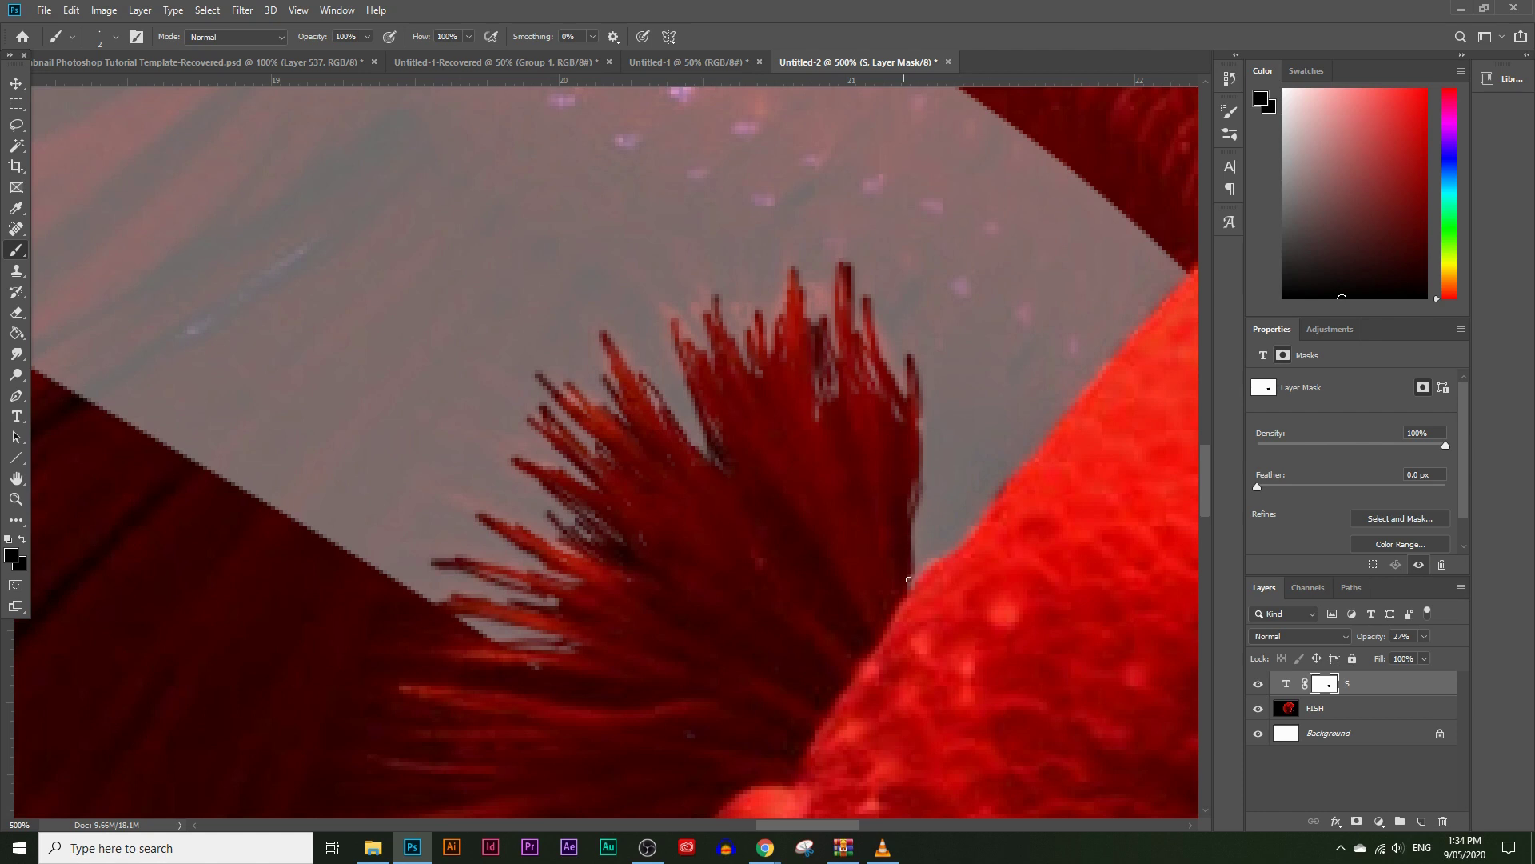
Set the foreground colour to white (ffffff) for brushing parts of the letter back in around the fin.
key("z")
scroll(702, 470, "down", 5)
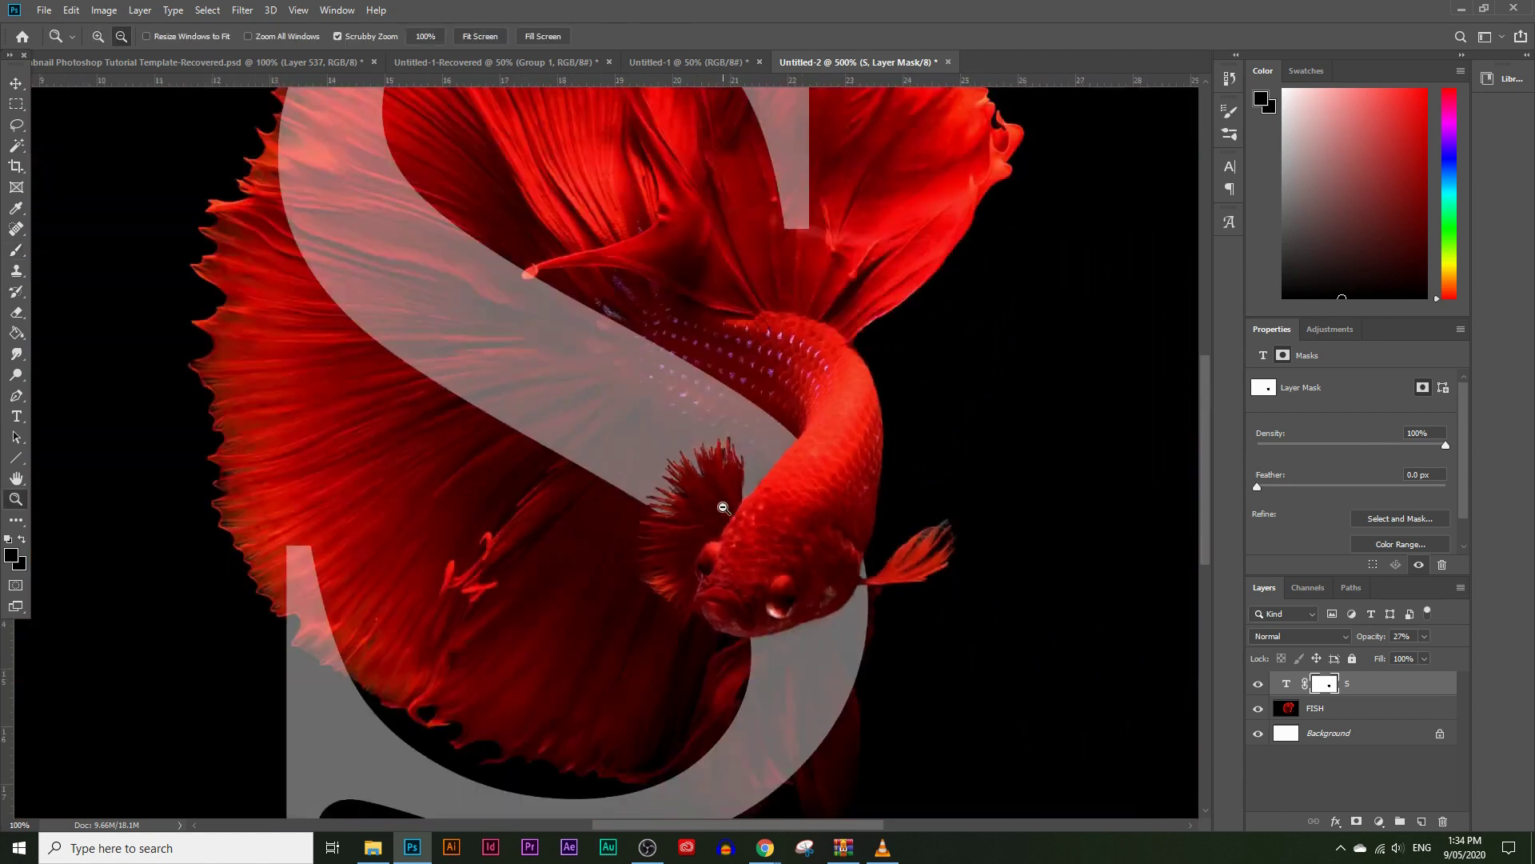
left_click(723, 508, "alt")
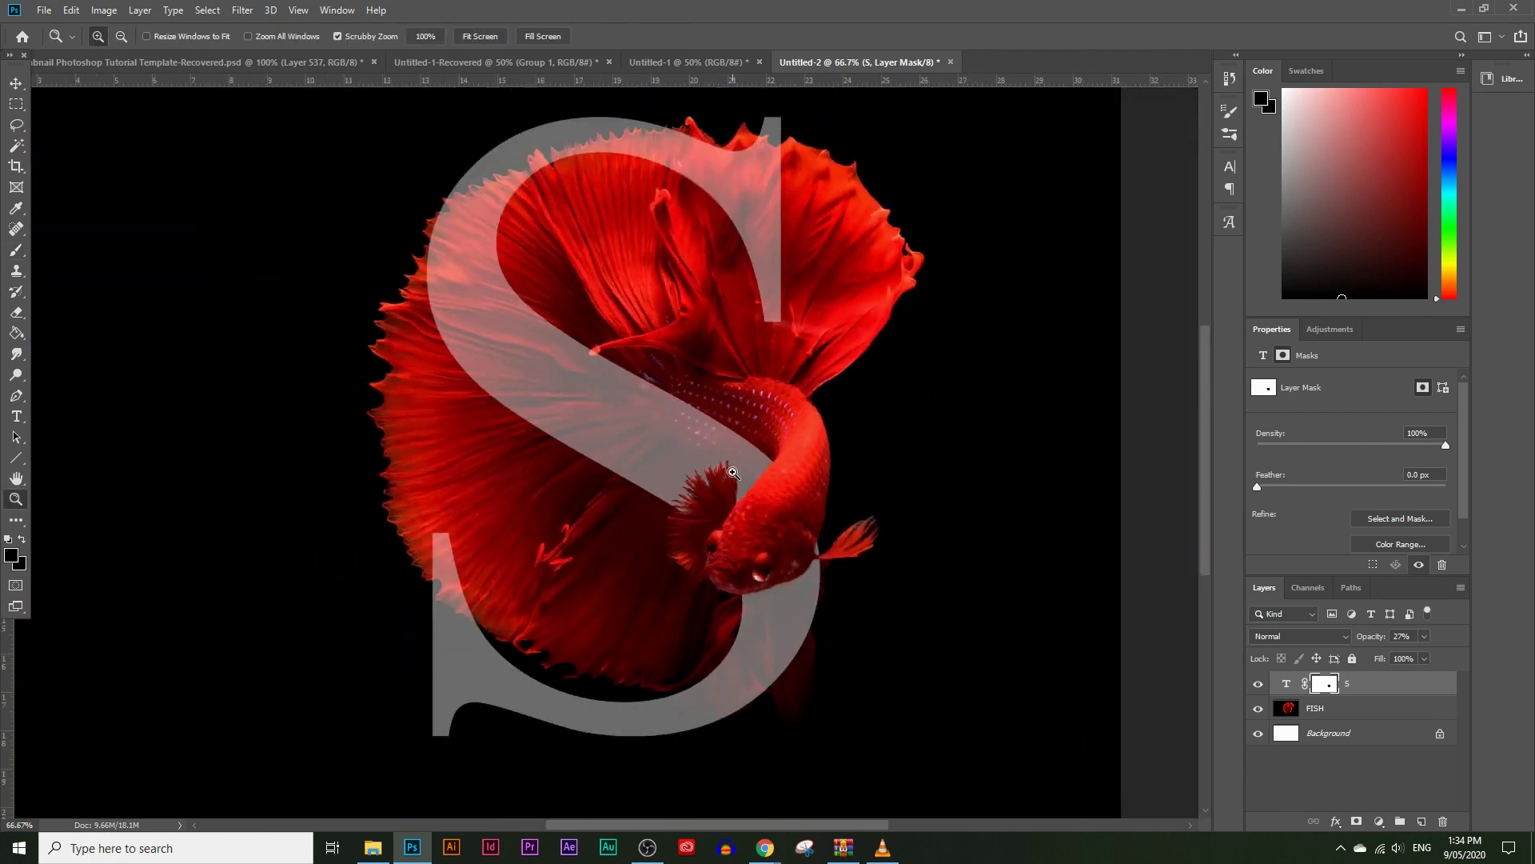
left_click(723, 508)
left_click(723, 508)
left_click(723, 508)
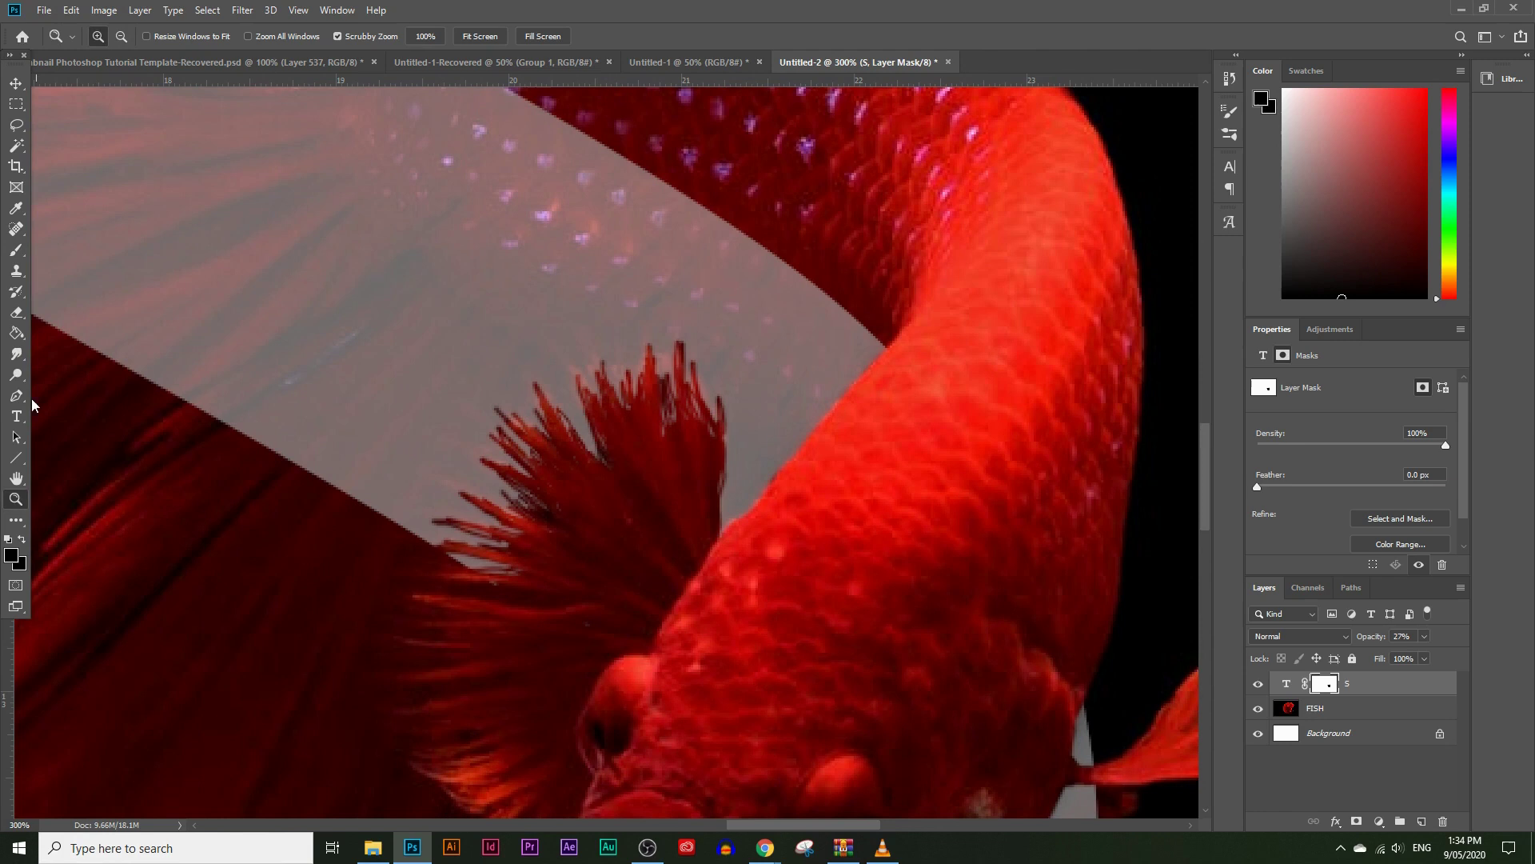
left_click(11, 555)
type("ffffff")
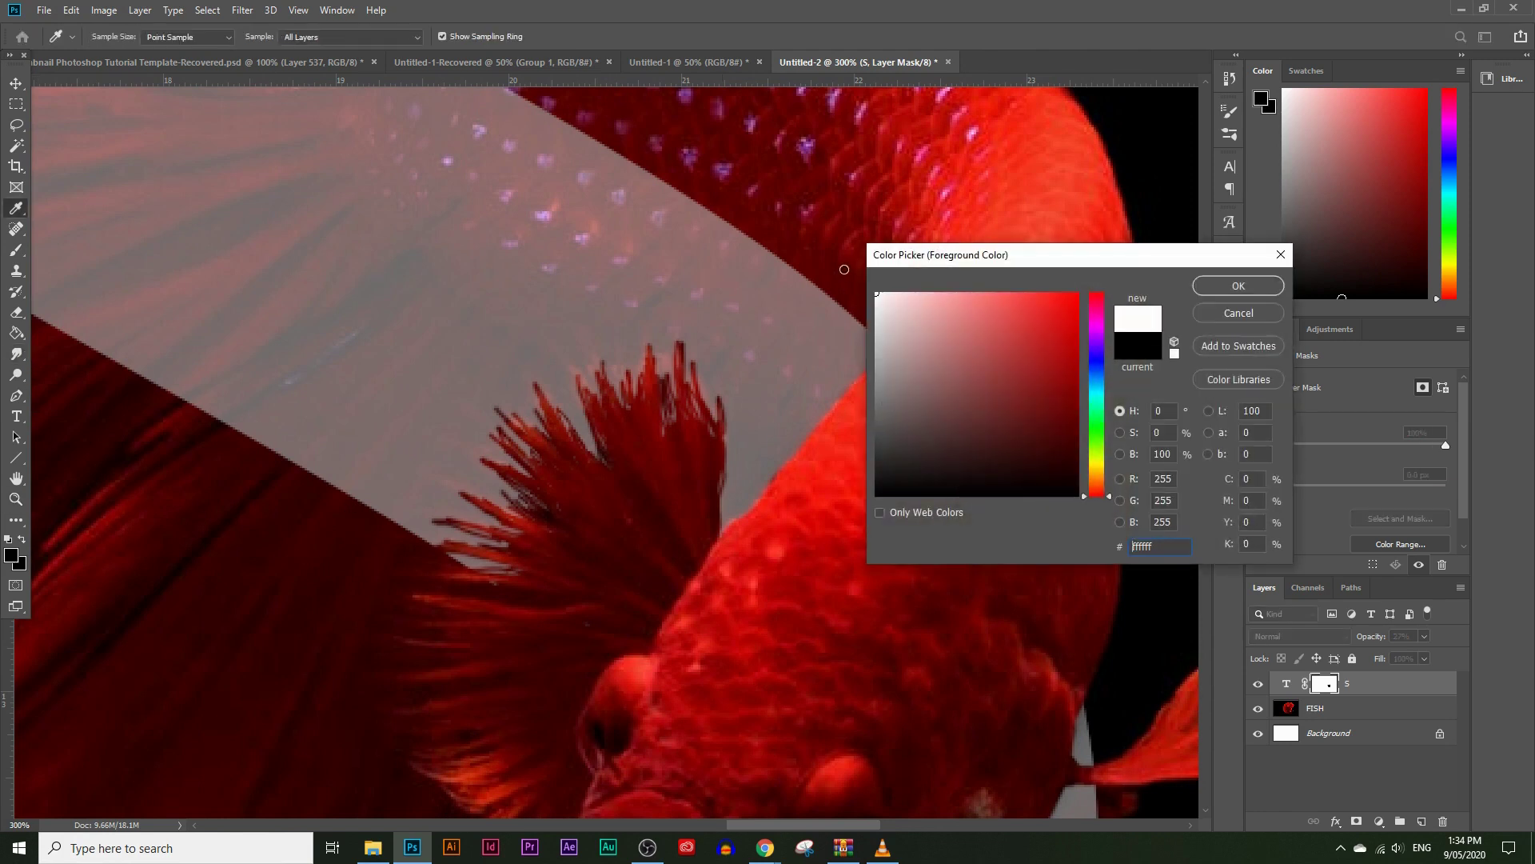
left_click(1223, 291)
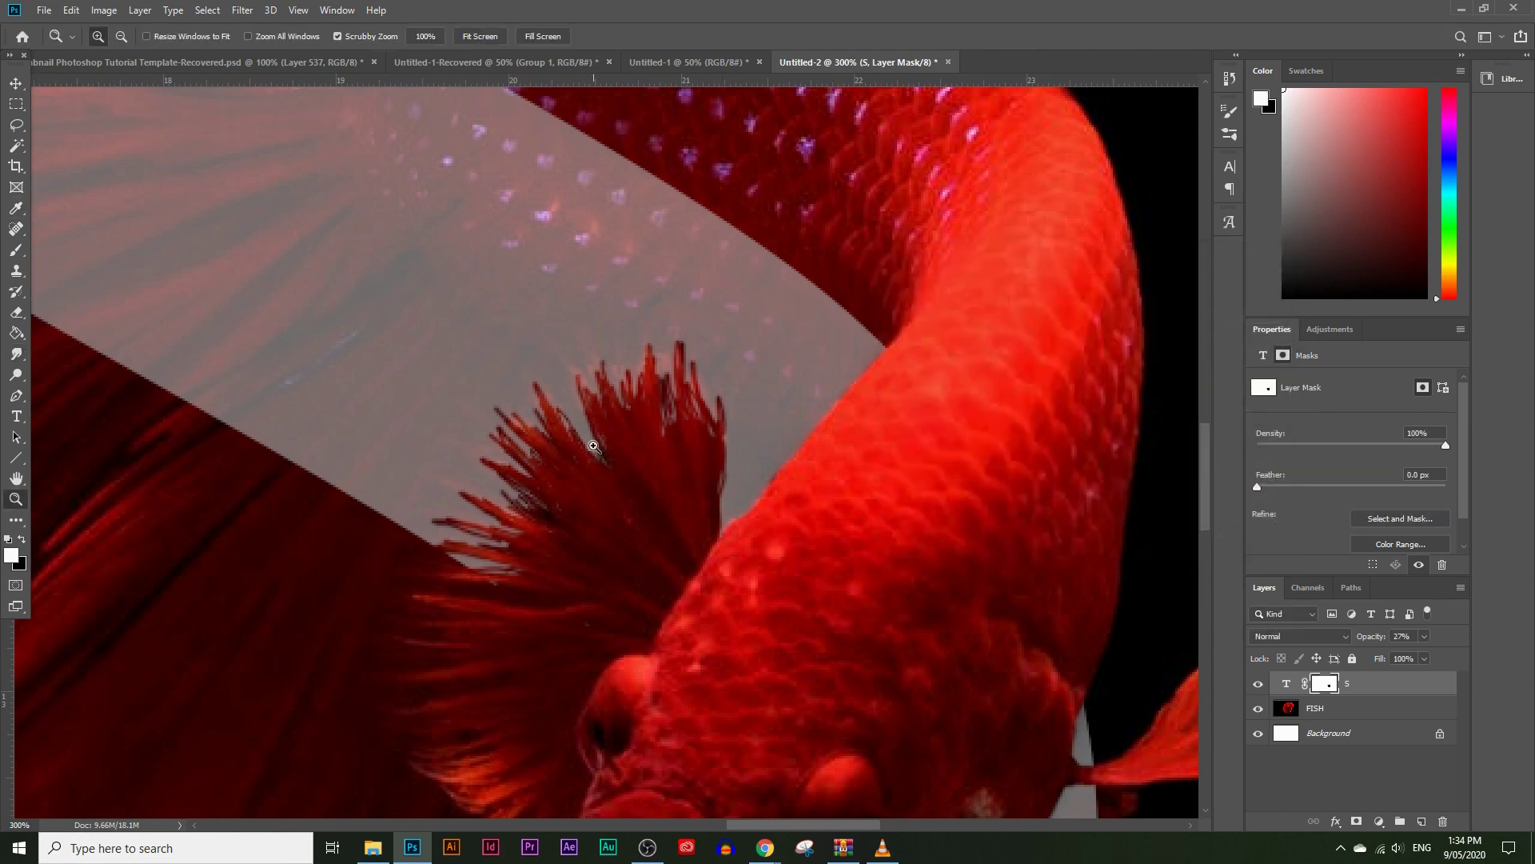
left_click(596, 447)
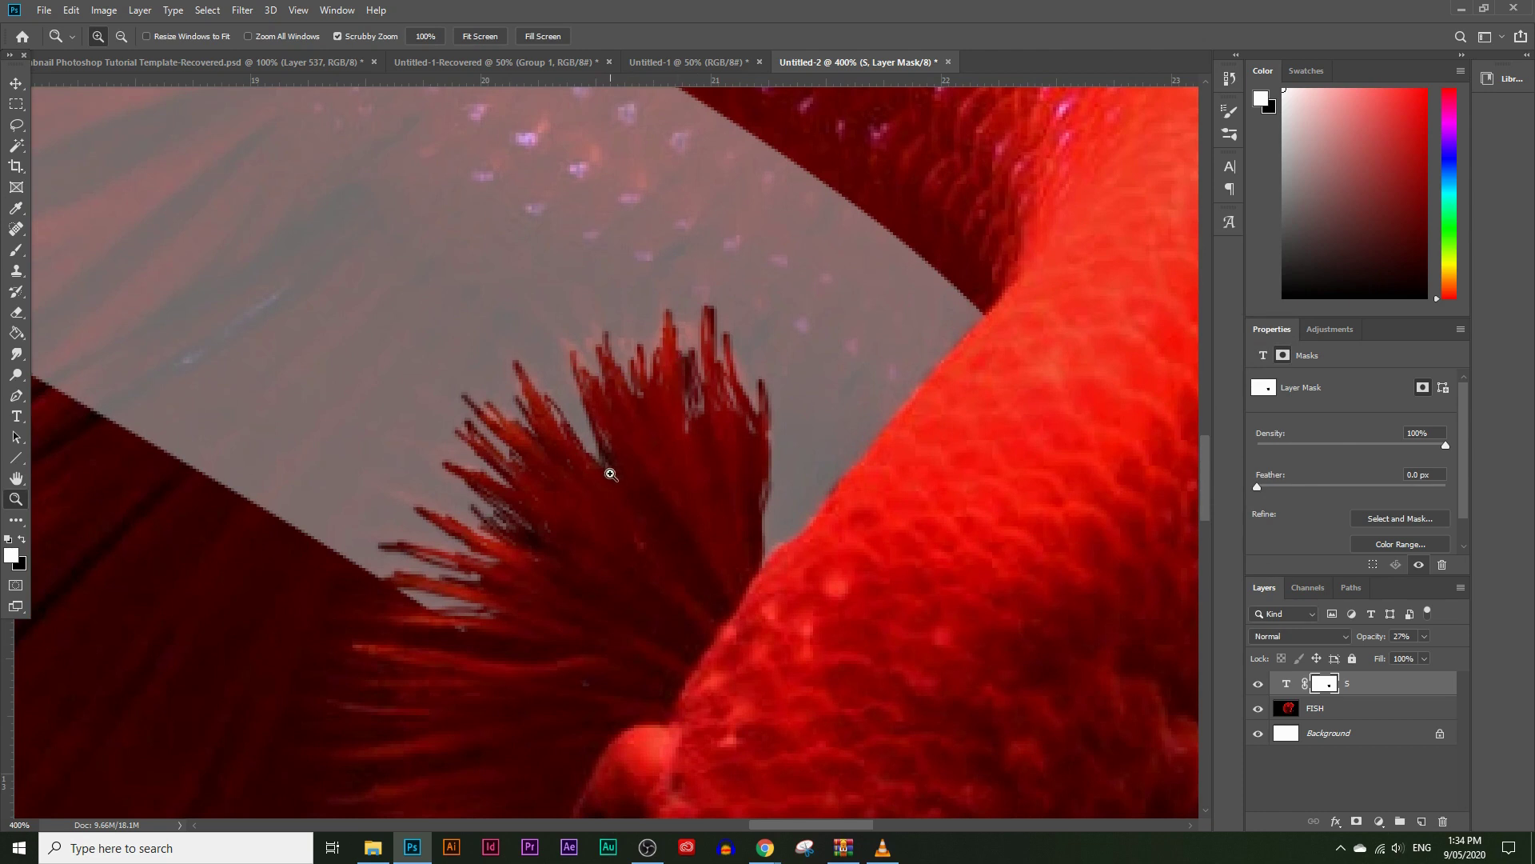
key("b")
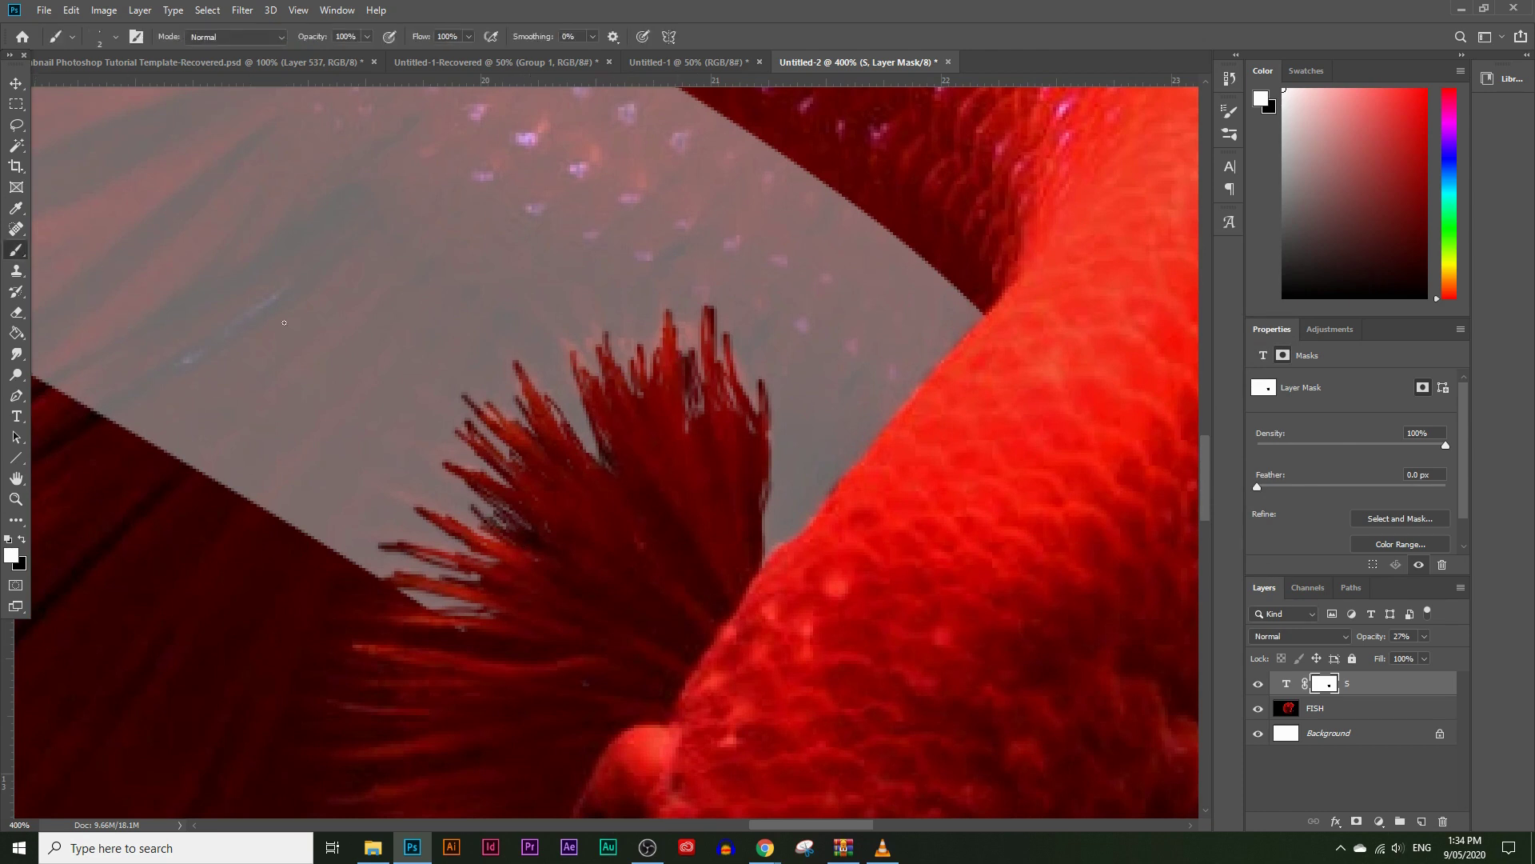
Reduce the brush size to 1 px and paint slivers of the letter back in between the fin's spines.
mouse_move(518, 523)
left_mouse_down()
mouse_move(528, 531)
mouse_move(471, 499)
left_mouse_up()
left_click(115, 36)
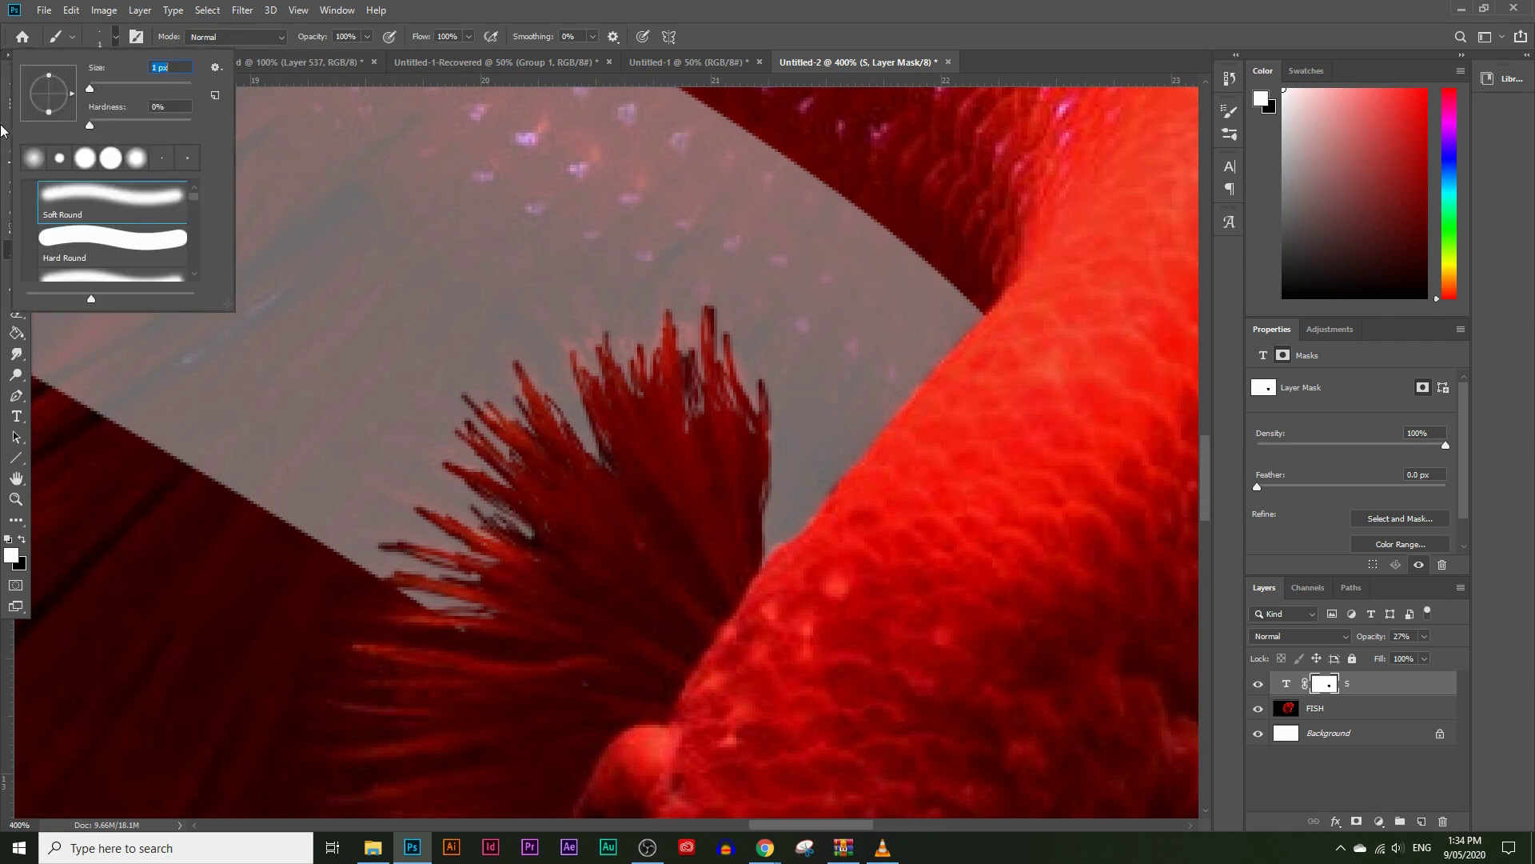
key("Return")
mouse_move(509, 528)
left_mouse_down()
mouse_move(524, 516)
mouse_move(470, 456)
mouse_move(542, 490)
mouse_move(482, 436)
left_mouse_up()
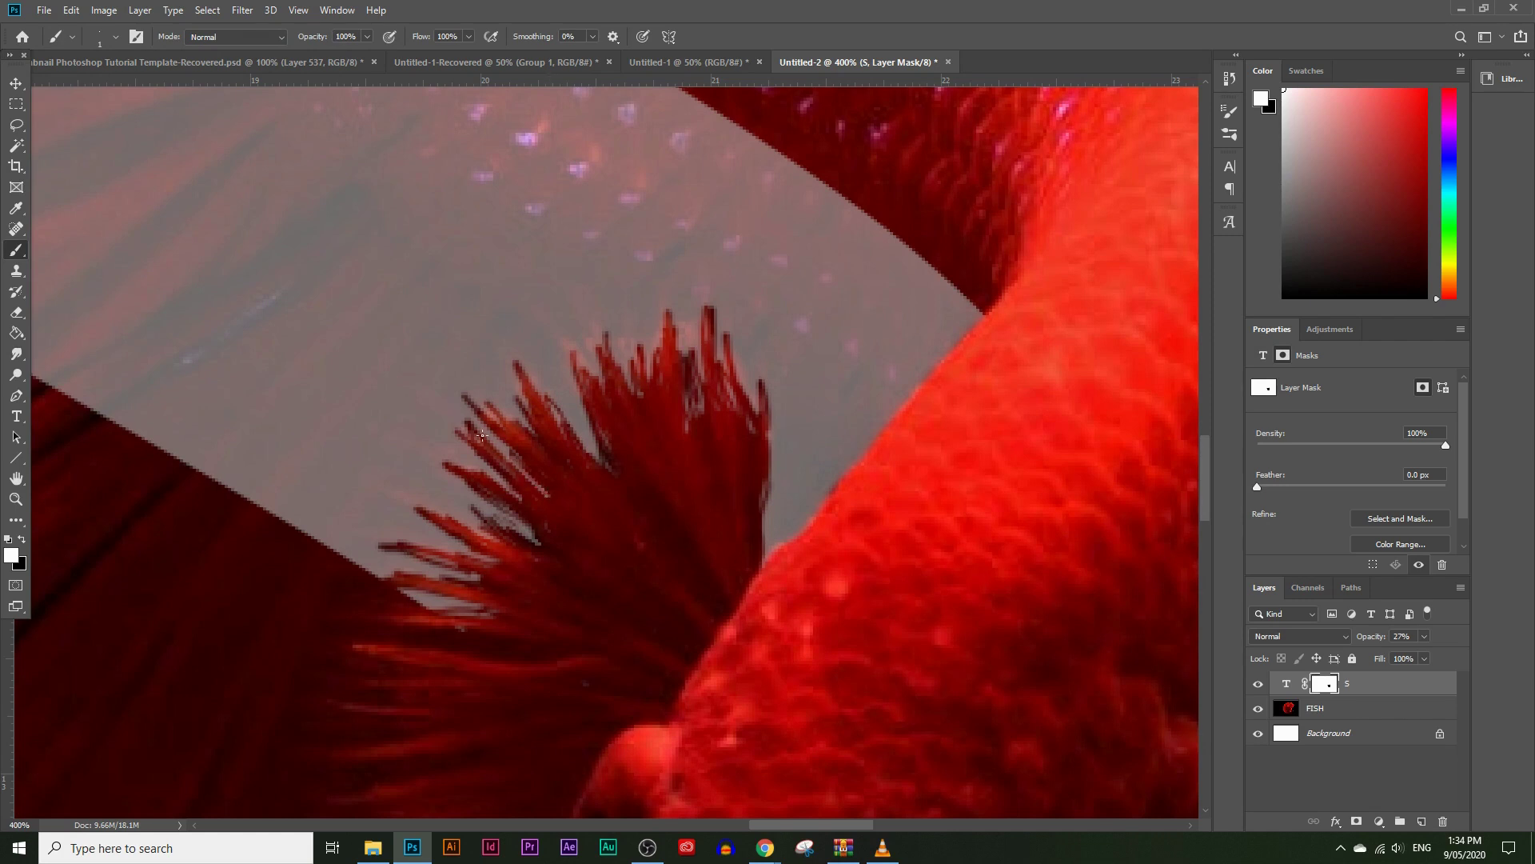
mouse_move(536, 494)
left_mouse_down()
mouse_move(541, 457)
mouse_move(608, 454)
mouse_move(606, 406)
mouse_move(735, 410)
mouse_move(765, 509)
left_mouse_up()
mouse_move(516, 578)
left_mouse_down()
mouse_move(487, 601)
mouse_move(437, 593)
mouse_move(472, 614)
left_mouse_up()
left_click_drag(476, 532, 400, 497)
left_click_drag(537, 439, 604, 382)
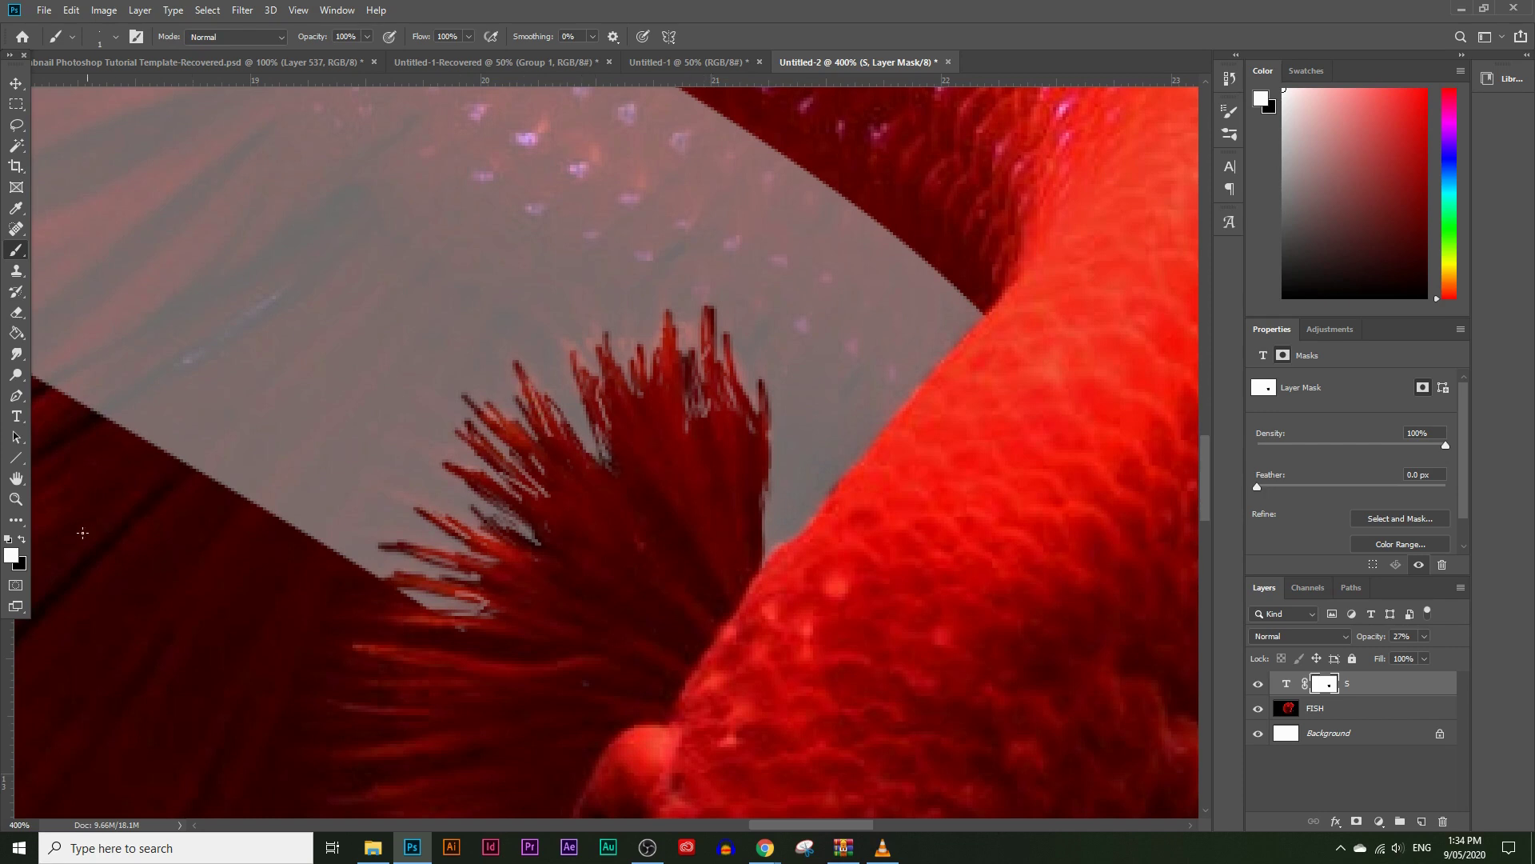
Set the foreground colour to black and raise the S layer's opacity to 100%.
left_click(11, 555)
left_click(903, 495)
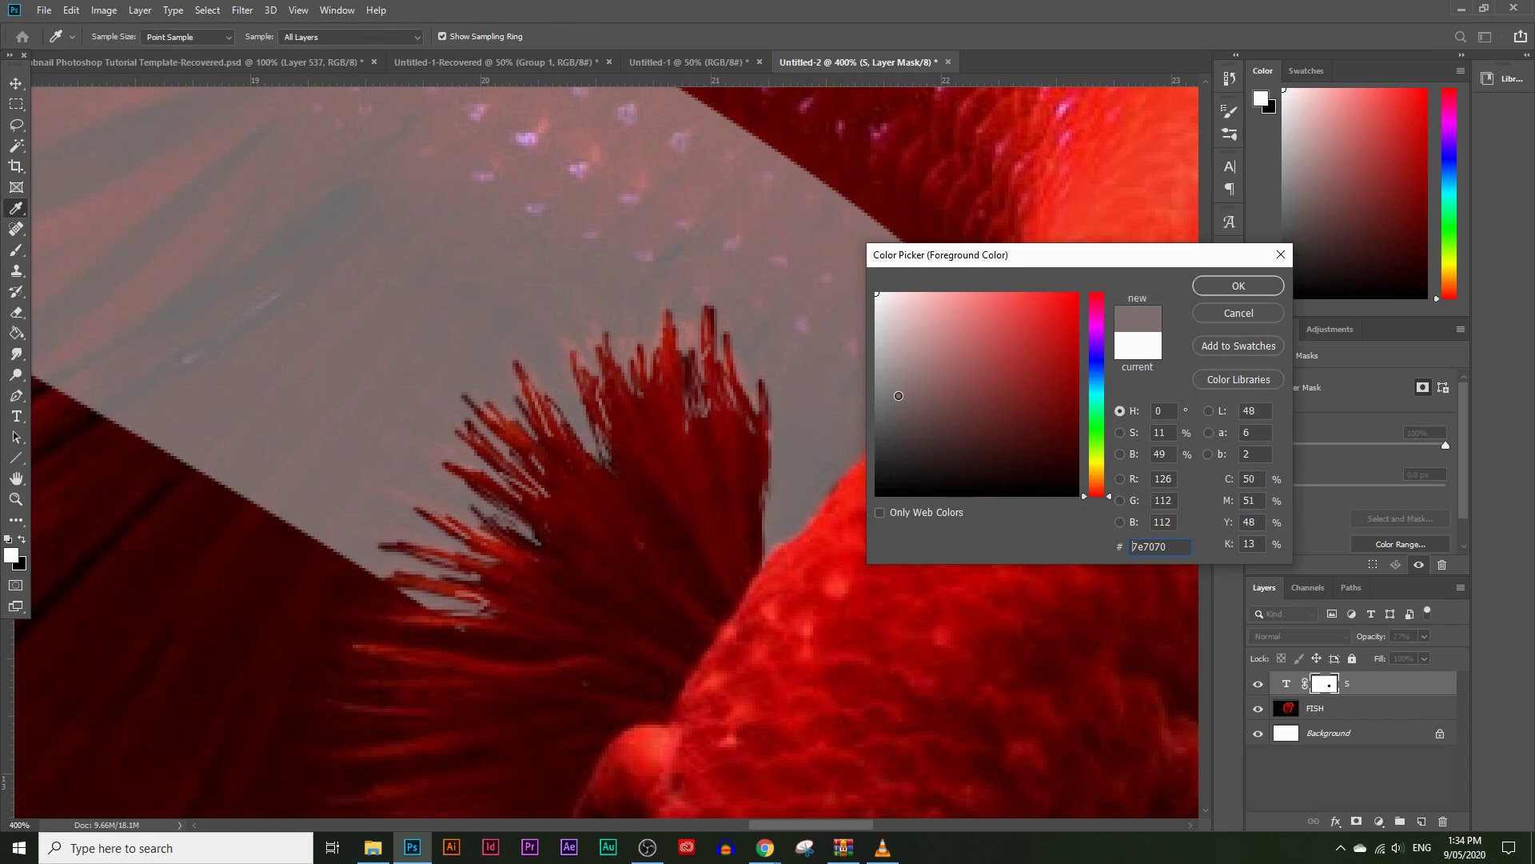
left_click(1220, 291)
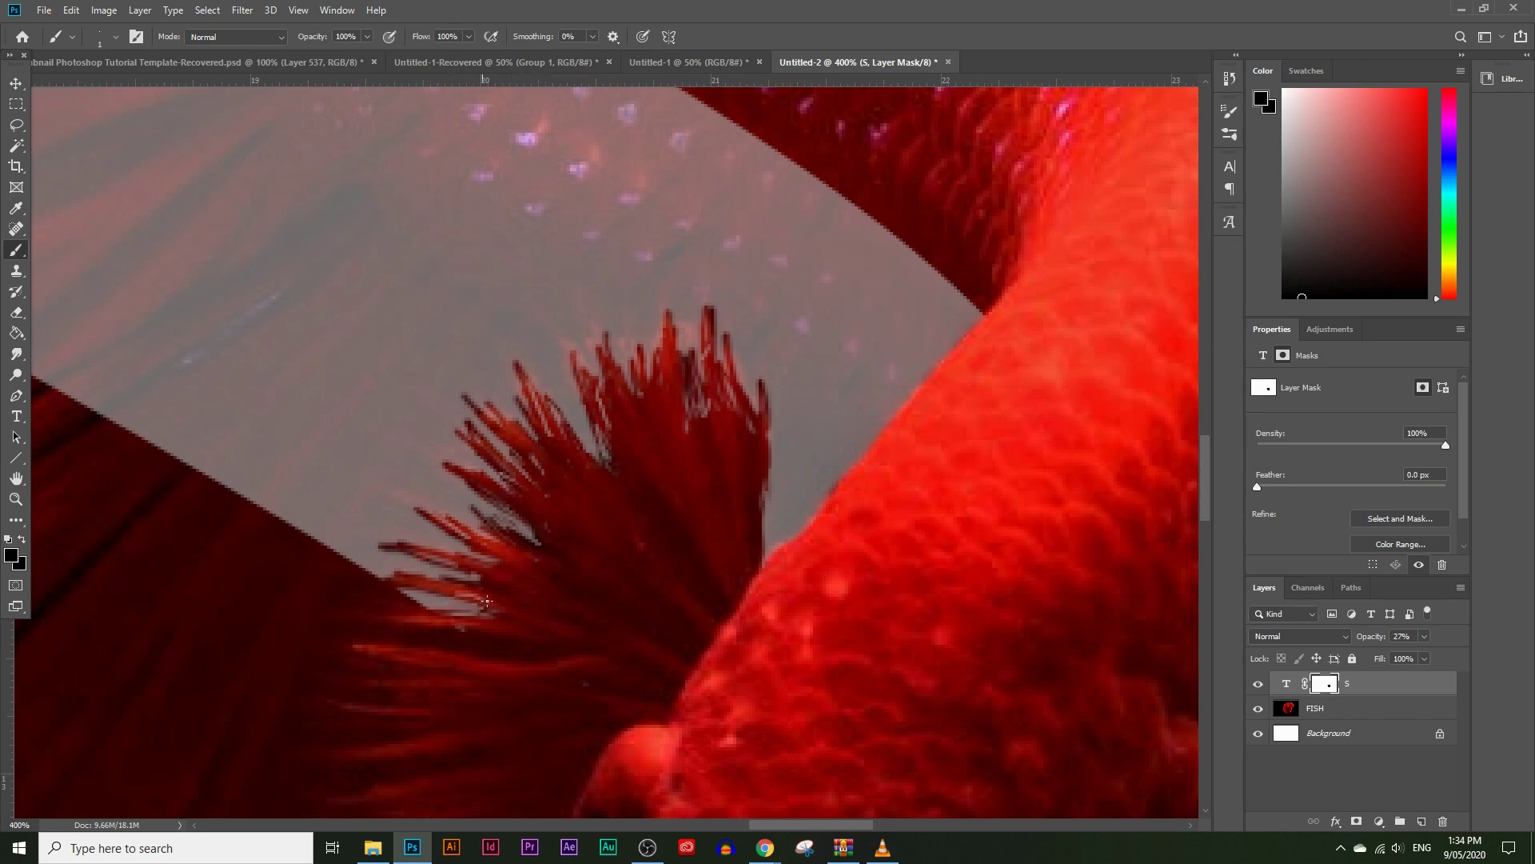
left_click(15, 499)
left_click(662, 412, "alt")
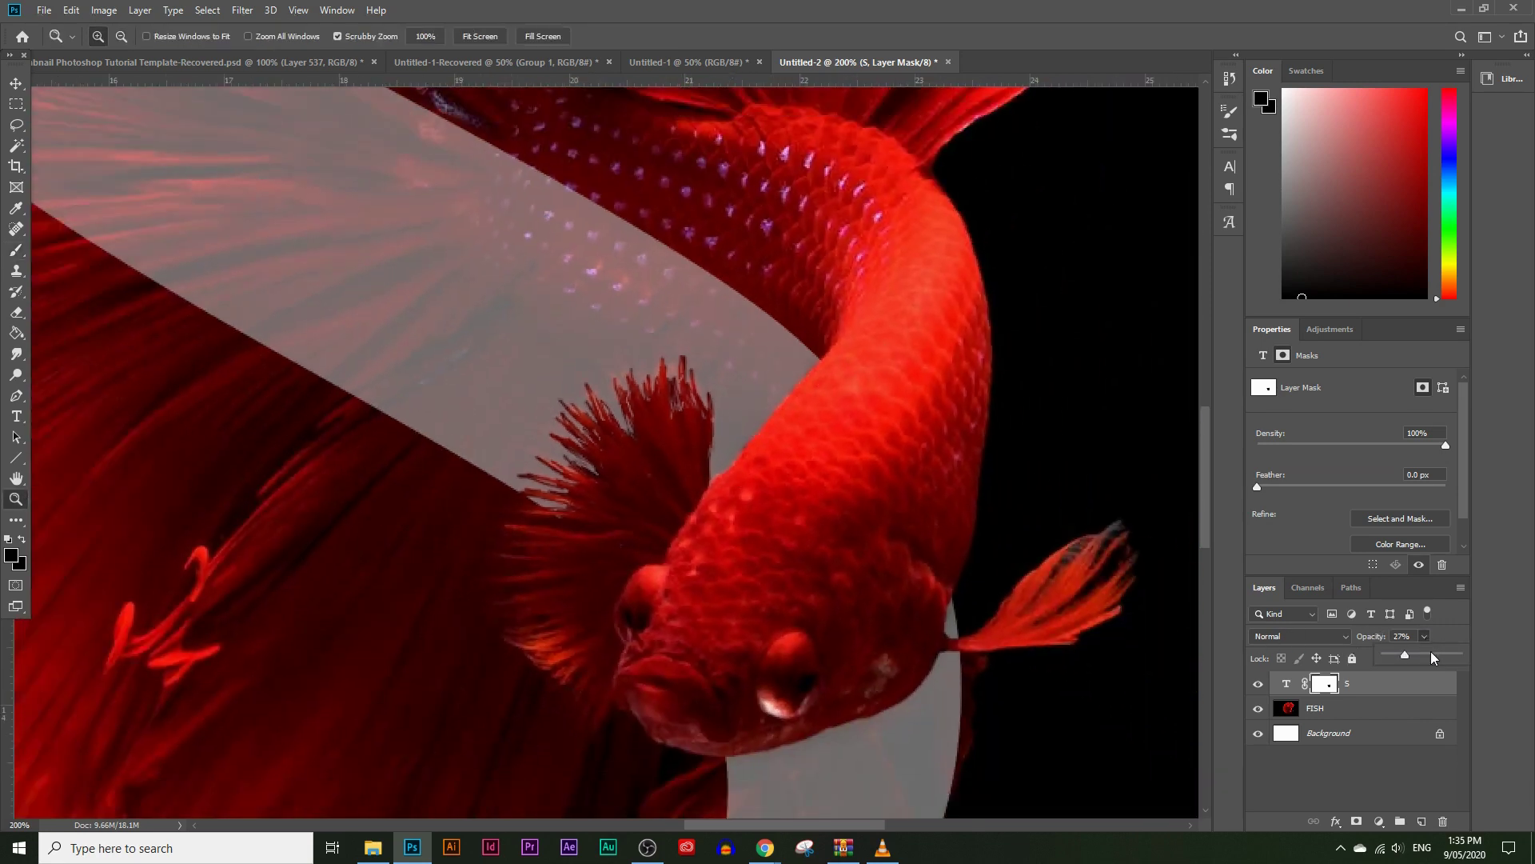
left_click_drag(1431, 657, 1463, 655)
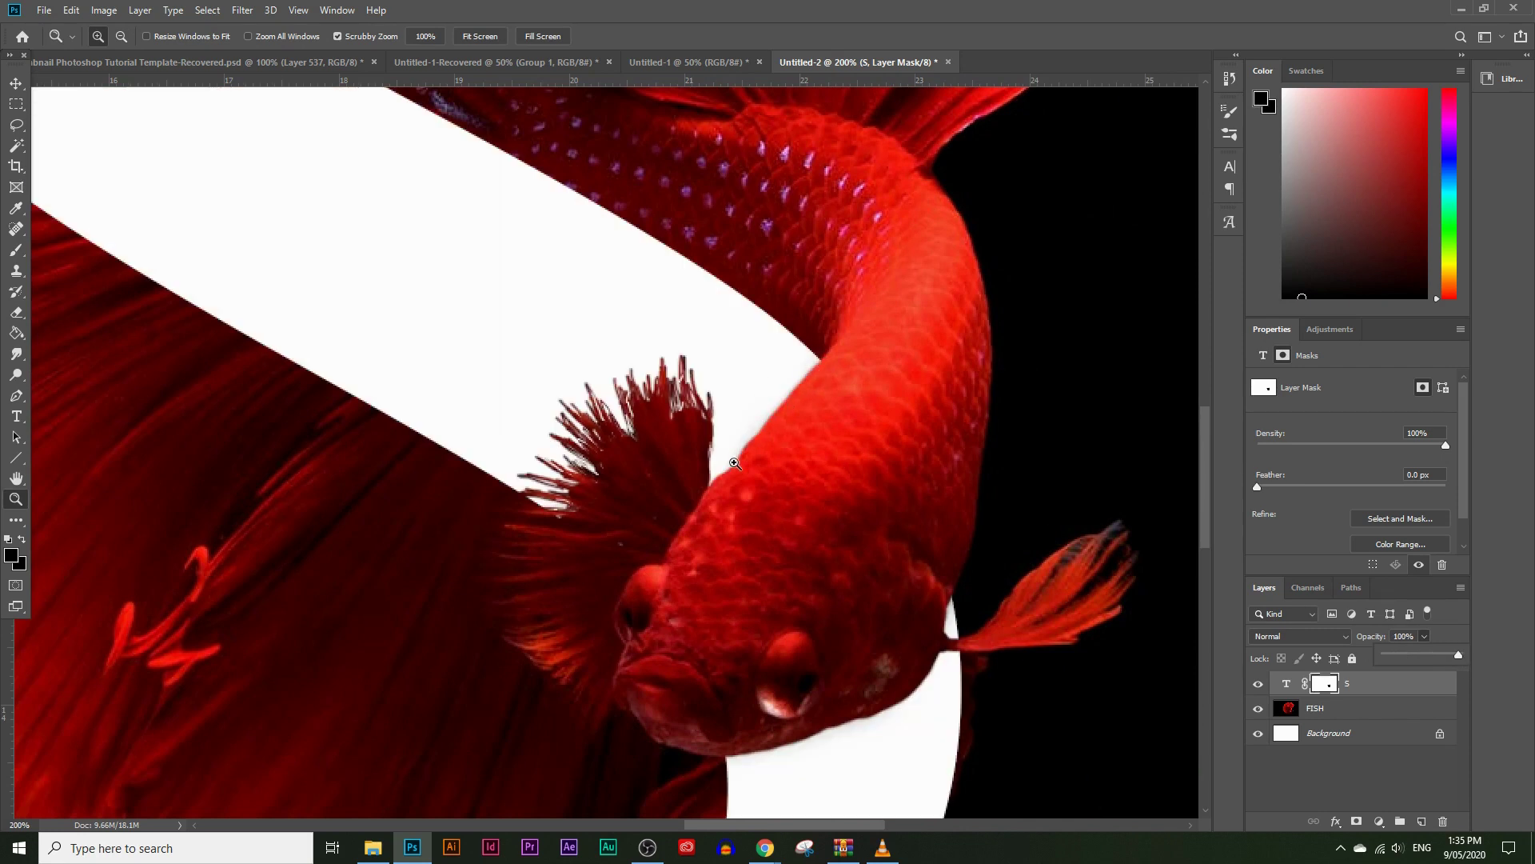
Set the brush size to 105 px and its hardness to 95%.
left_click(16, 249)
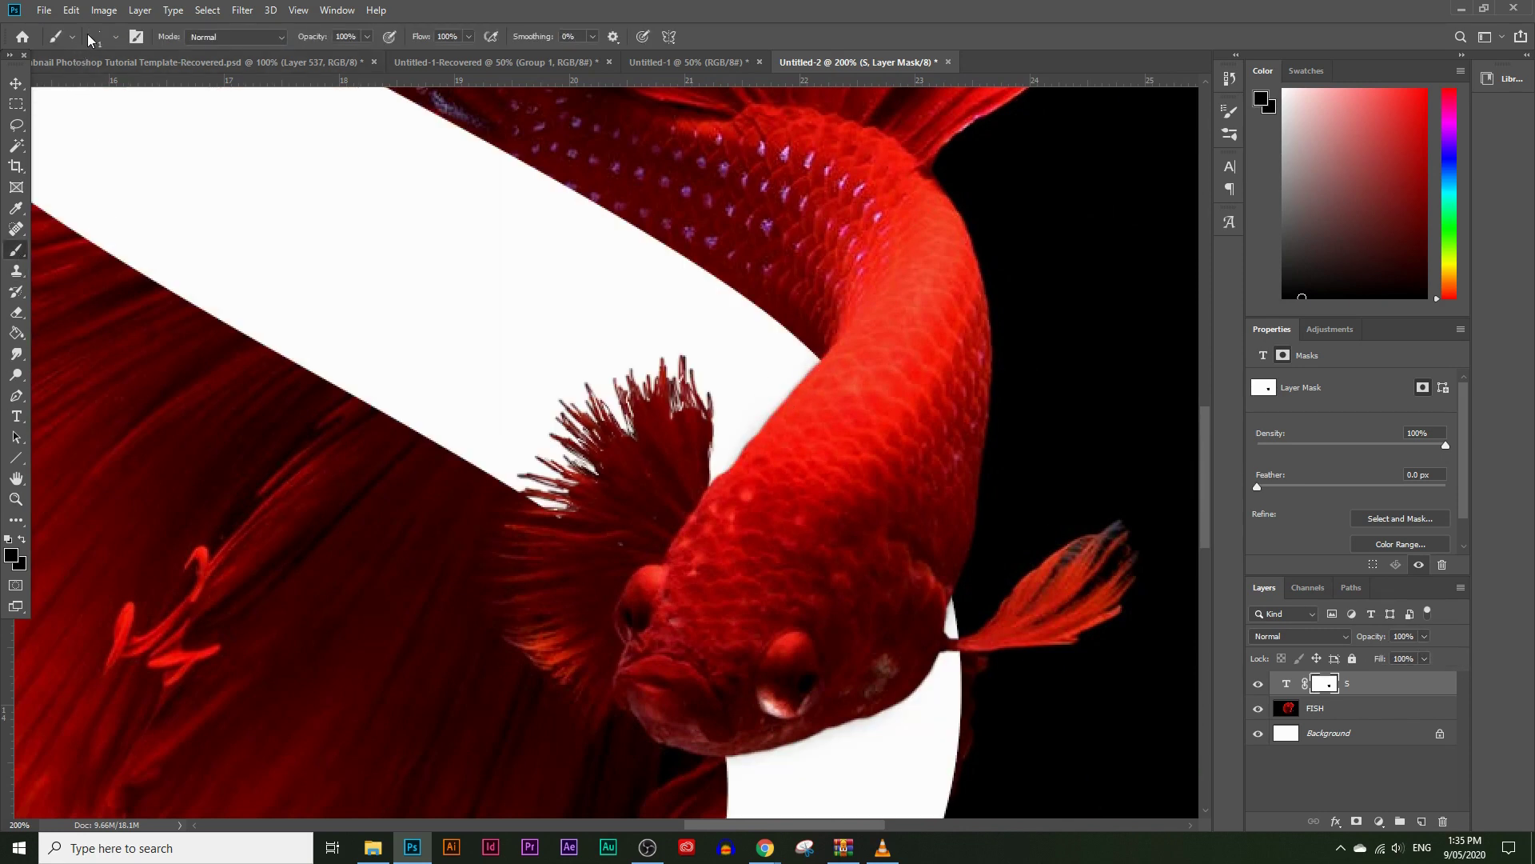
left_click(115, 37)
left_click(133, 124)
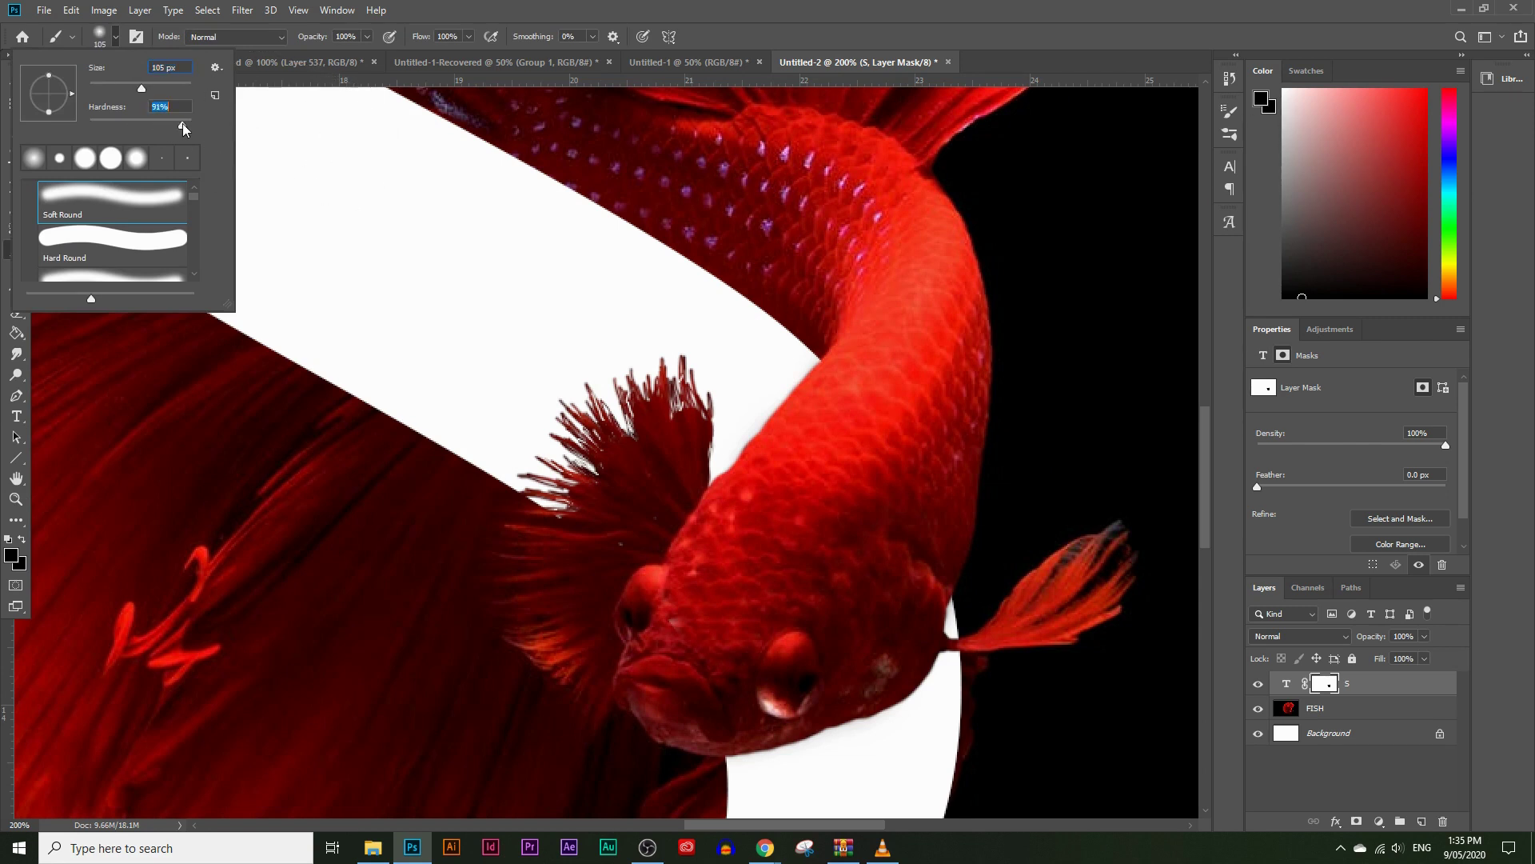
key("Return")
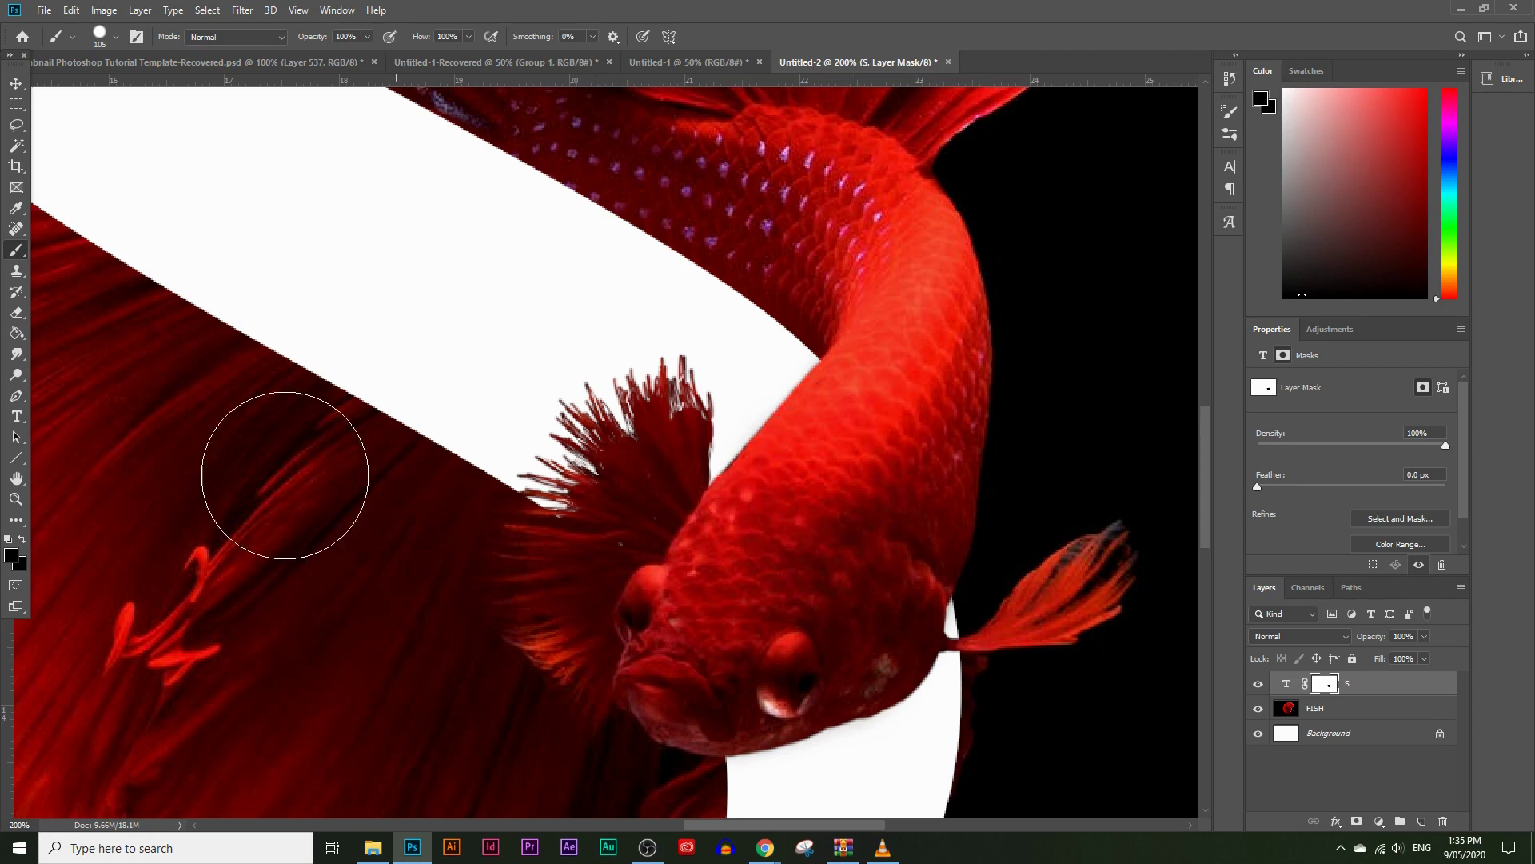
Check the whole letter and the fin up close, target the S layer's mask and lower the brush hardness to 0%.
left_click(15, 498)
left_click(448, 448, "alt")
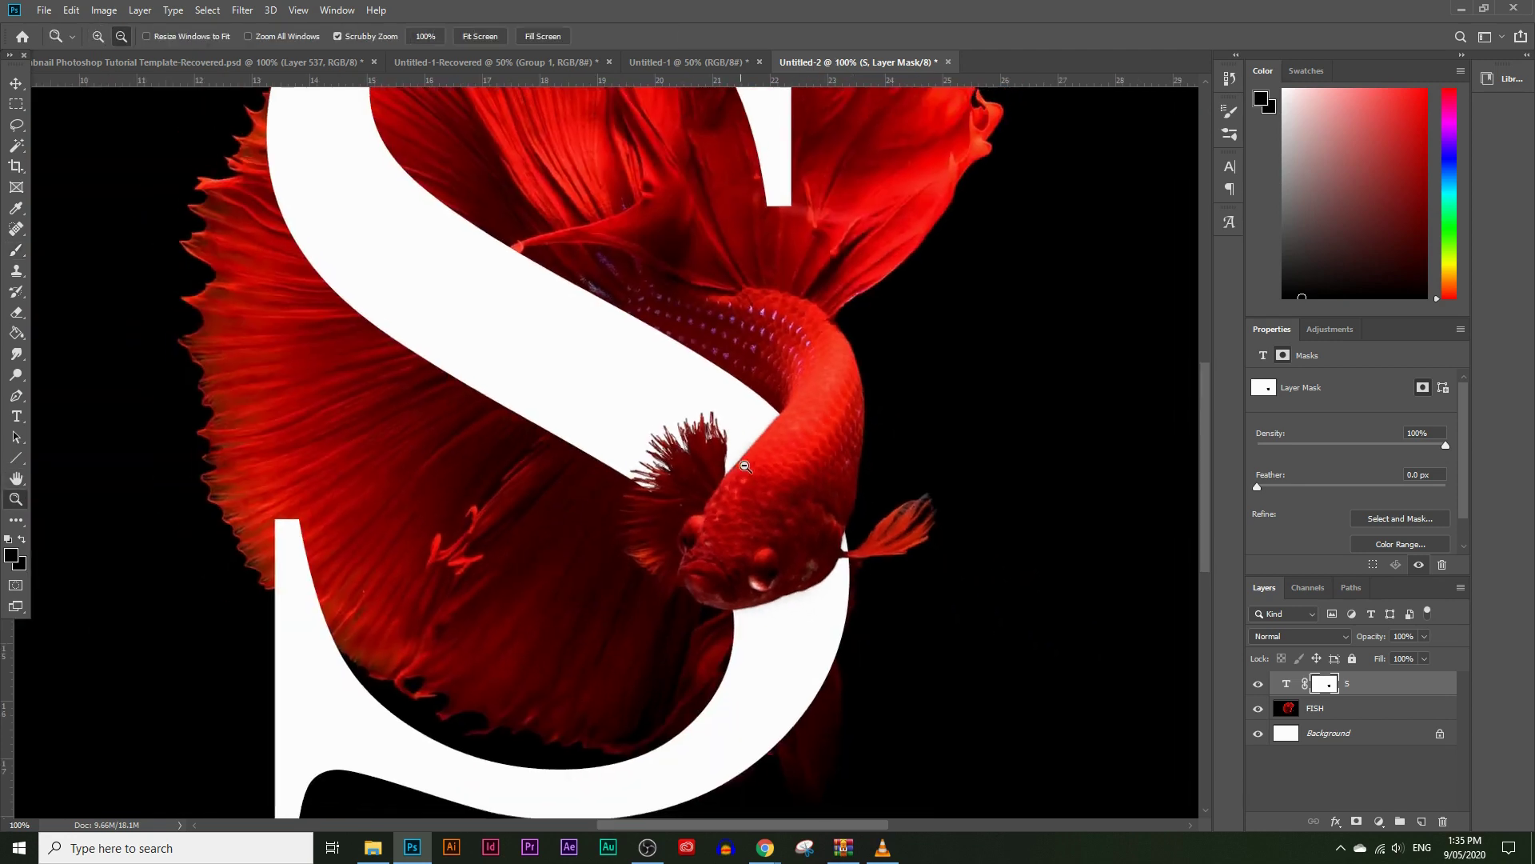
left_click(719, 480, "alt")
left_click(768, 497, "alt")
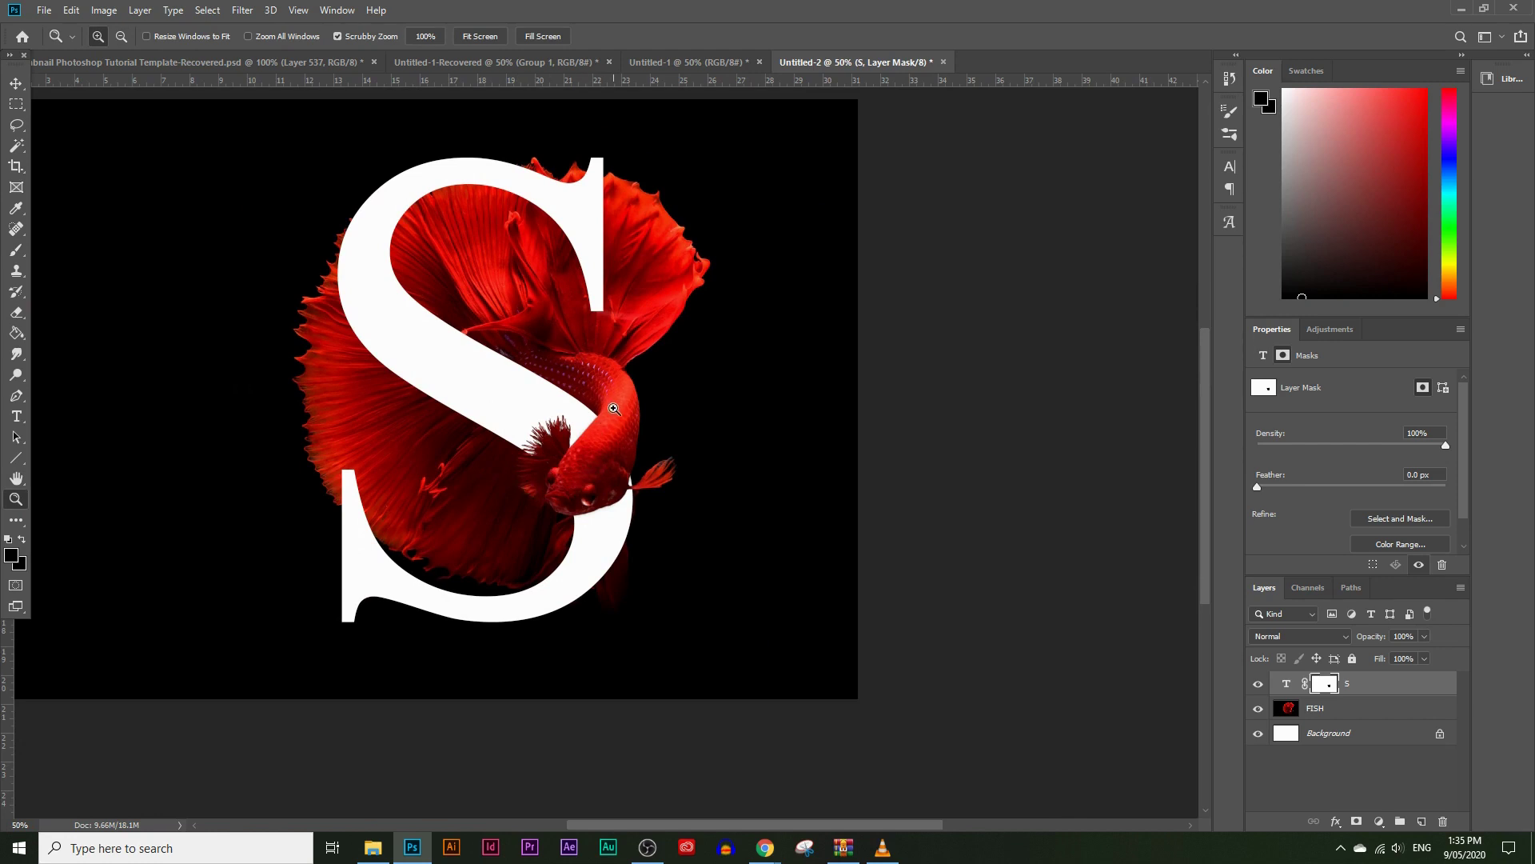
left_click(528, 416)
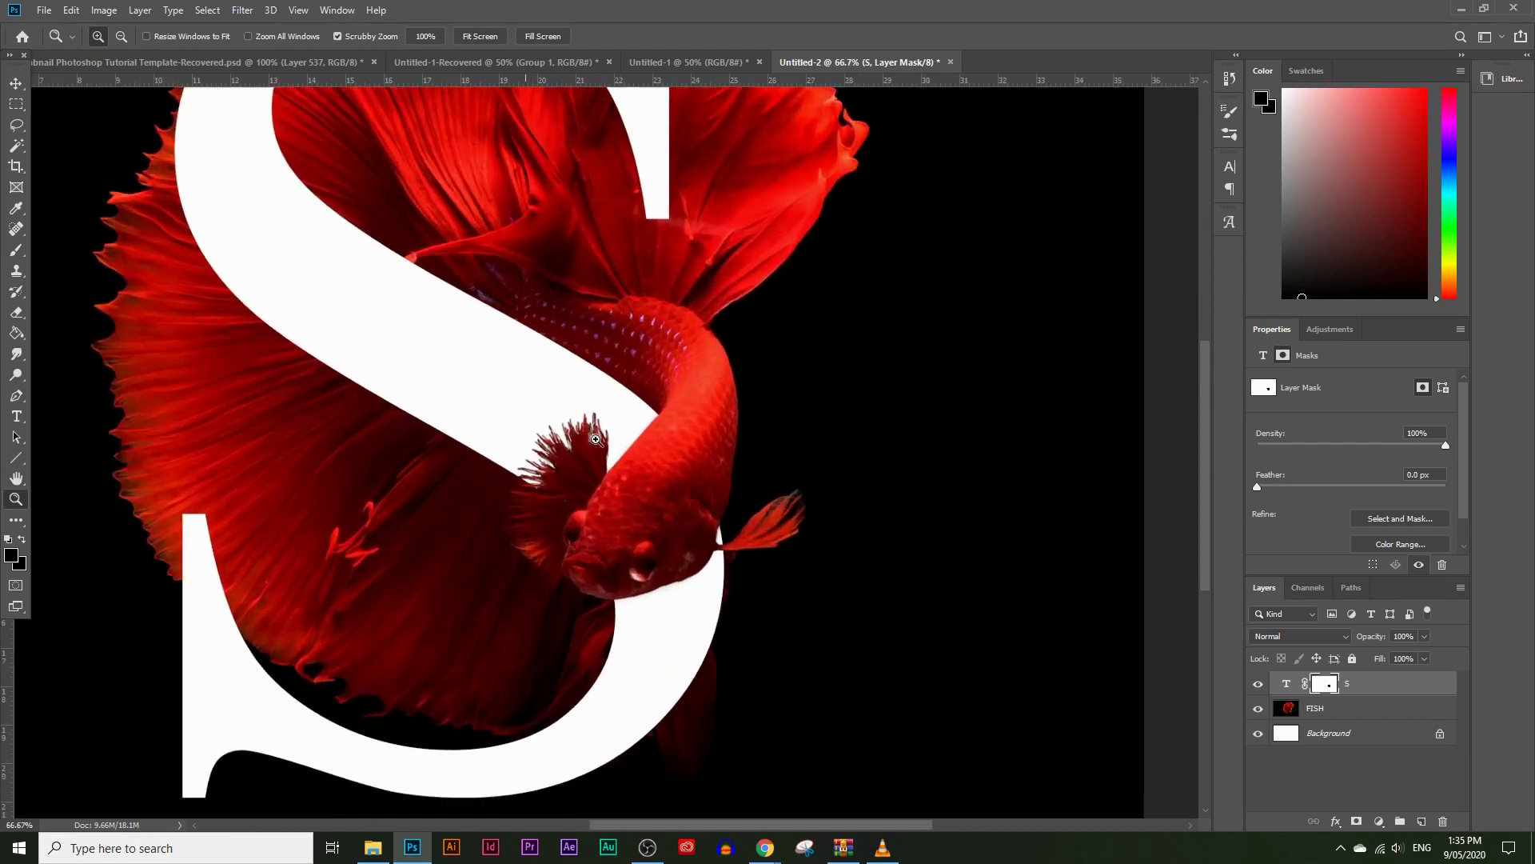
left_click_drag(503, 449, 659, 466)
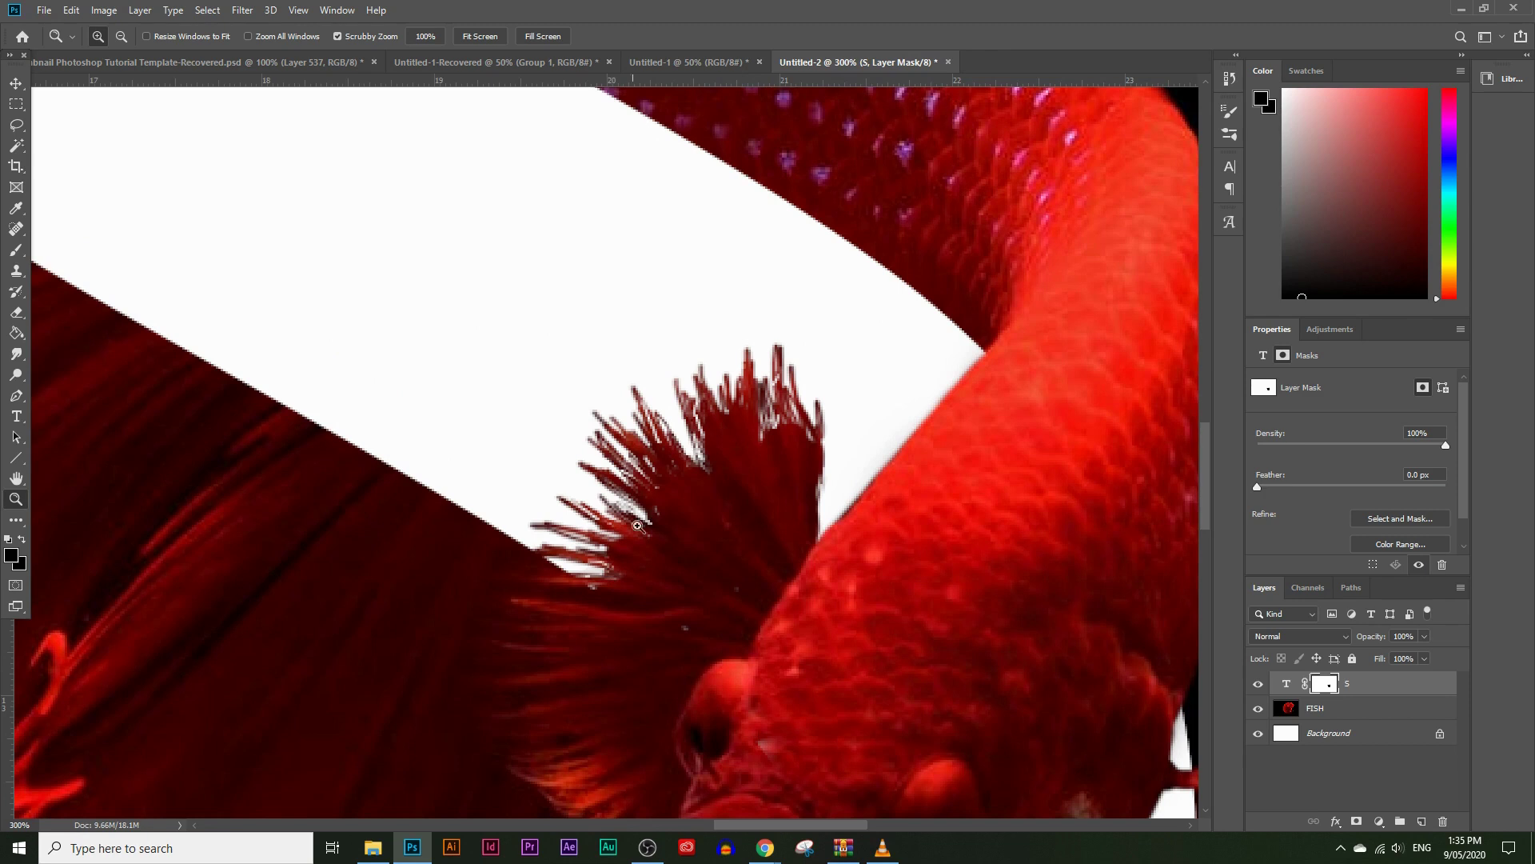
left_click(1372, 709)
left_click(1396, 693)
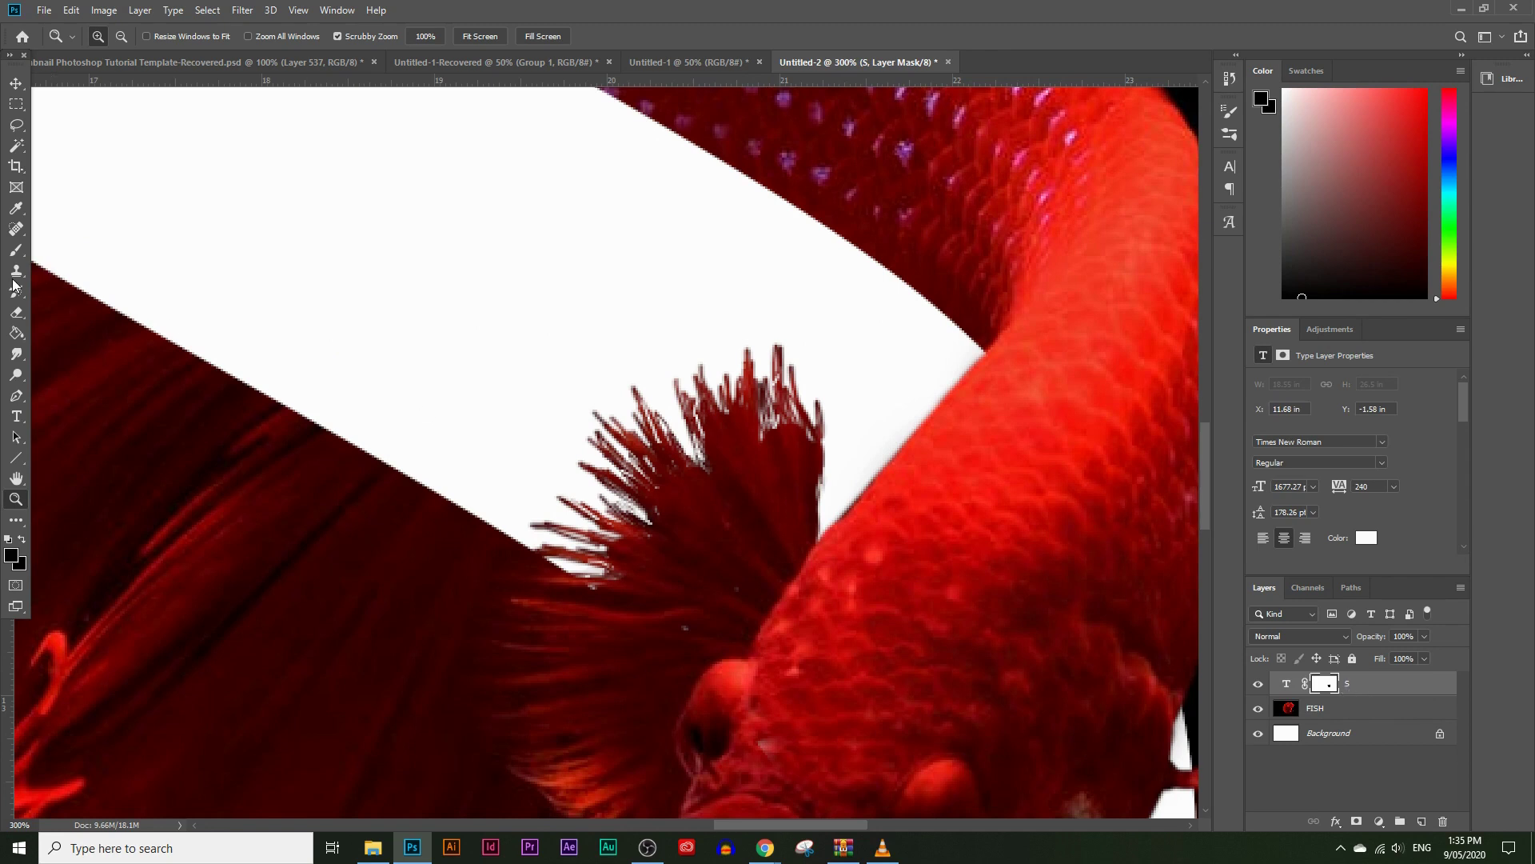
left_click(16, 250)
left_click(112, 36)
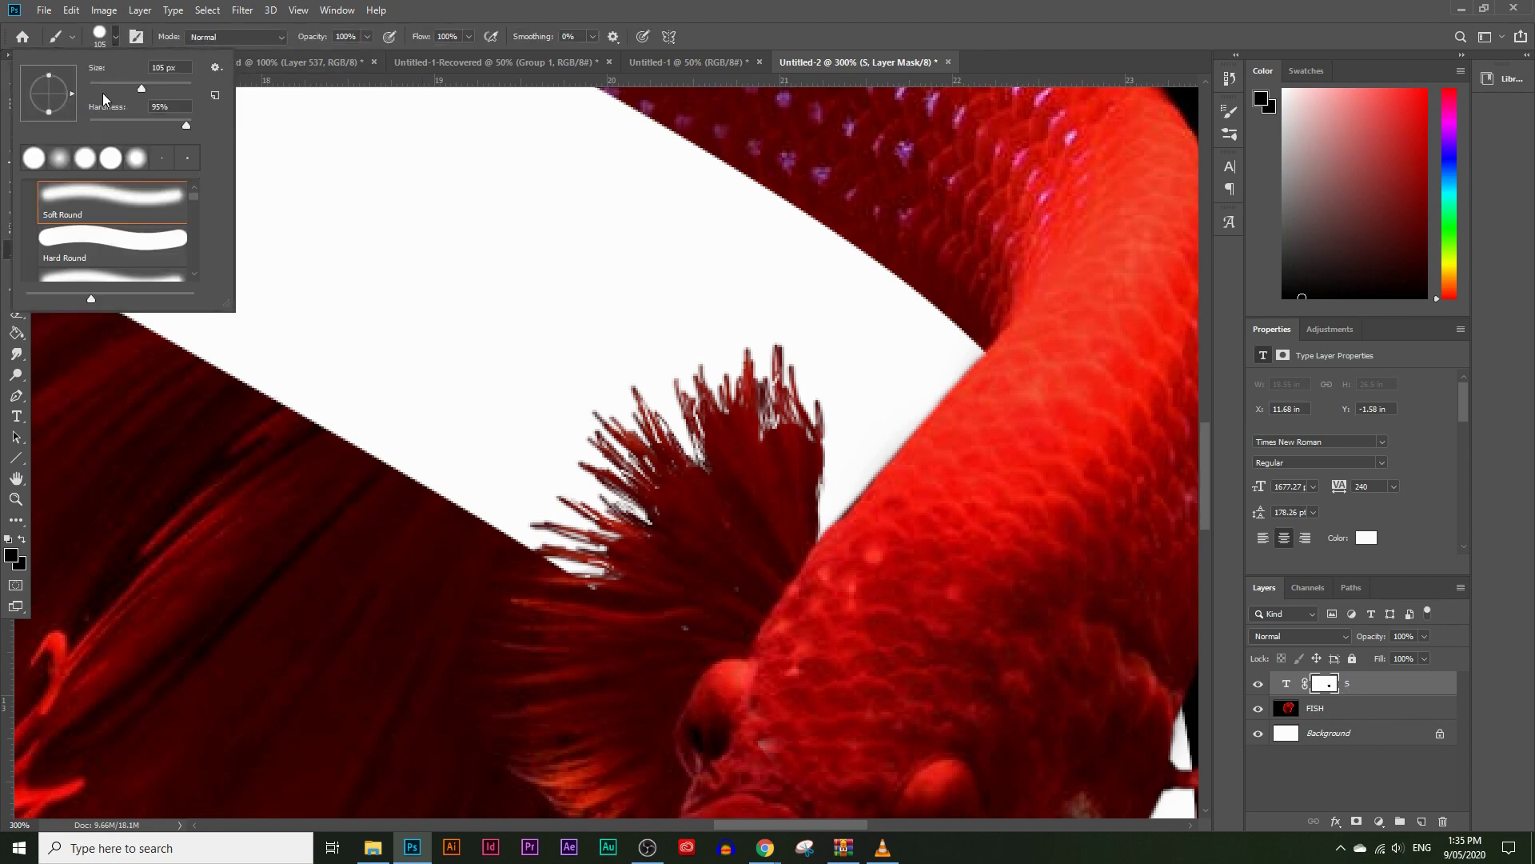
left_click_drag(144, 125, 92, 128)
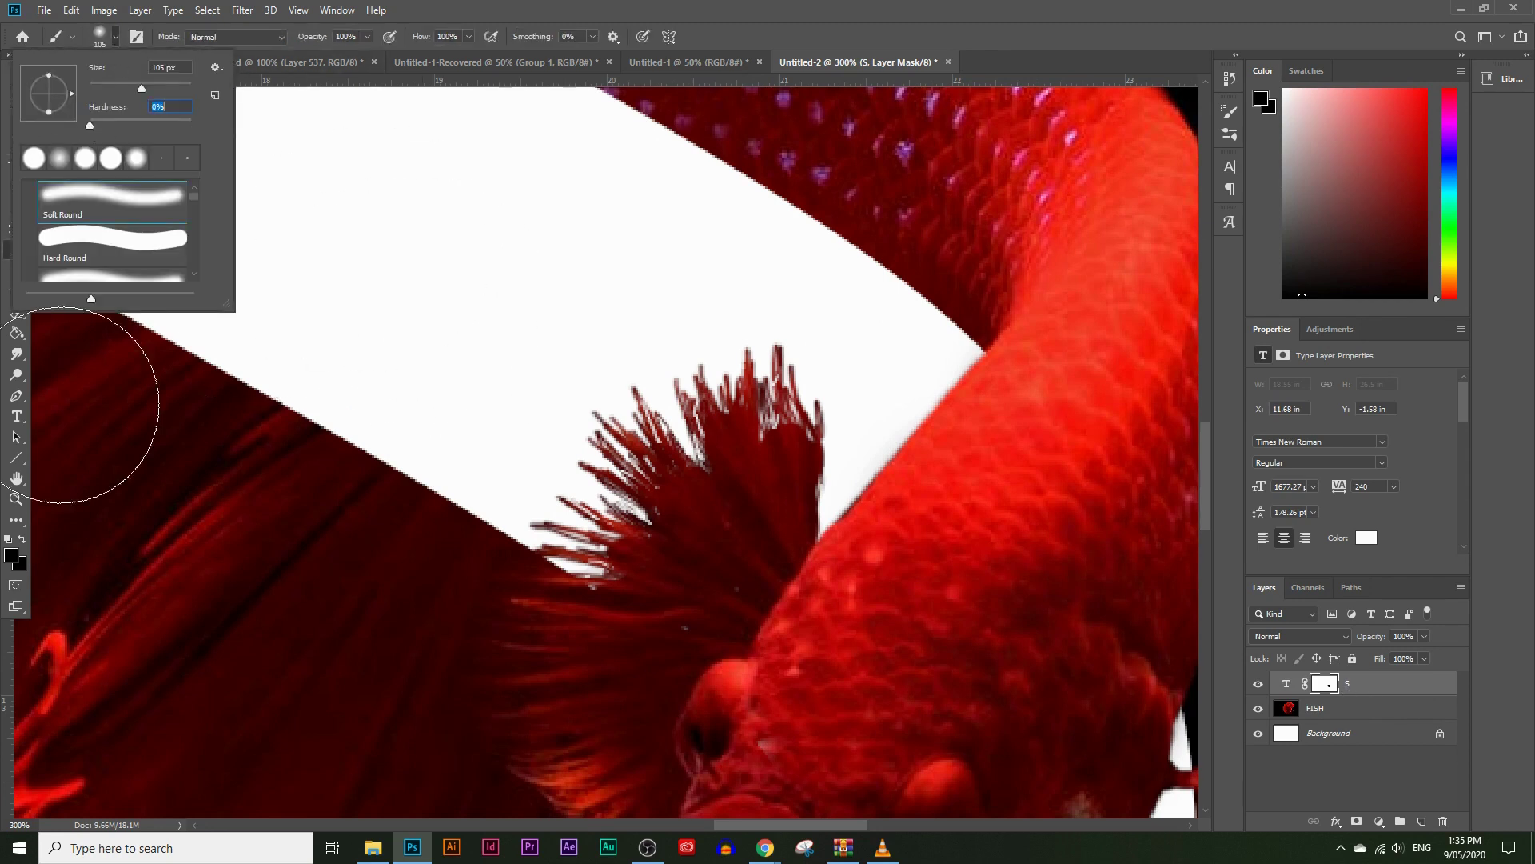
left_click(112, 474)
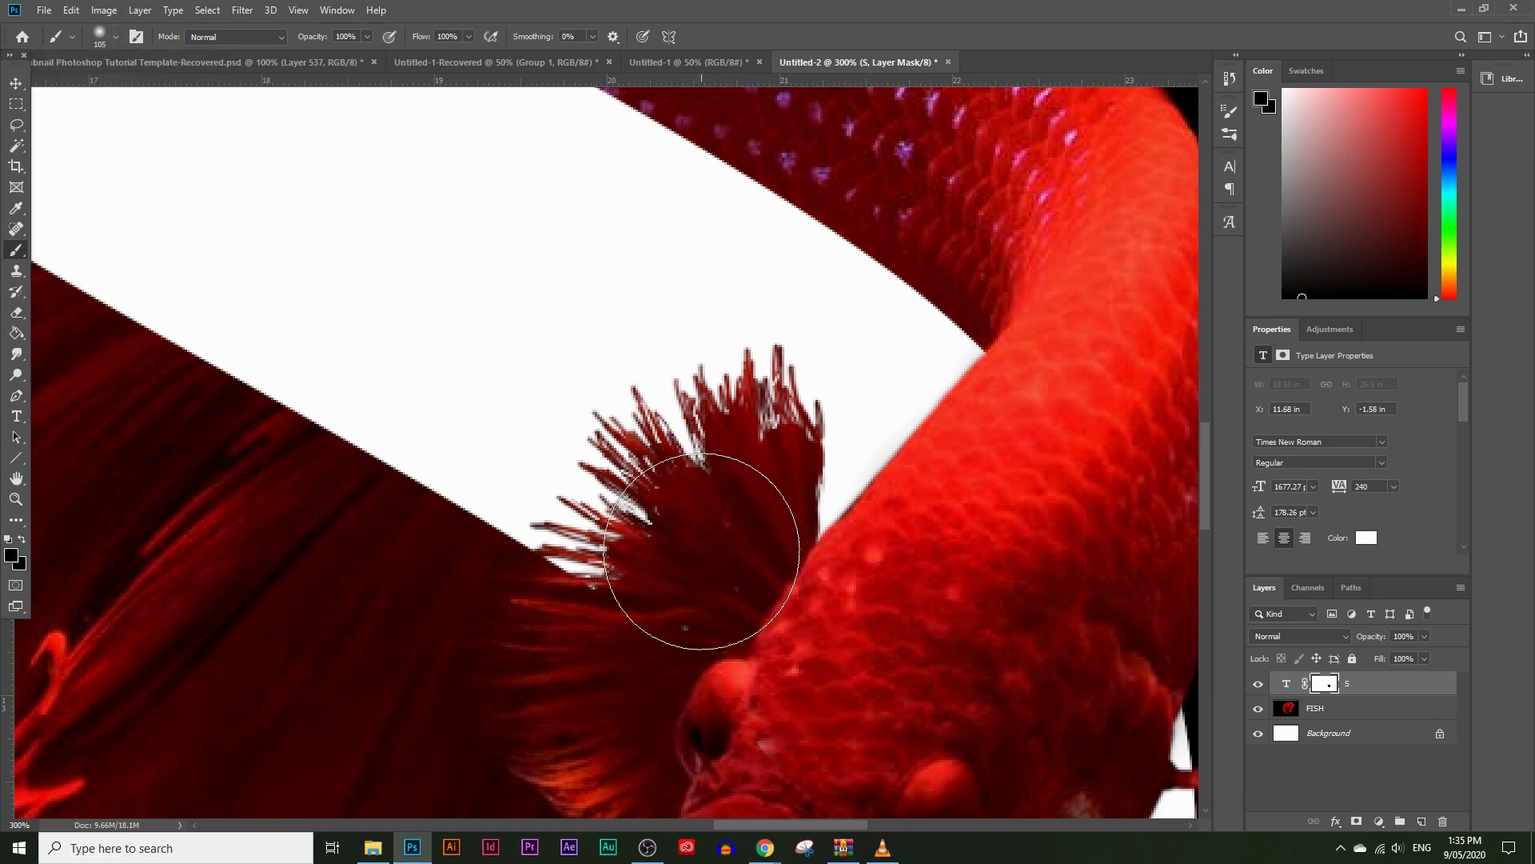
Brush a soft shadow into the S mask around the fin's spines, enlarging the brush to 125 px.
left_click_drag(711, 555, 726, 544)
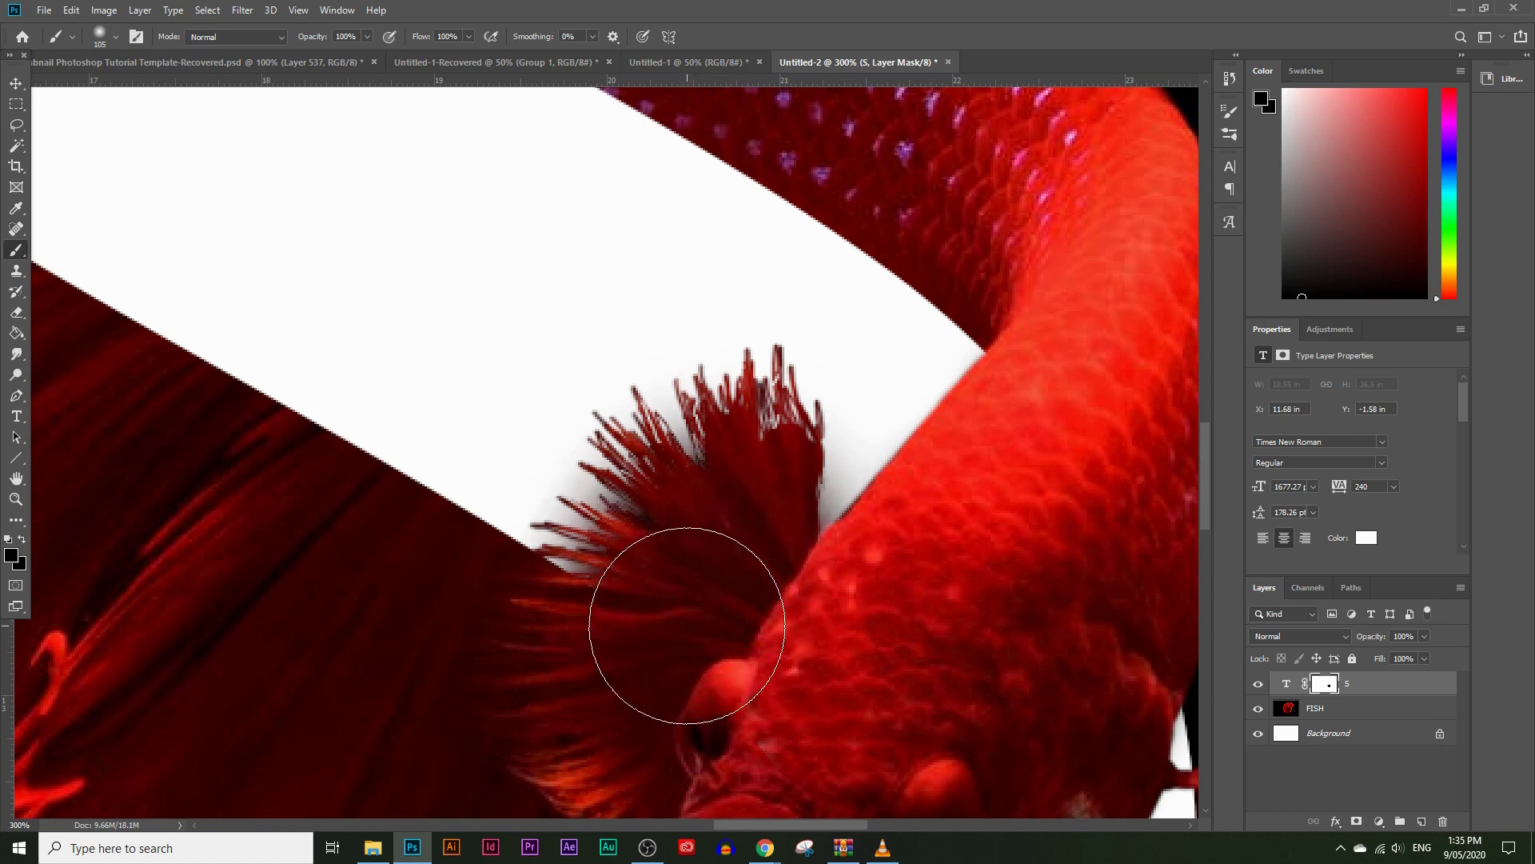
key("bracketright")
key("bracketright")
key("bracketright")
key("bracketright")
key("bracketright")
key("bracketright")
key("bracketright")
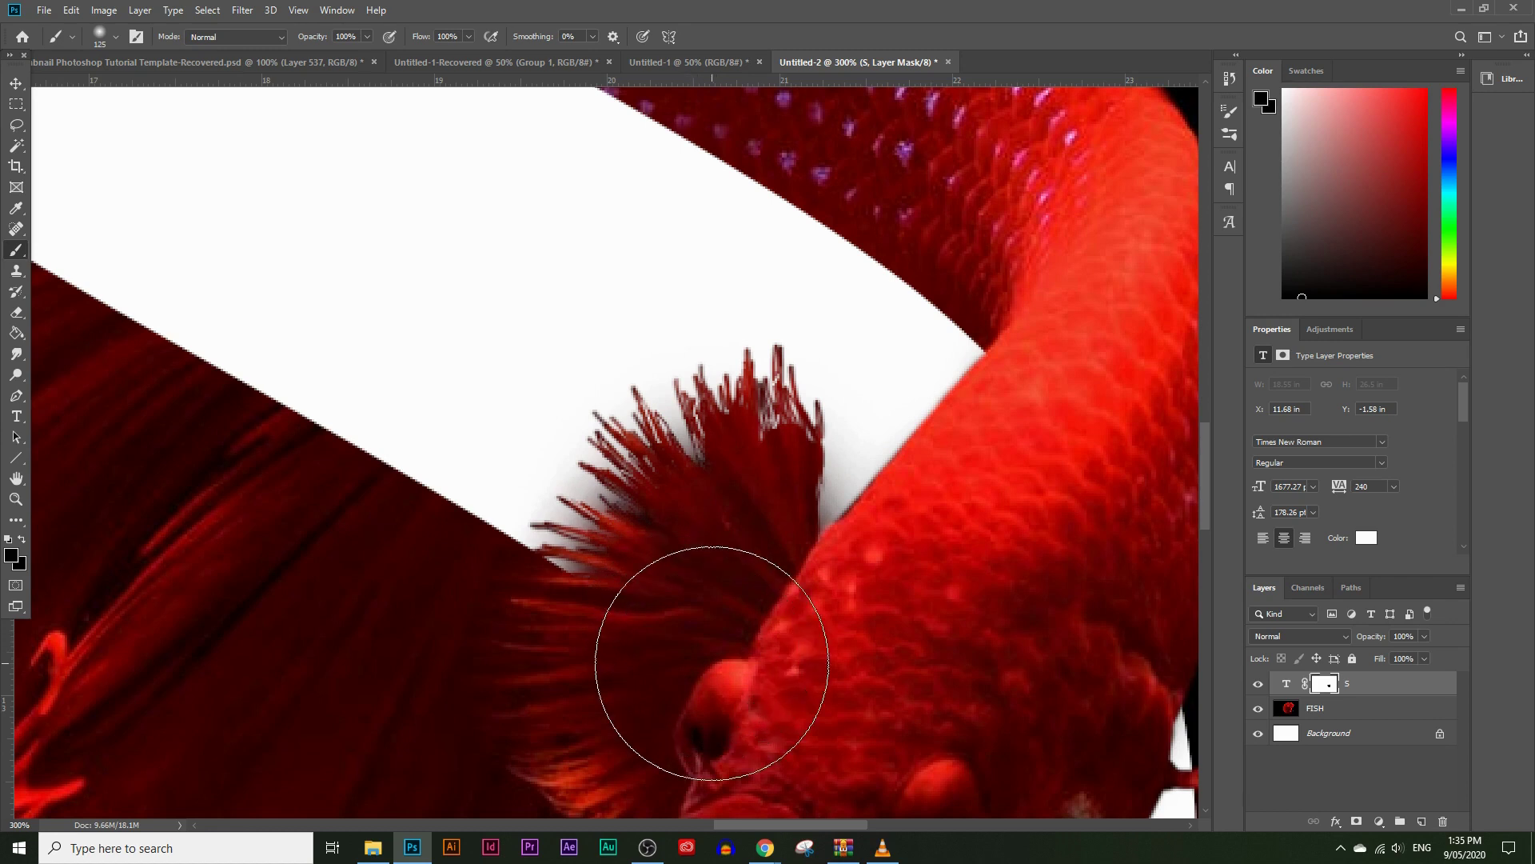
Shrink the brush in stages to 45 px and darken the letter remnants between the spines near the fin's upper tips.
key("bracketleft")
key("bracketleft")
key("bracketleft")
key("bracketleft")
key("bracketleft")
key("bracketleft")
key("bracketleft")
key("bracketleft")
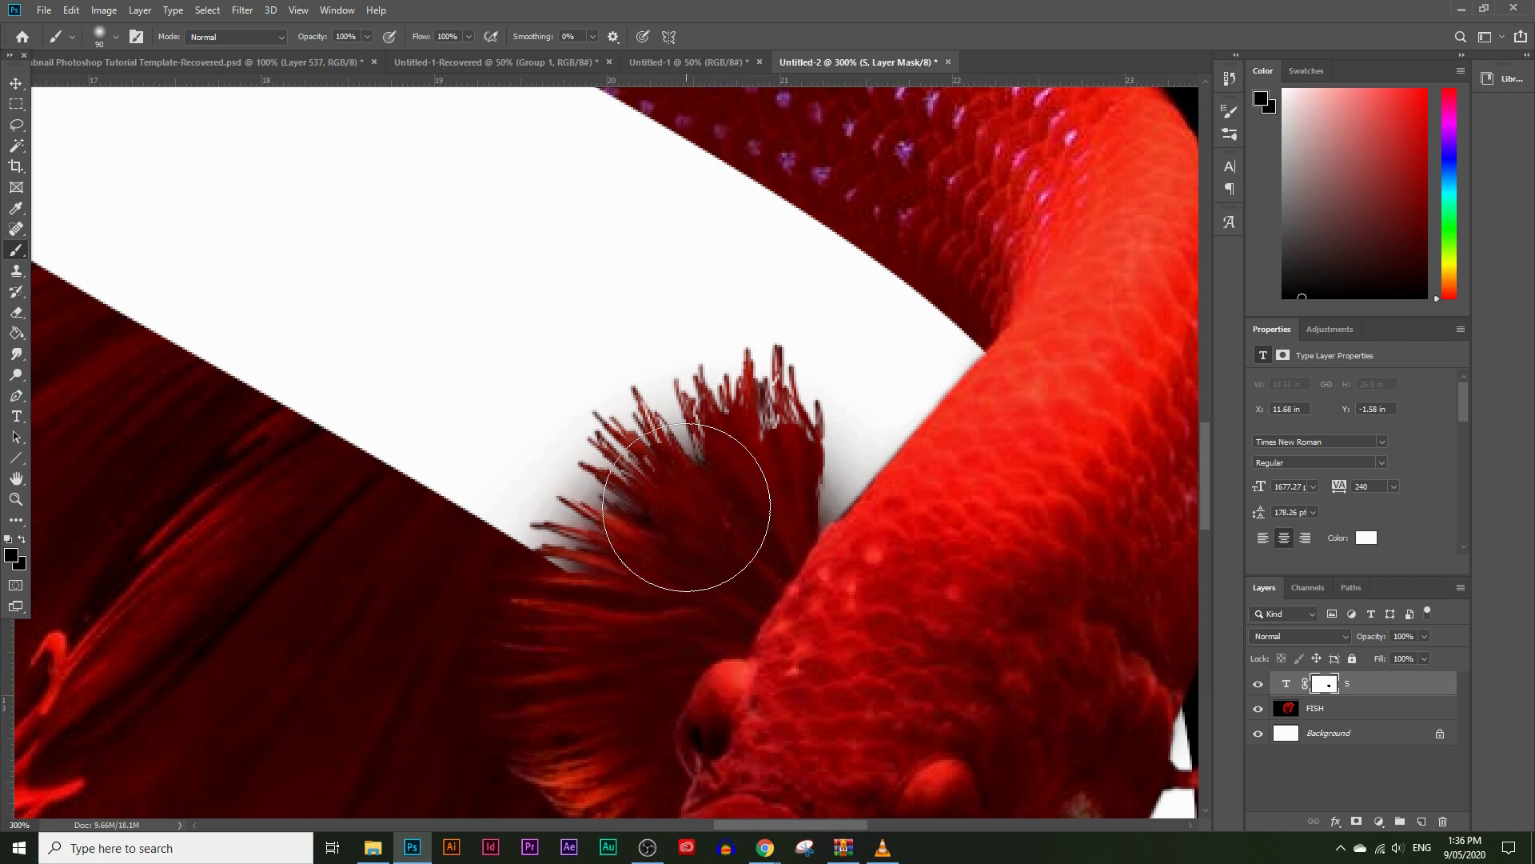
key("bracketleft")
key("bracketleft")
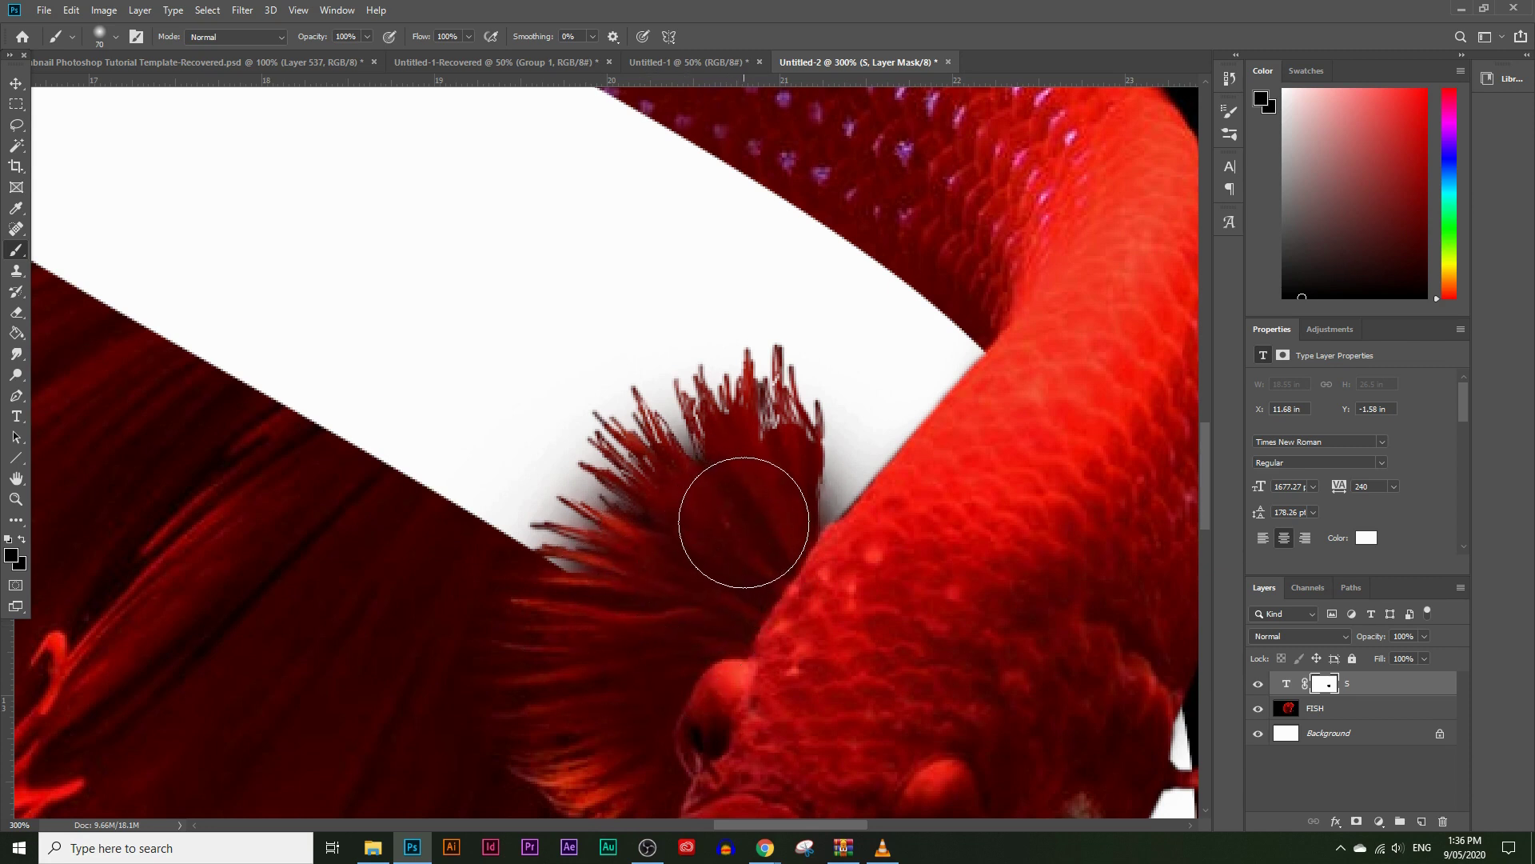
key("bracketleft")
key("bracketleft")
key("bracketleft")
key("bracketleft")
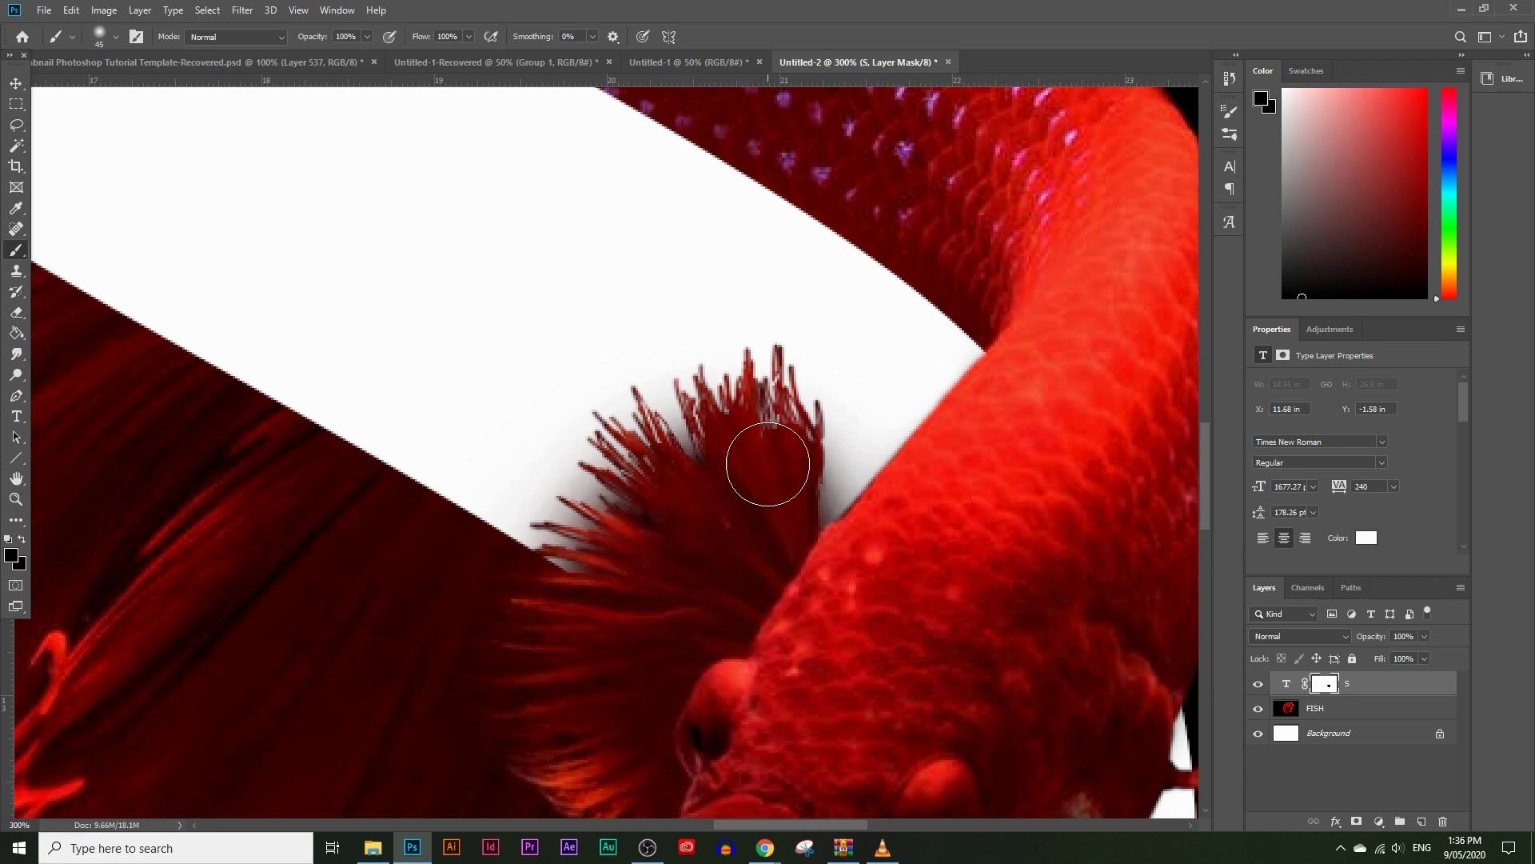
Enlarge the brush to 100 px and deepen the soft shadow along the fin's lower-left spines.
key("bracketright")
key("bracketright")
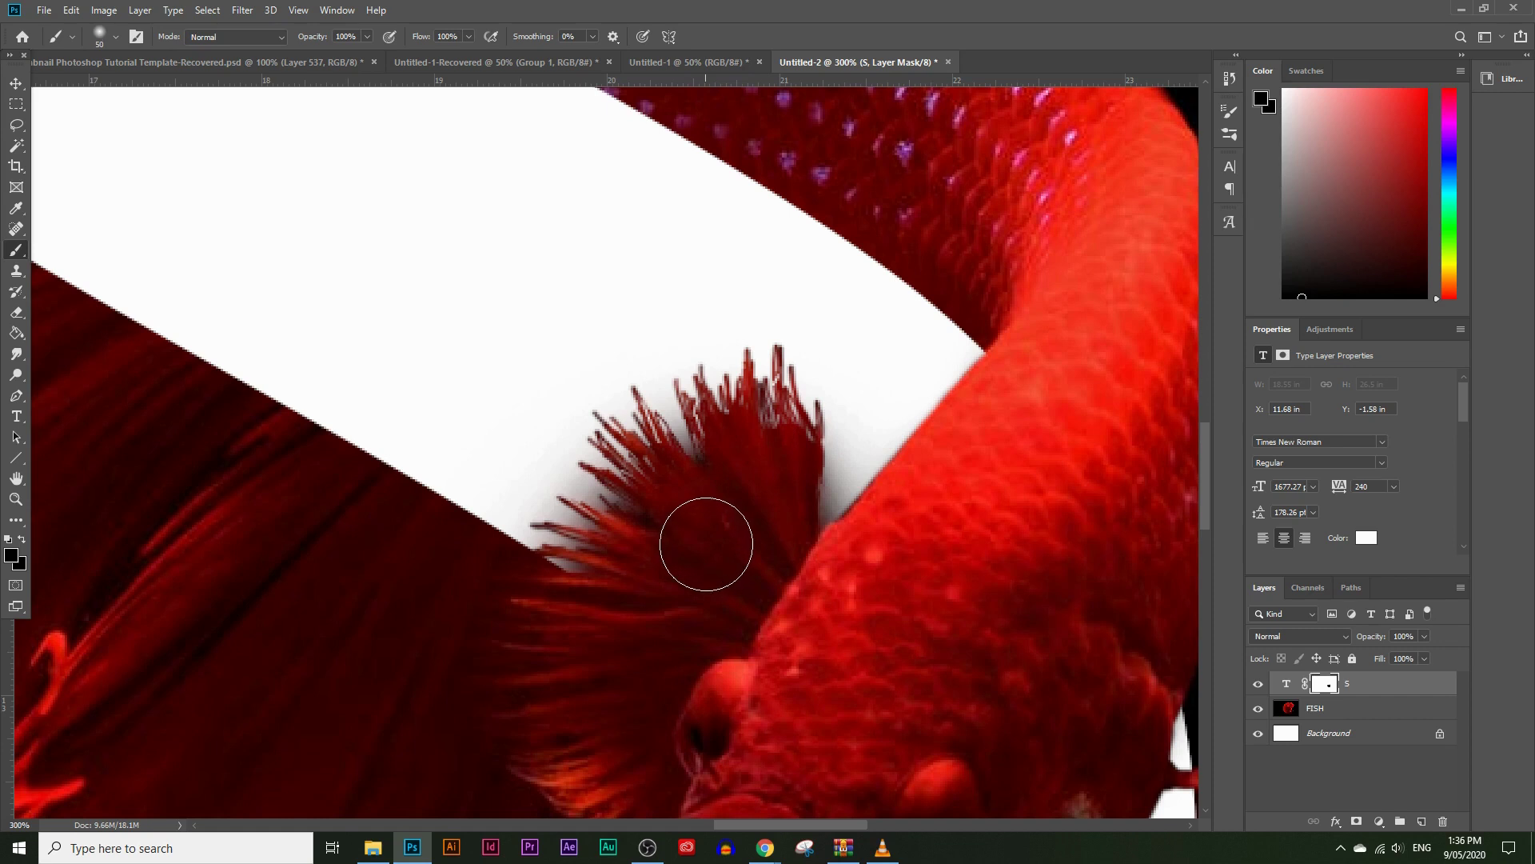
key("bracketright")
key("bracketright")
key("bracketright")
key("bracketright")
key("bracketright")
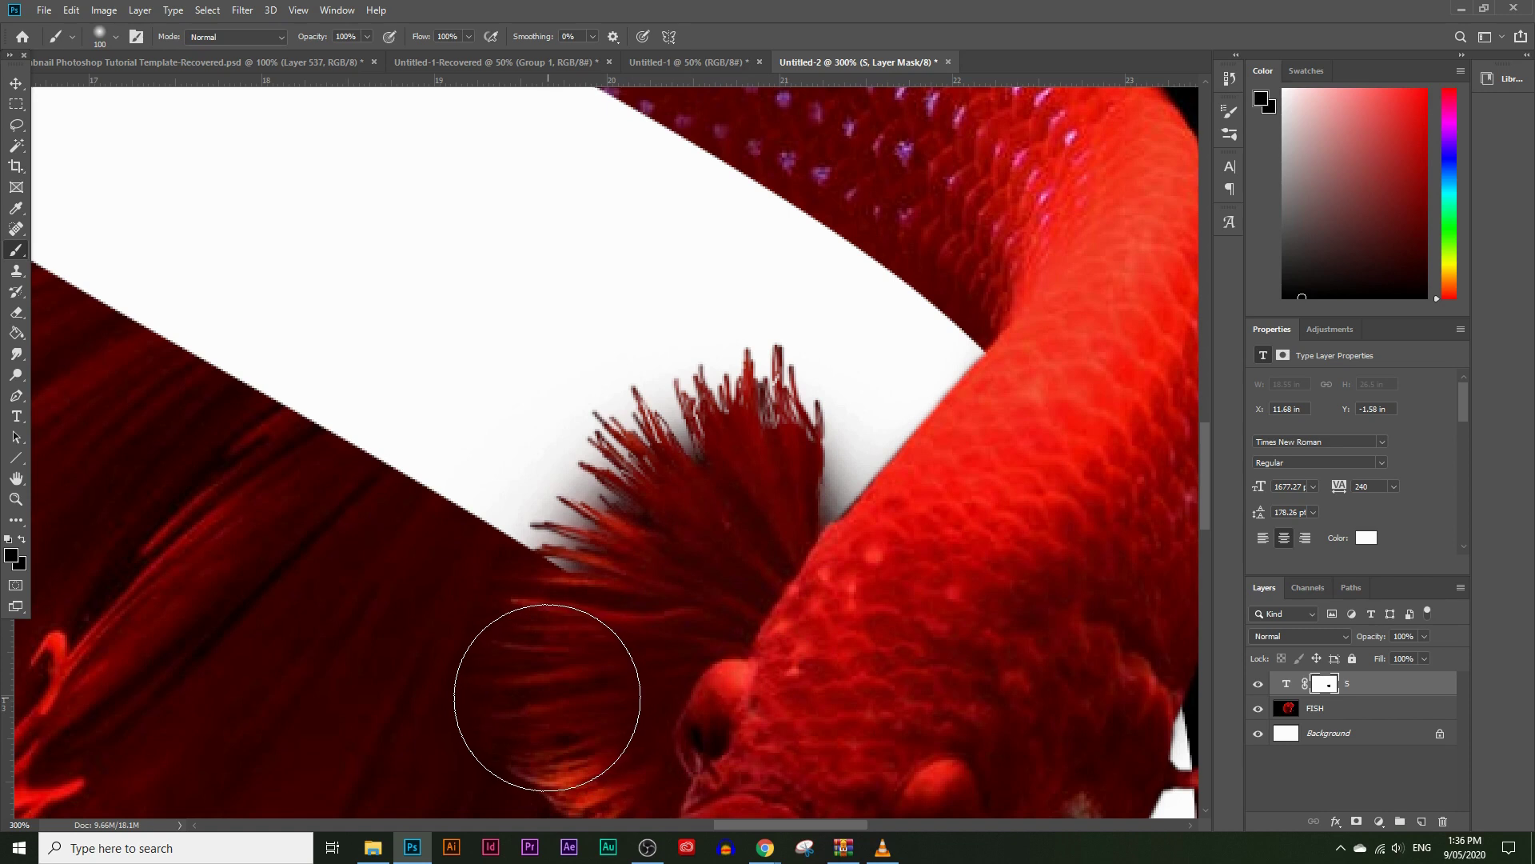
mouse_move(519, 672)
left_mouse_down()
mouse_move(634, 674)
mouse_move(565, 668)
mouse_move(600, 668)
mouse_move(712, 595)
left_mouse_up()
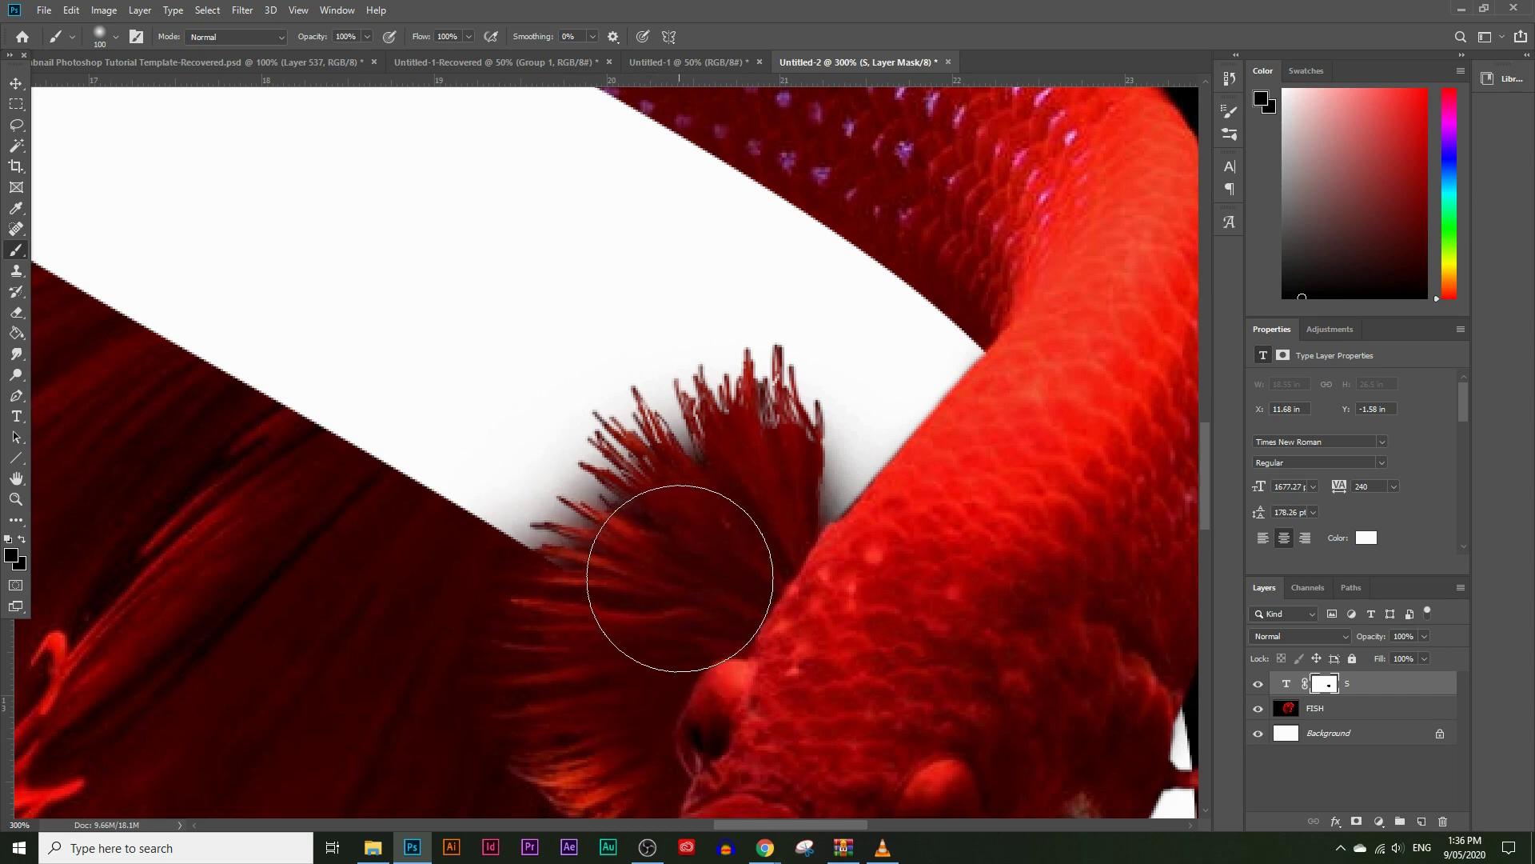
Reduce the brush to 40 px and darken the remaining bright gaps between the fin's upper spines.
key("bracketleft")
key("bracketleft")
key("bracketleft")
key("bracketleft")
key("bracketleft")
key("bracketleft")
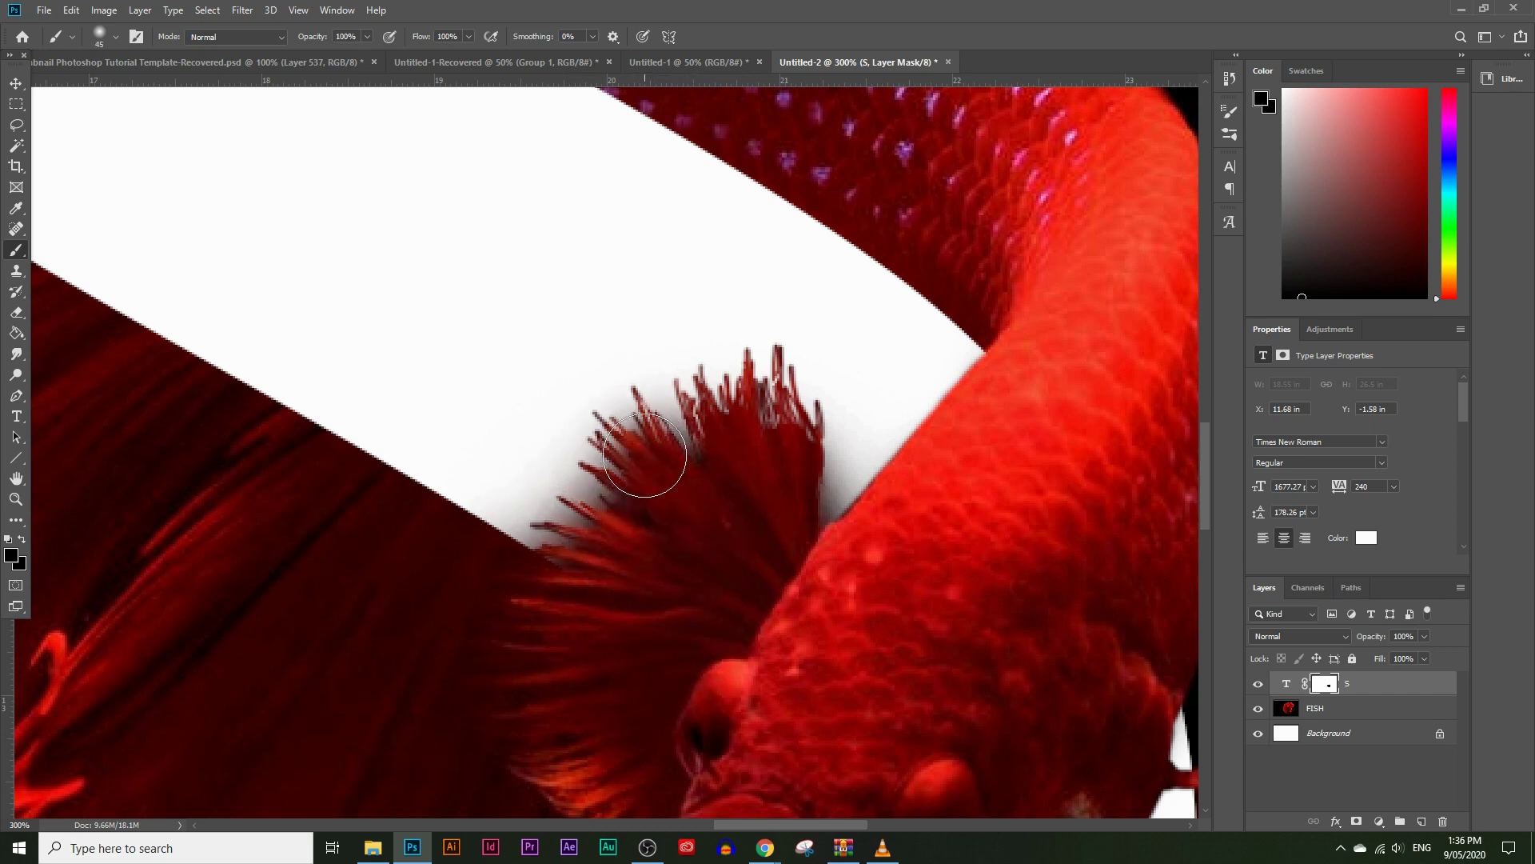
key("bracketleft")
mouse_move(756, 416)
left_mouse_down()
mouse_move(775, 472)
mouse_move(729, 554)
mouse_move(707, 406)
mouse_move(631, 388)
mouse_move(634, 447)
left_mouse_up()
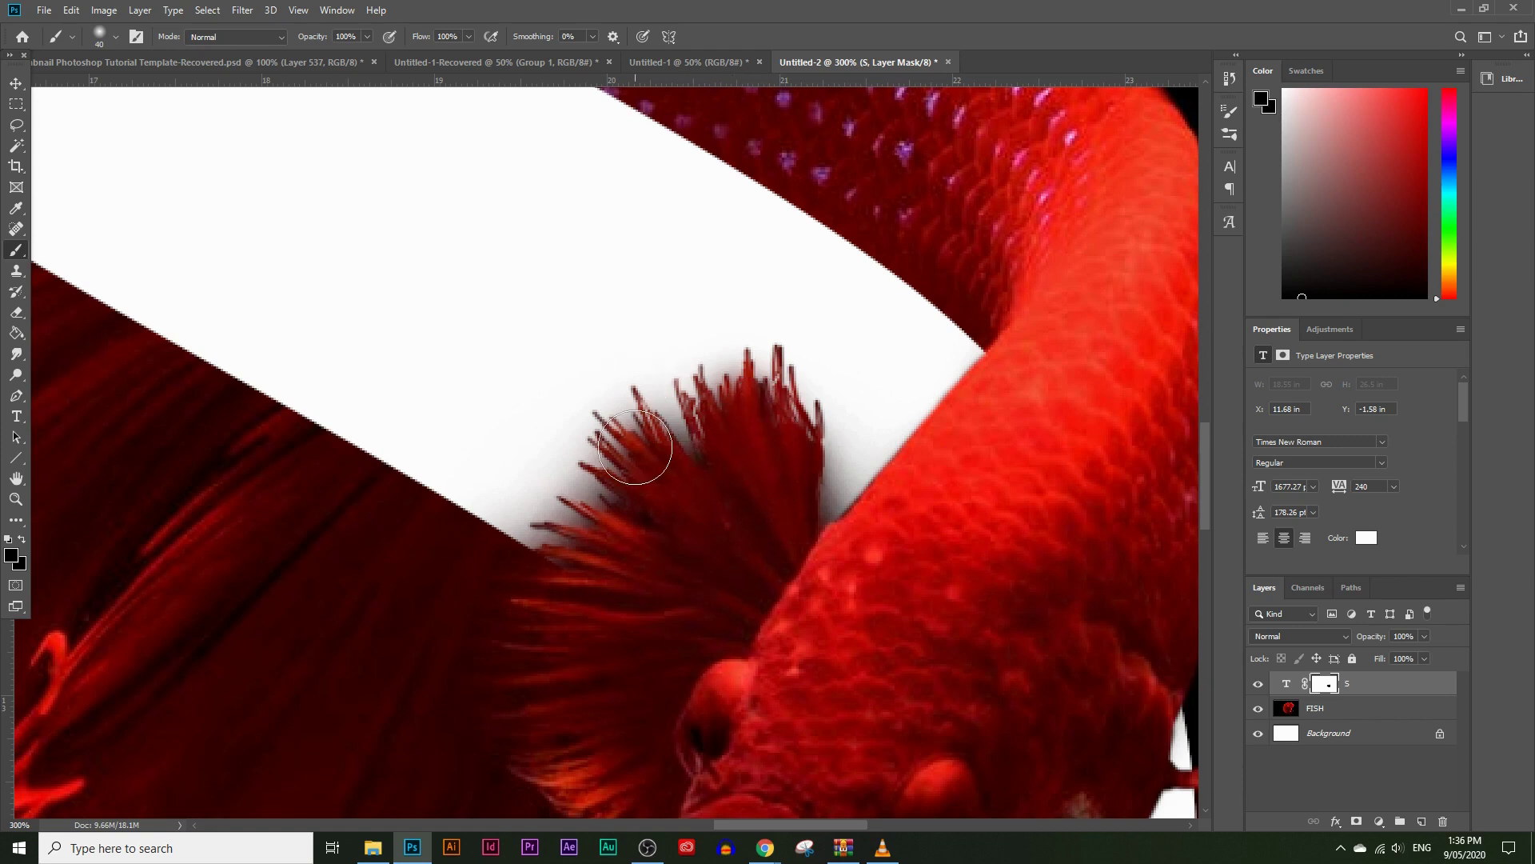
View the whole composition and add a Drop Shadow layer style to the S layer.
left_click(15, 499)
left_click(676, 494, "alt")
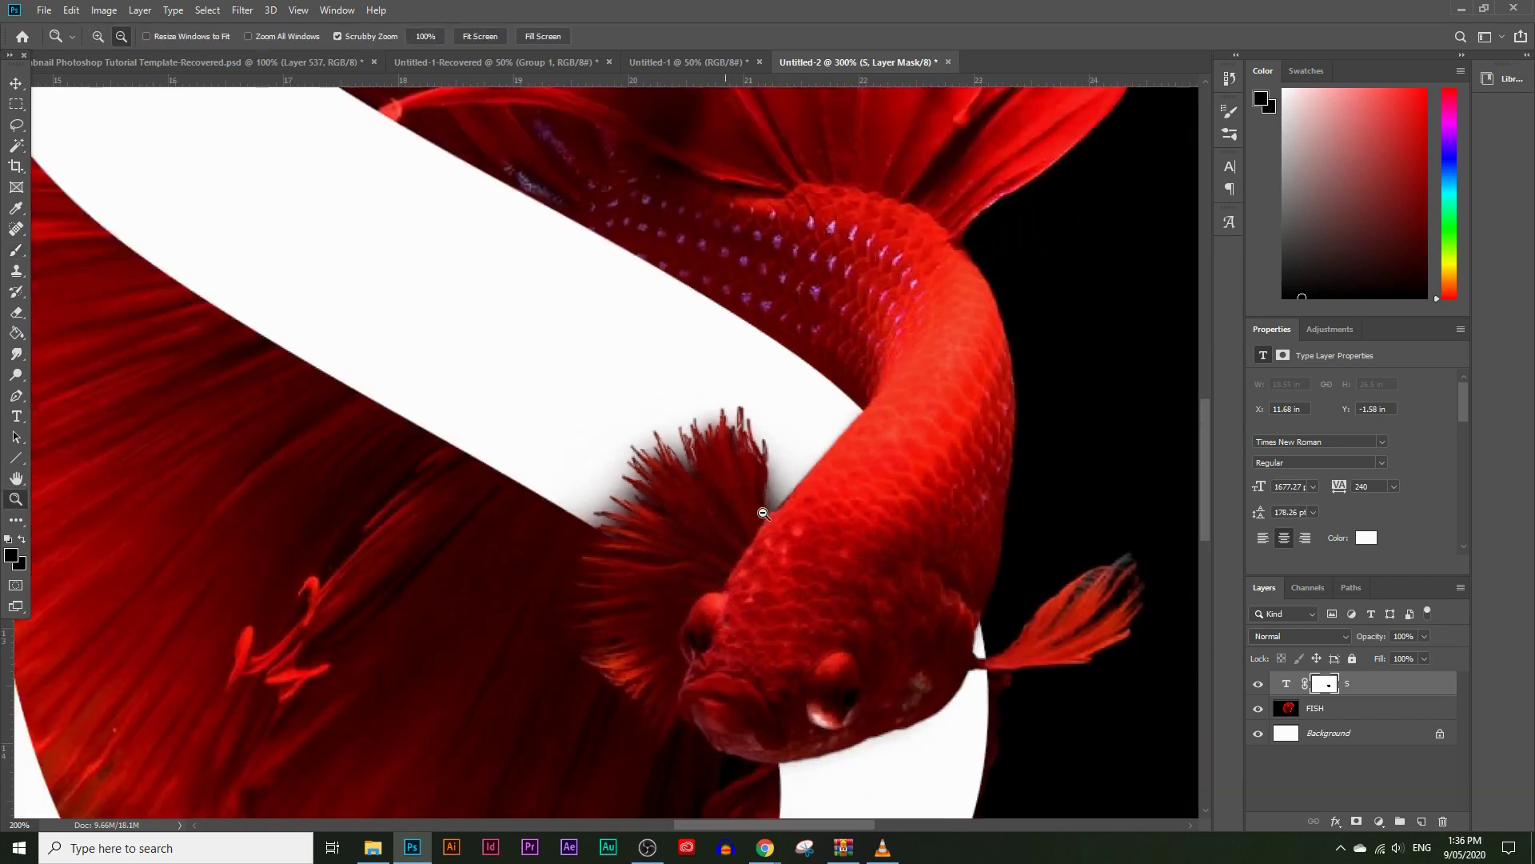
left_click(763, 513, "alt")
left_click(731, 463, "alt")
left_click(813, 458, "alt")
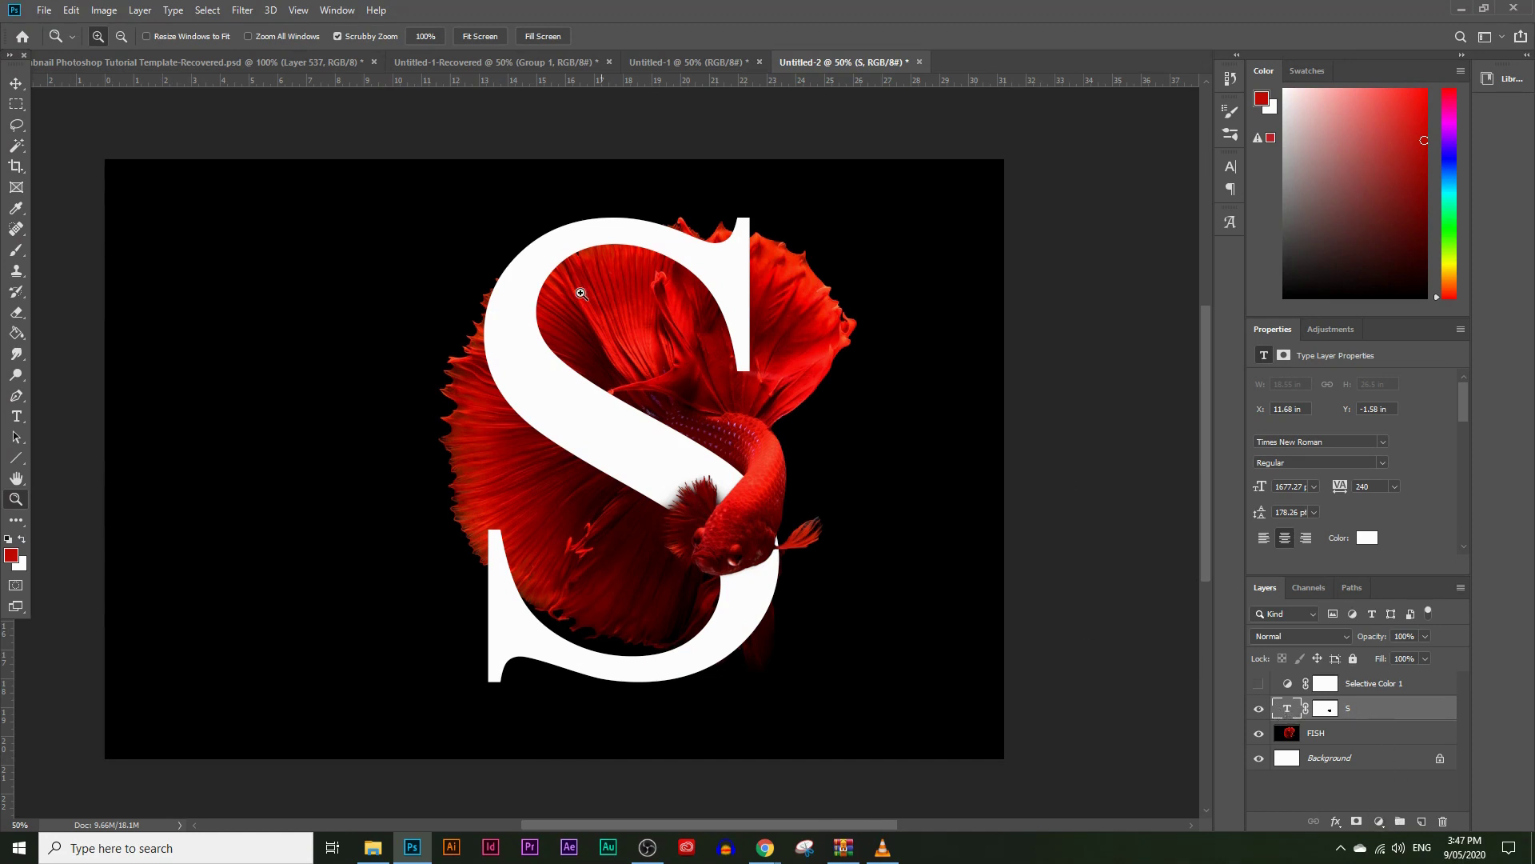
left_click(140, 9)
mouse_move(175, 173)
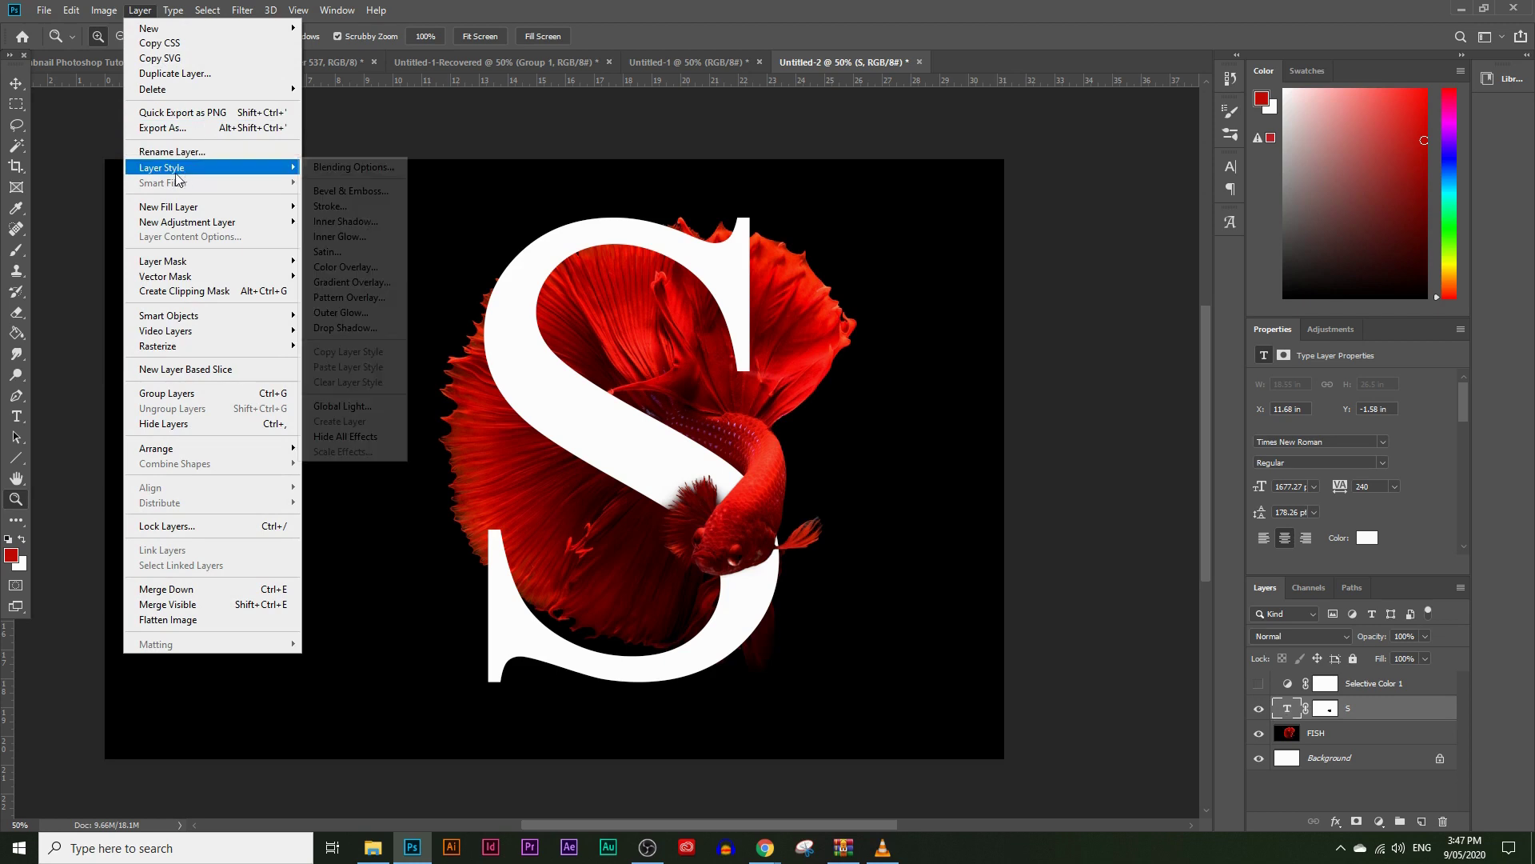
left_click(340, 328)
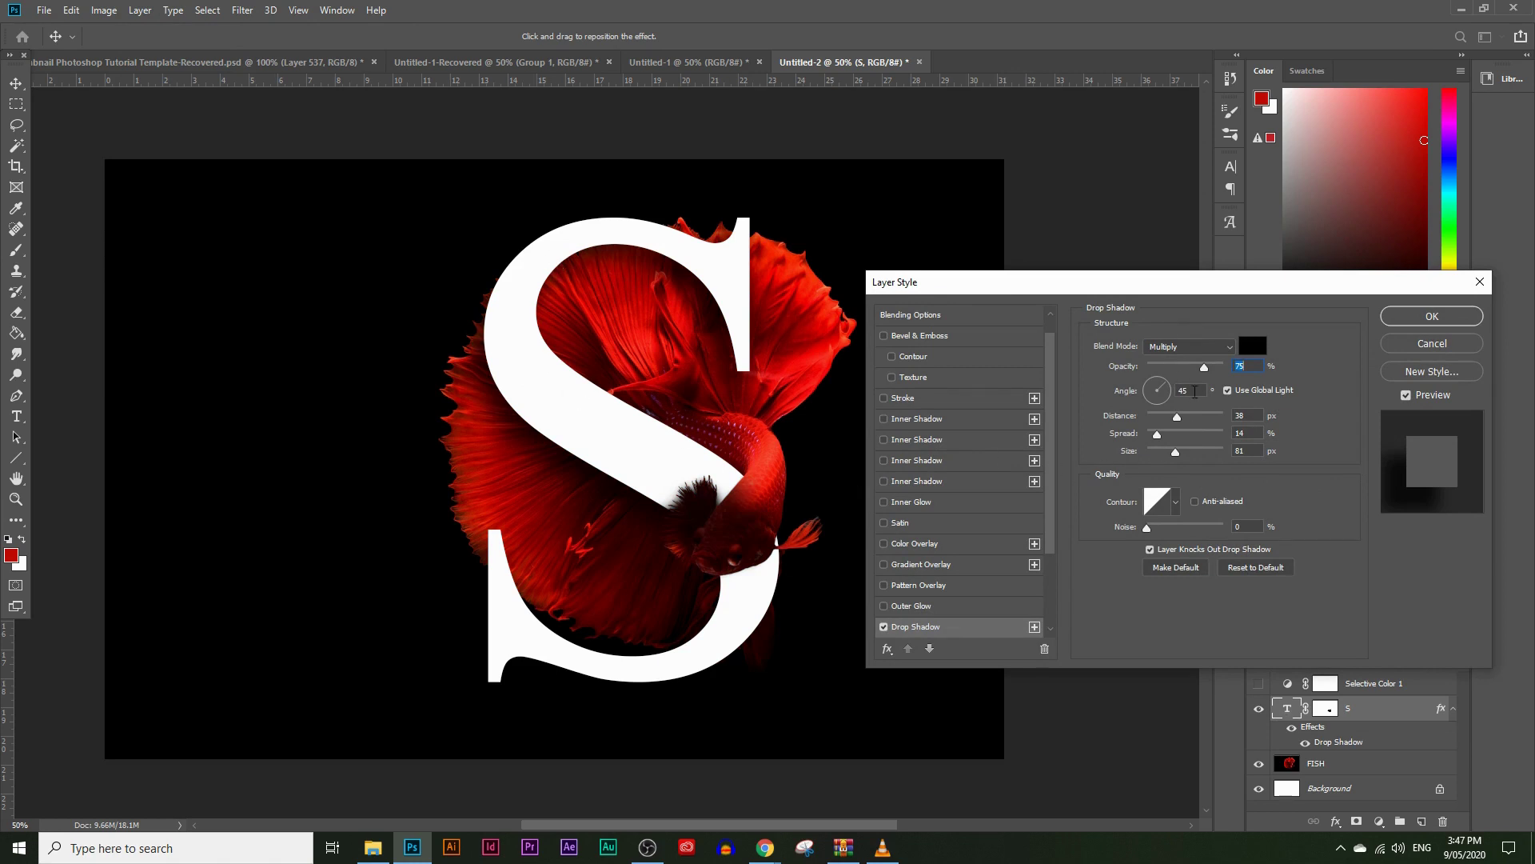
Try Hard Light and Overlay as the drop shadow's blend mode, and return it to Multiply.
left_click_drag(1167, 286, 1113, 270)
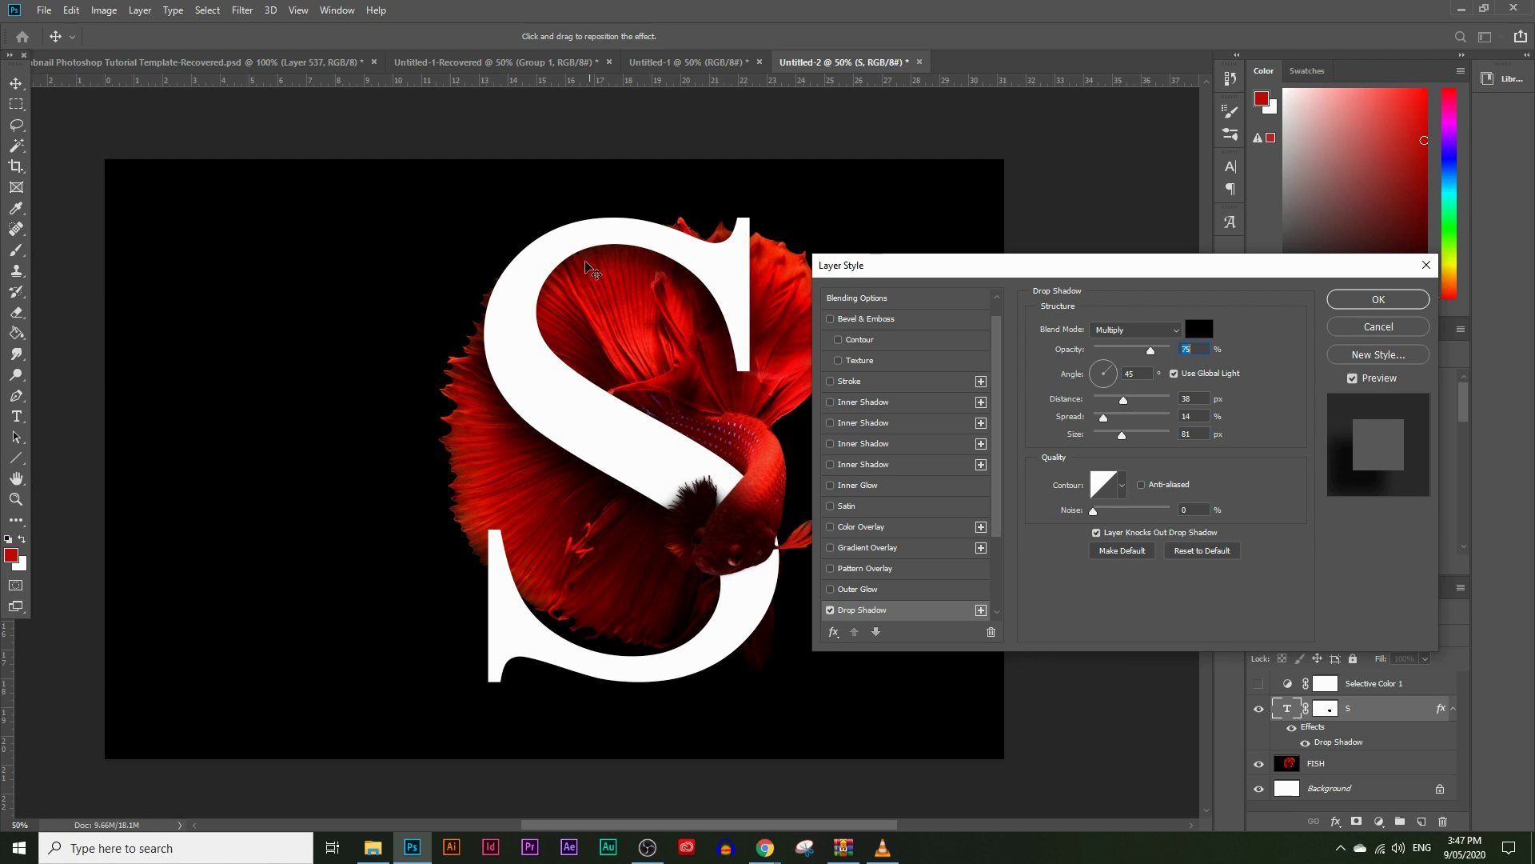
left_click(1120, 331)
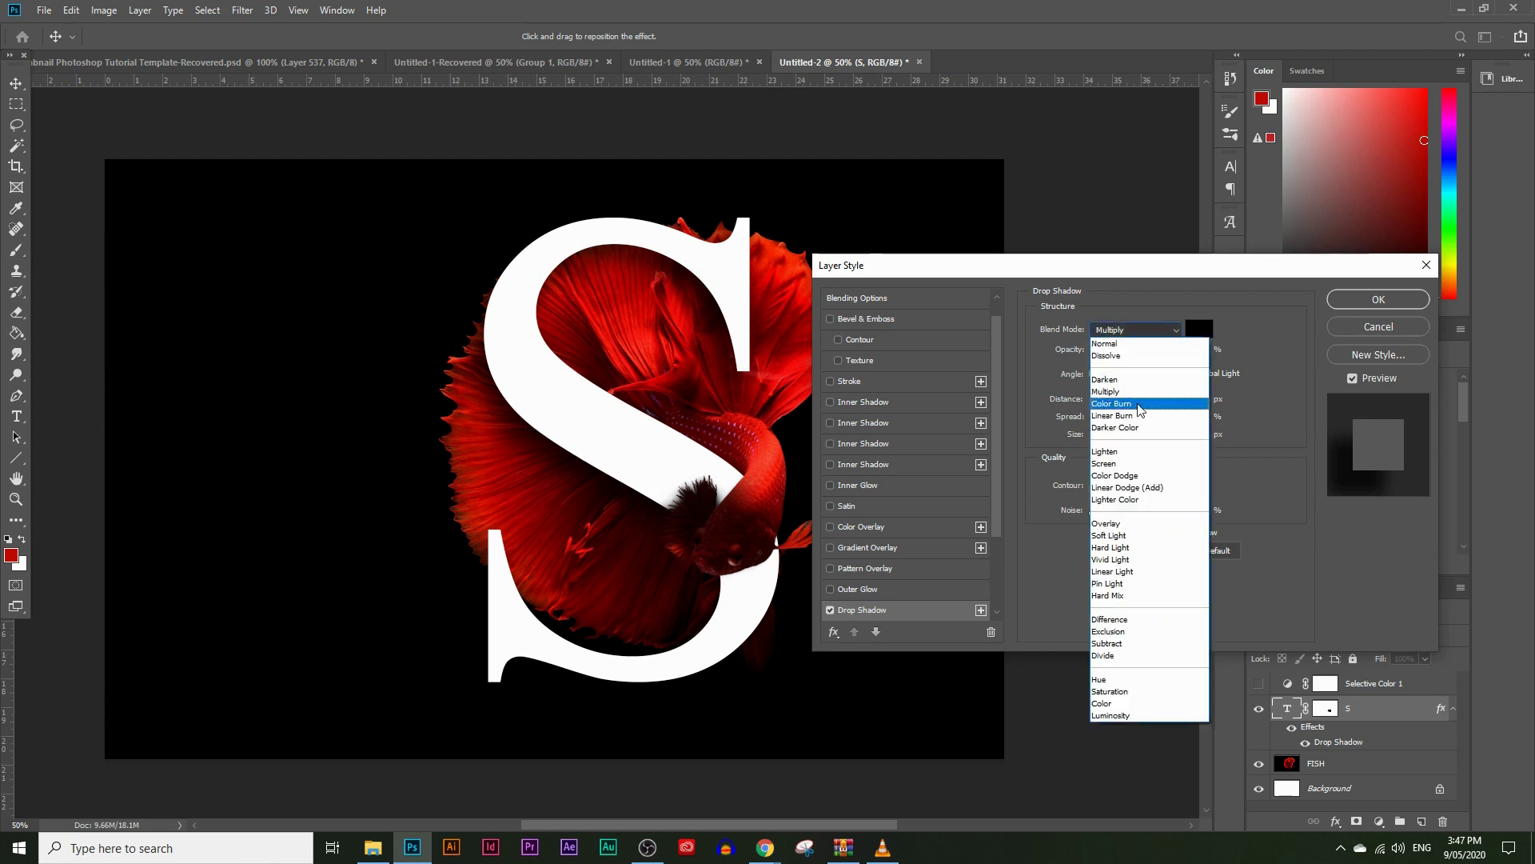
left_click(1118, 548)
left_click(1136, 329)
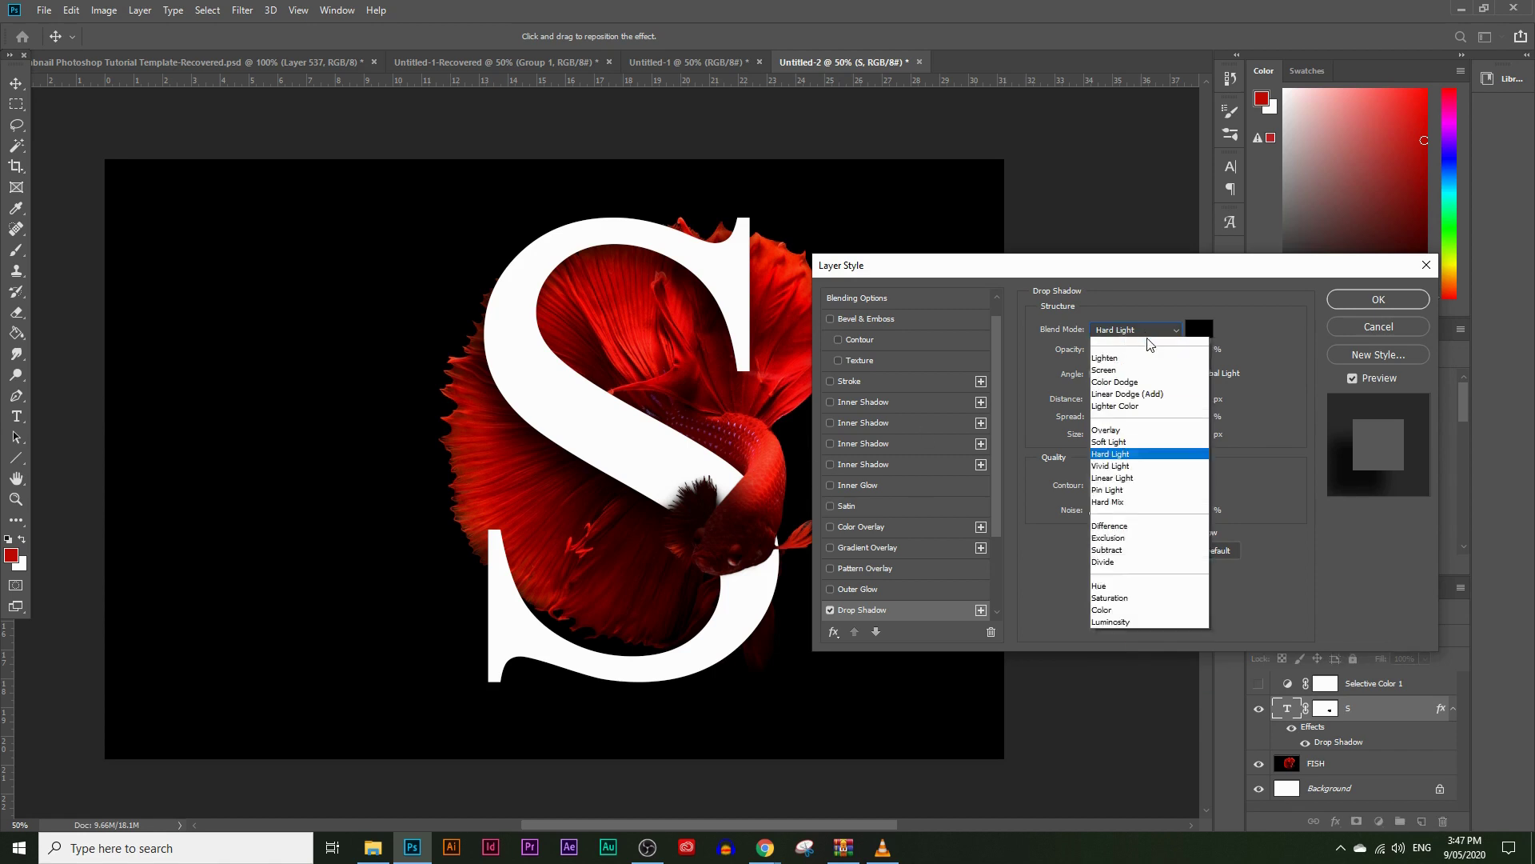
left_click(1120, 524)
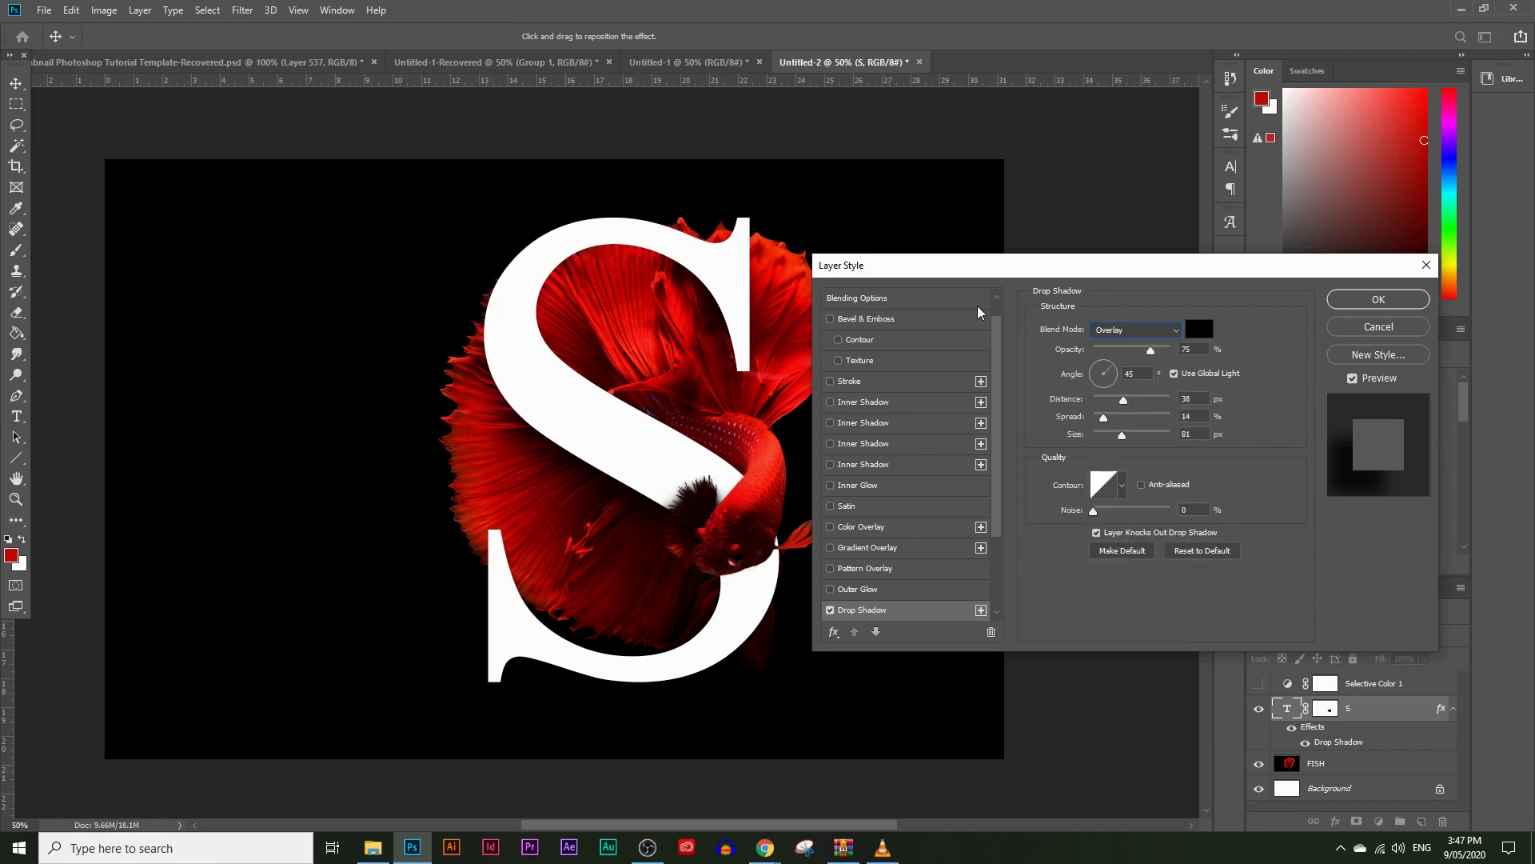
left_click(1137, 331)
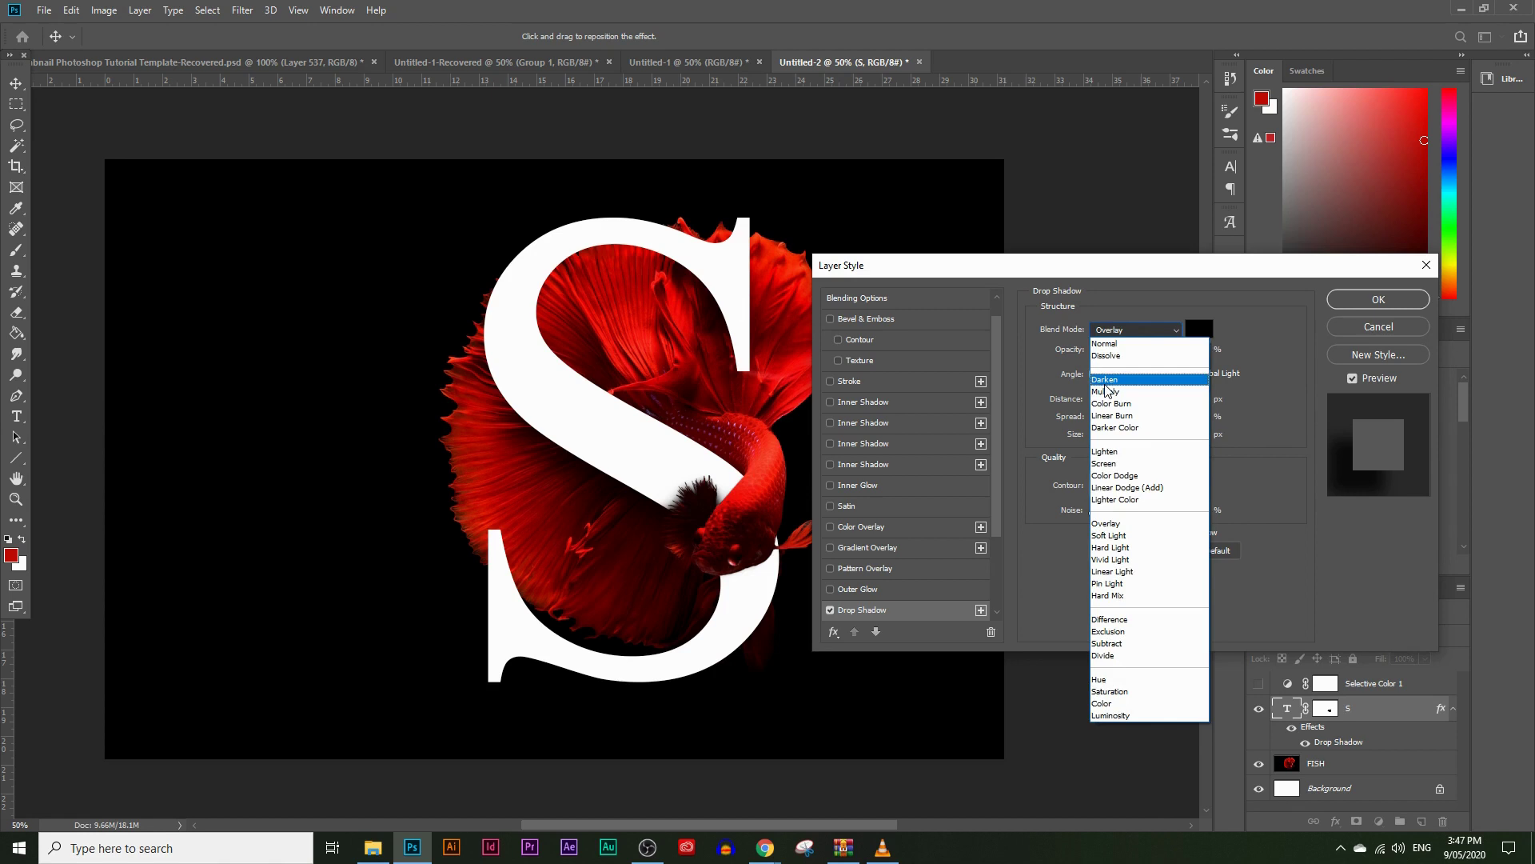
left_click(1120, 383)
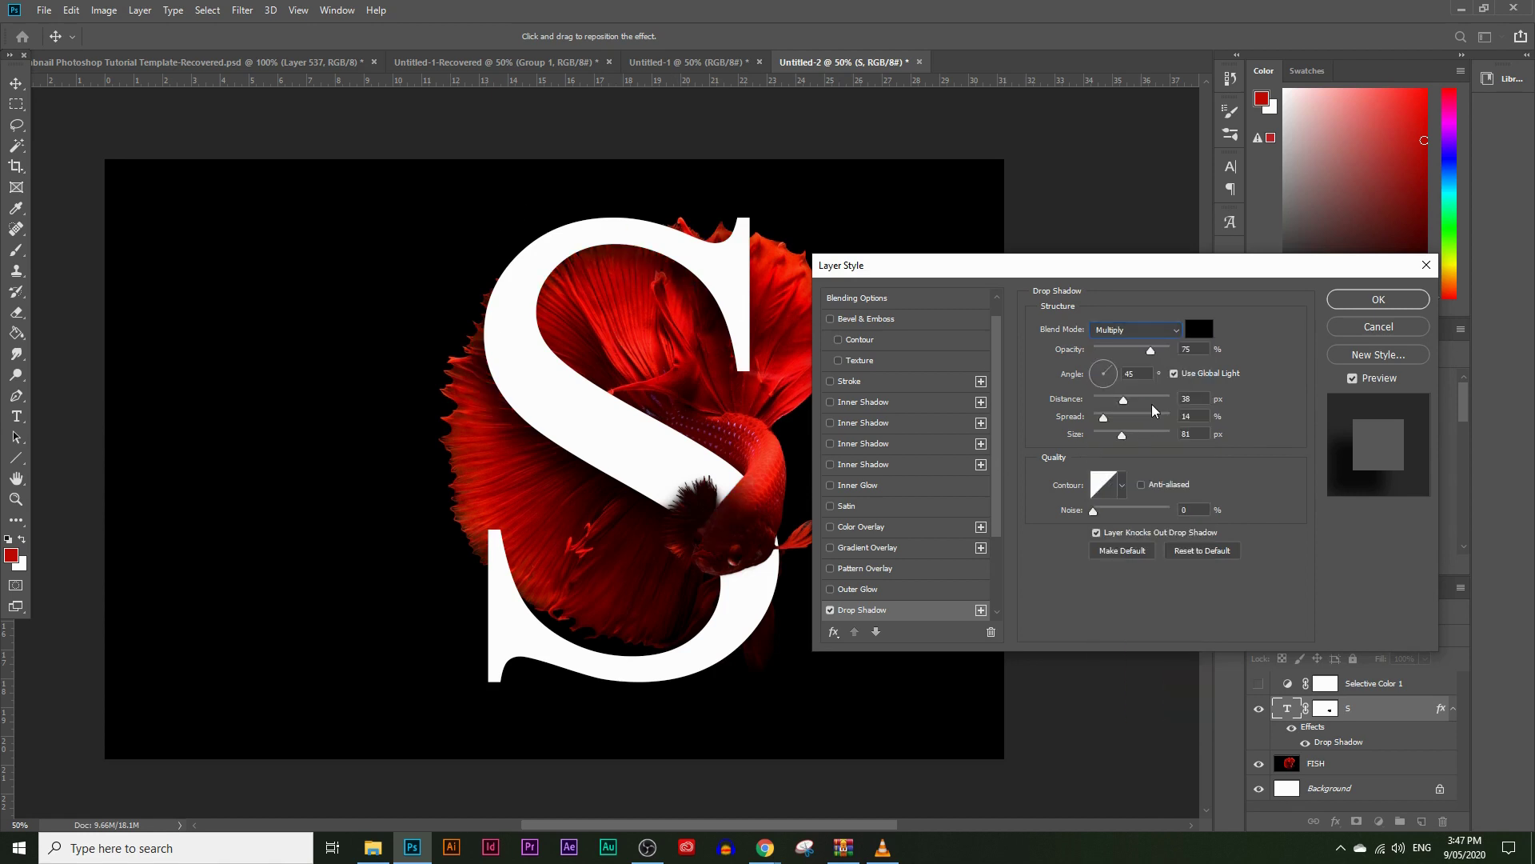
Set the S layer's drop shadow to 81% opacity, 33 px distance and a 45° angle, and apply it.
mouse_move(1149, 350)
left_mouse_down()
mouse_move(1171, 352)
mouse_move(1149, 352)
left_mouse_up()
left_click_drag(1149, 353, 1151, 352)
left_click_drag(1124, 400, 1105, 368)
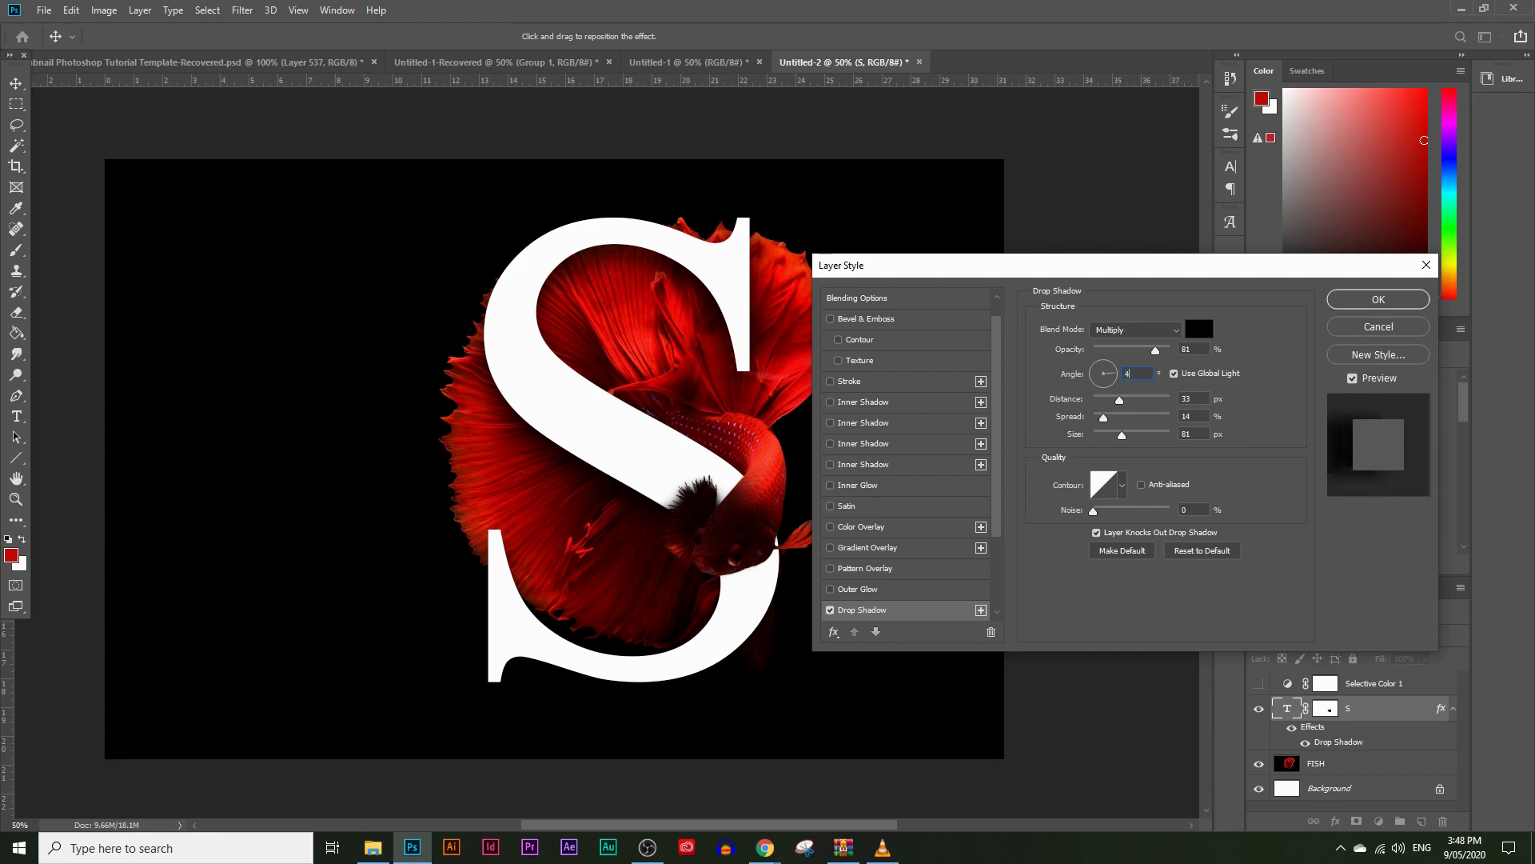
key("z")
key("Return")
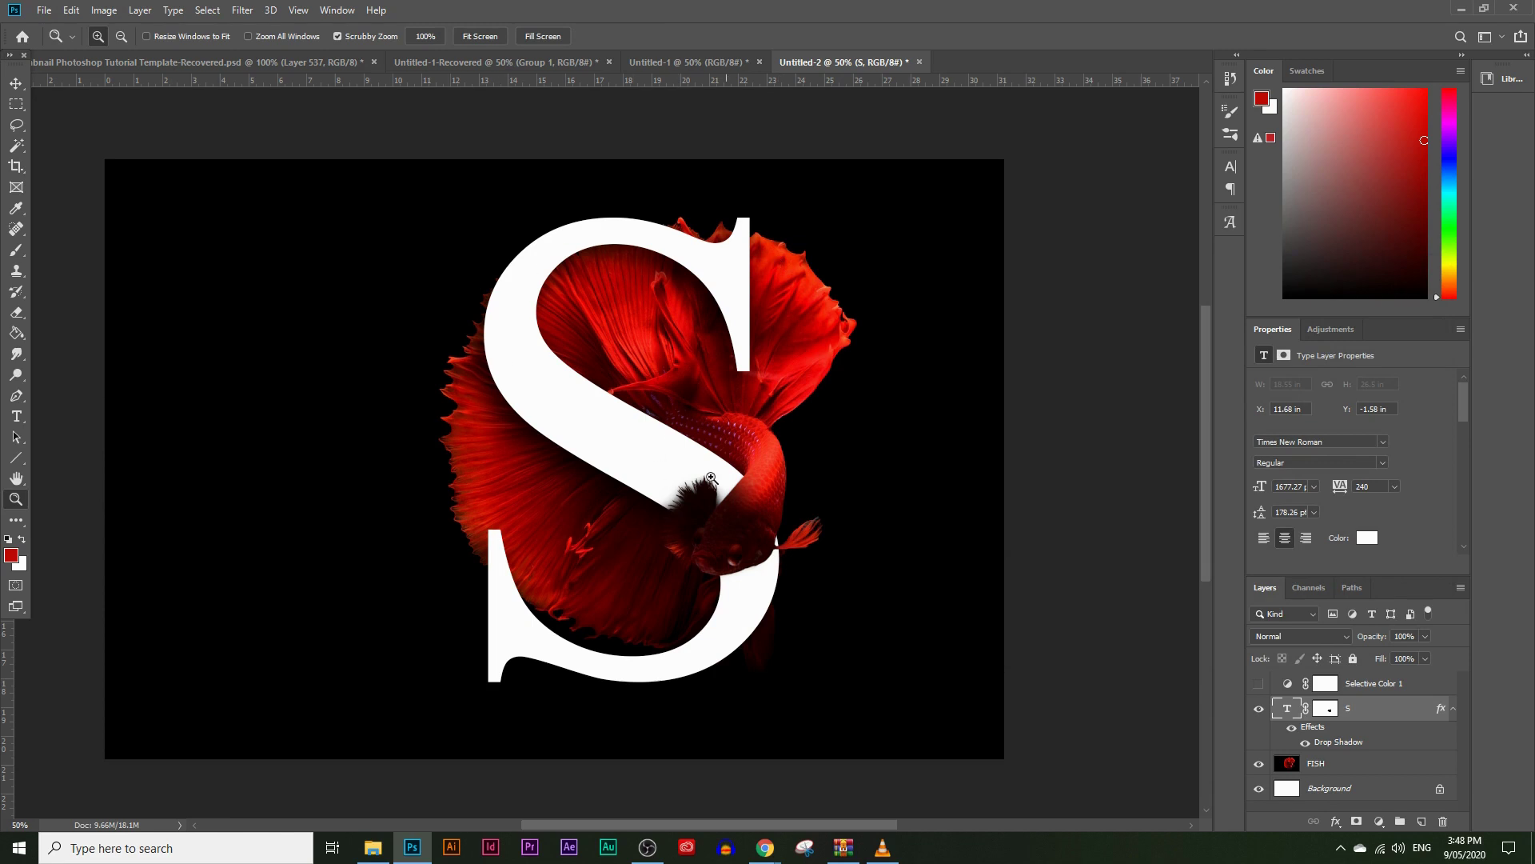
Reopen the S layer's Drop Shadow settings and reduce the shadow's size.
double_click(1348, 742)
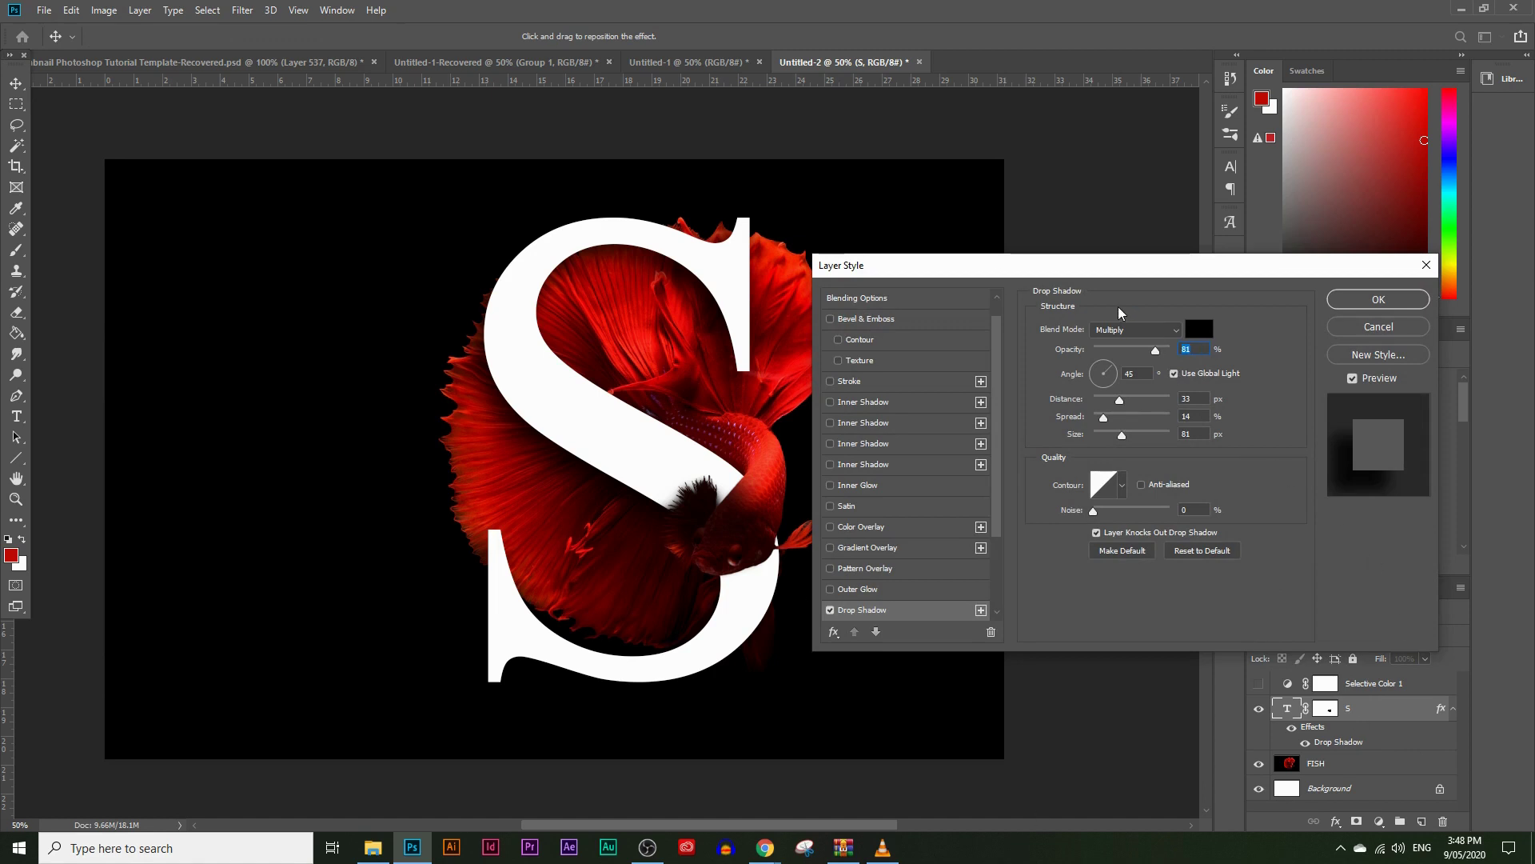
left_click_drag(1078, 270, 1012, 261)
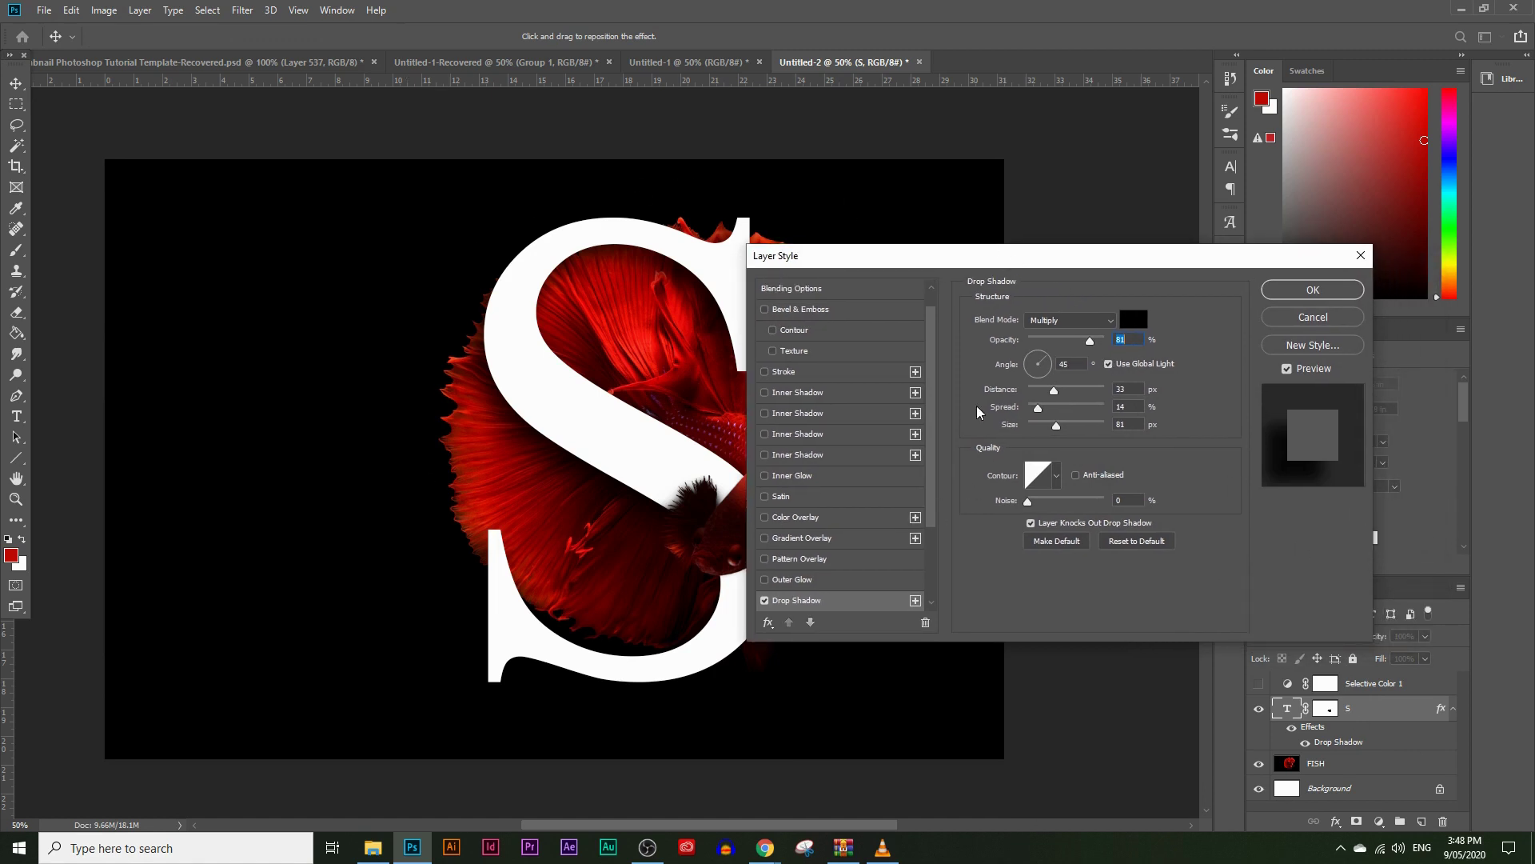
left_click_drag(1058, 432, 1042, 412)
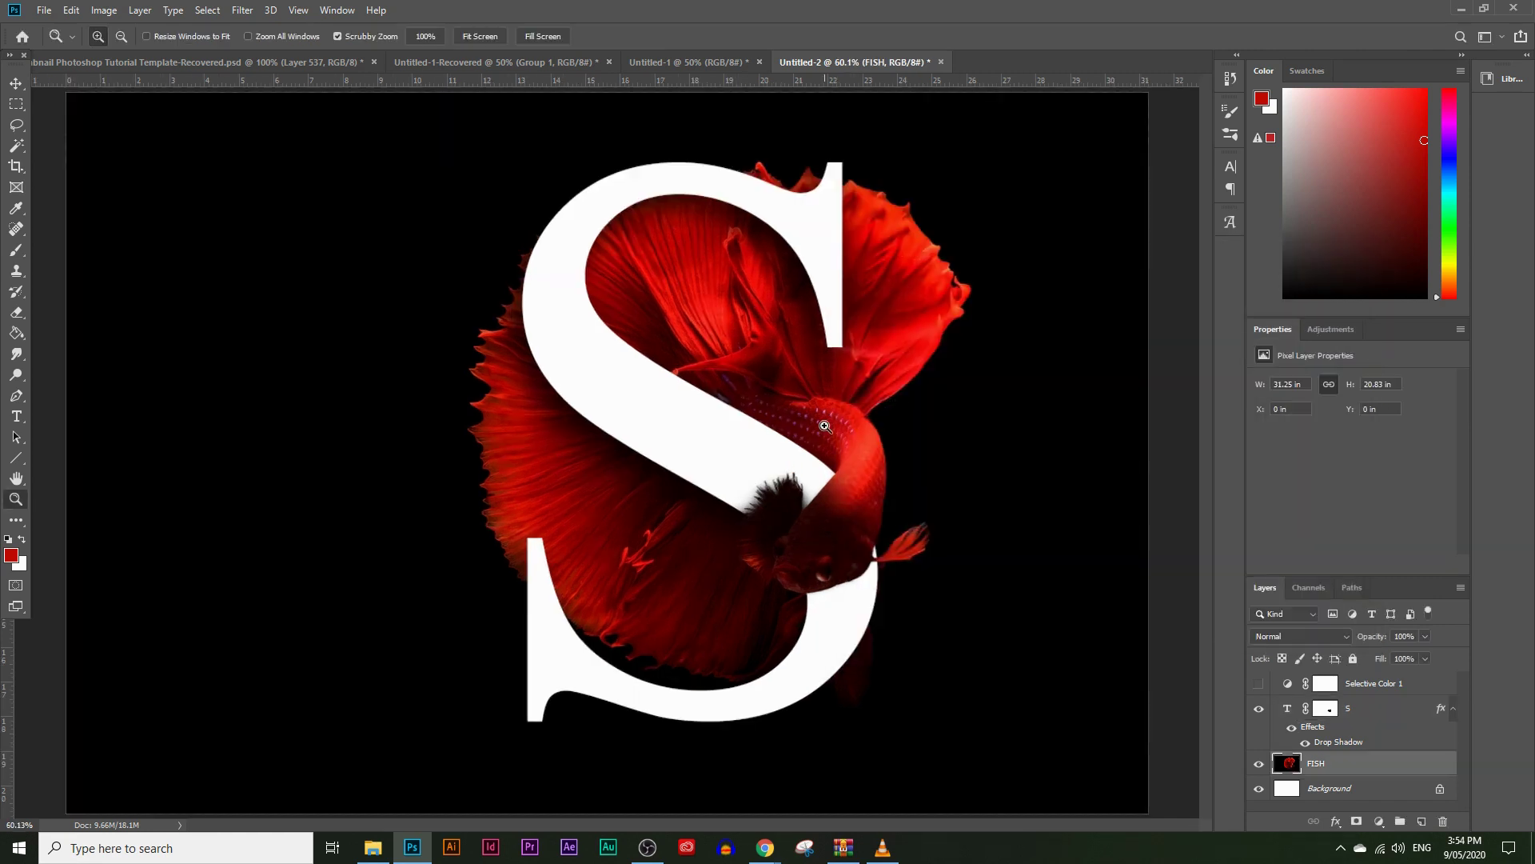
Examine the fish's head and dark fin up close over the S, and display the S layer's mask on its own.
left_click(863, 493)
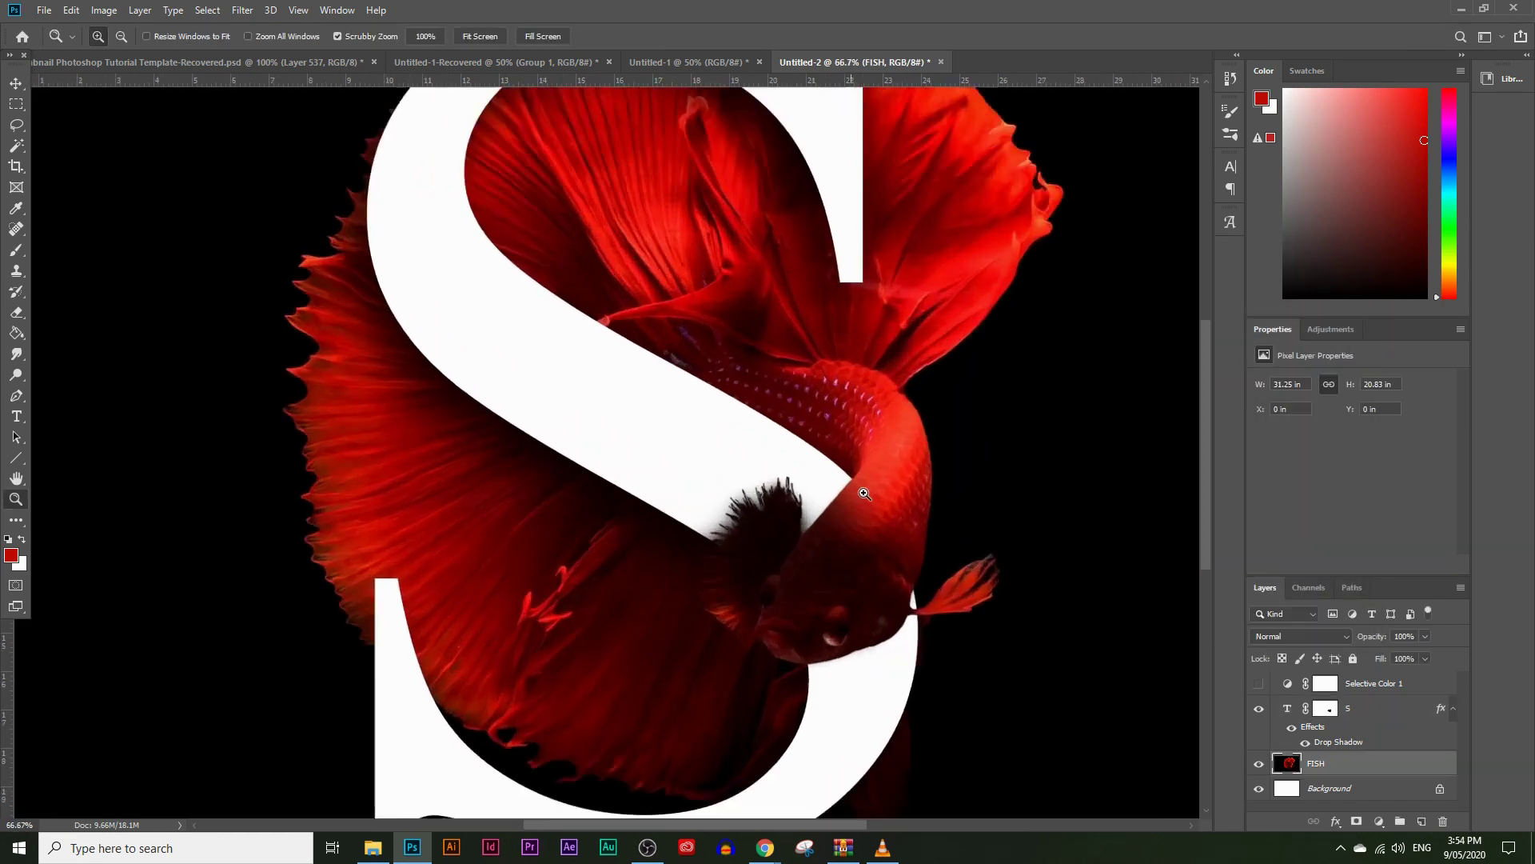
left_click(863, 493)
left_click(862, 486)
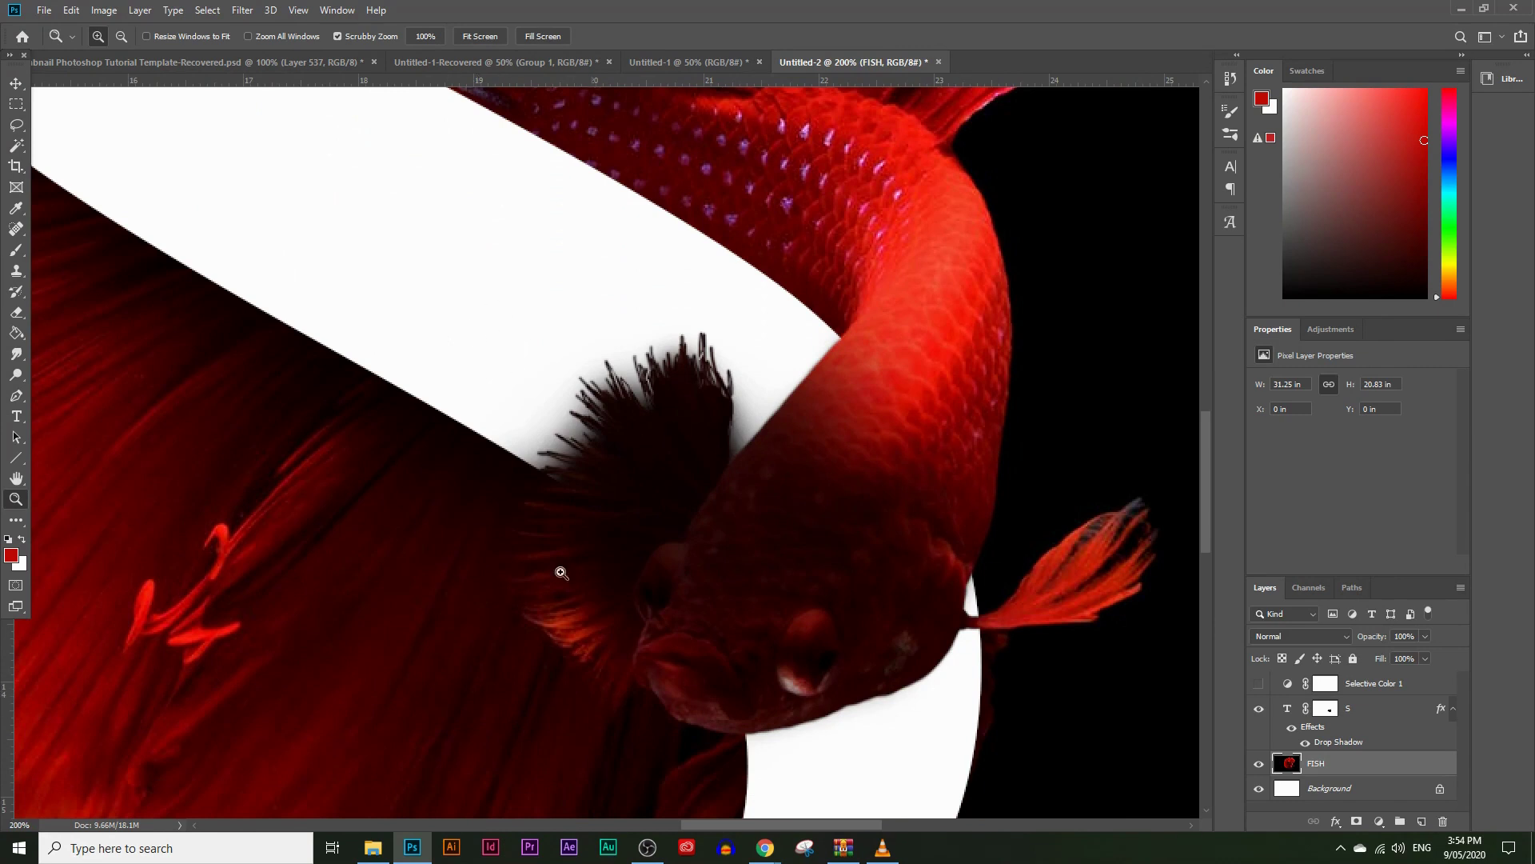
scroll(580, 539, "down", 3)
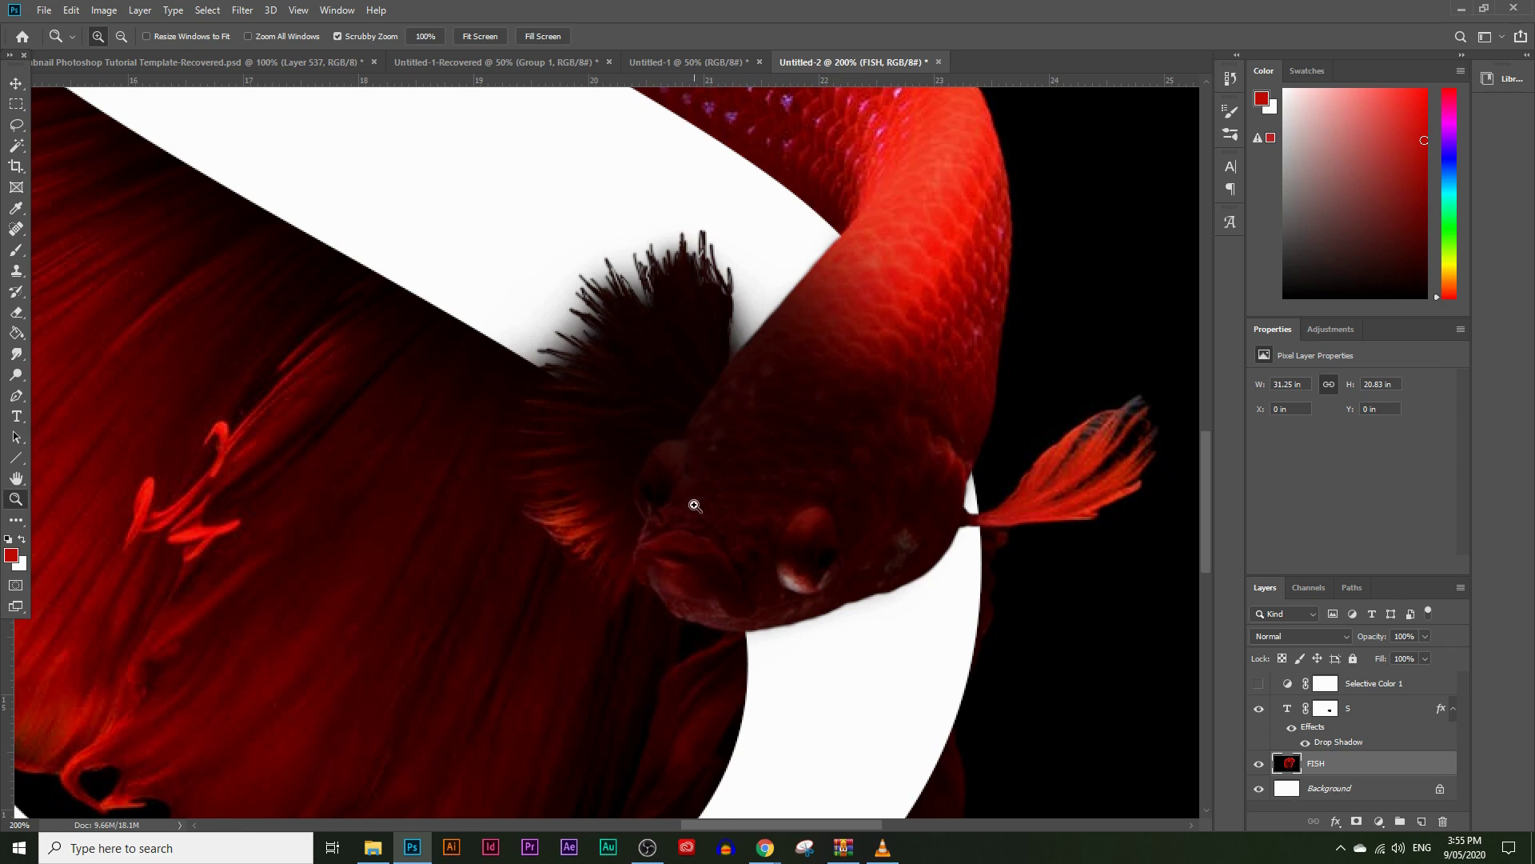
scroll(695, 506, "up", 1)
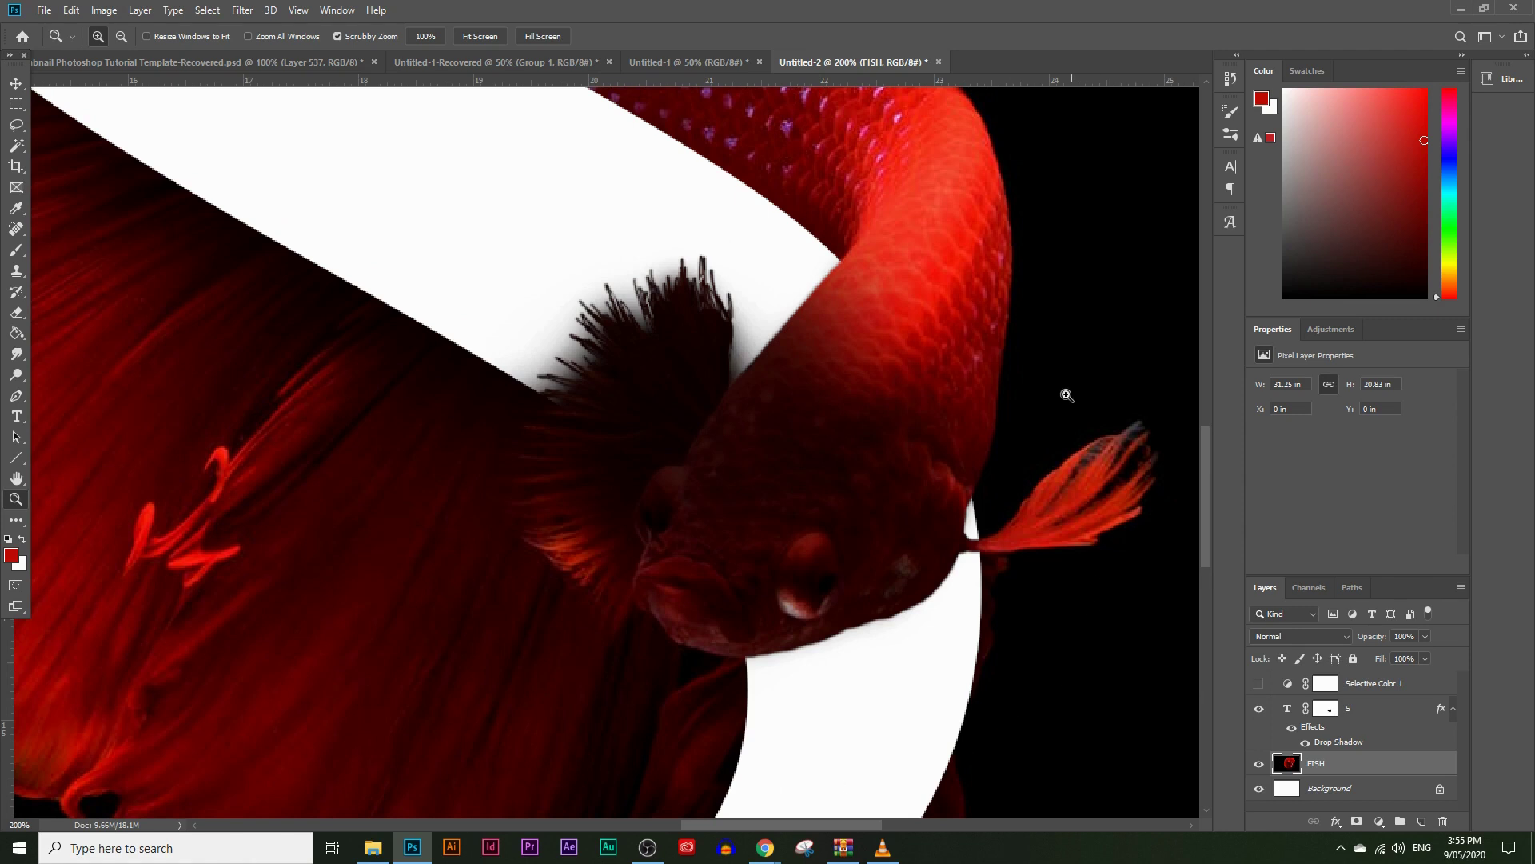
key("alt")
left_click(1328, 713, "alt")
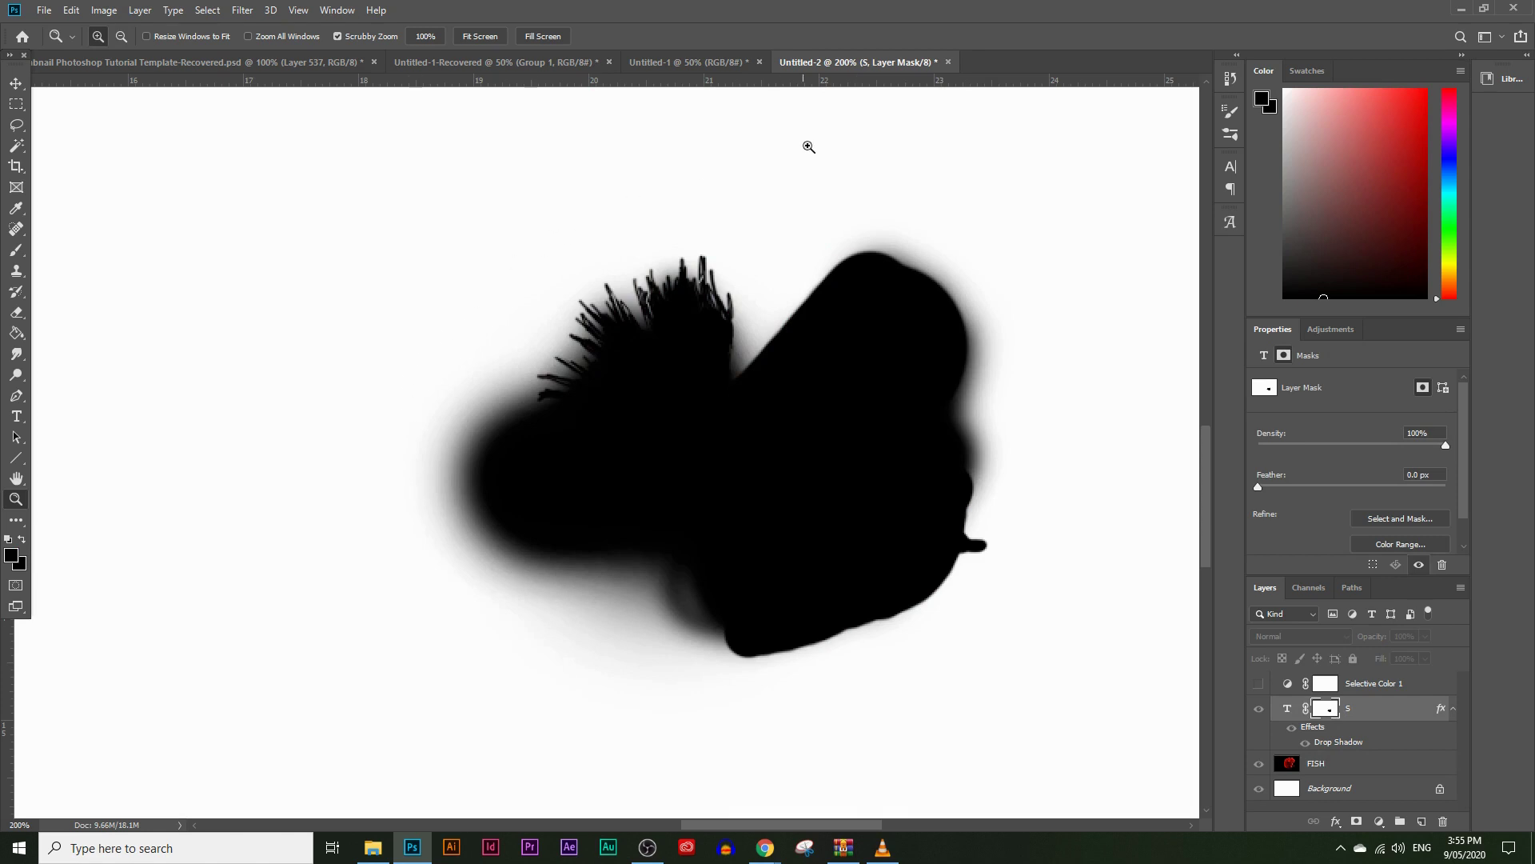
right_click(949, 323)
key("Escape")
left_click(491, 577, "alt")
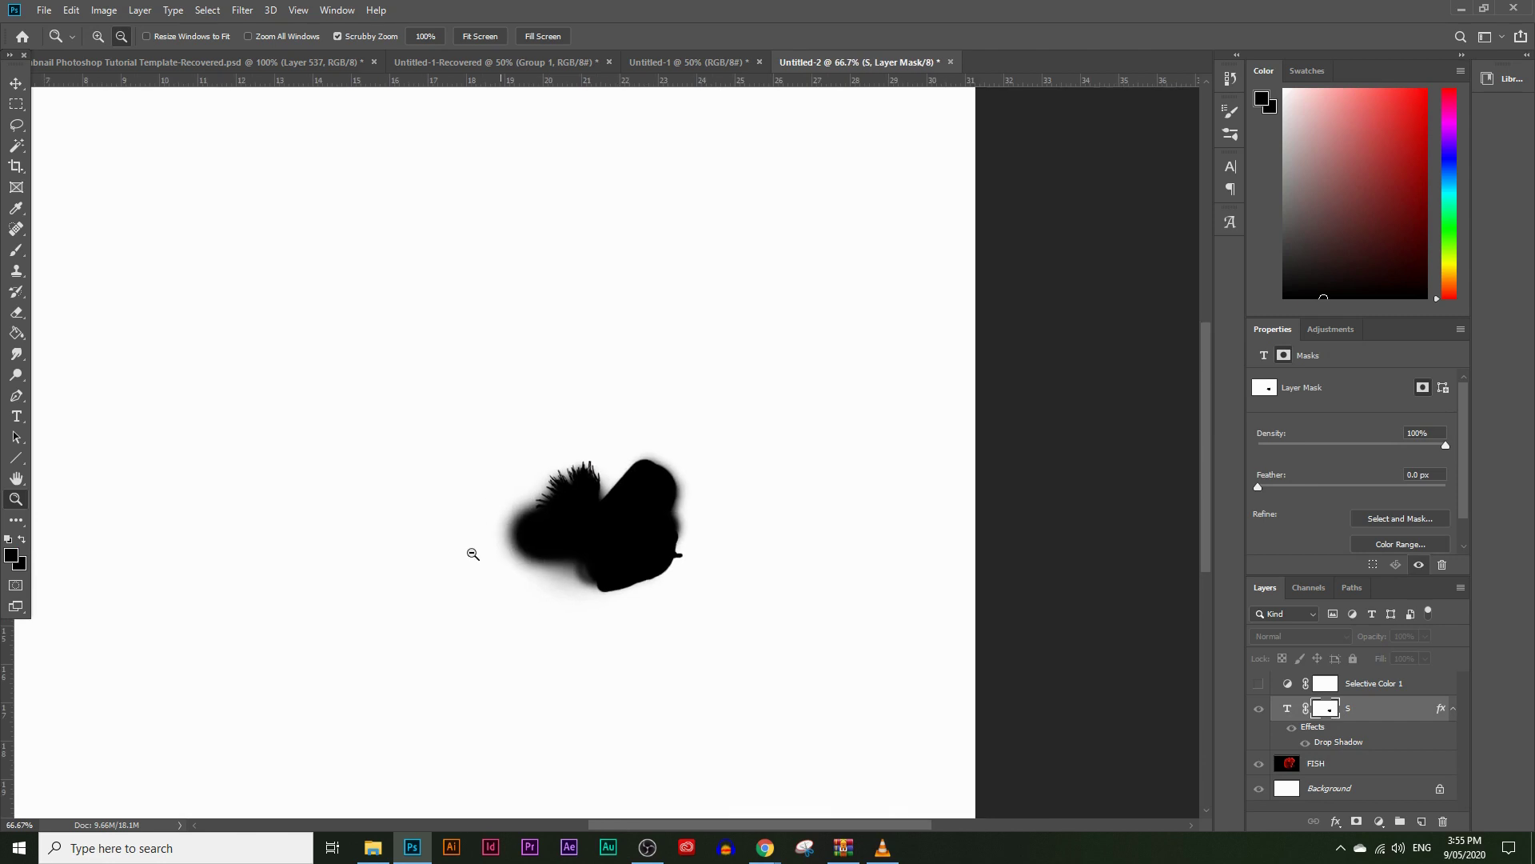
scroll(528, 568, "up", 2)
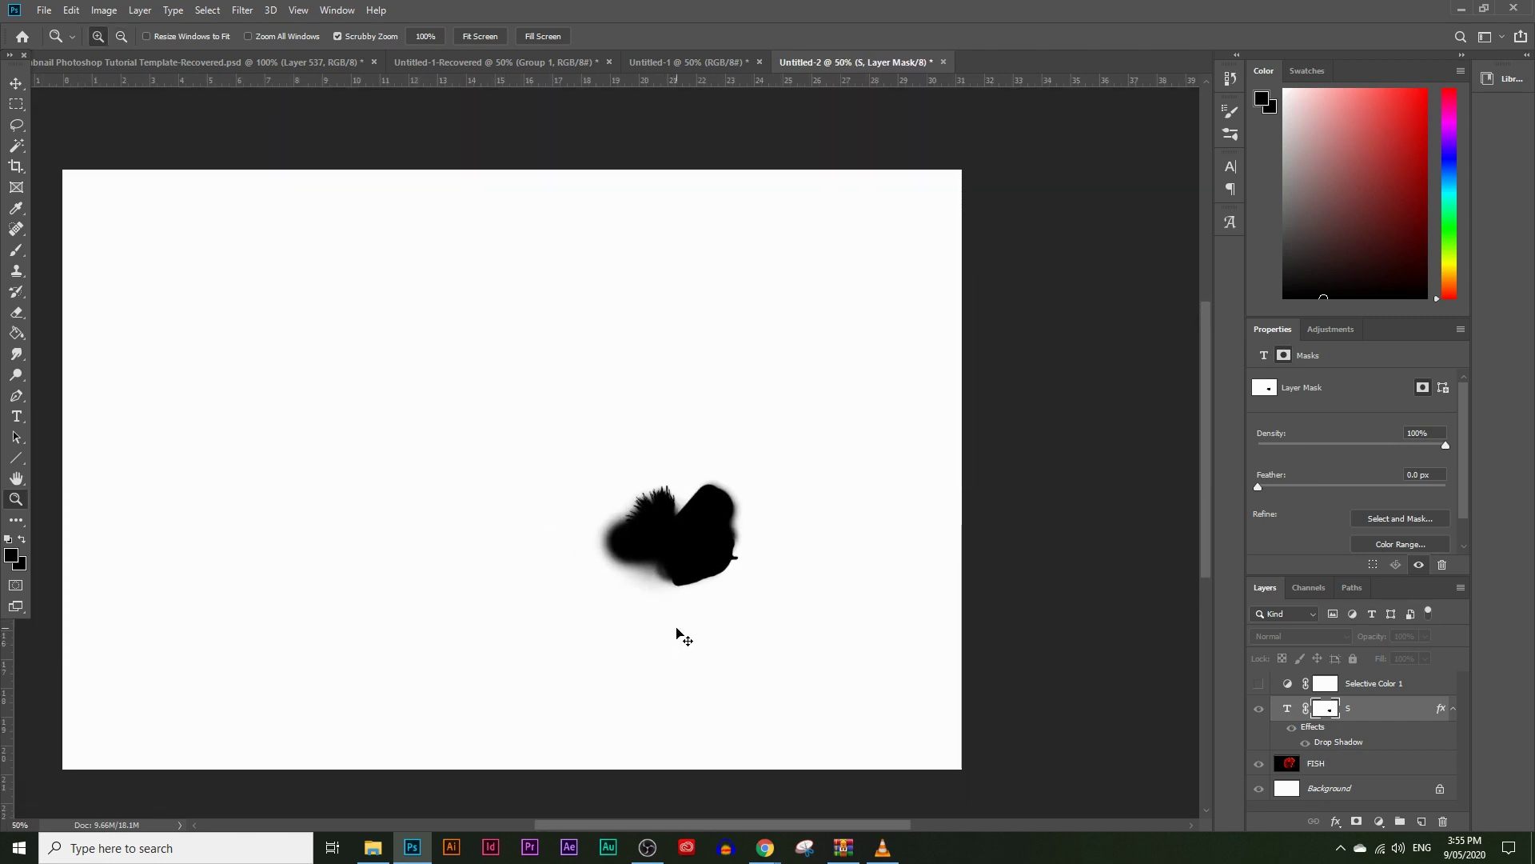
Load the S layer's mask as a selection, invert it to cover the masked fish area, and return to the normal image view.
left_click_drag(1299, 707, 1327, 710)
left_click(1328, 712, "ctrl")
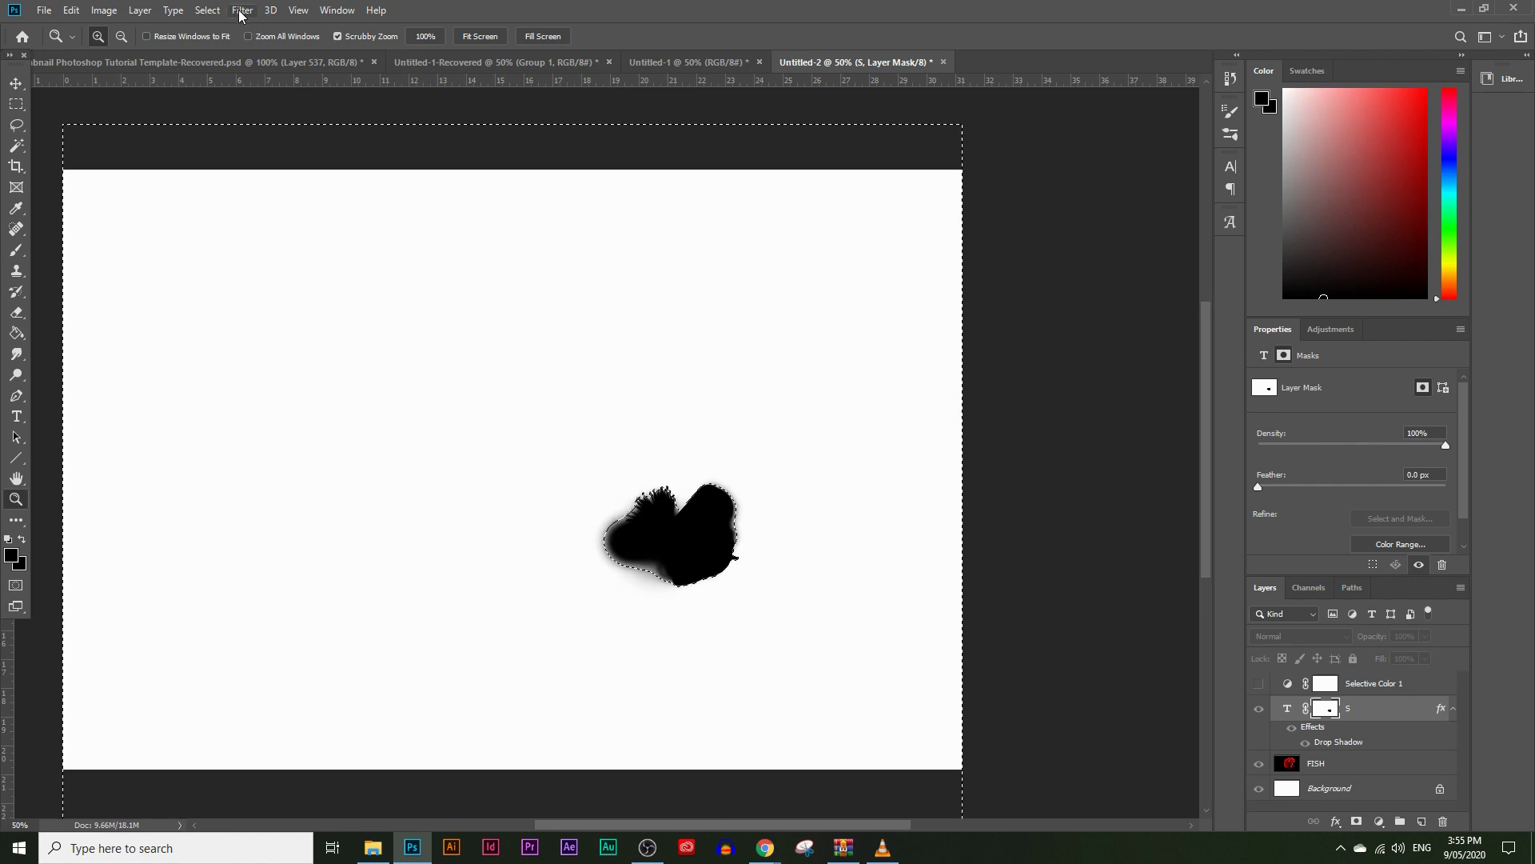
left_click(207, 10)
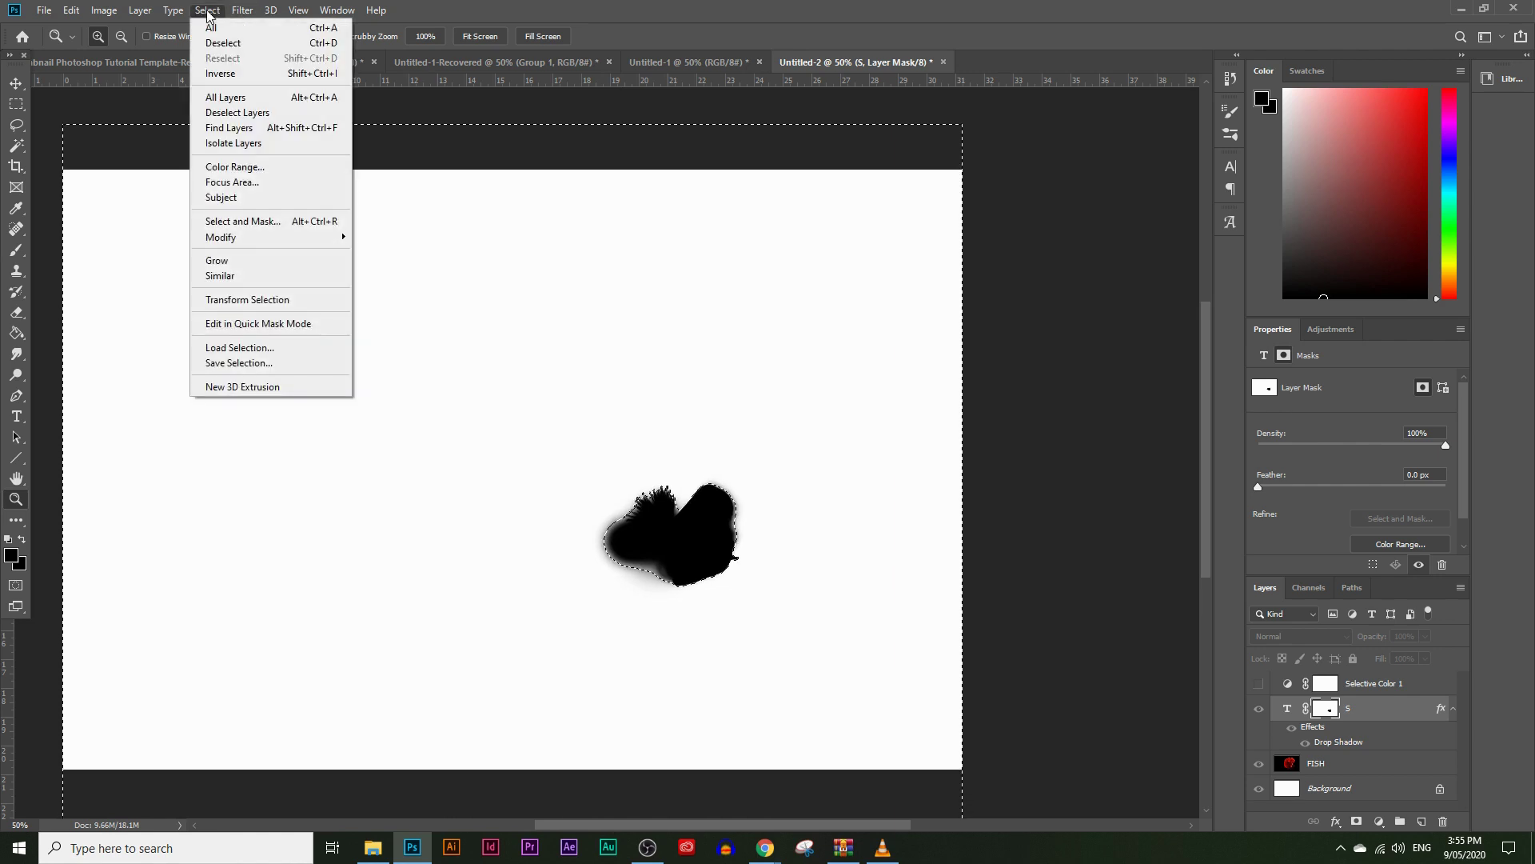
left_click(233, 78)
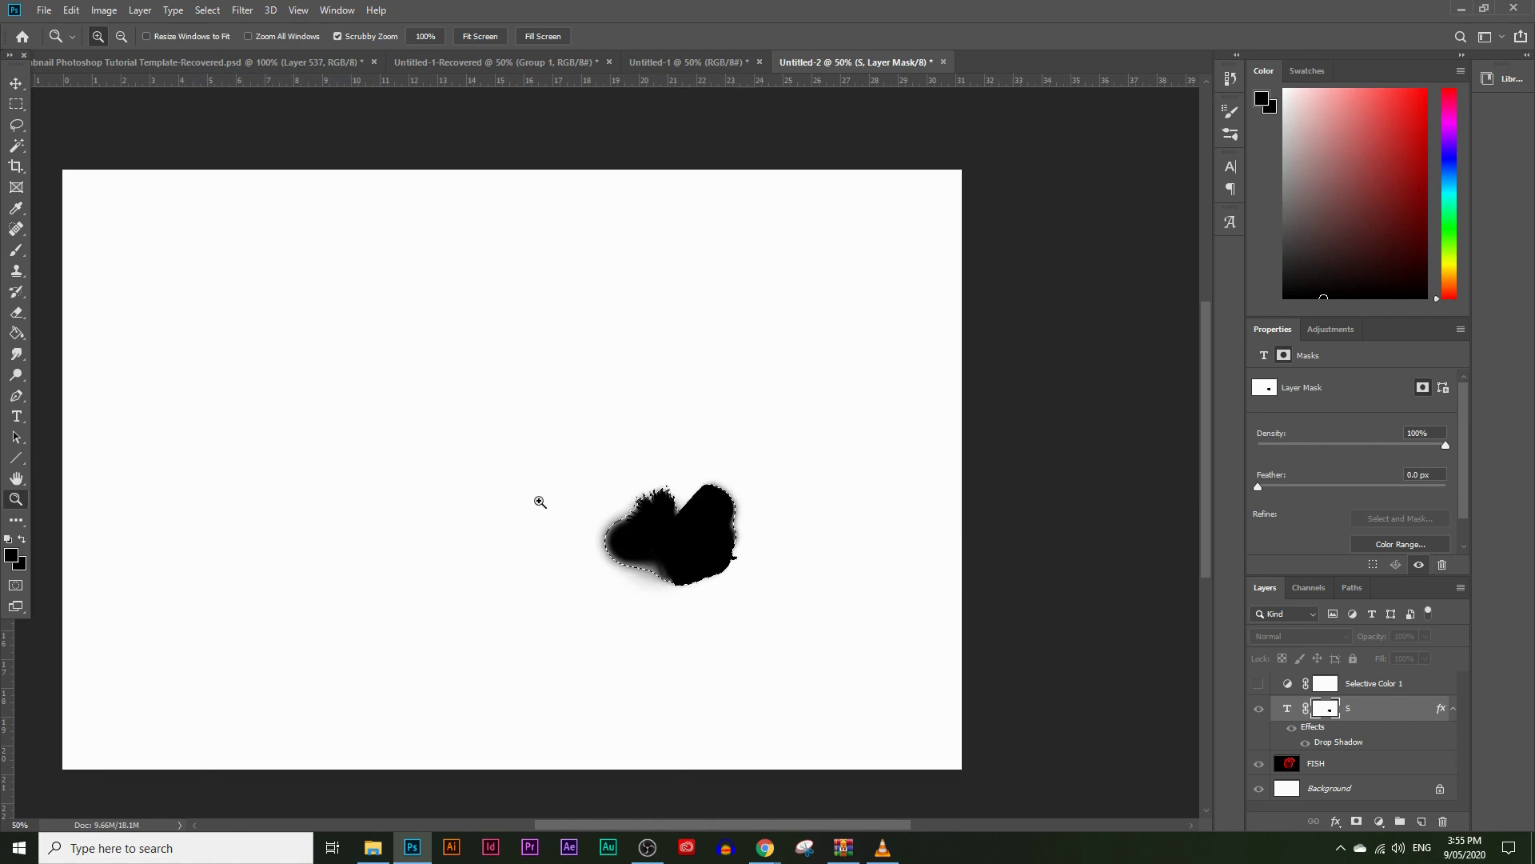
key("alt")
left_click(1326, 708, "alt")
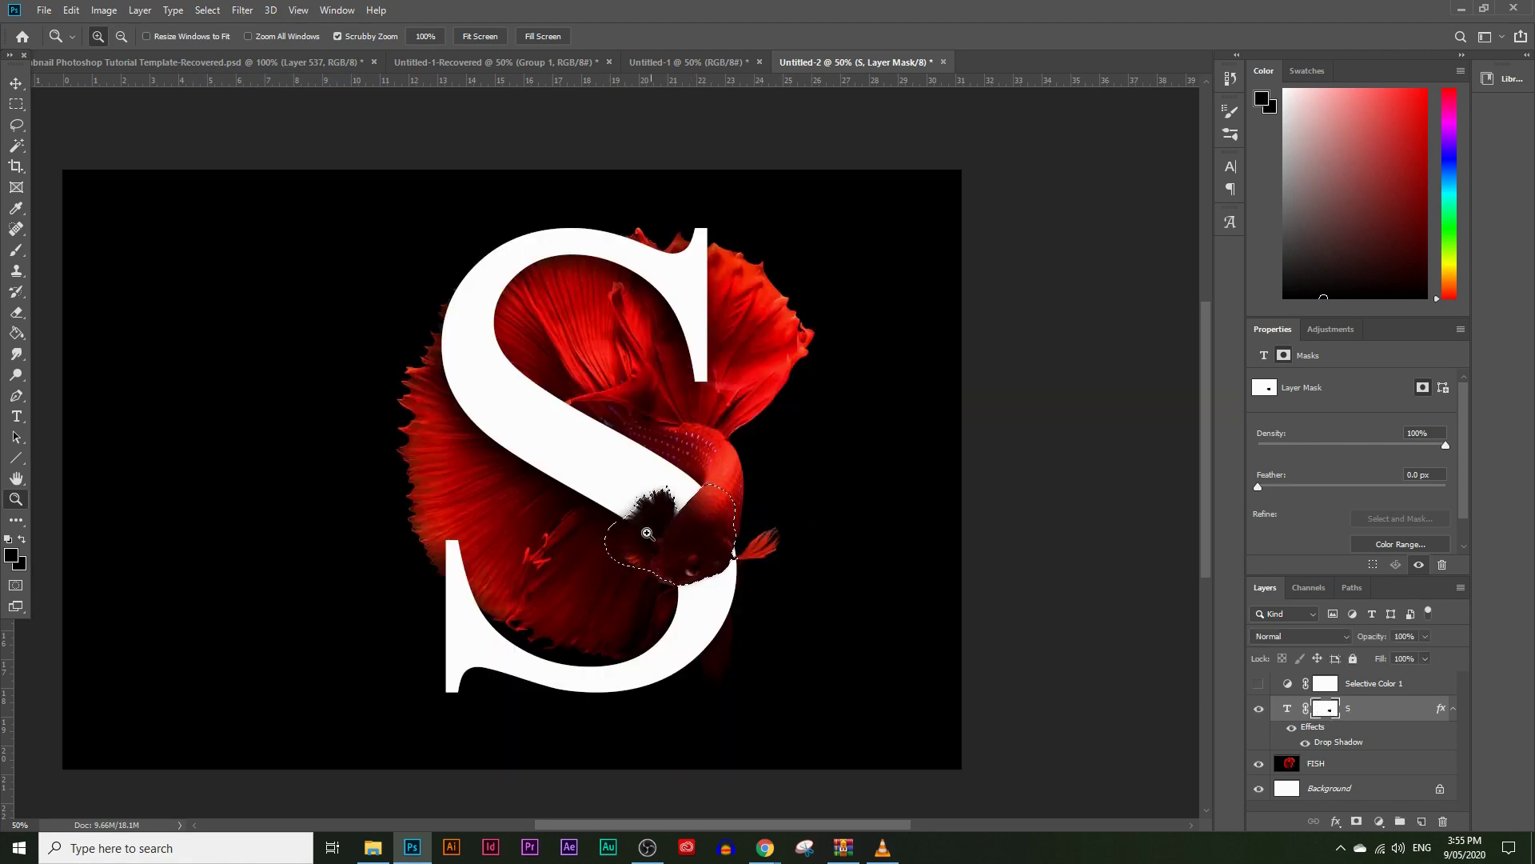
Copy the selected head and fin area from the FISH layer and paste it as a new layer.
scroll(1188, 674, "down", 1)
left_click(1302, 763)
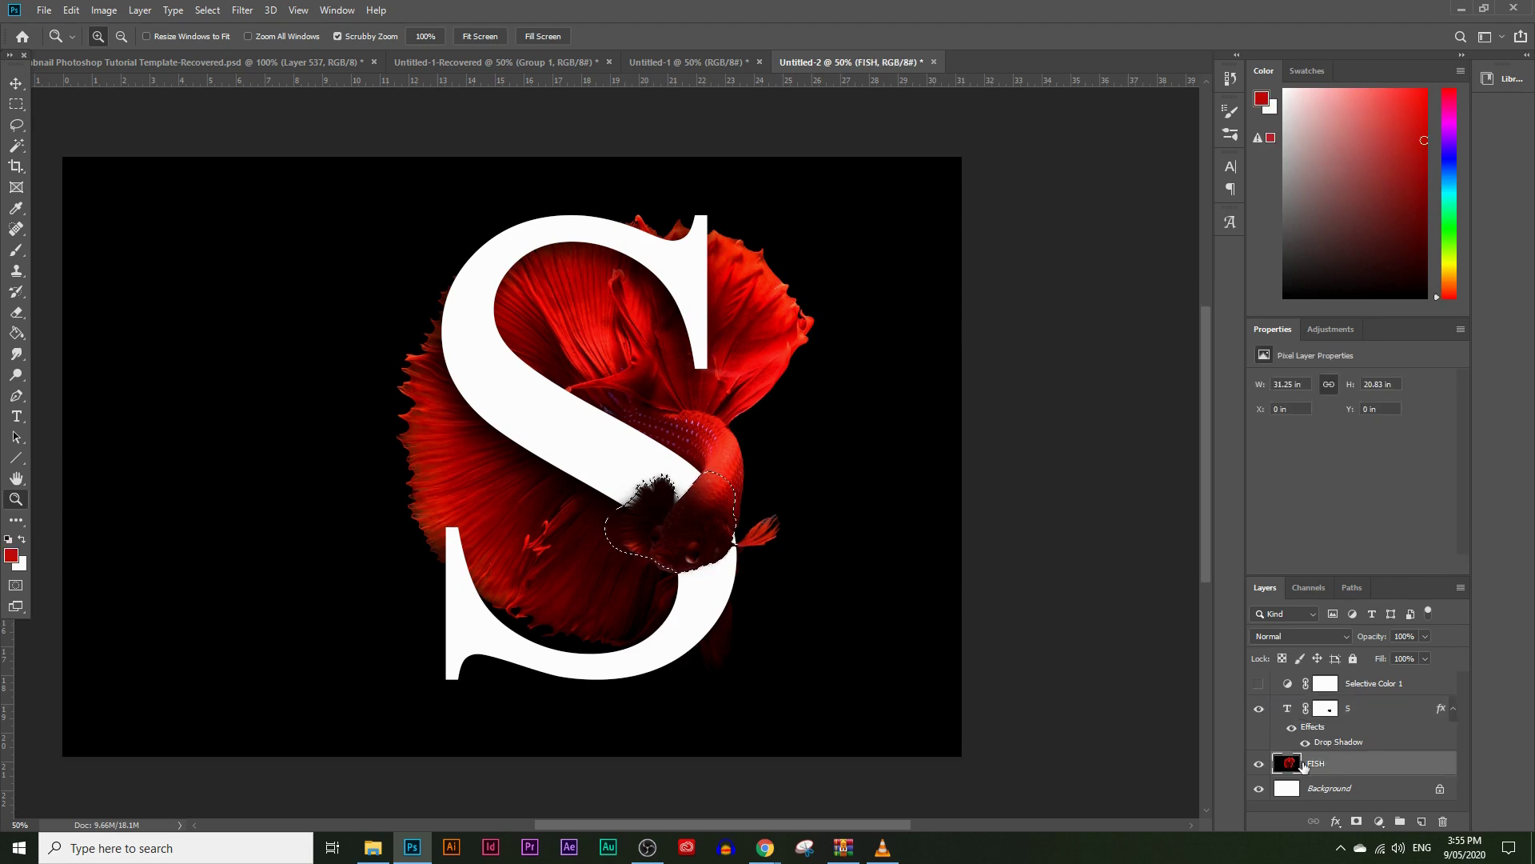
left_click(72, 9)
left_click(111, 125)
key("ctrl+v")
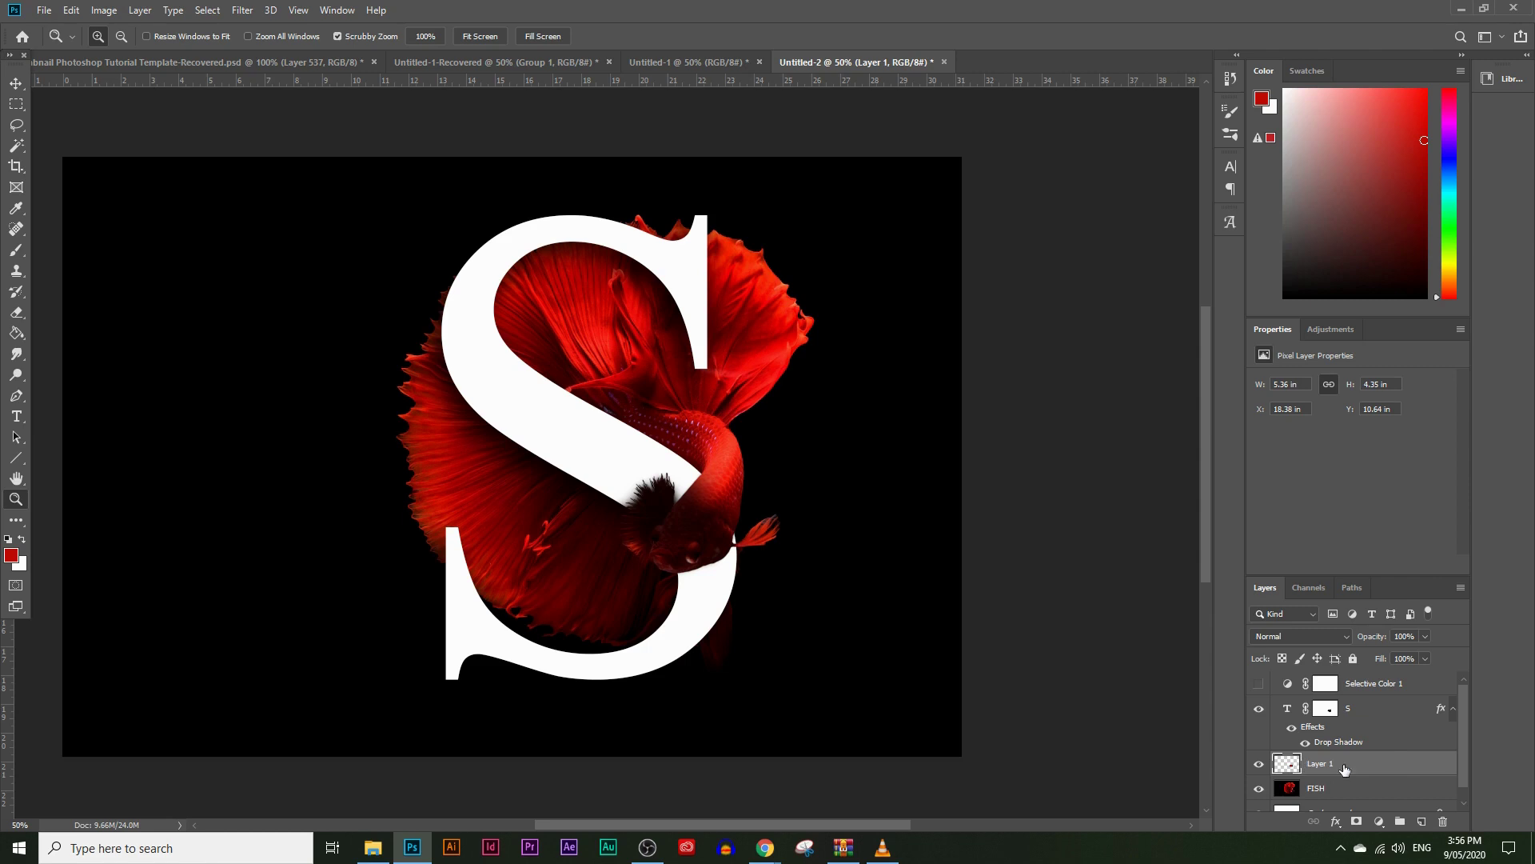
Rename the pasted layer "cut fish image" and move it above the S layer in the stacking order.
double_click(1317, 764)
type("cut fish image")
key("Return")
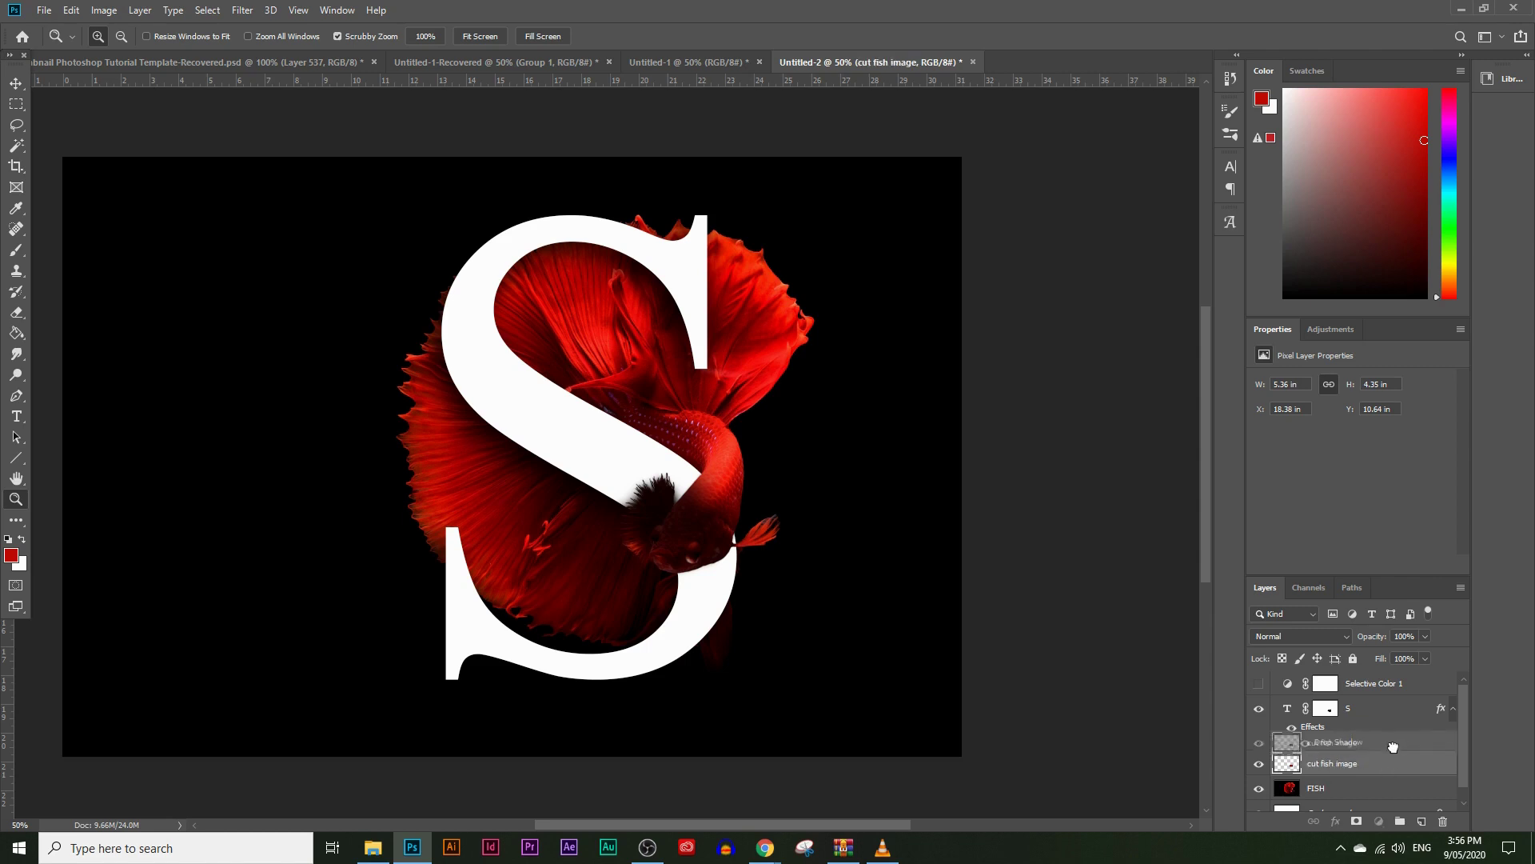
left_click_drag(1384, 764, 1358, 704)
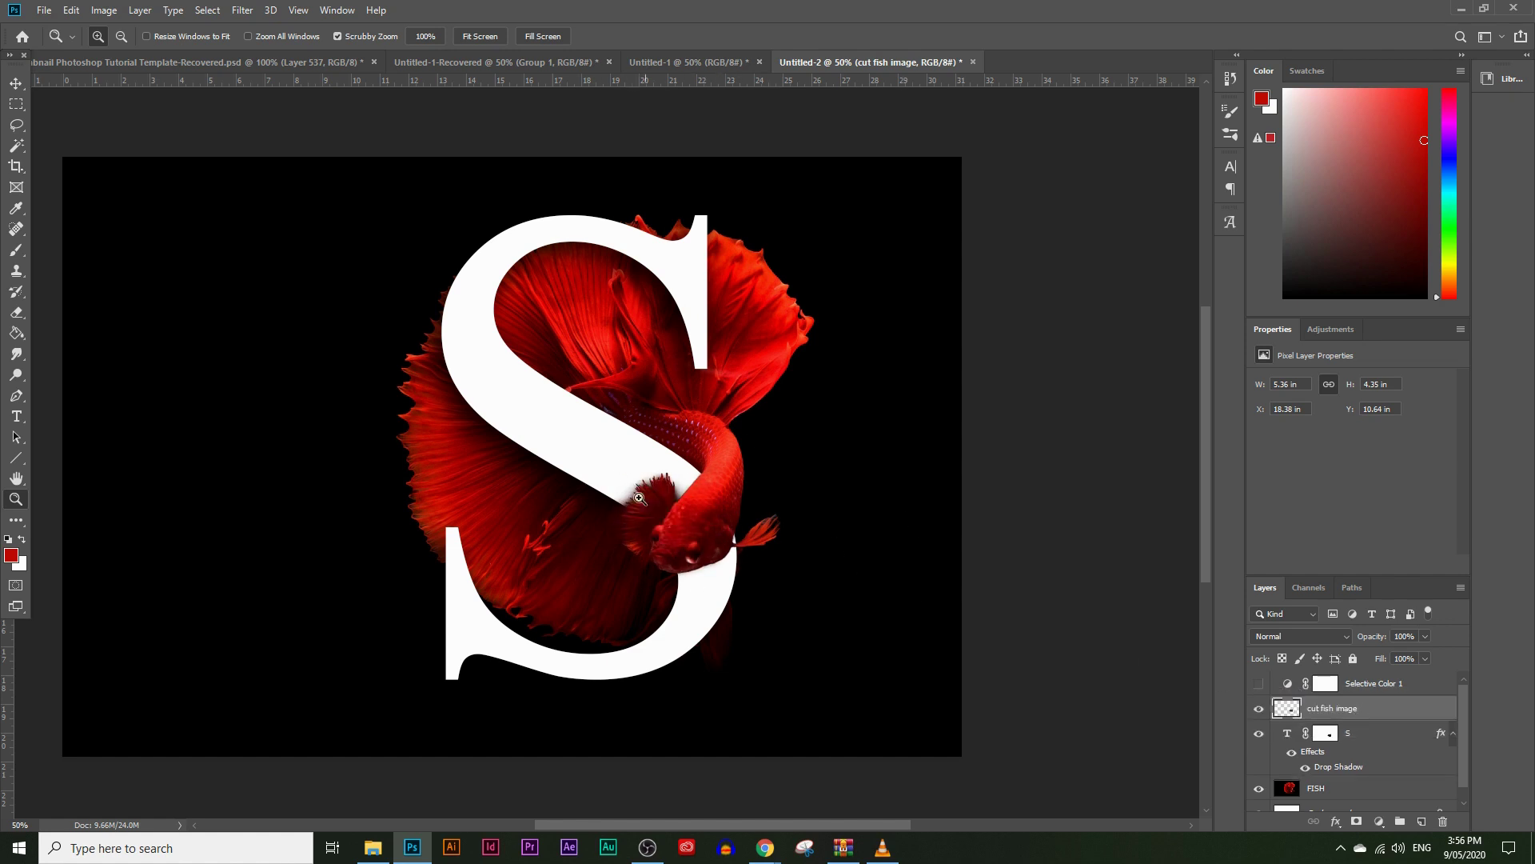
left_click(16, 86)
mouse_move(610, 480)
left_mouse_down()
mouse_move(596, 456)
mouse_move(450, 433)
mouse_move(586, 534)
mouse_move(632, 483)
left_mouse_up()
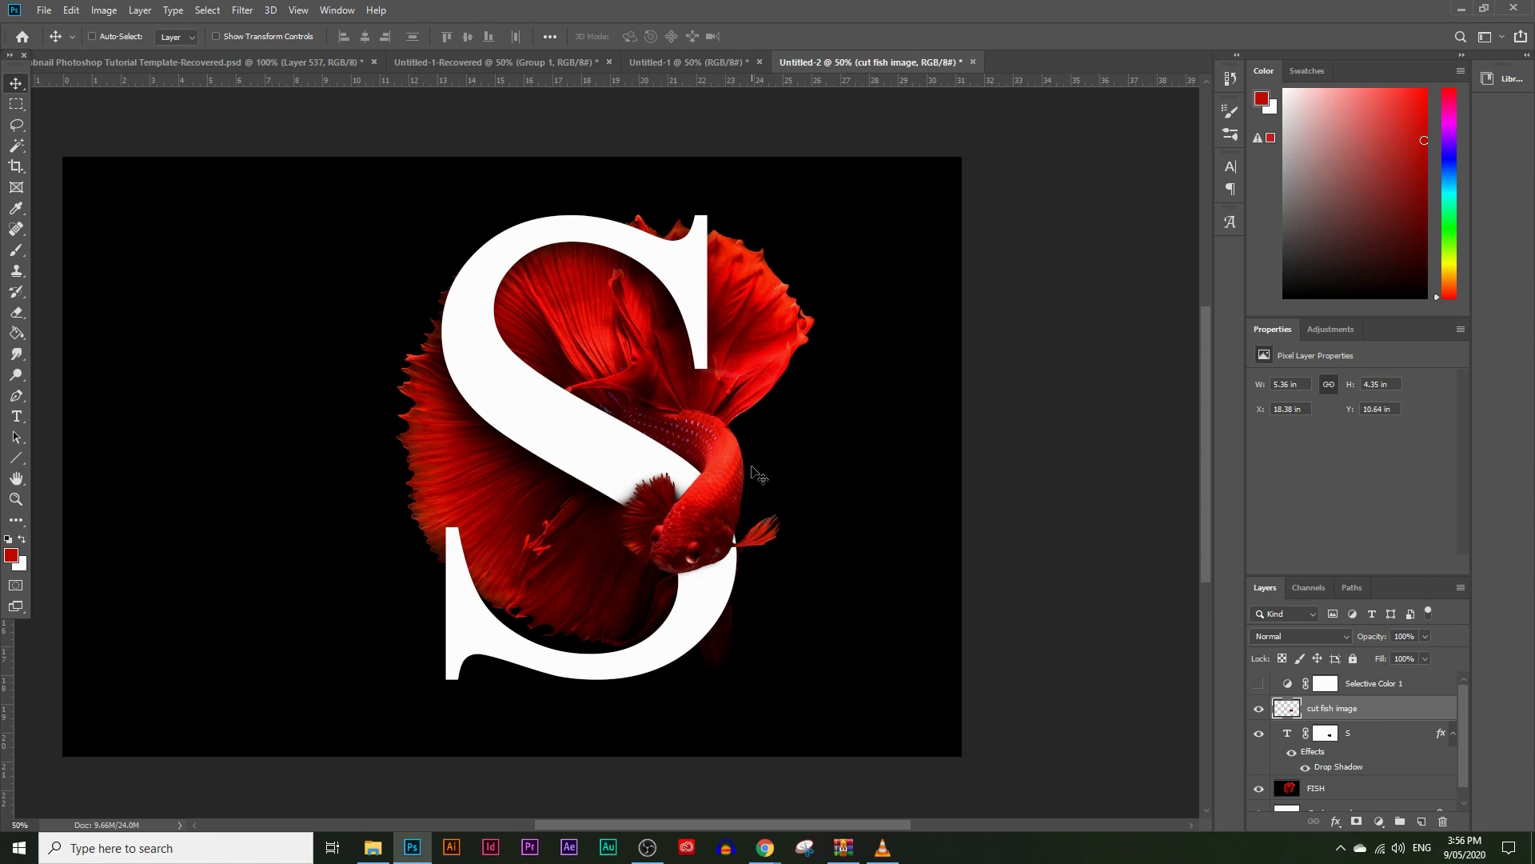